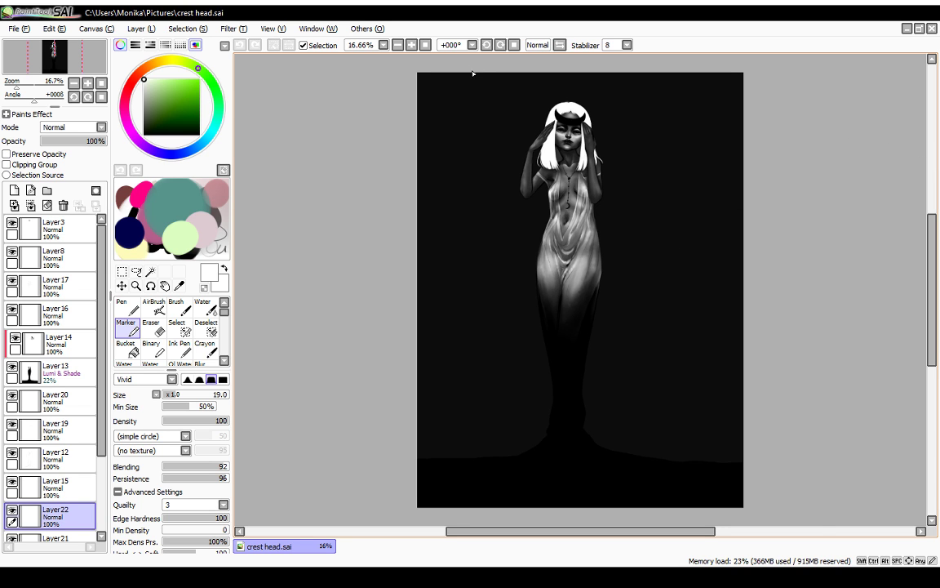
# Step: Check what Layer14 and Layer16 contribute to the figure by toggling their visibility
pyautogui.scroll(3, 472, 74)
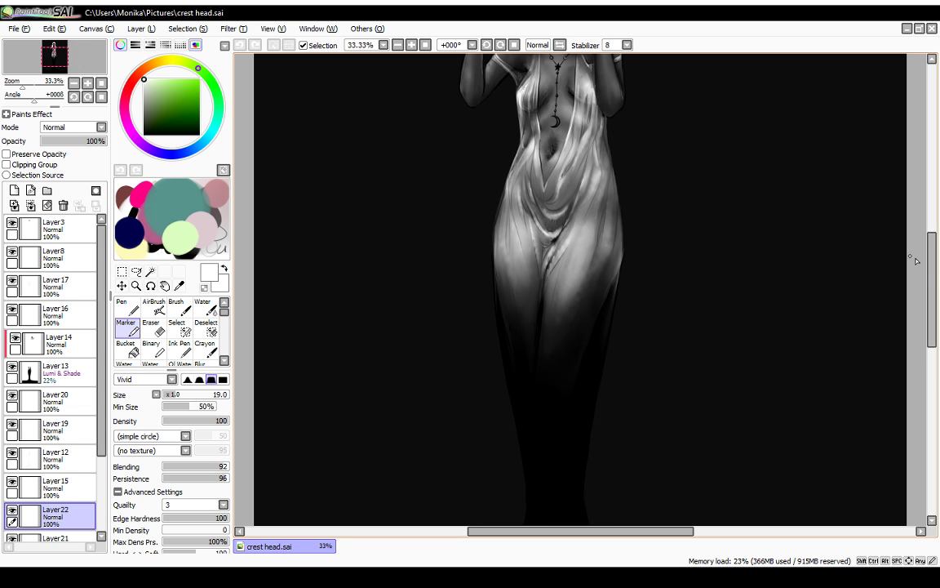
pyautogui.scroll(3, 916, 261)
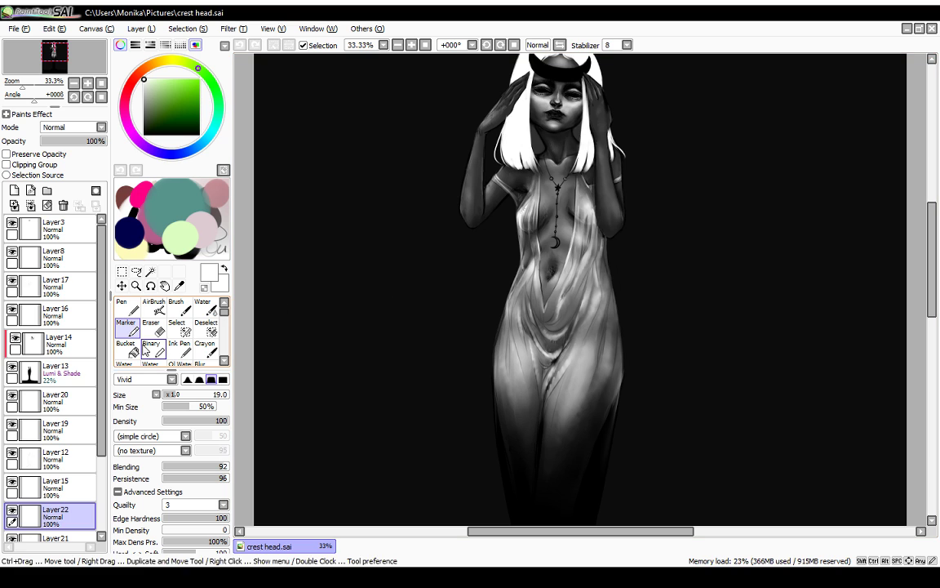
pyautogui.click(17, 338)
pyautogui.click(16, 337)
pyautogui.click(14, 310)
pyautogui.click(14, 310)
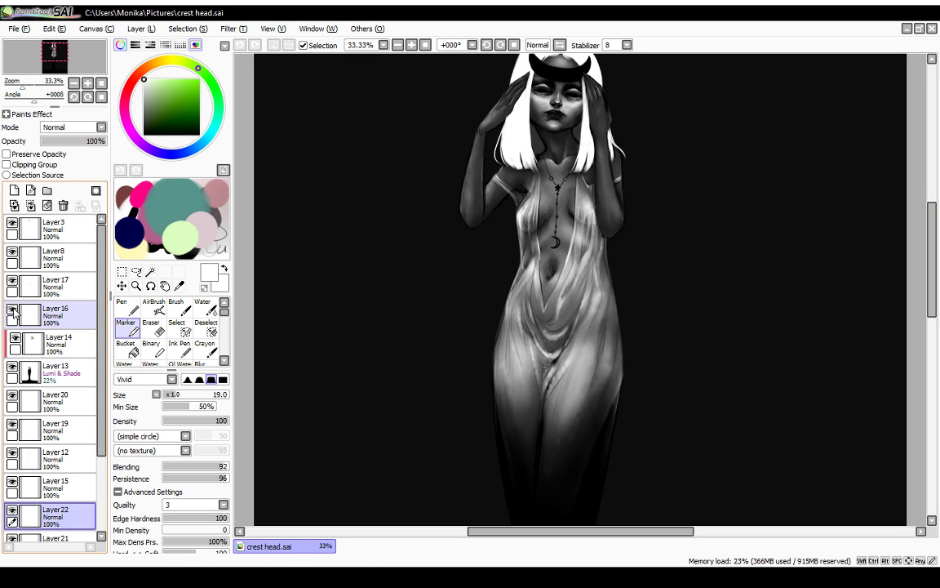
pyautogui.click(12, 310)
pyautogui.click(13, 309)
# Step: Blend the dress folds around the hips on Layer16 with the Water tool at size 24, and set its size to 40
pyautogui.click(32, 315)
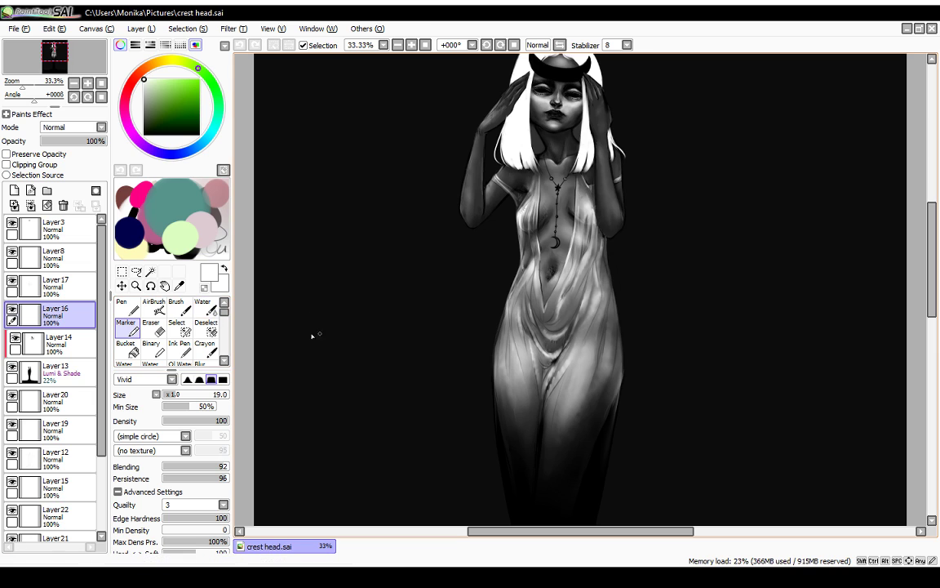
pyautogui.click(202, 308)
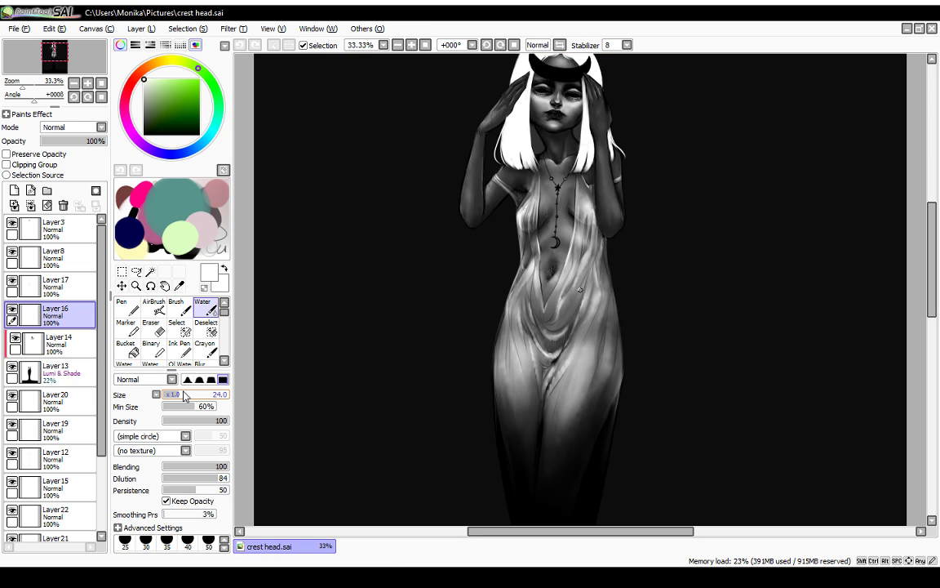
pyautogui.moveTo(538, 341); pyautogui.dragTo(532, 340)
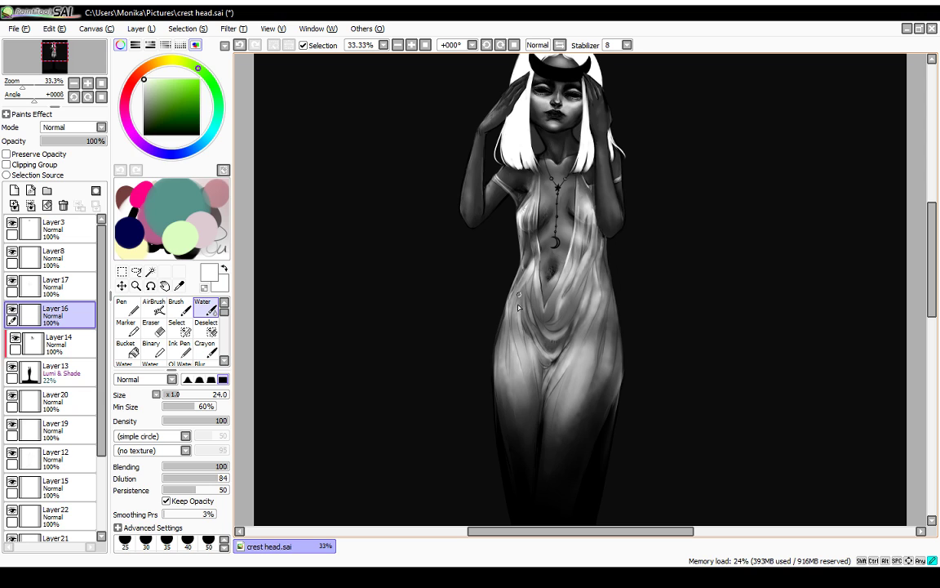
pyautogui.moveTo(174, 396); pyautogui.dragTo(196, 397)
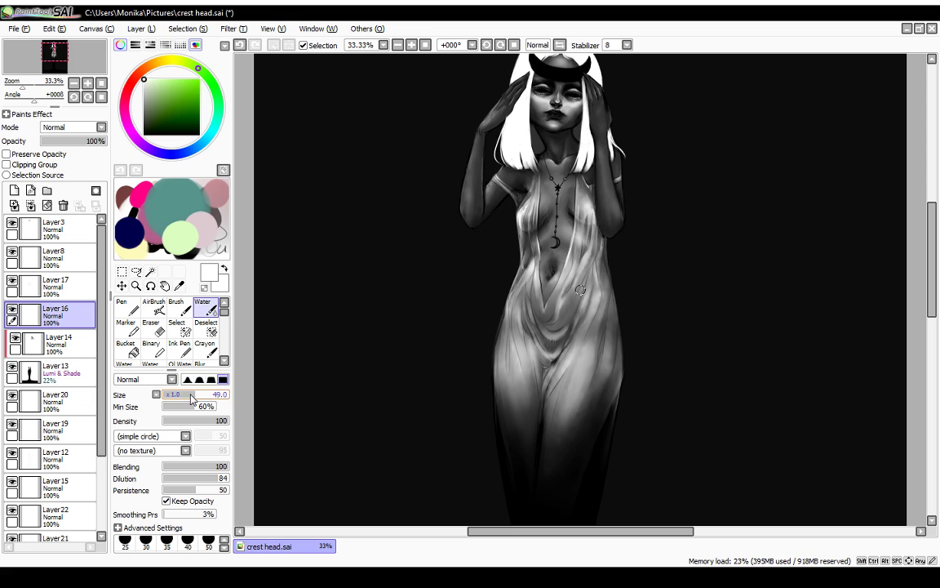
pyautogui.click(187, 541)
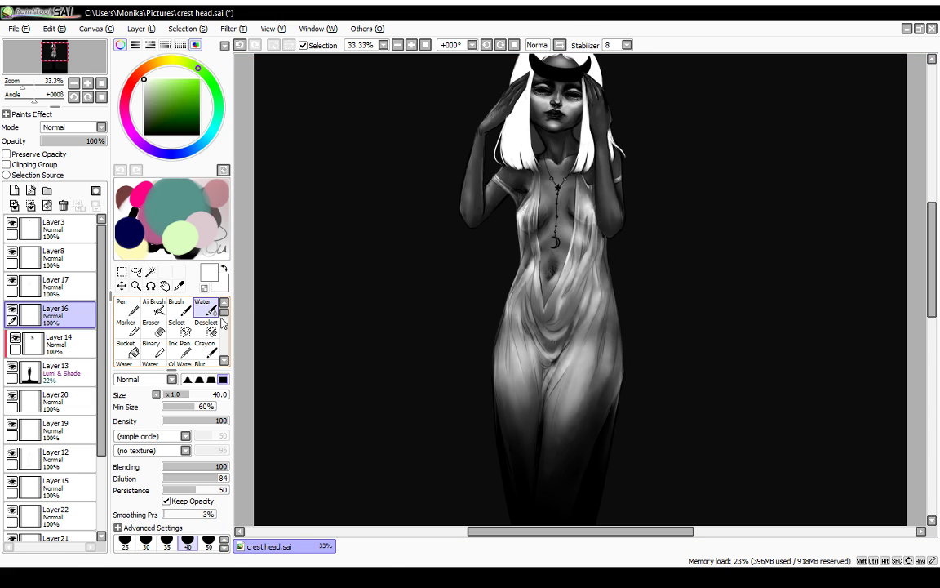
# Step: Compare the dress with and without Layer16
pyautogui.click(16, 311)
pyautogui.click(16, 311)
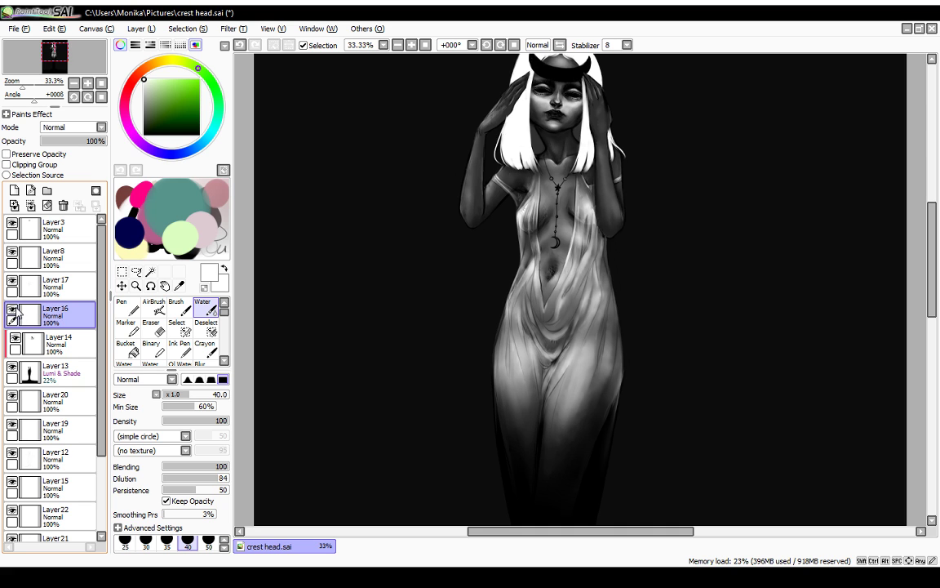
pyautogui.click(17, 310)
pyautogui.click(17, 310)
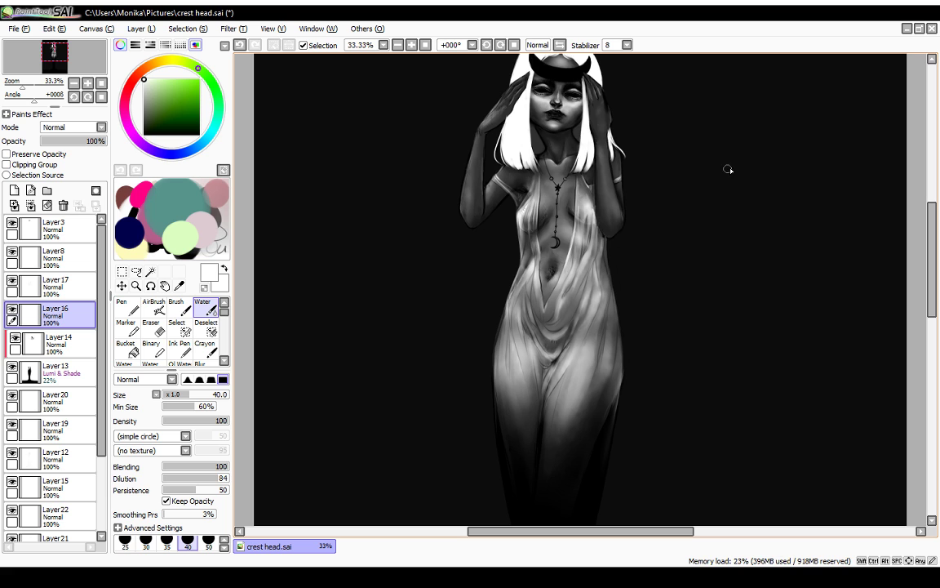
# Step: Examine the head and check what Layer3 and Layer8 contain by toggling their visibility
pyautogui.moveTo(932, 218); pyautogui.dragTo(933, 208)
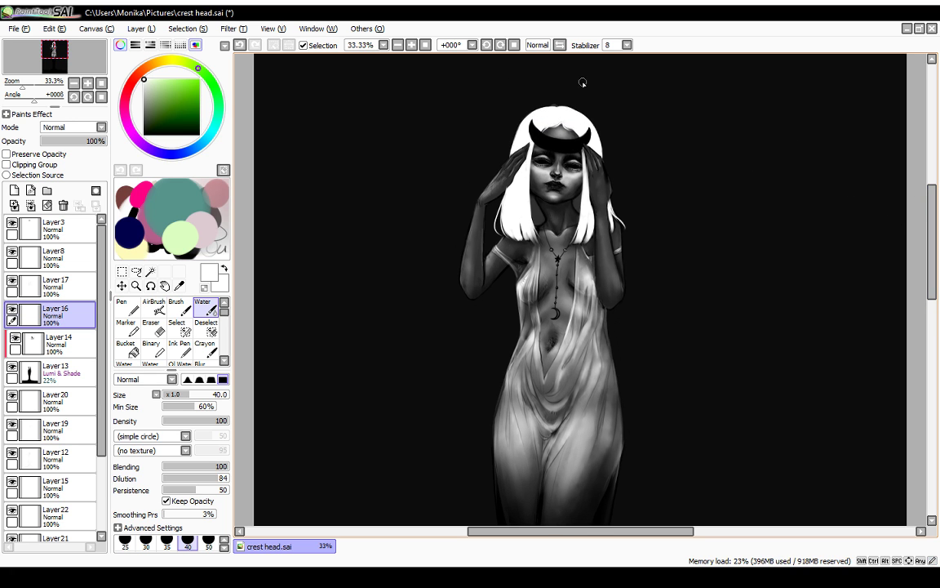
pyautogui.click(411, 44)
pyautogui.click(412, 45)
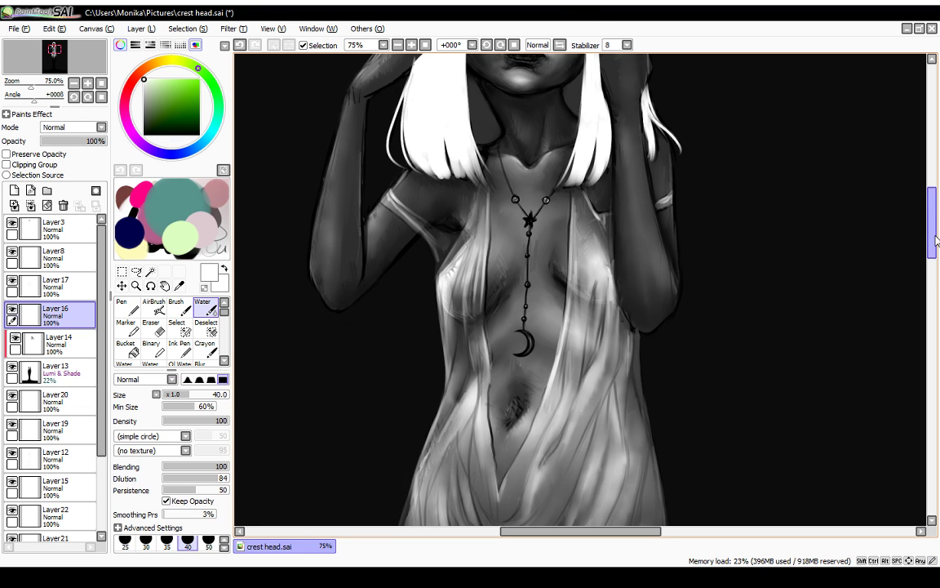
pyautogui.scroll(5, 933, 219)
pyautogui.moveTo(937, 220); pyautogui.dragTo(936, 212)
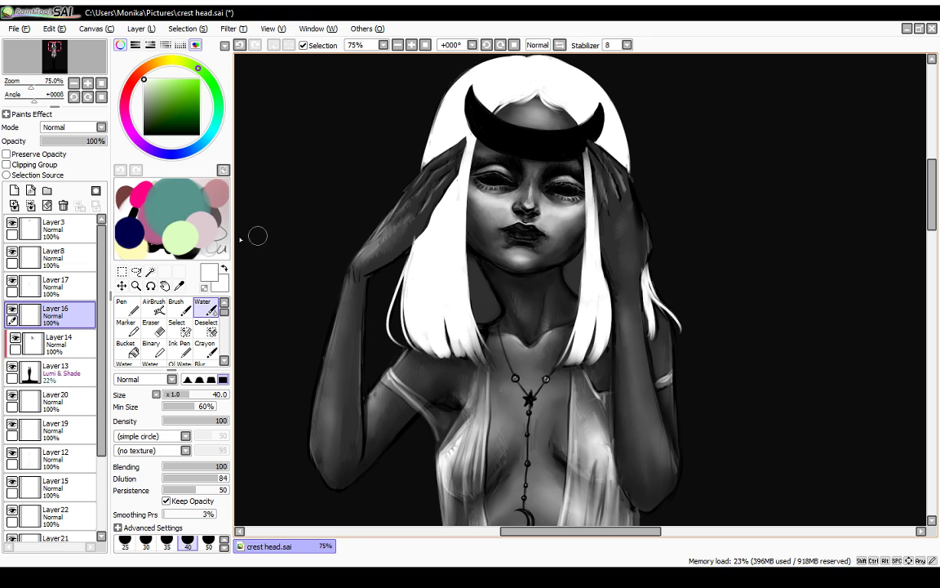
pyautogui.click(11, 222)
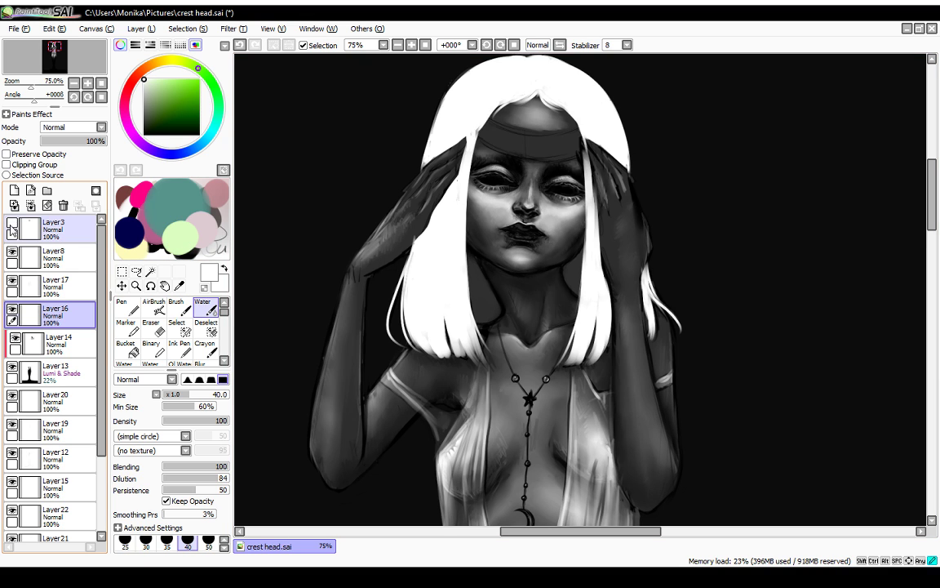
pyautogui.click(12, 222)
pyautogui.click(11, 253)
pyautogui.click(12, 253)
pyautogui.click(12, 253)
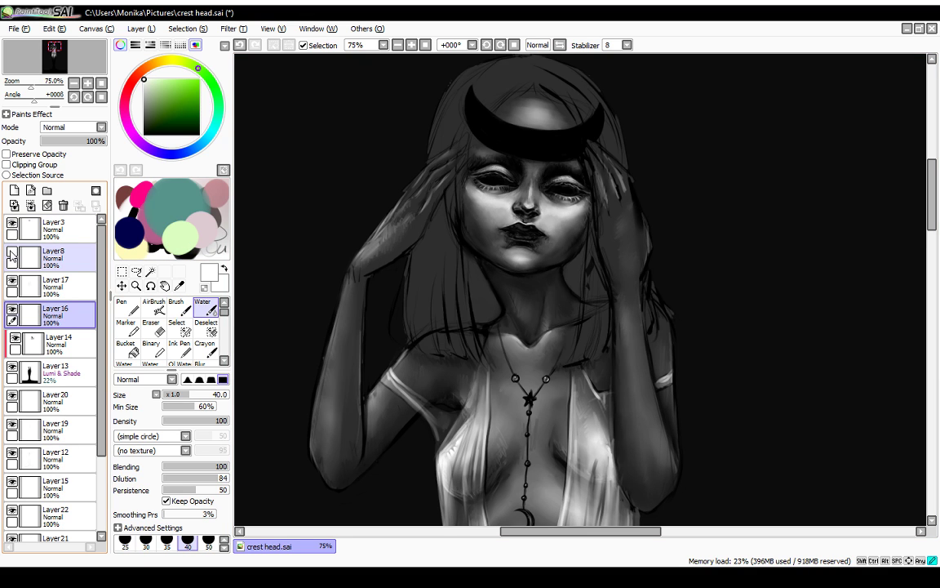
pyautogui.click(11, 253)
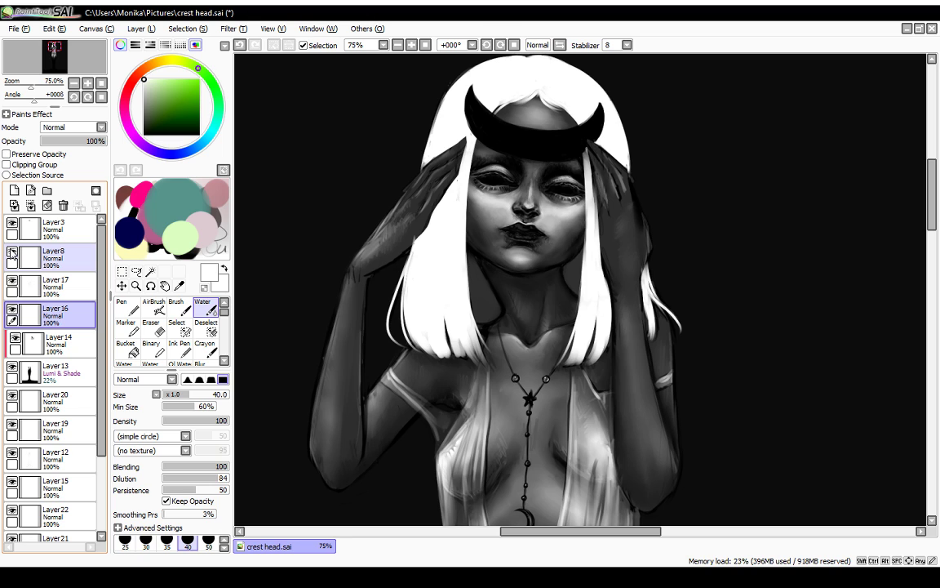
pyautogui.click(11, 253)
pyautogui.click(12, 253)
# Step: Clean up the edge of the white hair beside the figure's left hand on Layer8 with the Eraser at size 10
pyautogui.click(28, 257)
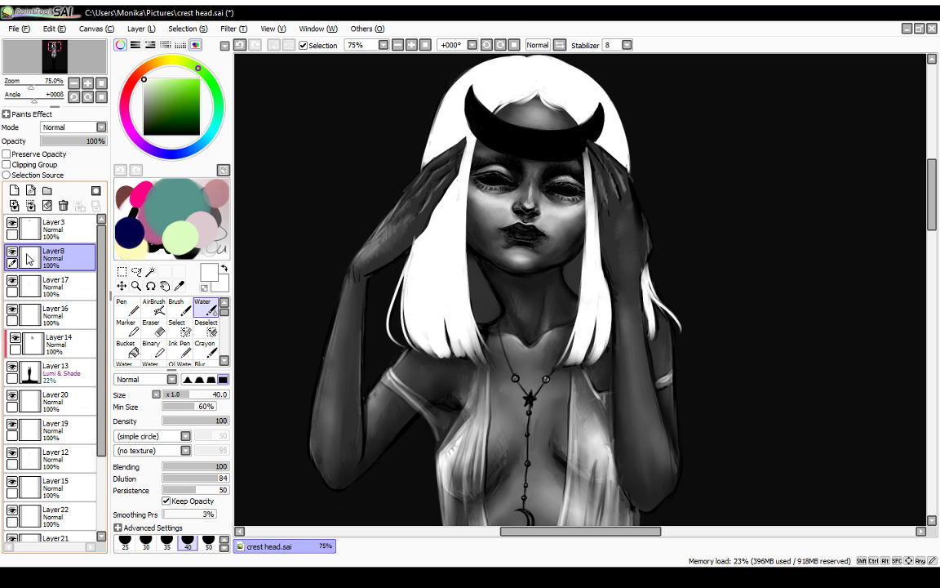
pyautogui.click(149, 327)
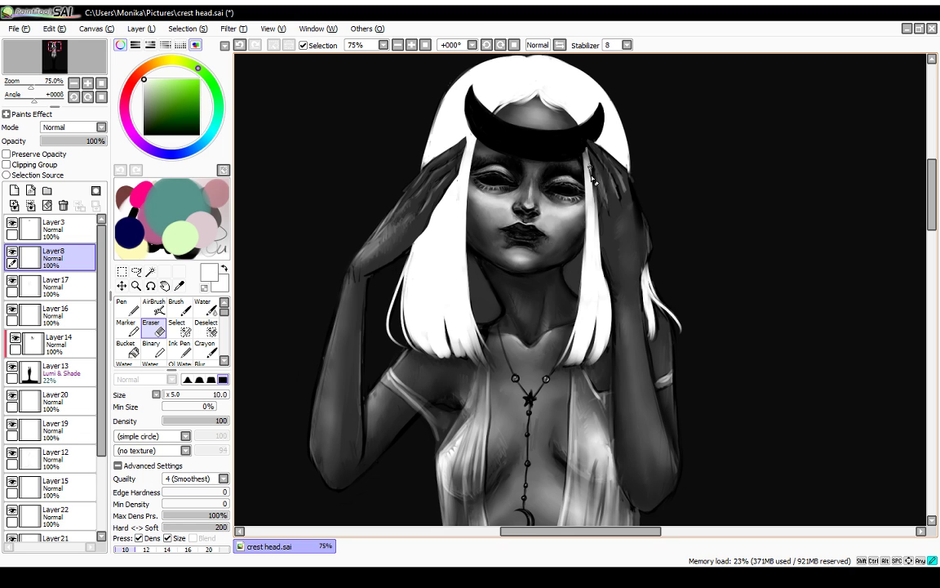
pyautogui.moveTo(591, 174); pyautogui.dragTo(600, 225)
# Step: Create a new layer above Layer3 and set the Marker to size 5.5 with the x 0.1 size multiplier
pyautogui.click(12, 223)
pyautogui.click(12, 223)
pyautogui.click(14, 189)
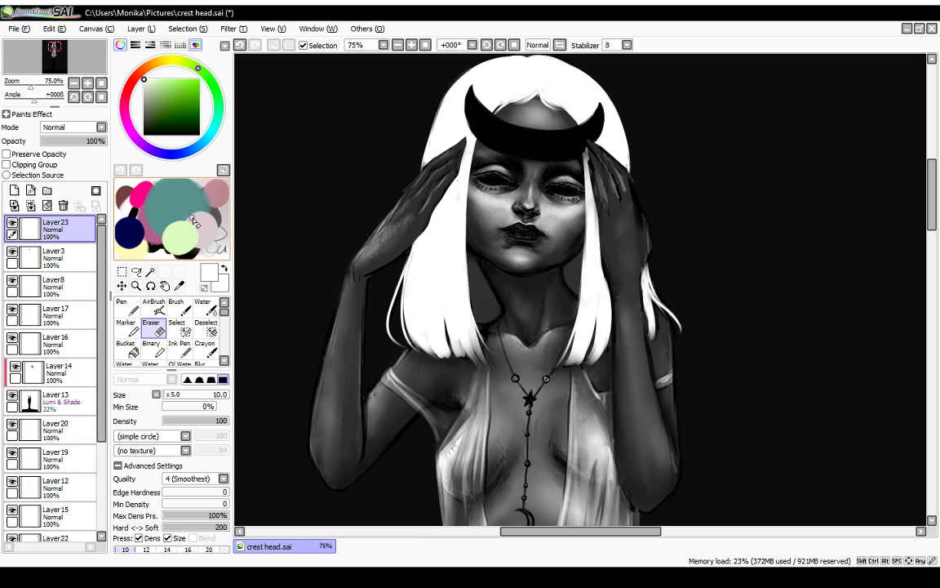
pyautogui.click(131, 328)
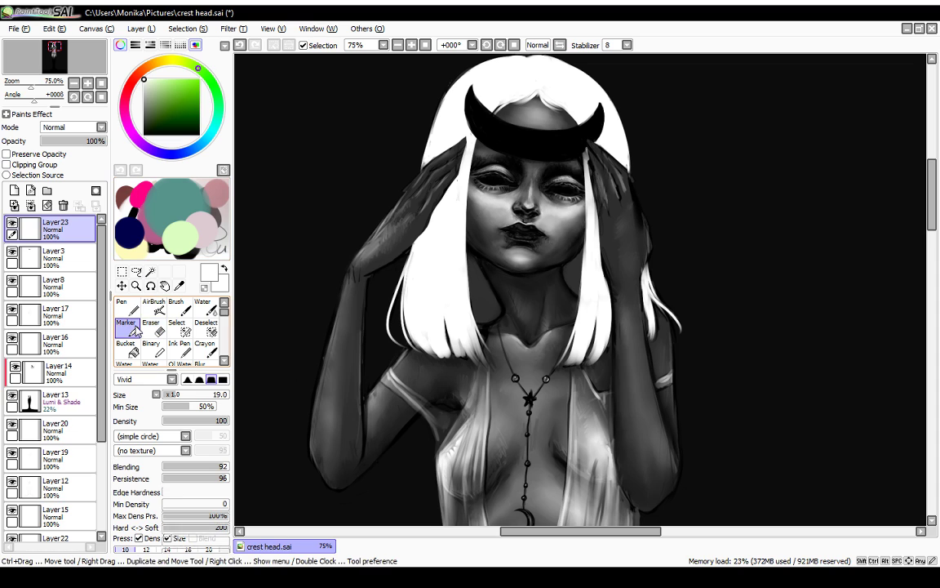
pyautogui.click(167, 396)
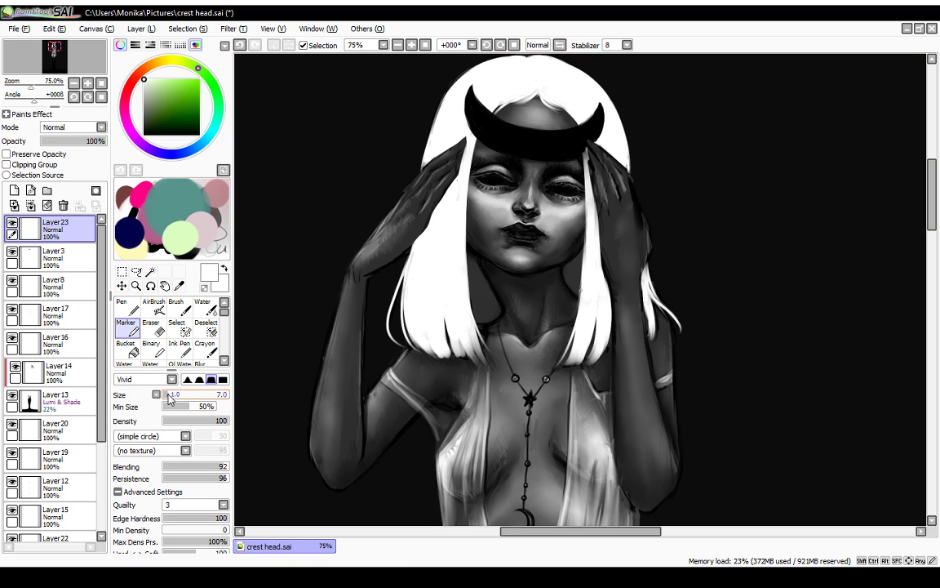
pyautogui.click(157, 397)
pyautogui.click(167, 416)
pyautogui.moveTo(197, 399); pyautogui.dragTo(191, 398)
pyautogui.click(201, 397)
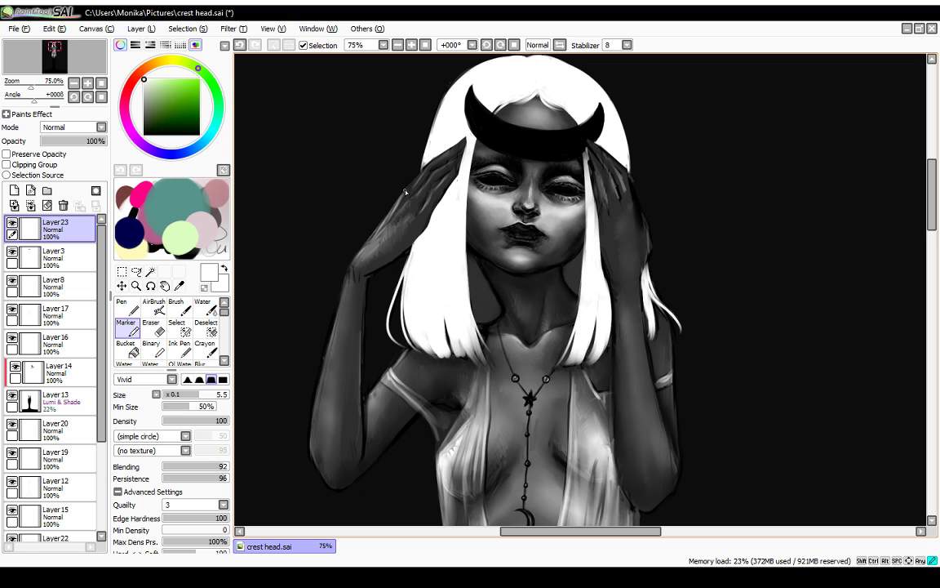
pyautogui.hotkey('ctrl', 'z')
pyautogui.moveTo(404, 190); pyautogui.dragTo(394, 208)
pyautogui.hotkey('ctrl', 'z')
pyautogui.moveTo(376, 233); pyautogui.dragTo(371, 245)
pyautogui.moveTo(406, 206)
pyautogui.mouseDown()
pyautogui.moveTo(395, 220)
pyautogui.moveTo(402, 196)
pyautogui.moveTo(369, 245)
pyautogui.mouseUp()
pyautogui.hotkey('ctrl', 'z')
pyautogui.hotkey('ctrl', 'z')
# Step: Paint short light highlight strokes on the back of the figure's right hand and knuckles, undoing unwanted ones
pyautogui.moveTo(392, 216); pyautogui.dragTo(409, 209)
pyautogui.moveTo(391, 222); pyautogui.dragTo(400, 218)
pyautogui.moveTo(413, 217); pyautogui.dragTo(420, 212)
pyautogui.moveTo(407, 205); pyautogui.dragTo(410, 206)
pyautogui.moveTo(422, 192)
pyautogui.mouseDown()
pyautogui.moveTo(418, 211)
pyautogui.moveTo(453, 172)
pyautogui.mouseUp()
pyautogui.moveTo(448, 179)
pyautogui.mouseDown()
pyautogui.moveTo(456, 173)
pyautogui.moveTo(447, 179)
pyautogui.mouseUp()
pyautogui.moveTo(443, 182)
pyautogui.mouseDown()
pyautogui.moveTo(447, 174)
pyautogui.moveTo(417, 198)
pyautogui.moveTo(423, 193)
pyautogui.mouseUp()
pyautogui.hotkey('ctrl', 'z')
pyautogui.hotkey('ctrl', 'z')
# Step: Paint light highlights along the fingers of the figure's right hand up to the fingertips
pyautogui.moveTo(417, 193); pyautogui.dragTo(443, 167)
pyautogui.moveTo(436, 173); pyautogui.dragTo(461, 154)
pyautogui.moveTo(417, 185)
pyautogui.mouseDown()
pyautogui.moveTo(419, 177)
pyautogui.moveTo(408, 193)
pyautogui.moveTo(435, 163)
pyautogui.mouseUp()
pyautogui.moveTo(437, 161); pyautogui.dragTo(446, 155)
pyautogui.moveTo(431, 168); pyautogui.dragTo(454, 147)
pyautogui.moveTo(456, 146); pyautogui.dragTo(468, 138)
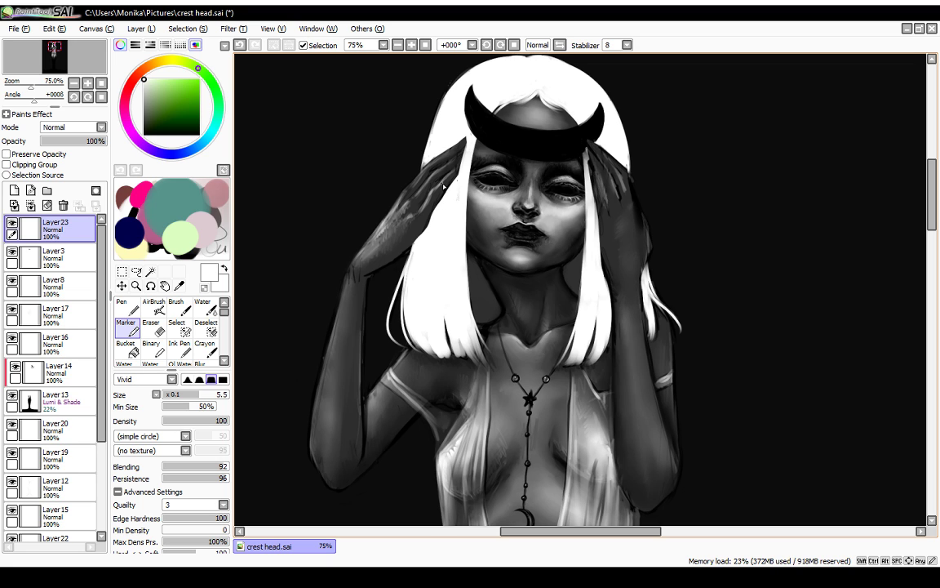
# Step: Refine the fingertips of the figure's right hand against the white hair, undoing unwanted strokes
pyautogui.moveTo(454, 163); pyautogui.dragTo(454, 162)
pyautogui.moveTo(451, 167); pyautogui.dragTo(458, 147)
pyautogui.moveTo(462, 143)
pyautogui.mouseDown()
pyautogui.moveTo(451, 153)
pyautogui.moveTo(466, 139)
pyautogui.moveTo(463, 147)
pyautogui.mouseUp()
pyautogui.hotkey('ctrl', 'z')
pyautogui.moveTo(463, 137); pyautogui.dragTo(465, 147)
pyautogui.hotkey('ctrl', 'z')
pyautogui.moveTo(444, 154)
pyautogui.mouseDown()
pyautogui.moveTo(473, 140)
pyautogui.moveTo(460, 145)
pyautogui.moveTo(461, 138)
pyautogui.mouseUp()
pyautogui.hotkey('ctrl', 'z')
pyautogui.hotkey('ctrl', 'z')
pyautogui.hotkey('ctrl', 'z')
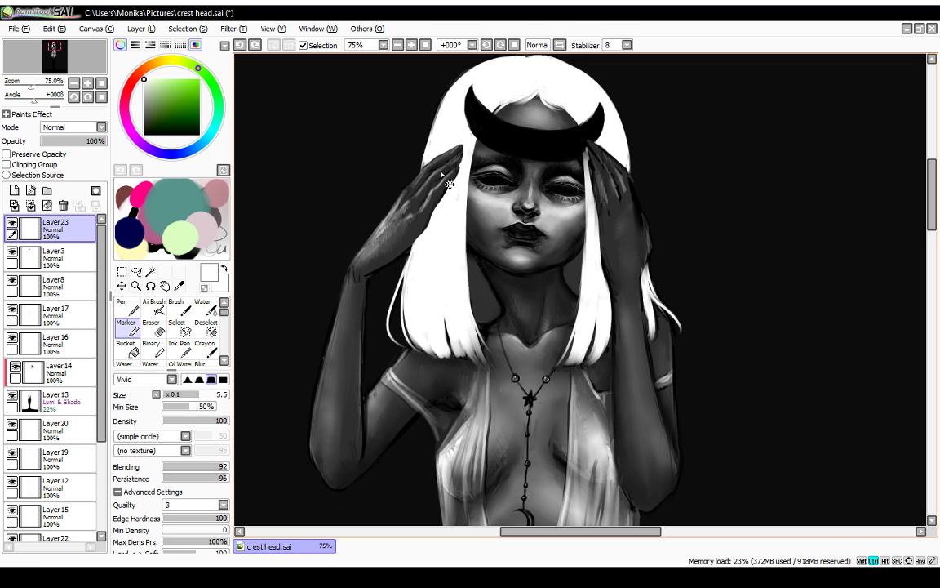
pyautogui.moveTo(423, 170); pyautogui.dragTo(447, 152)
pyautogui.hotkey('ctrl', 'z')
# Step: Add light highlight strokes on the figure's right wrist and upper forearm
pyautogui.moveTo(351, 276); pyautogui.dragTo(352, 267)
pyautogui.moveTo(353, 274); pyautogui.dragTo(352, 268)
pyautogui.moveTo(358, 279); pyautogui.dragTo(357, 259)
pyautogui.moveTo(356, 258); pyautogui.dragTo(345, 282)
pyautogui.moveTo(356, 257)
pyautogui.mouseDown()
pyautogui.moveTo(344, 290)
pyautogui.moveTo(348, 270)
pyautogui.moveTo(344, 281)
pyautogui.moveTo(361, 287)
pyautogui.mouseUp()
pyautogui.moveTo(357, 286); pyautogui.dragTo(360, 282)
pyautogui.moveTo(345, 307); pyautogui.dragTo(333, 343)
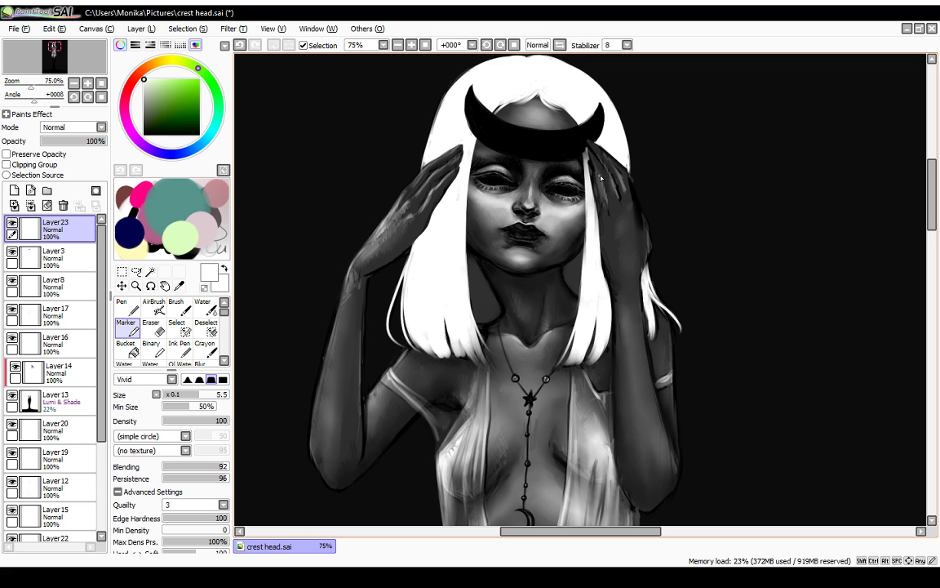
# Step: Paint light highlights along the fingers and knuckles of the figure's left hand, undoing unwanted strokes
pyautogui.moveTo(592, 165); pyautogui.dragTo(587, 161)
pyautogui.moveTo(588, 161); pyautogui.dragTo(585, 173)
pyautogui.moveTo(587, 164)
pyautogui.mouseDown()
pyautogui.moveTo(585, 149)
pyautogui.moveTo(584, 177)
pyautogui.moveTo(596, 173)
pyautogui.mouseUp()
pyautogui.moveTo(595, 170); pyautogui.dragTo(596, 173)
pyautogui.hotkey('ctrl', 'z')
pyautogui.hotkey('ctrl', 'z')
pyautogui.moveTo(594, 169); pyautogui.dragTo(594, 170)
pyautogui.moveTo(593, 169); pyautogui.dragTo(599, 183)
pyautogui.moveTo(600, 183); pyautogui.dragTo(604, 198)
pyautogui.moveTo(605, 201)
pyautogui.mouseDown()
pyautogui.moveTo(609, 213)
pyautogui.moveTo(595, 171)
pyautogui.moveTo(607, 205)
pyautogui.mouseUp()
pyautogui.press('ctrl')
# Step: Add light highlight strokes over the back of the figure's left hand down to the wrist
pyautogui.moveTo(617, 214); pyautogui.dragTo(616, 218)
pyautogui.hotkey('ctrl', 'z')
pyautogui.hotkey('ctrl', 'y')
pyautogui.moveTo(620, 233)
pyautogui.mouseDown()
pyautogui.moveTo(630, 231)
pyautogui.moveTo(639, 223)
pyautogui.moveTo(622, 240)
pyautogui.moveTo(633, 287)
pyautogui.mouseUp()
pyautogui.moveTo(622, 222)
pyautogui.mouseDown()
pyautogui.moveTo(619, 233)
pyautogui.moveTo(609, 227)
pyautogui.mouseUp()
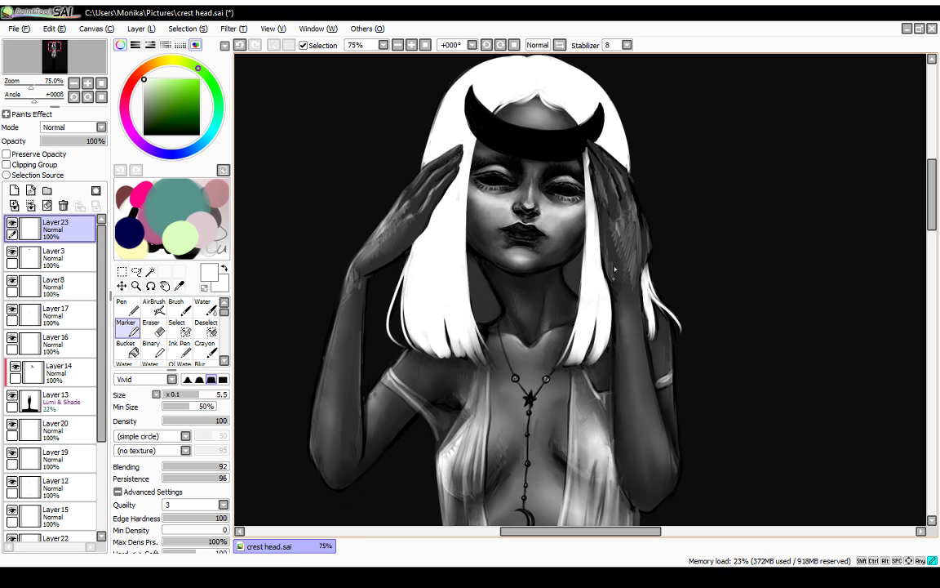
pyautogui.moveTo(615, 269); pyautogui.dragTo(615, 278)
pyautogui.moveTo(650, 240); pyautogui.dragTo(648, 236)
pyautogui.moveTo(647, 231); pyautogui.dragTo(633, 300)
pyautogui.moveTo(629, 293)
pyautogui.mouseDown()
pyautogui.moveTo(626, 304)
pyautogui.moveTo(616, 300)
pyautogui.moveTo(624, 291)
pyautogui.moveTo(627, 326)
pyautogui.moveTo(625, 291)
pyautogui.mouseUp()
pyautogui.hotkey('ctrl', 'z')
# Step: Paint long light highlight strokes down the figure's left forearm
pyautogui.moveTo(628, 366); pyautogui.dragTo(636, 374)
pyautogui.moveTo(640, 325); pyautogui.dragTo(637, 352)
pyautogui.moveTo(630, 365); pyautogui.dragTo(631, 373)
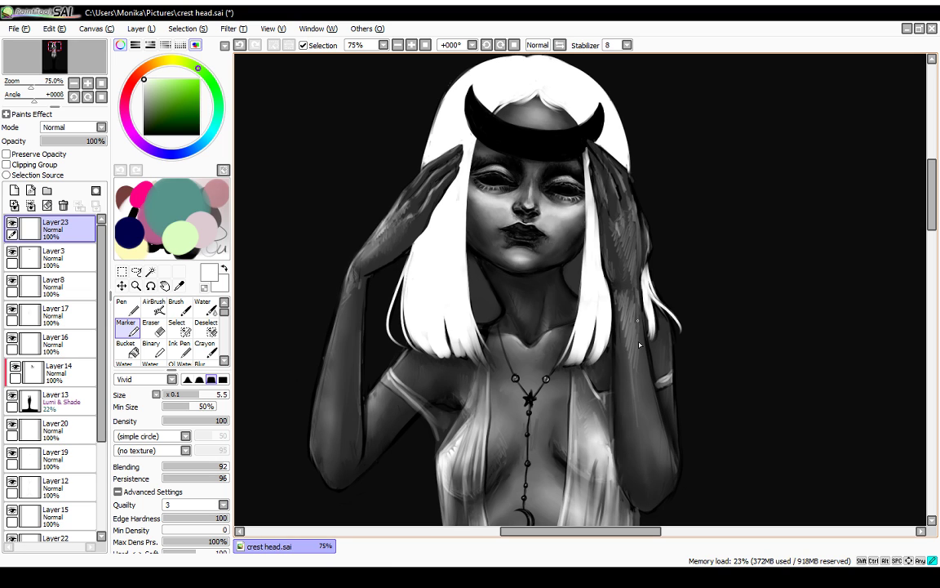
pyautogui.moveTo(638, 321)
pyautogui.mouseDown()
pyautogui.moveTo(655, 416)
pyautogui.moveTo(633, 344)
pyautogui.moveTo(644, 329)
pyautogui.moveTo(644, 367)
pyautogui.mouseUp()
# Step: Blend the highlights on both hands, wrists and the left forearm with the Water tool at size 16
pyautogui.click(202, 308)
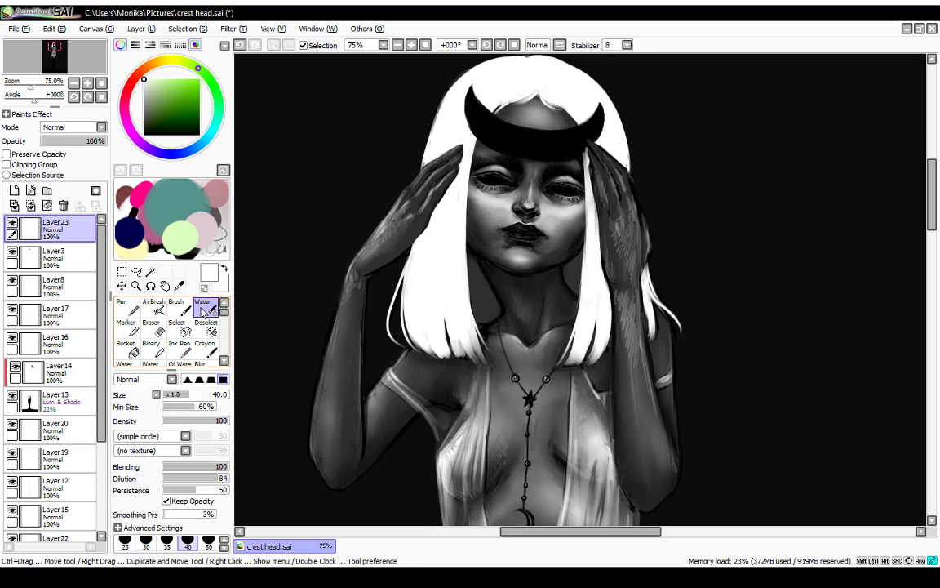
pyautogui.moveTo(182, 395); pyautogui.dragTo(175, 398)
pyautogui.moveTo(358, 267)
pyautogui.mouseDown()
pyautogui.moveTo(352, 297)
pyautogui.moveTo(362, 250)
pyautogui.moveTo(379, 230)
pyautogui.moveTo(358, 271)
pyautogui.moveTo(401, 227)
pyautogui.moveTo(377, 248)
pyautogui.moveTo(386, 231)
pyautogui.moveTo(409, 218)
pyautogui.moveTo(364, 257)
pyautogui.mouseUp()
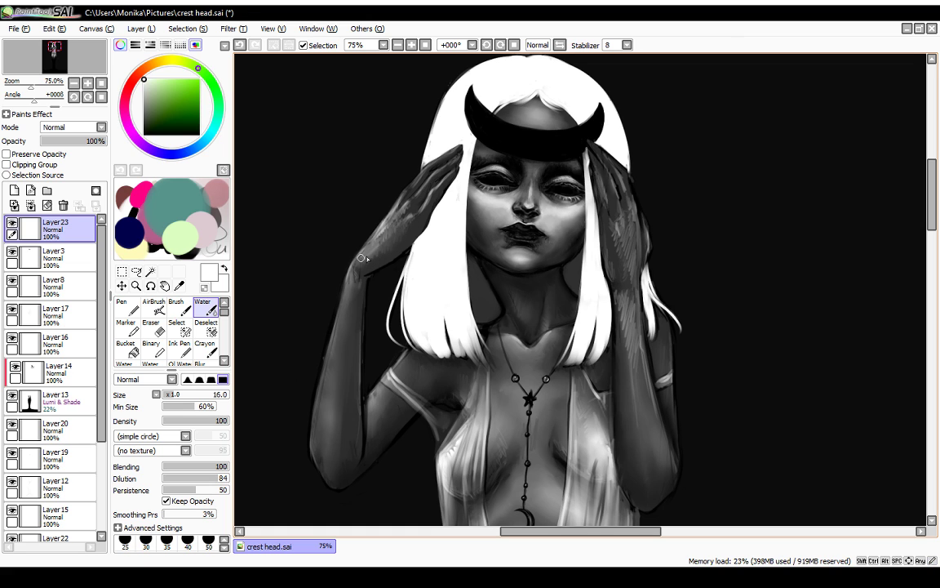
pyautogui.moveTo(389, 223); pyautogui.dragTo(365, 252)
pyautogui.moveTo(623, 256); pyautogui.dragTo(620, 268)
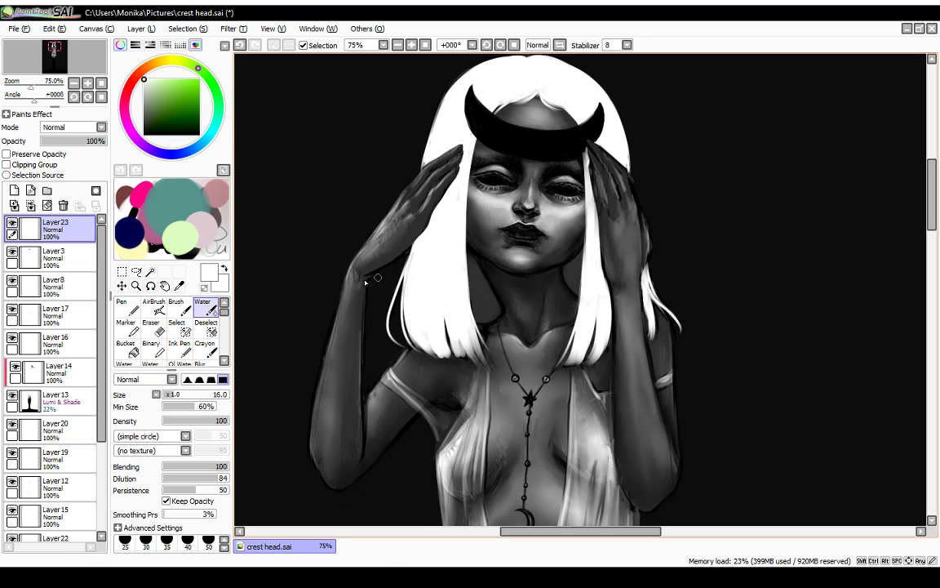
# Step: Touch up the highlight on the figure's left wrist with the Marker at size 5.5 and blend it with the Water tool
pyautogui.click(126, 327)
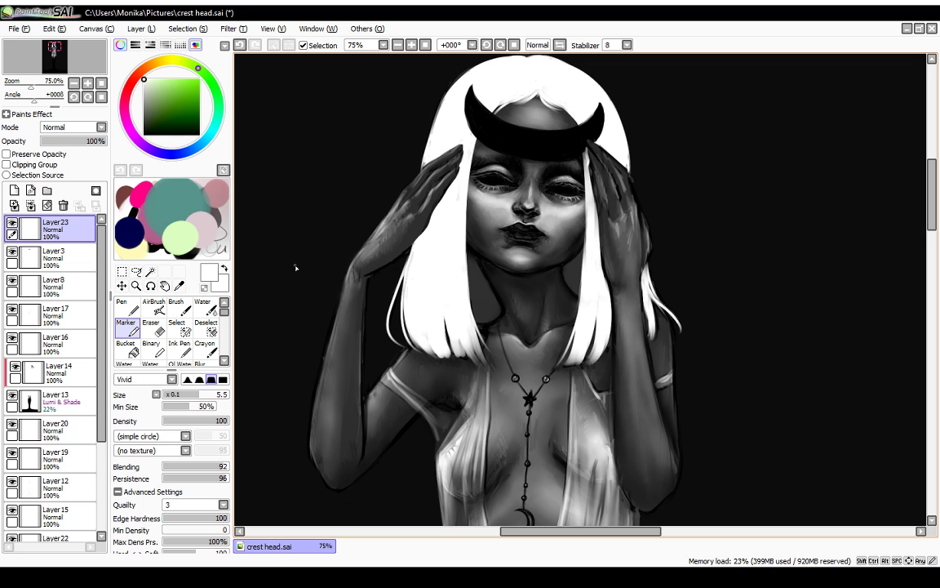
pyautogui.click(203, 307)
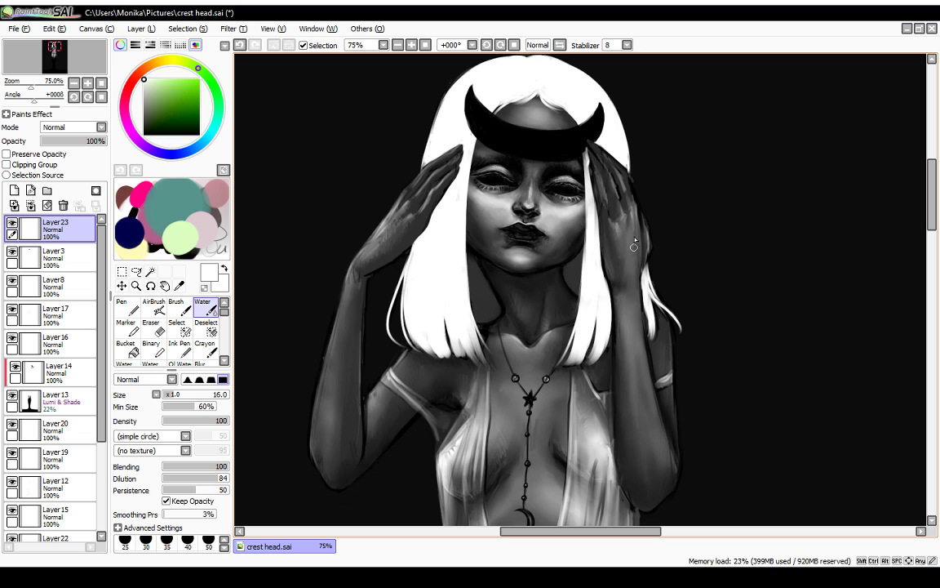
pyautogui.click(126, 327)
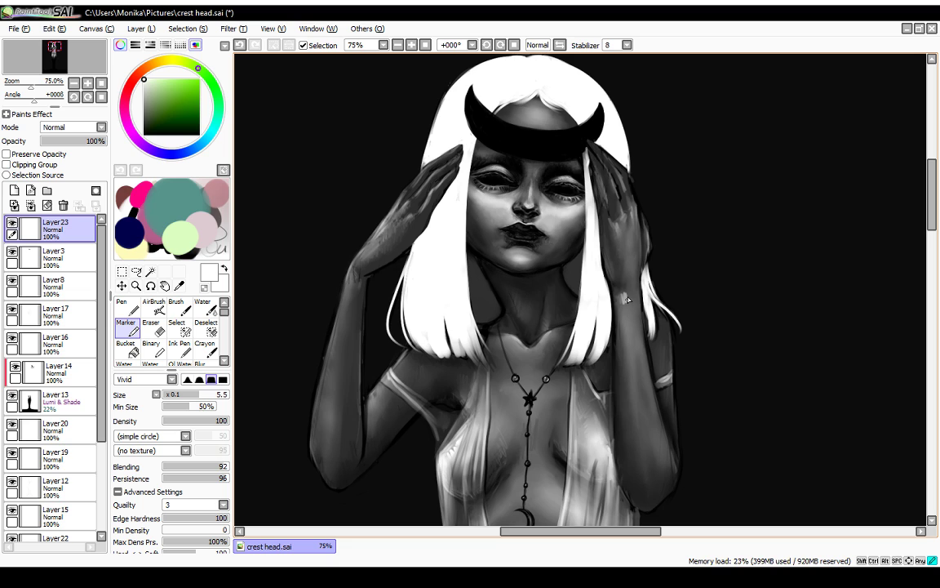
pyautogui.moveTo(624, 304)
pyautogui.mouseDown()
pyautogui.moveTo(632, 293)
pyautogui.moveTo(619, 304)
pyautogui.mouseUp()
pyautogui.click(202, 307)
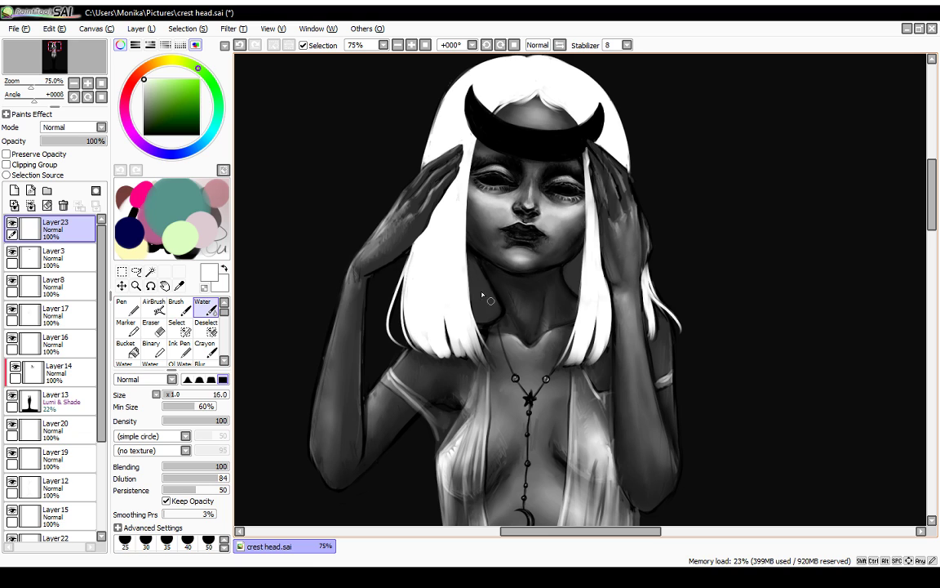
# Step: Compare the painting with and without the hand and arm highlights by toggling the visibility of Layer23
pyautogui.click(13, 222)
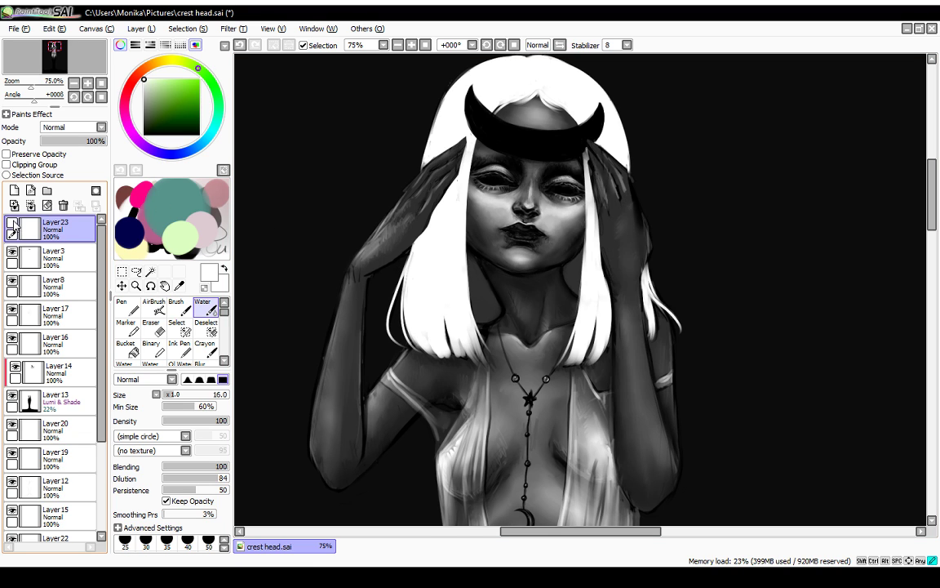
pyautogui.click(13, 222)
pyautogui.click(13, 222)
pyautogui.click(13, 222)
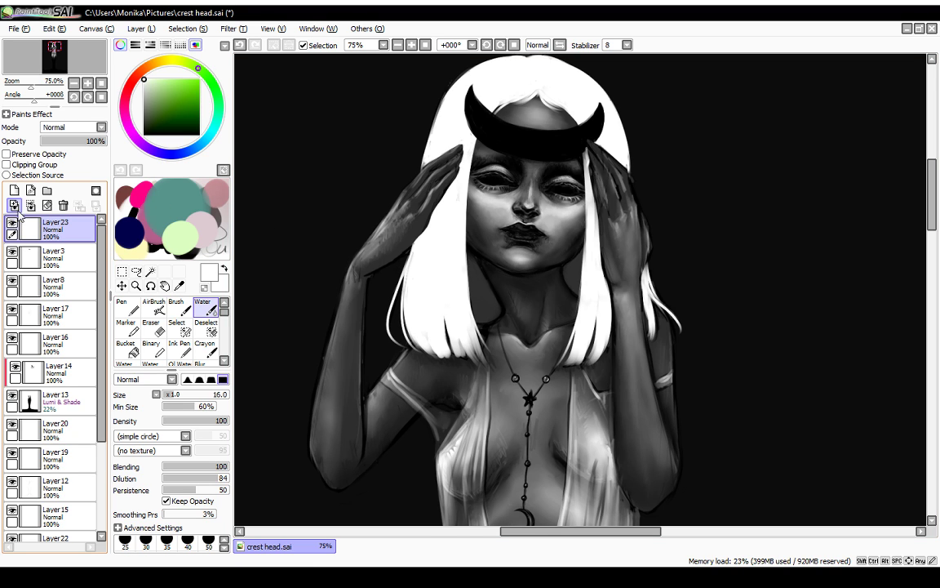
# Step: Add a layer and paint black accents between the fingers of the figure's left hand with the Marker at size 4.5, tidying with the Eraser
pyautogui.click(14, 190)
pyautogui.moveTo(145, 121); pyautogui.dragTo(122, 170)
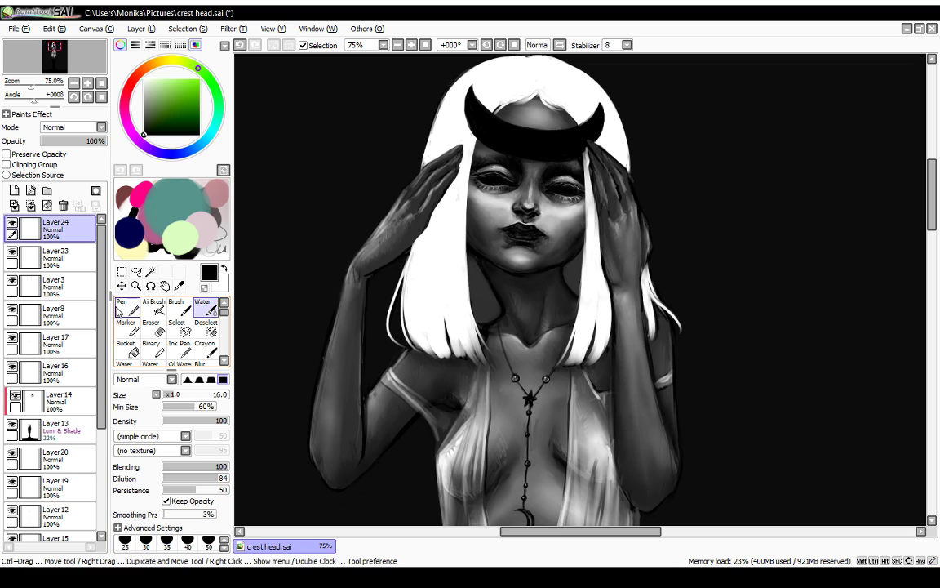
pyautogui.click(127, 326)
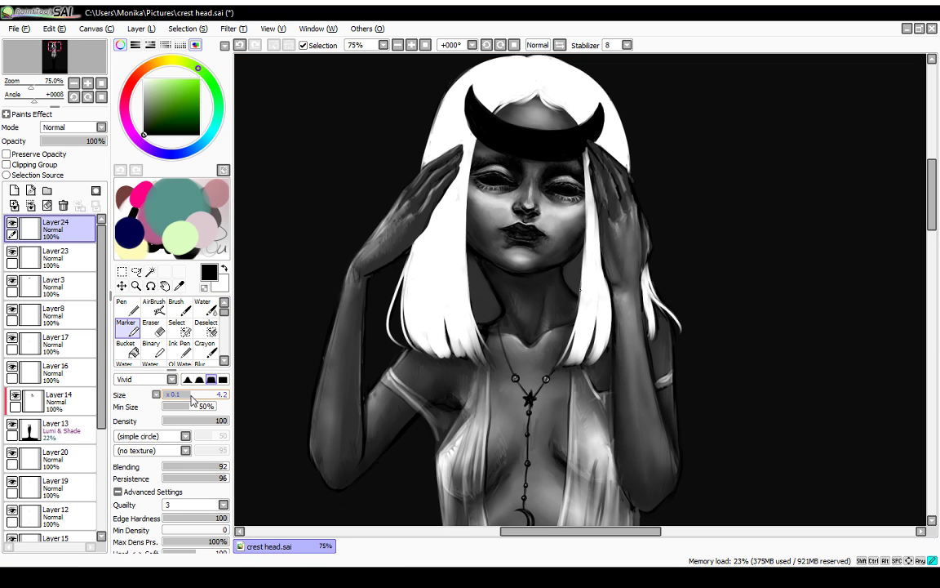
pyautogui.click(193, 396)
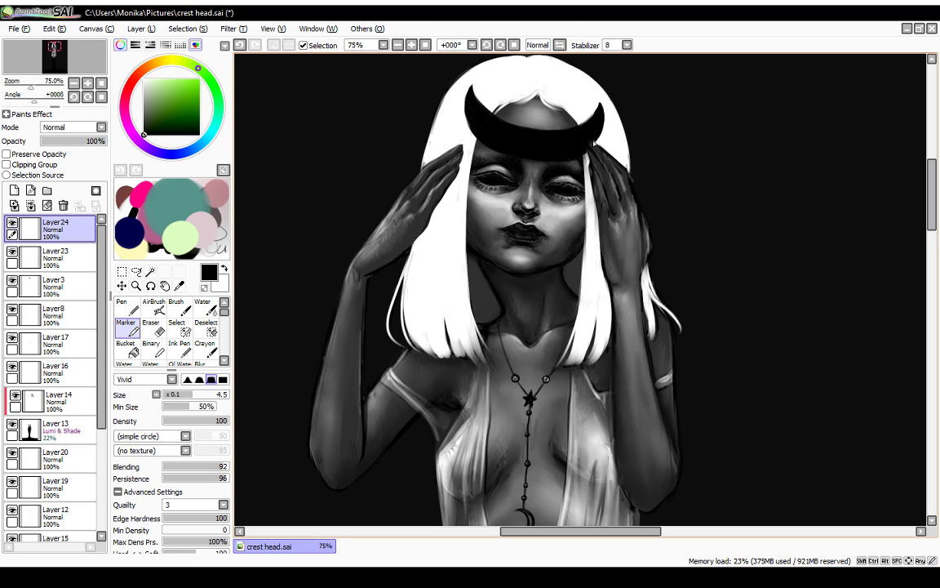
pyautogui.moveTo(593, 141); pyautogui.dragTo(591, 142)
pyautogui.moveTo(624, 180); pyautogui.dragTo(620, 174)
pyautogui.press('e')
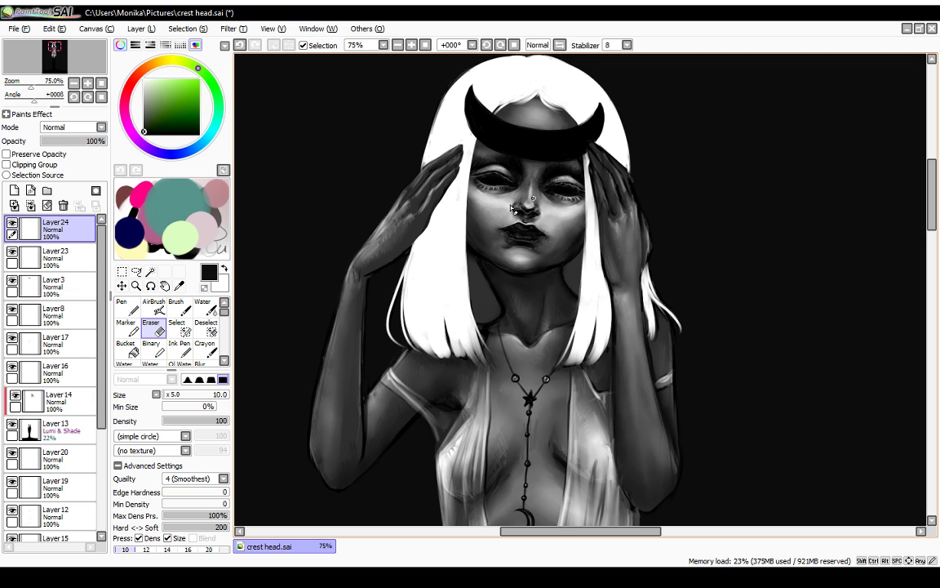
# Step: Add a new layer and darken the outer edge of the figure's left hand with the Marker
pyautogui.click(30, 190)
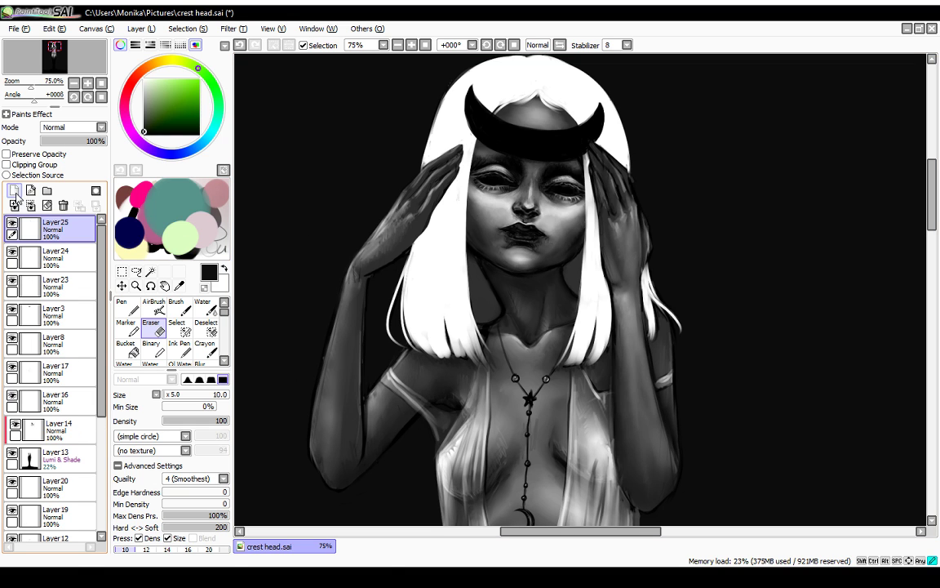
pyautogui.click(126, 326)
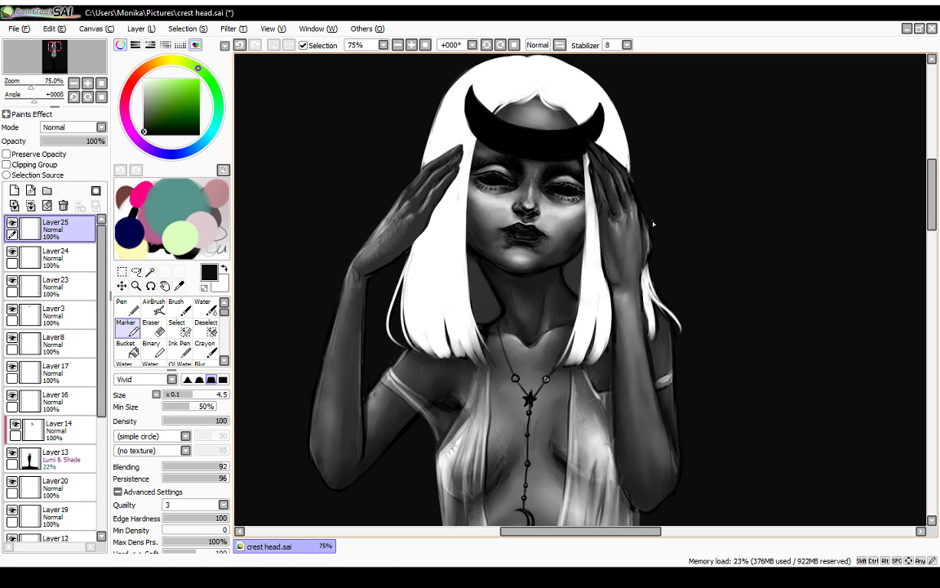
pyautogui.moveTo(650, 216)
pyautogui.mouseDown()
pyautogui.moveTo(655, 249)
pyautogui.moveTo(647, 219)
pyautogui.mouseUp()
# Step: Add a new layer and paint thin white highlights along the fingers of the figure's left hand with the Marker
pyautogui.click(14, 190)
pyautogui.press('x')
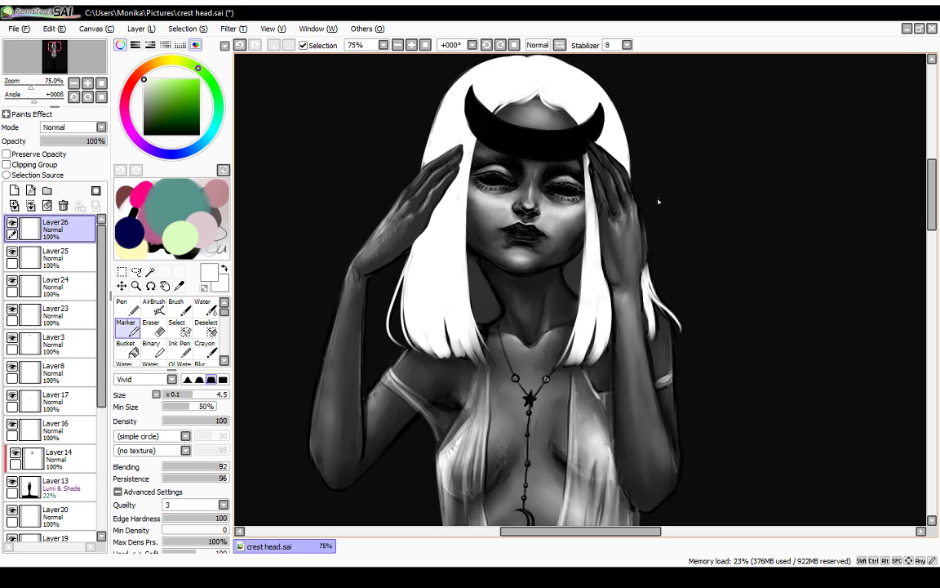
pyautogui.moveTo(631, 171); pyautogui.dragTo(637, 198)
pyautogui.hotkey('ctrl', 'z')
pyautogui.moveTo(618, 151)
pyautogui.mouseDown()
pyautogui.moveTo(630, 181)
pyautogui.moveTo(600, 142)
pyautogui.moveTo(607, 151)
pyautogui.moveTo(590, 177)
pyautogui.mouseUp()
pyautogui.moveTo(591, 186); pyautogui.dragTo(593, 203)
pyautogui.moveTo(588, 177); pyautogui.dragTo(593, 192)
pyautogui.moveTo(588, 175); pyautogui.dragTo(590, 184)
pyautogui.moveTo(590, 185); pyautogui.dragTo(595, 207)
pyautogui.scroll(-3, 906, 222)
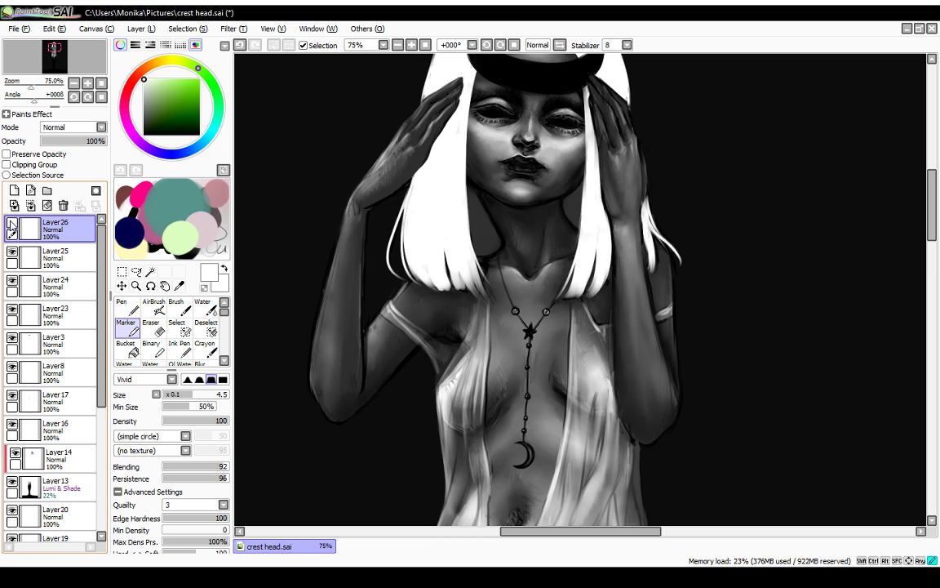
pyautogui.click(12, 251)
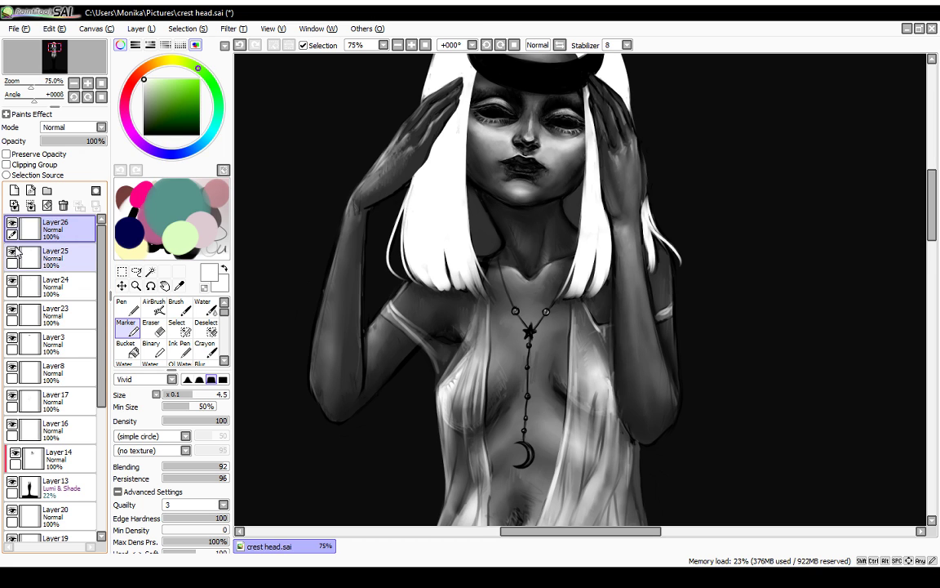
# Step: Darken the shading in the figure's right underarm with black Marker strokes on Layer25, undoing the last stroke
pyautogui.click(33, 258)
pyautogui.click(138, 134)
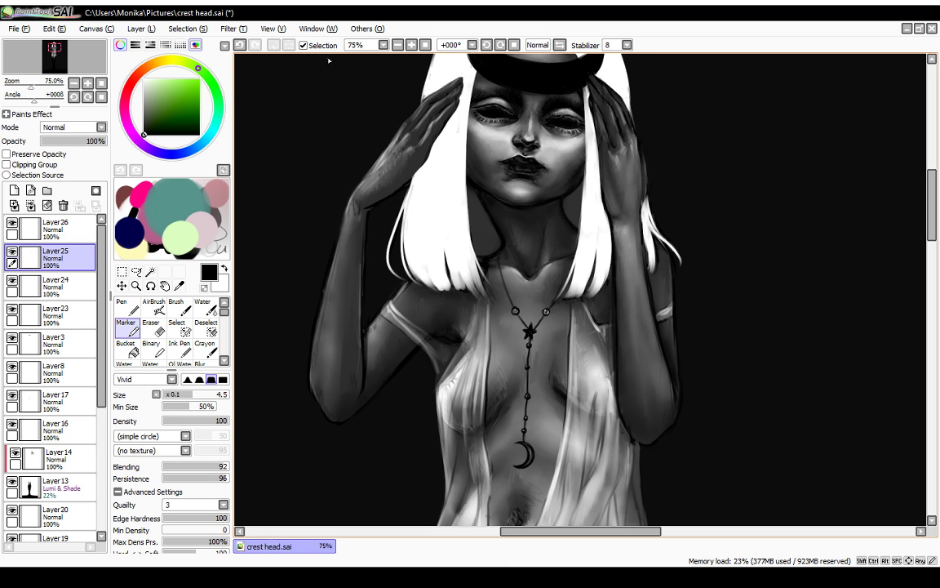
pyautogui.click(398, 45)
pyautogui.click(397, 45)
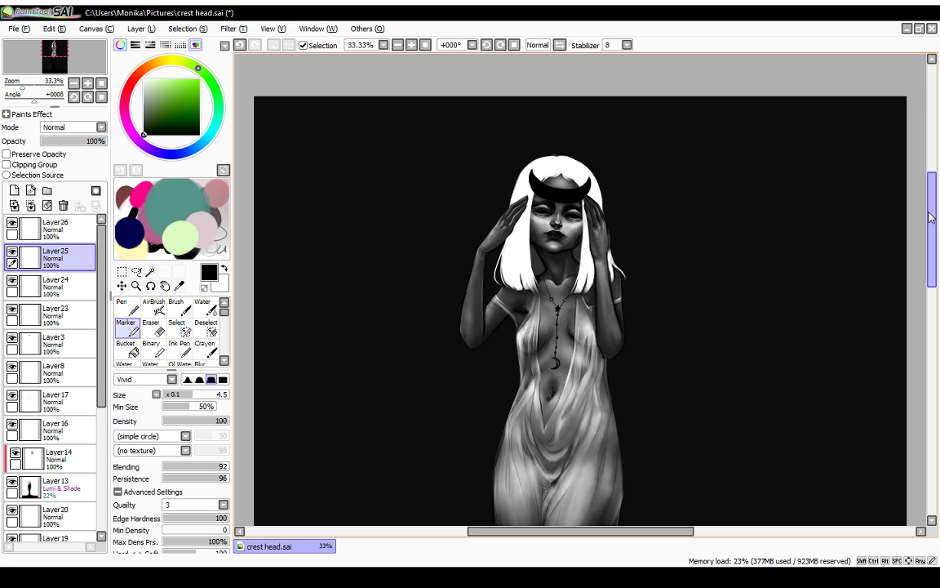
pyautogui.moveTo(932, 212); pyautogui.dragTo(871, 225)
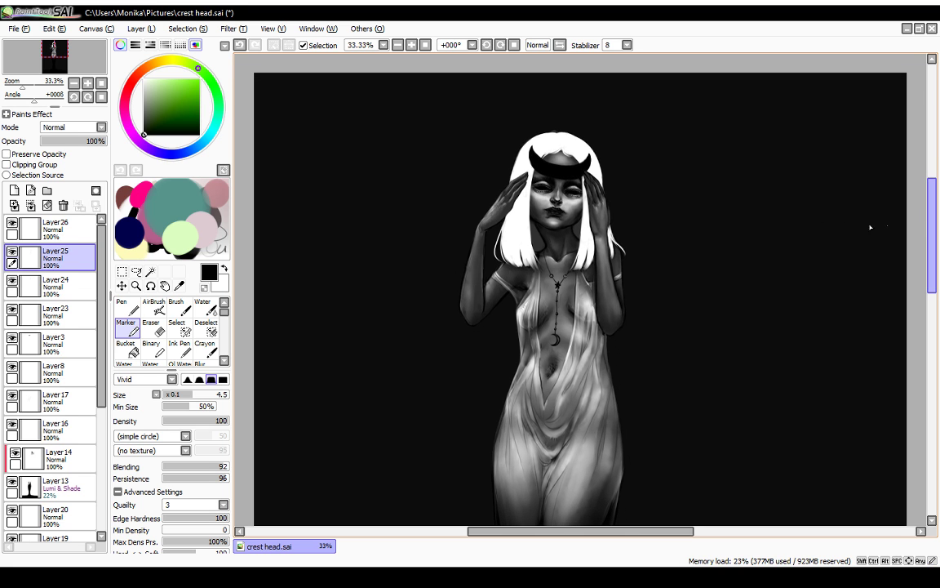
pyautogui.click(412, 44)
pyautogui.click(412, 45)
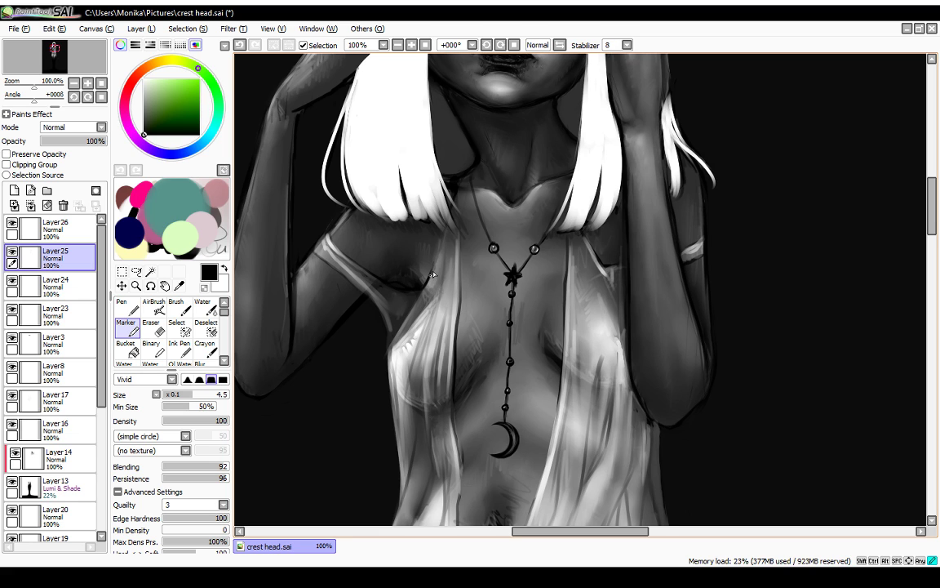
pyautogui.hotkey('ctrl', 'z')
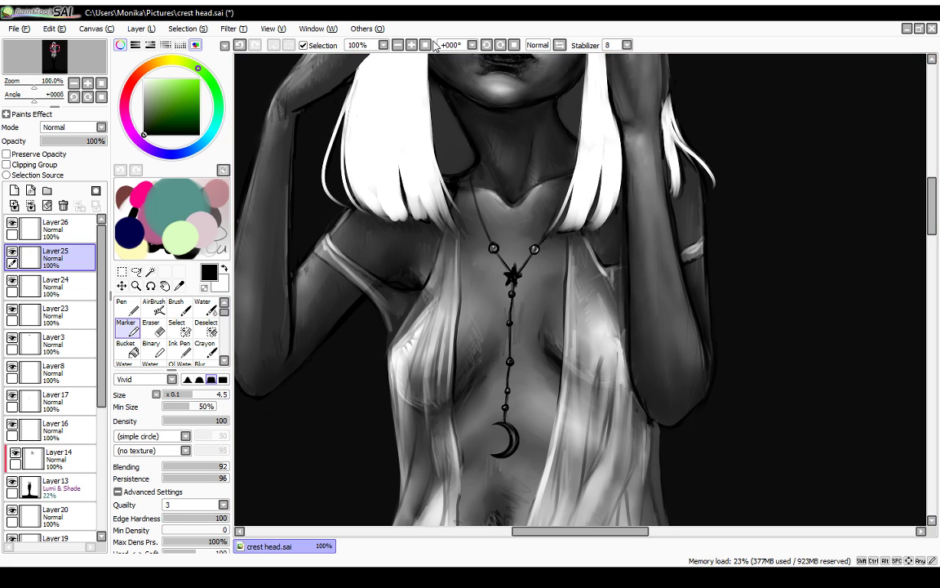
# Step: Blend the chest shading on both sides of the necklace on Layer1 with the Water tool at size 16
pyautogui.click(399, 45)
pyautogui.click(398, 45)
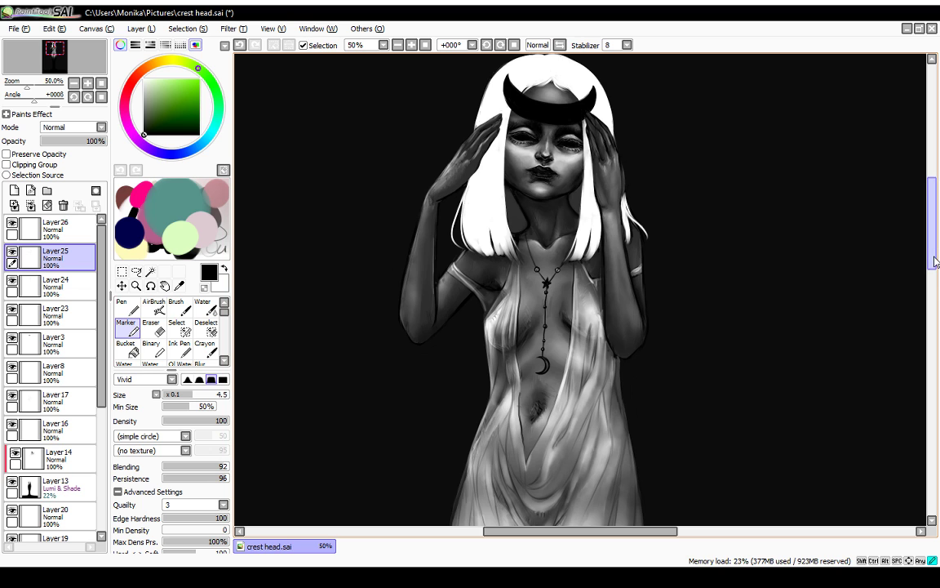
pyautogui.moveTo(933, 262)
pyautogui.mouseDown()
pyautogui.moveTo(936, 279)
pyautogui.moveTo(936, 264)
pyautogui.mouseUp()
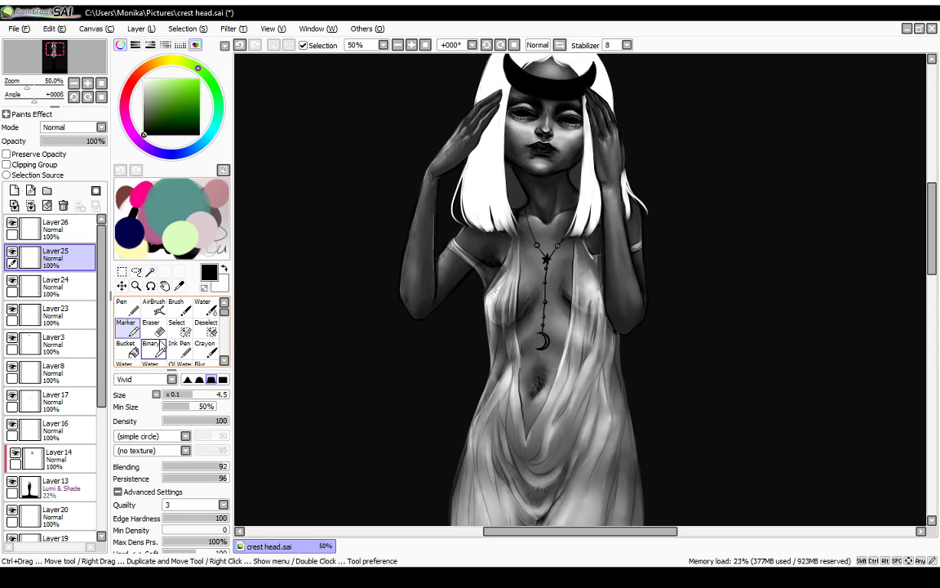
pyautogui.moveTo(100, 368); pyautogui.dragTo(100, 471)
pyautogui.click(13, 465)
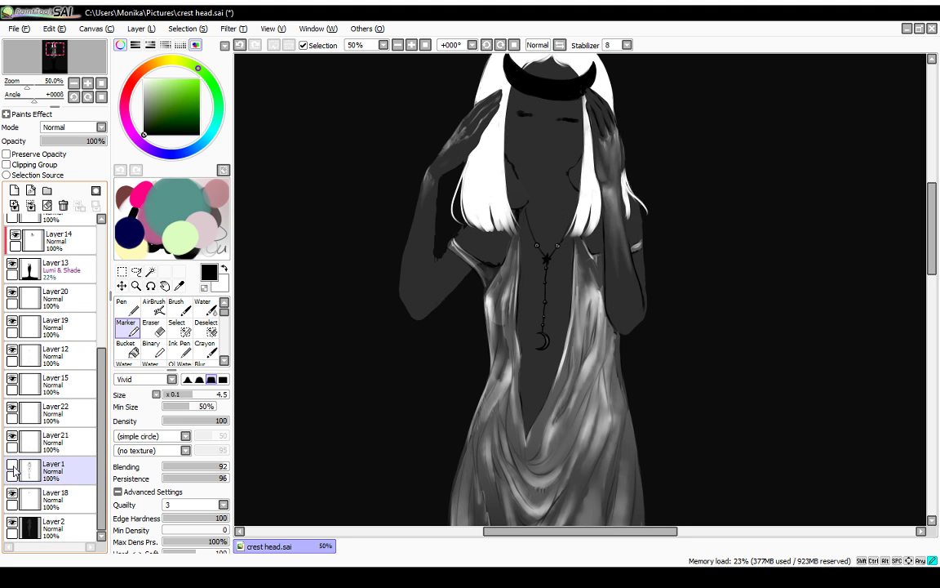
pyautogui.click(13, 464)
pyautogui.click(59, 471)
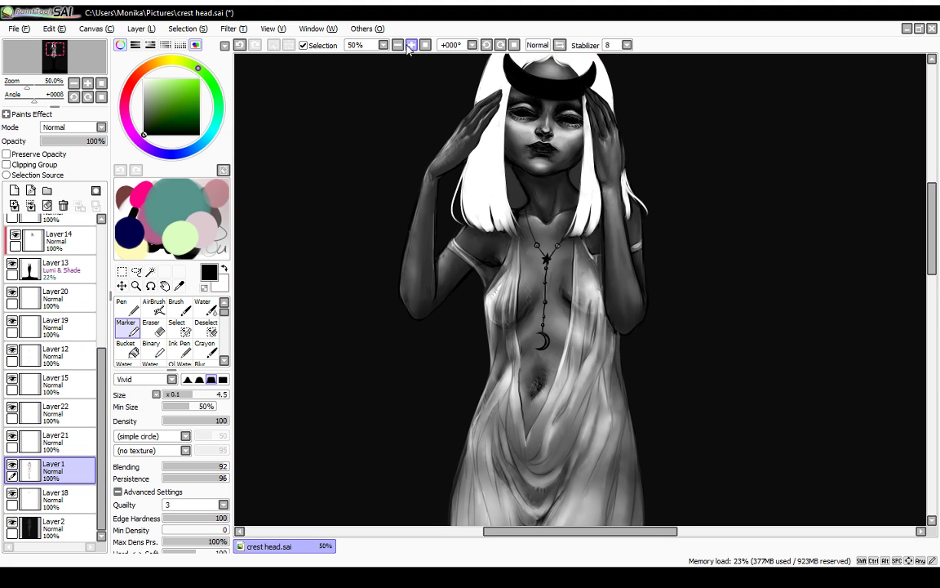
pyautogui.click(412, 46)
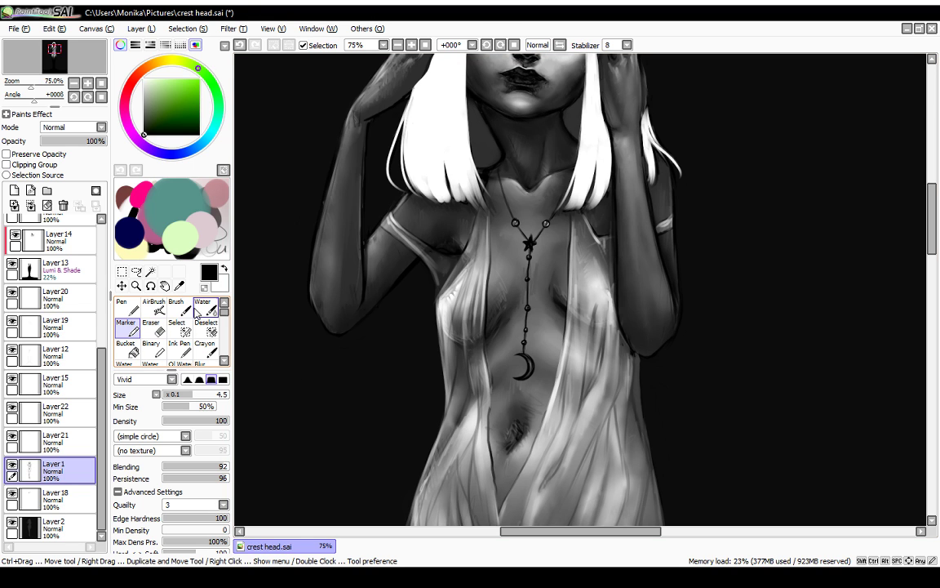
pyautogui.click(204, 308)
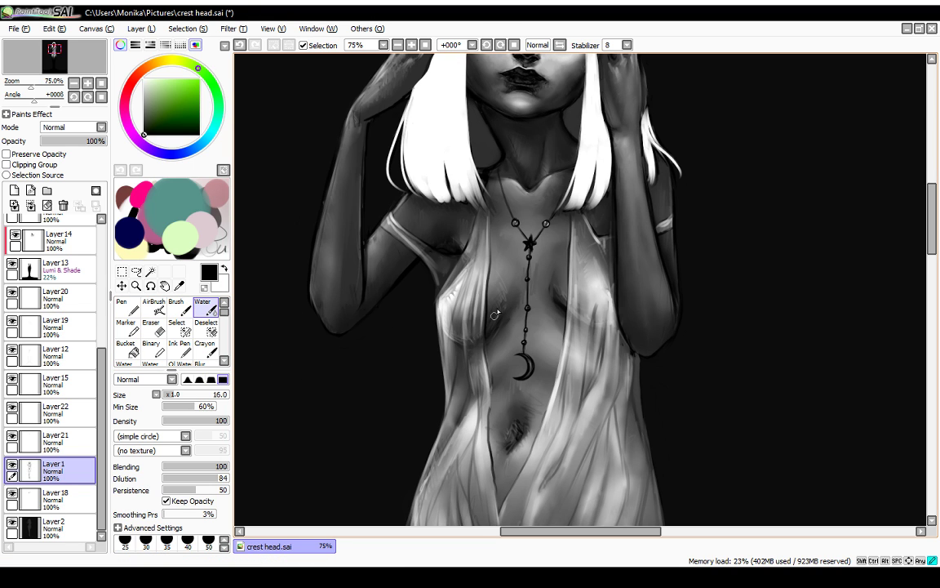
pyautogui.moveTo(500, 305)
pyautogui.mouseDown()
pyautogui.moveTo(491, 321)
pyautogui.moveTo(511, 285)
pyautogui.moveTo(514, 296)
pyautogui.mouseUp()
pyautogui.moveTo(513, 296); pyautogui.dragTo(511, 298)
pyautogui.moveTo(550, 290); pyautogui.dragTo(554, 262)
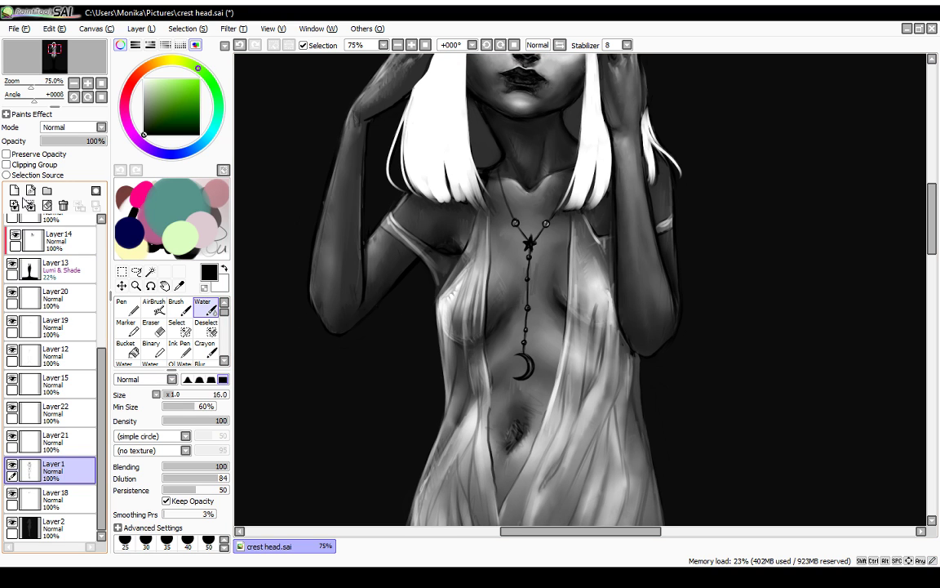
# Step: Add a layer above Layer1 and paint black shading strokes in and around the navel with the Marker at size 4.5
pyautogui.click(14, 190)
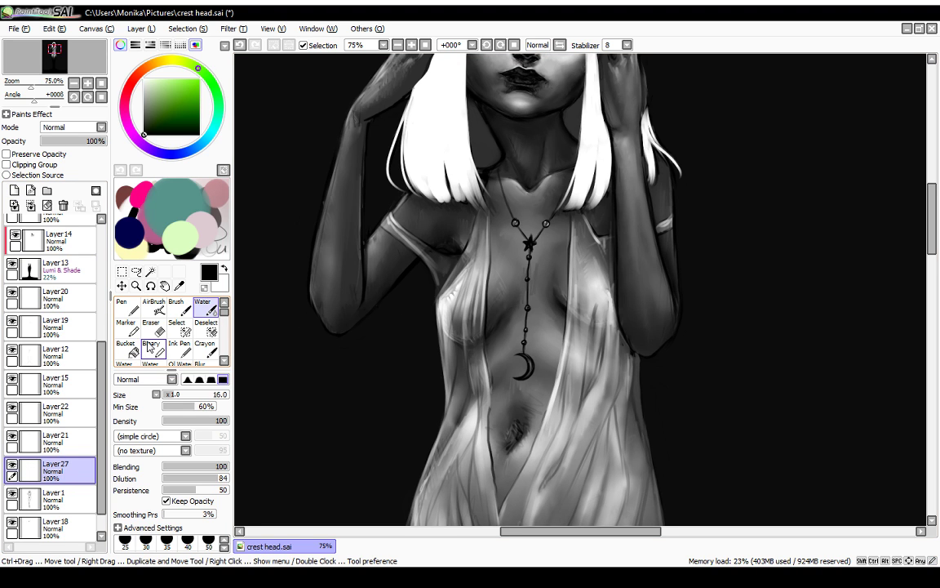
pyautogui.click(127, 325)
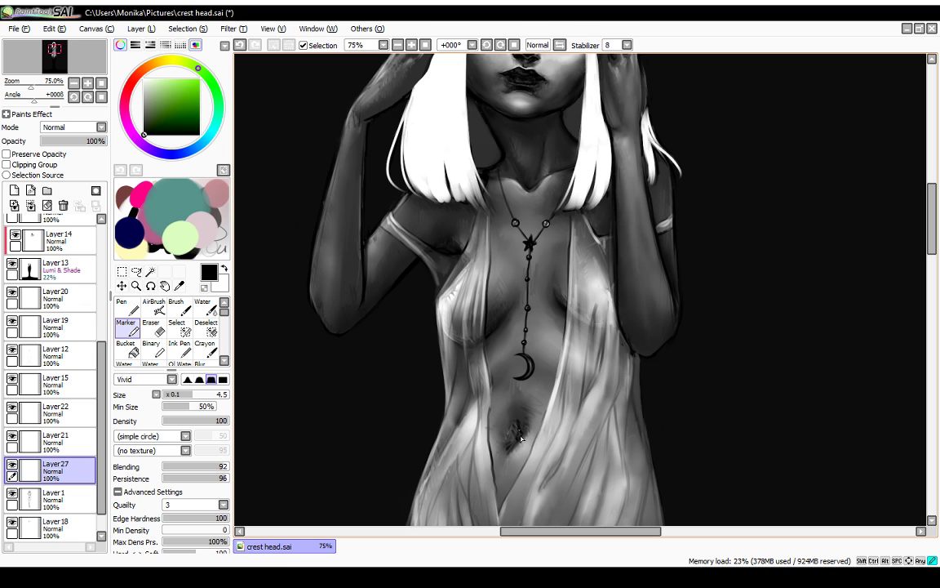
pyautogui.moveTo(520, 436)
pyautogui.mouseDown()
pyautogui.moveTo(520, 427)
pyautogui.moveTo(514, 444)
pyautogui.moveTo(519, 418)
pyautogui.mouseUp()
pyautogui.hotkey('ctrl', 'z')
pyautogui.moveTo(517, 428); pyautogui.dragTo(513, 442)
pyautogui.moveTo(516, 436)
pyautogui.mouseDown()
pyautogui.moveTo(511, 450)
pyautogui.moveTo(522, 397)
pyautogui.moveTo(525, 434)
pyautogui.moveTo(522, 402)
pyautogui.moveTo(509, 446)
pyautogui.mouseUp()
pyautogui.hotkey('ctrl', 'z')
pyautogui.moveTo(510, 423); pyautogui.dragTo(514, 403)
pyautogui.hotkey('ctrl', 'z')
pyautogui.moveTo(505, 444); pyautogui.dragTo(501, 435)
pyautogui.moveTo(516, 401)
pyautogui.mouseDown()
pyautogui.moveTo(519, 389)
pyautogui.moveTo(518, 435)
pyautogui.mouseUp()
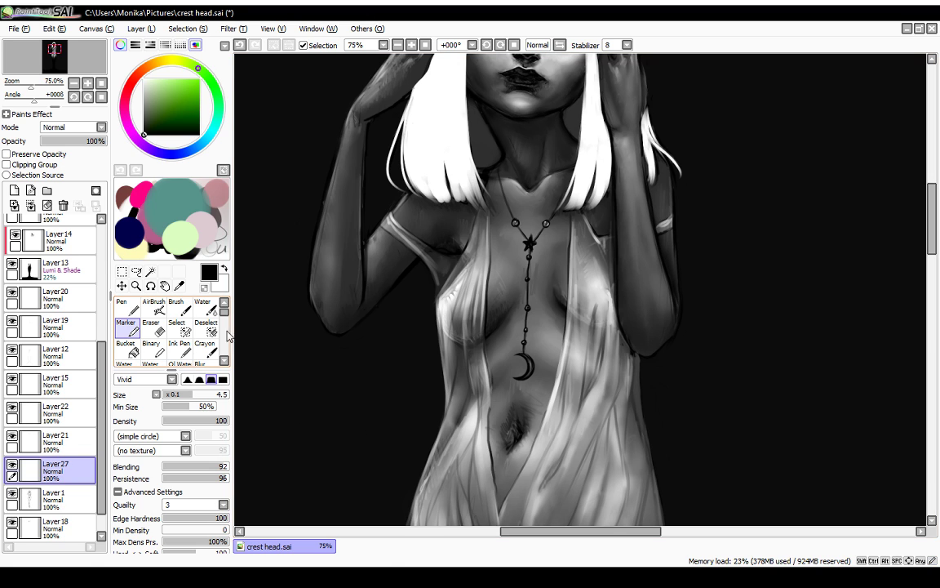
# Step: Blend the dark shading around the navel with the Water tool at size 16, working on Layer27
pyautogui.click(203, 308)
pyautogui.moveTo(470, 390)
pyautogui.mouseDown()
pyautogui.moveTo(522, 433)
pyautogui.moveTo(524, 423)
pyautogui.mouseUp()
pyautogui.moveTo(524, 422); pyautogui.dragTo(519, 434)
pyautogui.moveTo(512, 427)
pyautogui.mouseDown()
pyautogui.moveTo(516, 442)
pyautogui.moveTo(334, 416)
pyautogui.moveTo(478, 413)
pyautogui.moveTo(506, 433)
pyautogui.moveTo(519, 415)
pyautogui.moveTo(512, 437)
pyautogui.moveTo(529, 405)
pyautogui.mouseUp()
pyautogui.click(74, 496)
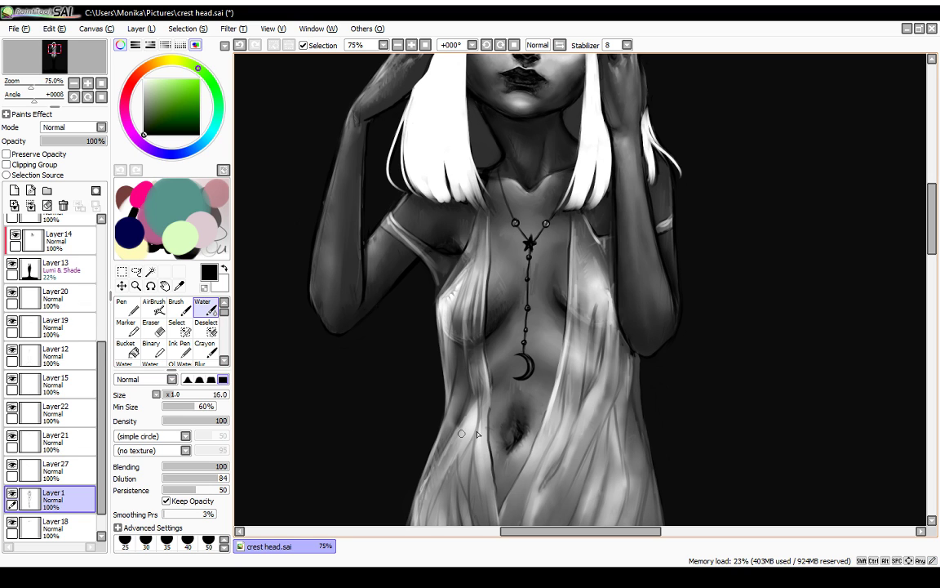
pyautogui.click(53, 470)
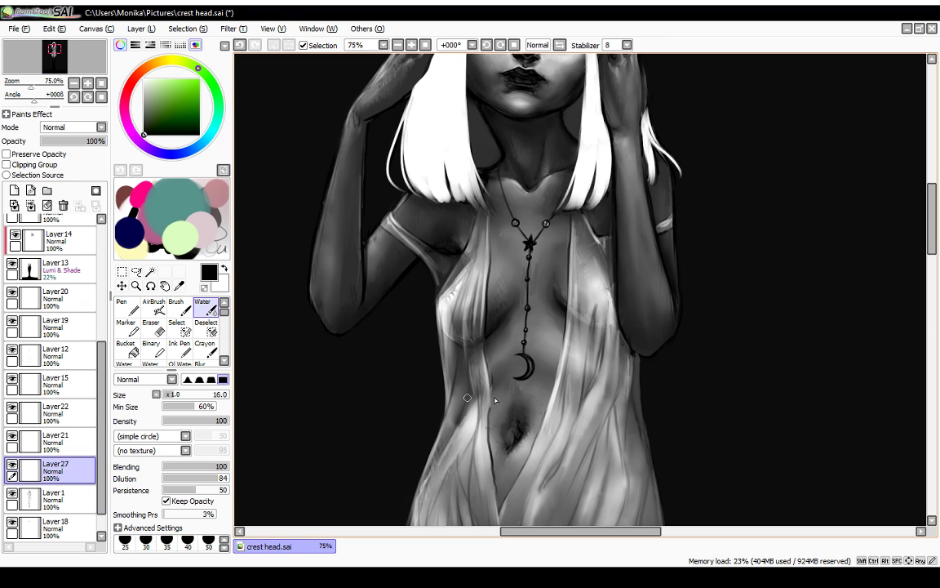
pyautogui.moveTo(522, 415); pyautogui.dragTo(497, 442)
# Step: Compare the whole figure with and without the navel shading by toggling the visibility of Layer27
pyautogui.click(397, 44)
pyautogui.click(397, 44)
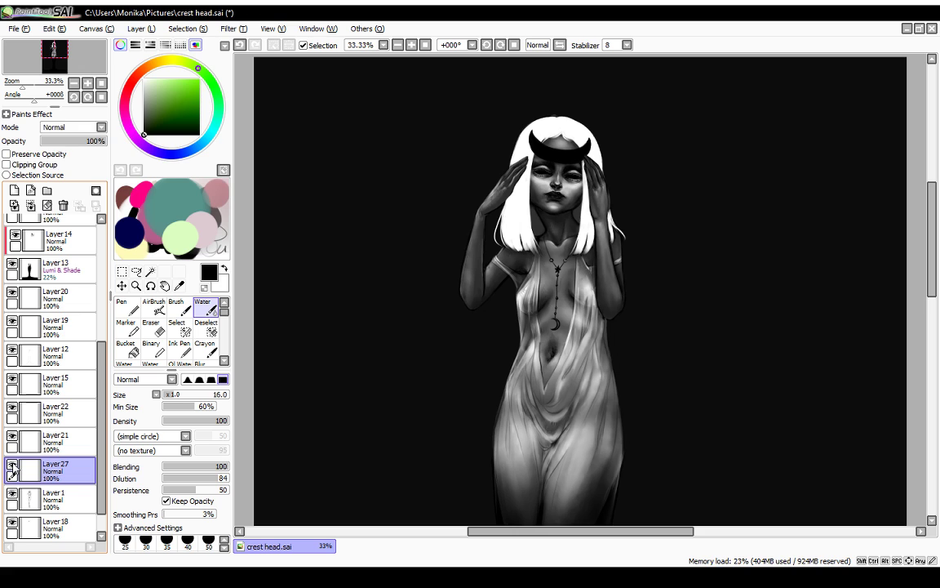
pyautogui.click(12, 467)
pyautogui.click(12, 467)
pyautogui.click(12, 467)
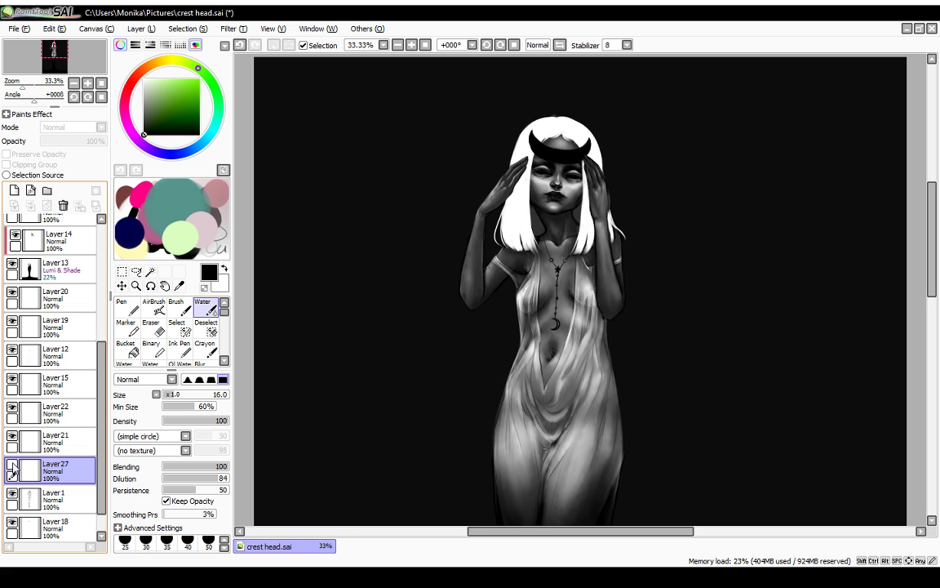
pyautogui.click(12, 467)
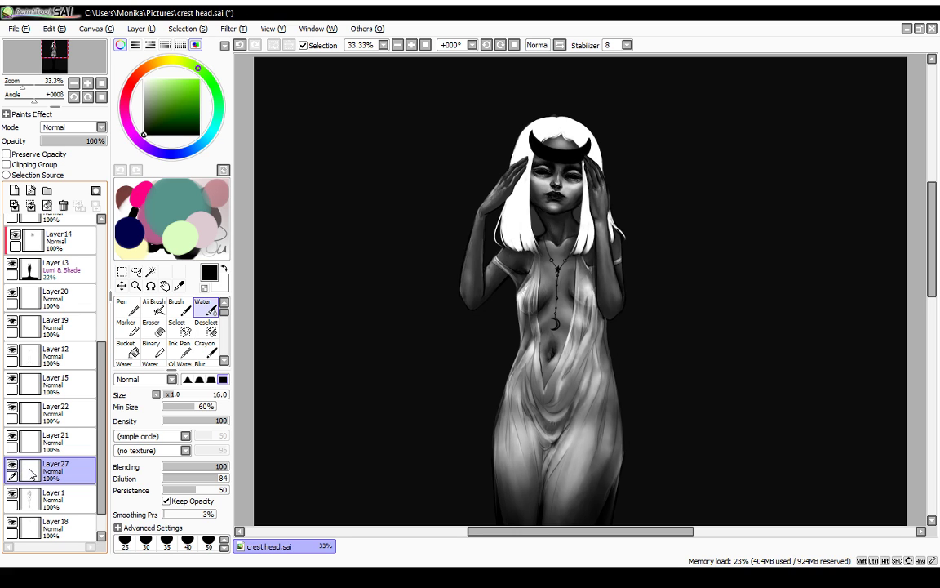
# Step: Add a layer above Layer27 and set up the Marker at size 4.5 with white for painting around the navel
pyautogui.click(15, 189)
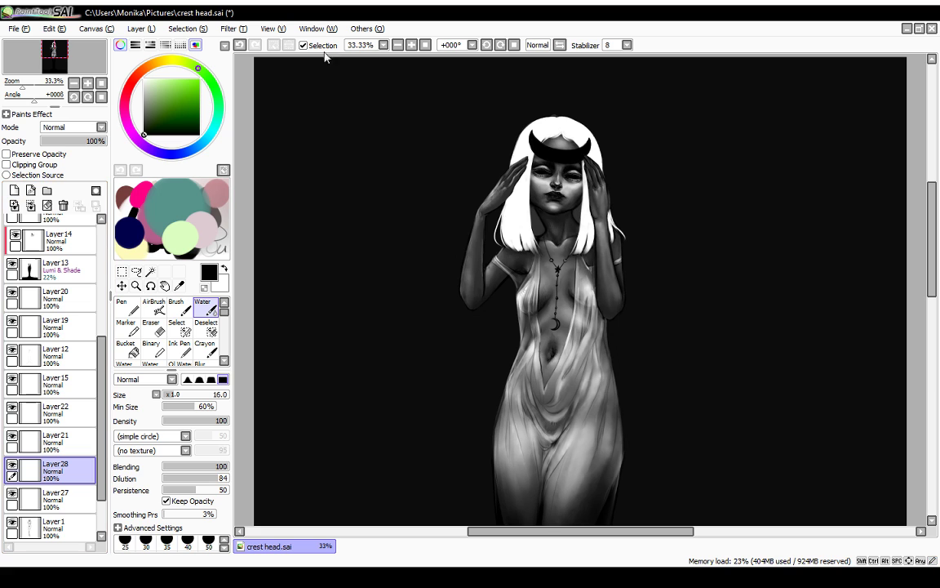
pyautogui.click(410, 45)
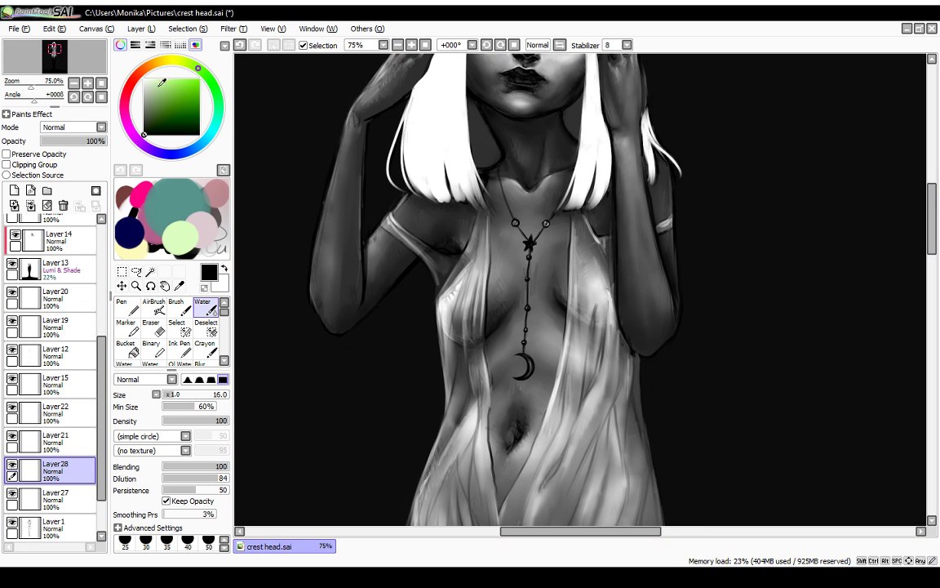
pyautogui.moveTo(159, 86); pyautogui.dragTo(122, 72)
pyautogui.click(136, 333)
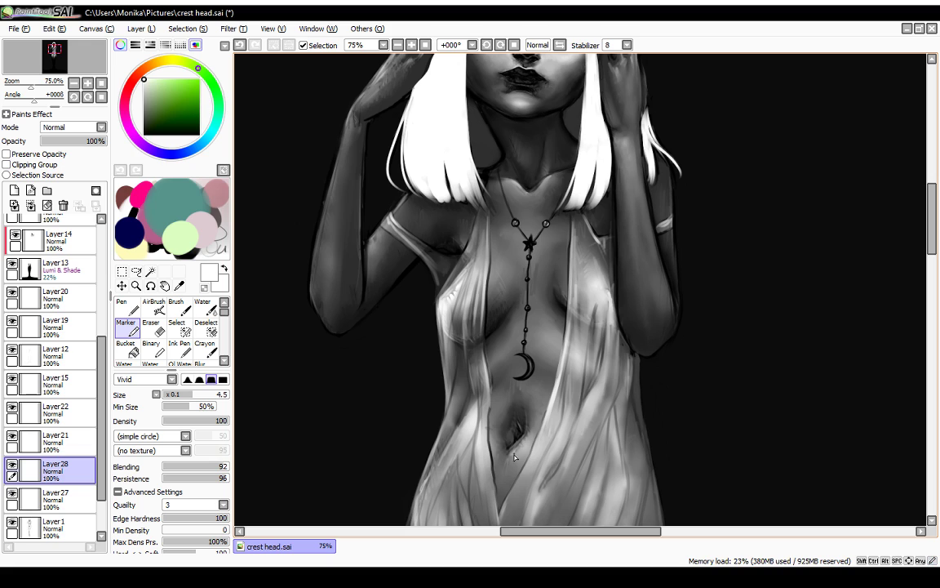
pyautogui.hotkey('ctrl', 'z')
pyautogui.hotkey('ctrl', 'z')
pyautogui.moveTo(518, 431); pyautogui.dragTo(519, 431)
pyautogui.hotkey('ctrl', 'z')
pyautogui.moveTo(519, 432)
pyautogui.mouseDown()
pyautogui.moveTo(516, 441)
pyautogui.moveTo(515, 427)
pyautogui.moveTo(503, 433)
pyautogui.moveTo(505, 415)
pyautogui.moveTo(510, 446)
pyautogui.moveTo(495, 436)
pyautogui.moveTo(503, 439)
pyautogui.moveTo(519, 397)
pyautogui.moveTo(483, 462)
pyautogui.mouseUp()
pyautogui.hotkey('ctrl', 'z')
pyautogui.hotkey('ctrl', 'z')
# Step: Paint white highlights around and above the navel on Layer28, and blend them with the Water tool at size 30
pyautogui.moveTo(520, 389)
pyautogui.mouseDown()
pyautogui.moveTo(528, 428)
pyautogui.moveTo(520, 398)
pyautogui.moveTo(524, 430)
pyautogui.moveTo(485, 444)
pyautogui.mouseUp()
pyautogui.moveTo(505, 406)
pyautogui.mouseDown()
pyautogui.moveTo(505, 439)
pyautogui.moveTo(515, 388)
pyautogui.mouseUp()
pyautogui.click(202, 307)
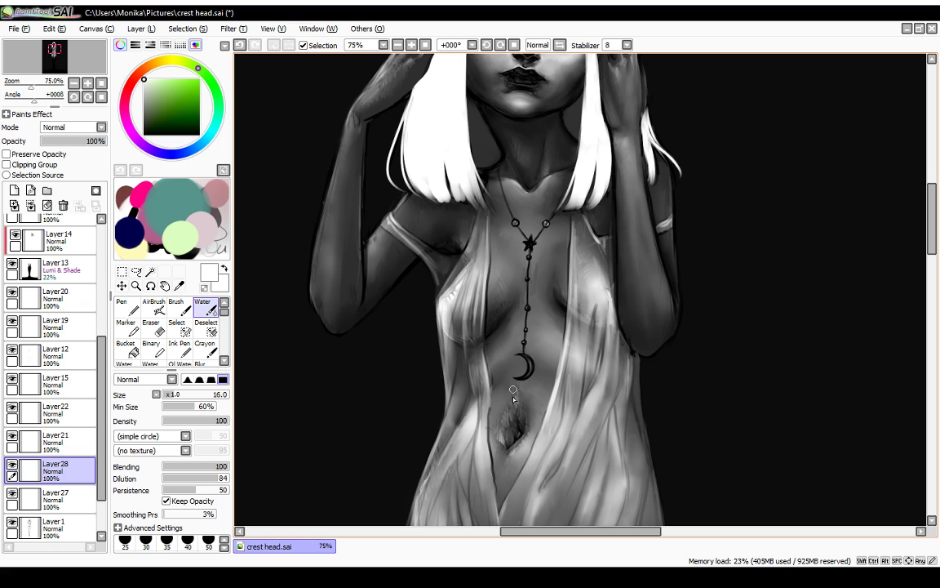
pyautogui.click(145, 542)
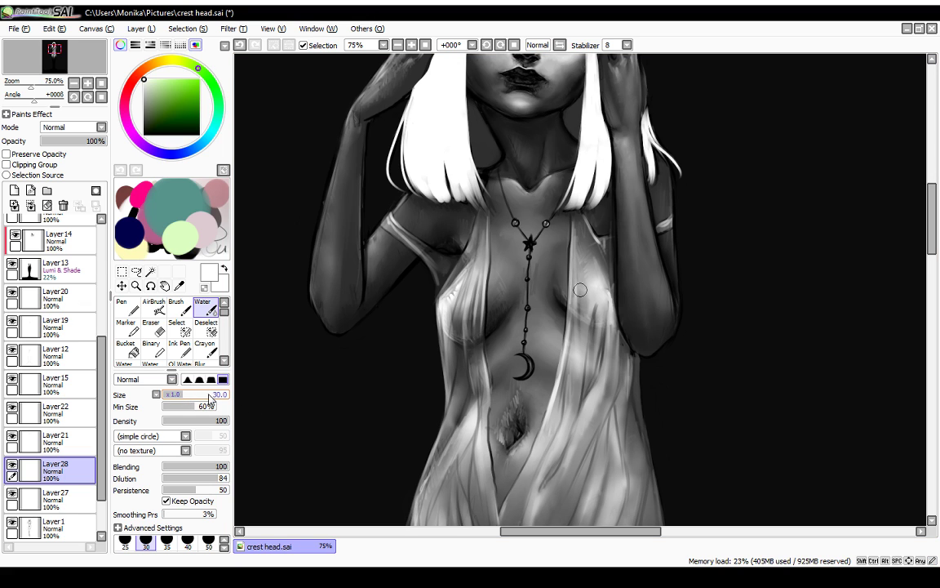
pyautogui.moveTo(484, 413)
pyautogui.mouseDown()
pyautogui.moveTo(523, 401)
pyautogui.moveTo(515, 392)
pyautogui.moveTo(509, 404)
pyautogui.moveTo(512, 393)
pyautogui.moveTo(520, 422)
pyautogui.moveTo(508, 421)
pyautogui.moveTo(512, 392)
pyautogui.moveTo(505, 446)
pyautogui.mouseUp()
pyautogui.moveTo(522, 441); pyautogui.dragTo(528, 435)
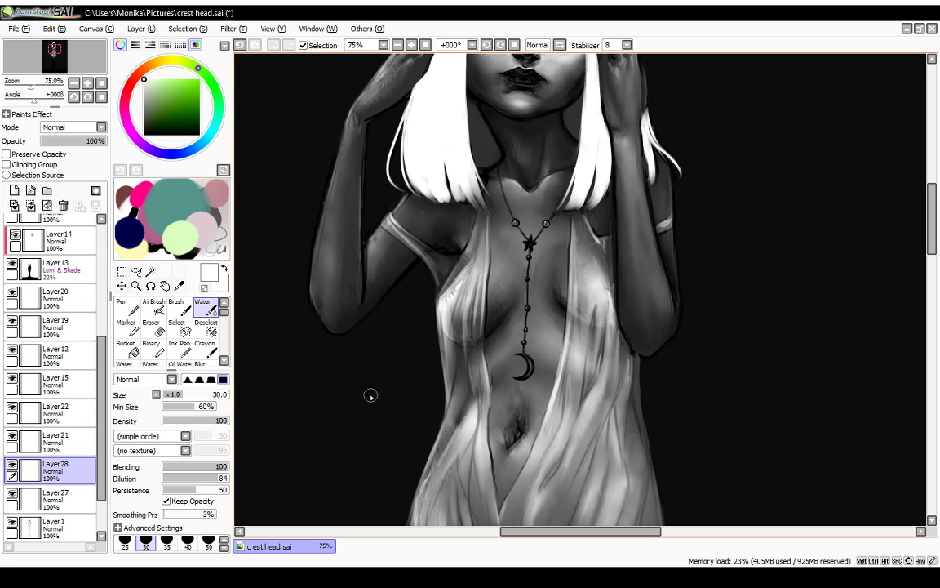
# Step: Add more fine white Marker strokes just above the navel on Layer28 and soften them with the Water tool at size 30
pyautogui.click(127, 326)
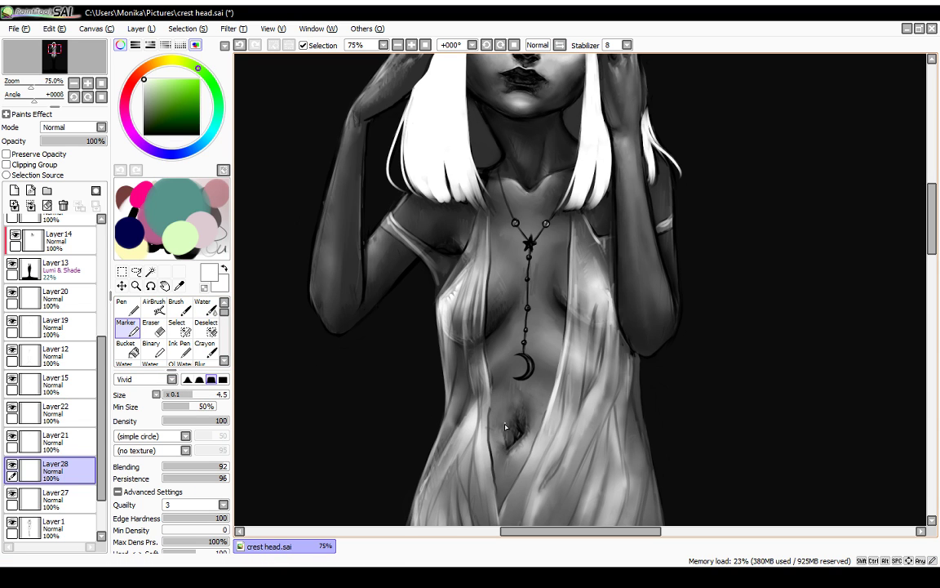
pyautogui.moveTo(505, 425)
pyautogui.mouseDown()
pyautogui.moveTo(499, 418)
pyautogui.moveTo(506, 426)
pyautogui.moveTo(519, 405)
pyautogui.mouseUp()
pyautogui.moveTo(517, 403); pyautogui.dragTo(519, 410)
pyautogui.moveTo(527, 409)
pyautogui.mouseDown()
pyautogui.moveTo(517, 413)
pyautogui.moveTo(525, 407)
pyautogui.mouseUp()
pyautogui.click(204, 308)
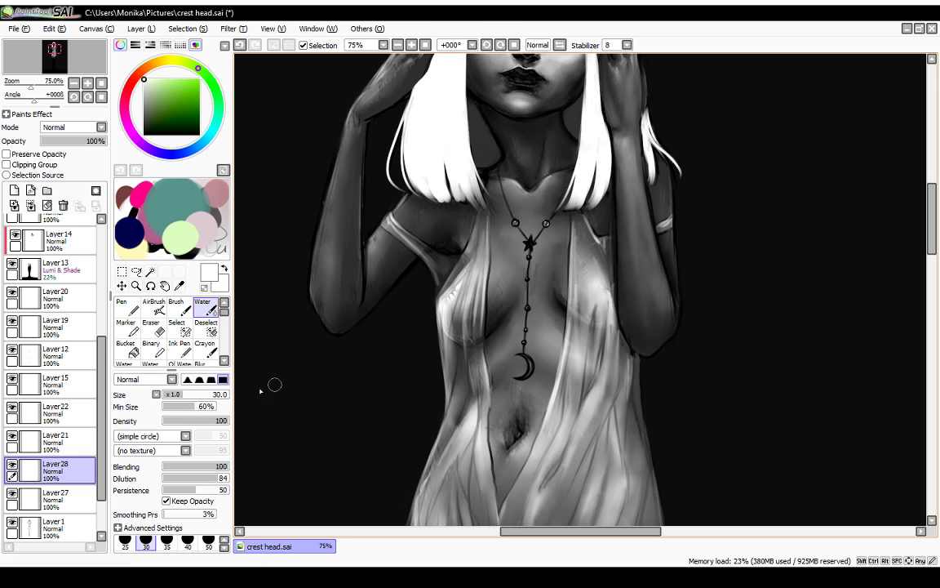
pyautogui.click(127, 327)
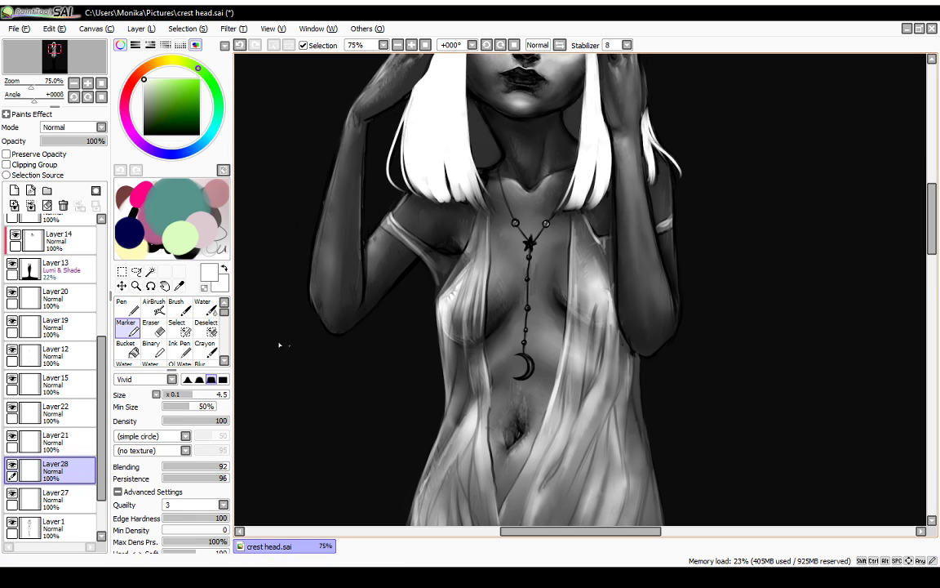
pyautogui.click(203, 308)
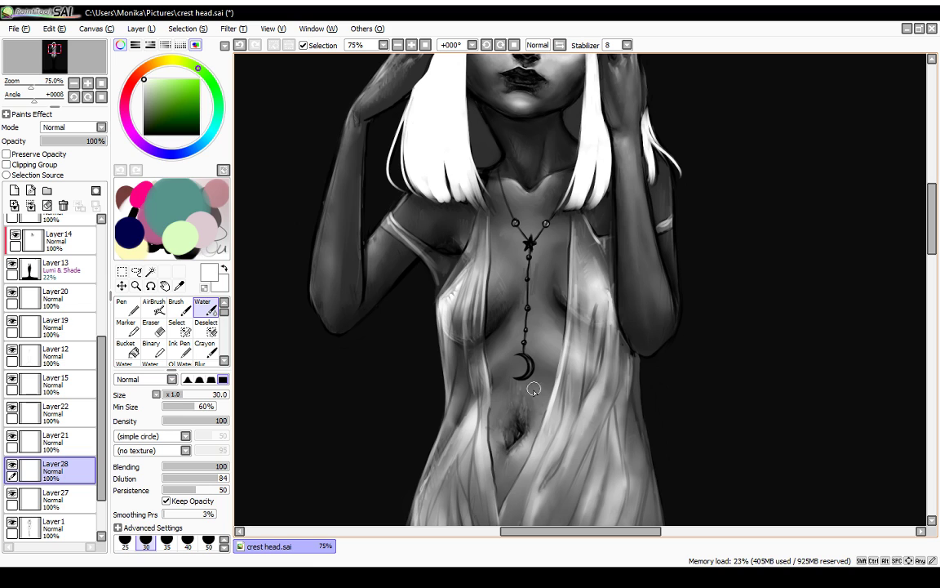
pyautogui.moveTo(531, 416); pyautogui.dragTo(522, 407)
# Step: Compare the whole figure with and without the Layer28 navel highlights, and merge that layer down into Layer27
pyautogui.click(82, 500)
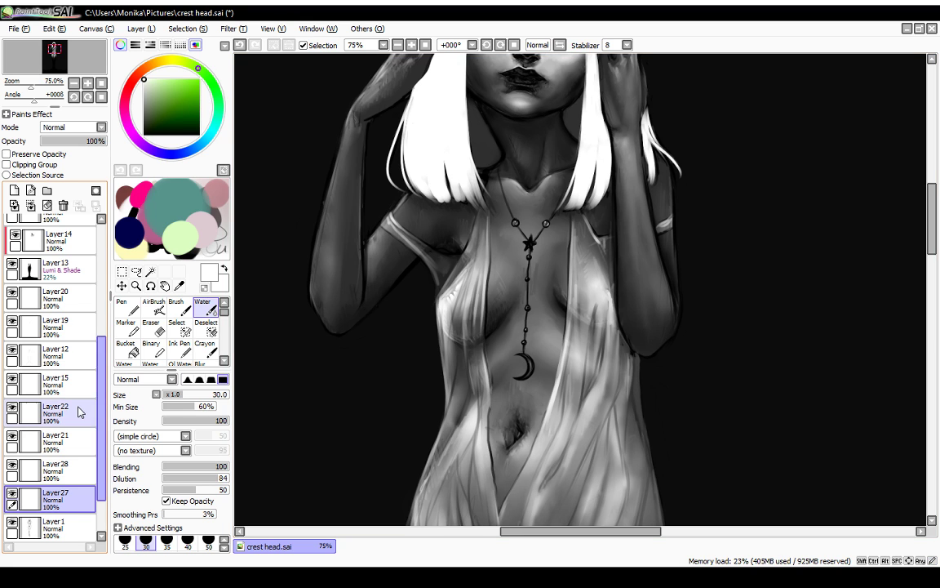
pyautogui.click(398, 45)
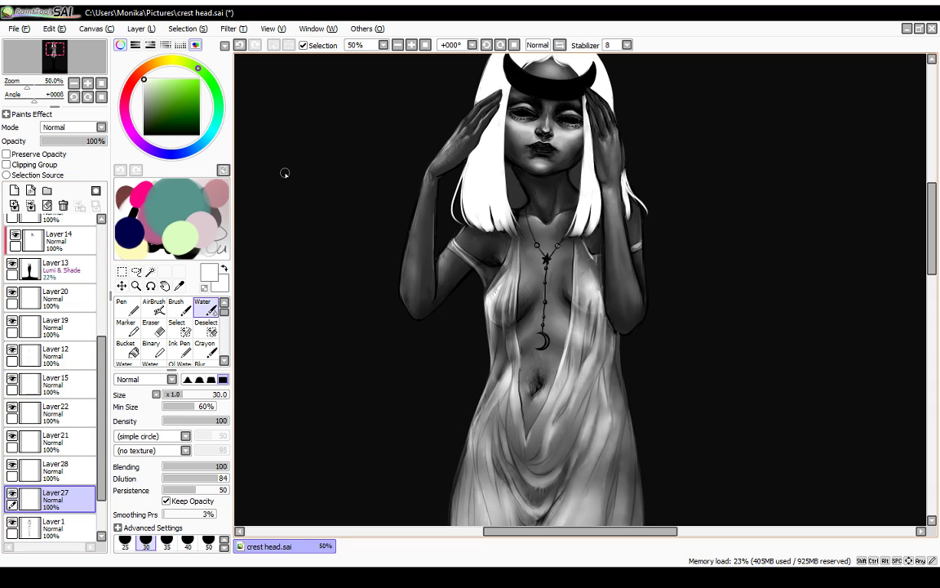
pyautogui.click(398, 45)
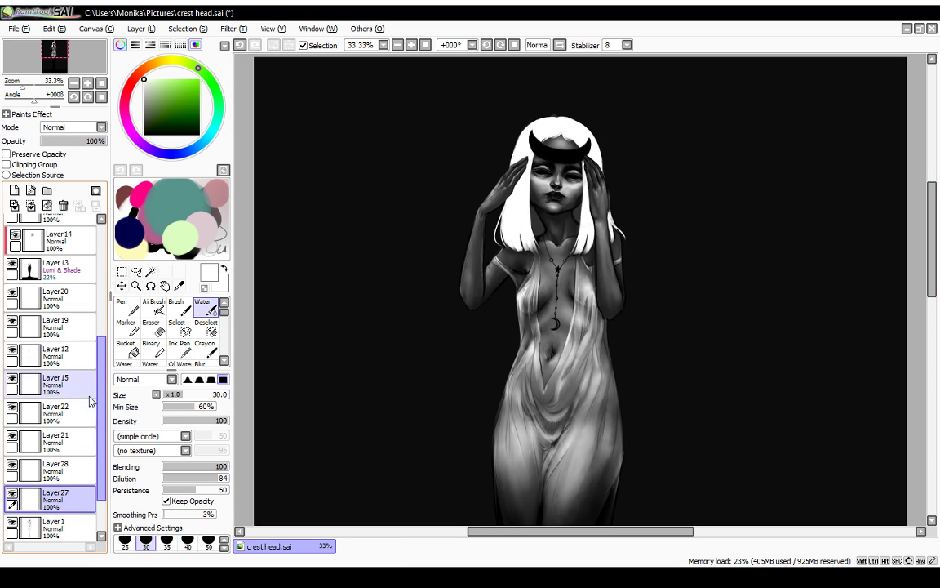
pyautogui.click(13, 465)
pyautogui.click(13, 465)
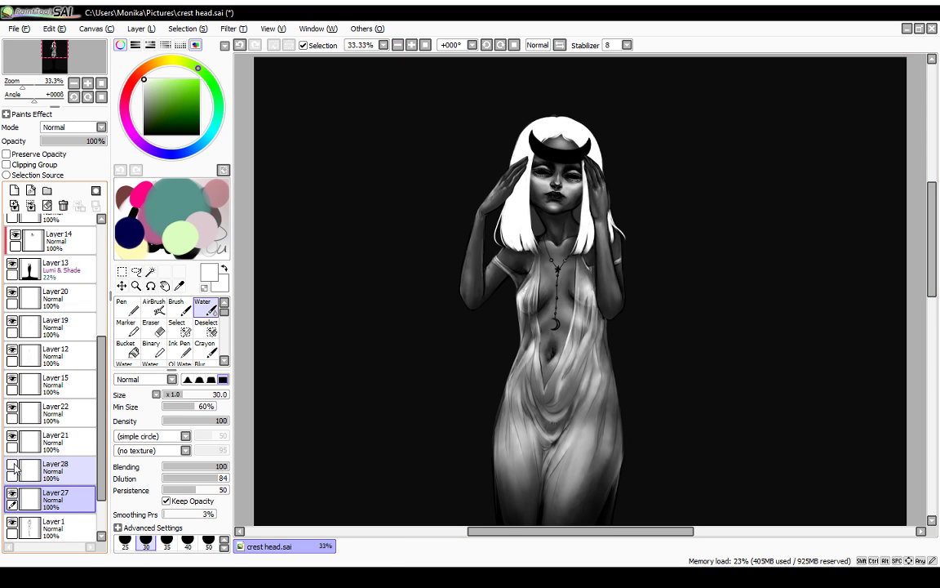
pyautogui.click(13, 465)
pyautogui.click(14, 466)
pyautogui.click(13, 468)
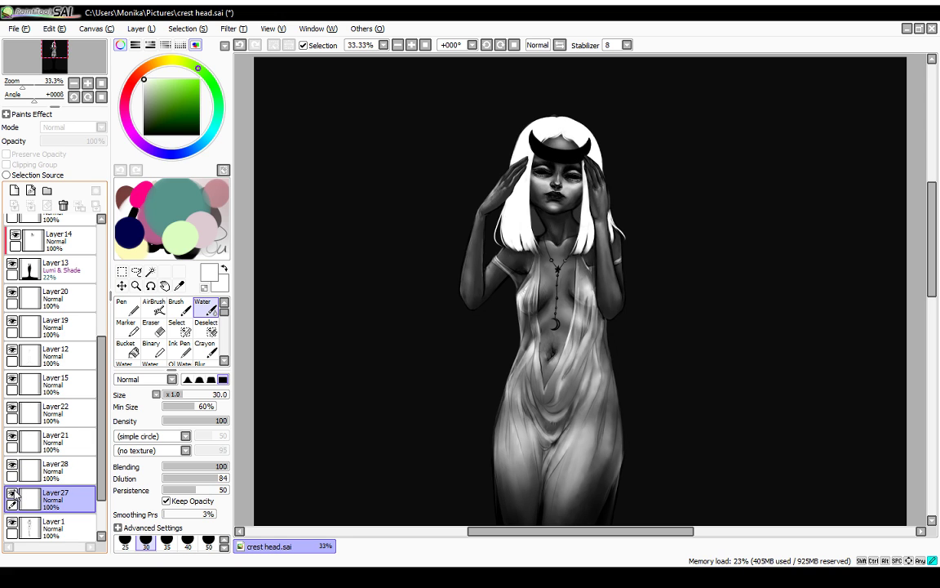
pyautogui.click(29, 471)
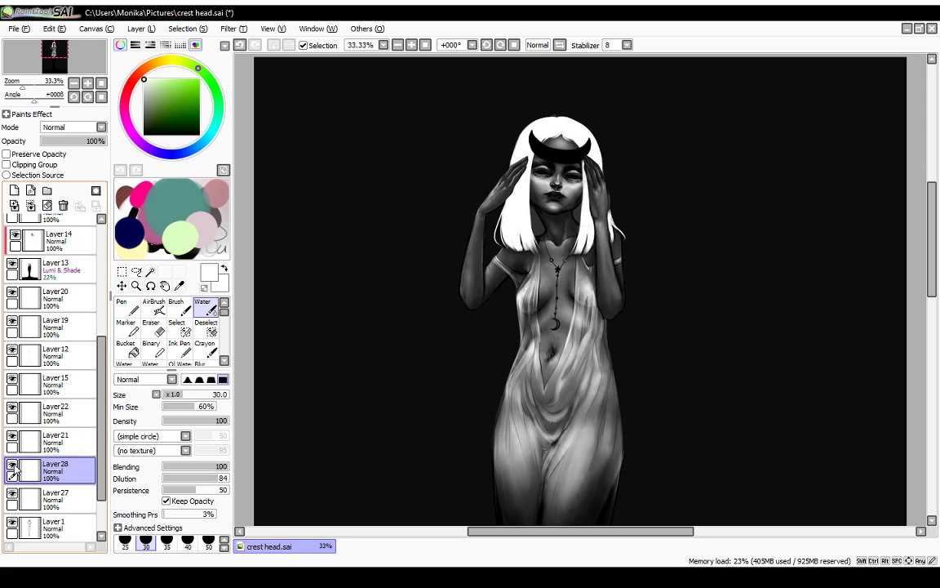
pyautogui.click(31, 205)
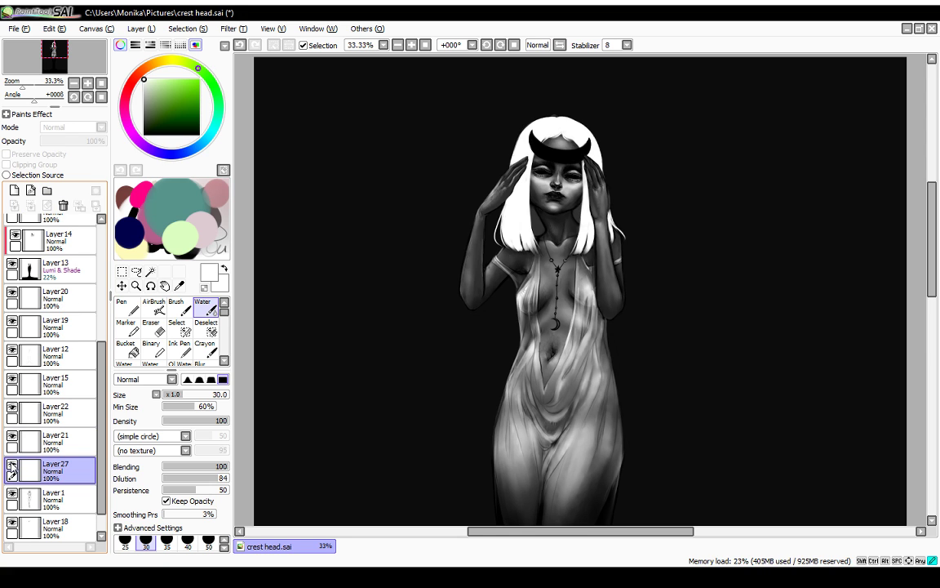
# Step: Blend the skin shading around and below the navel on Layer1 with the Water tool at size 30
pyautogui.click(412, 45)
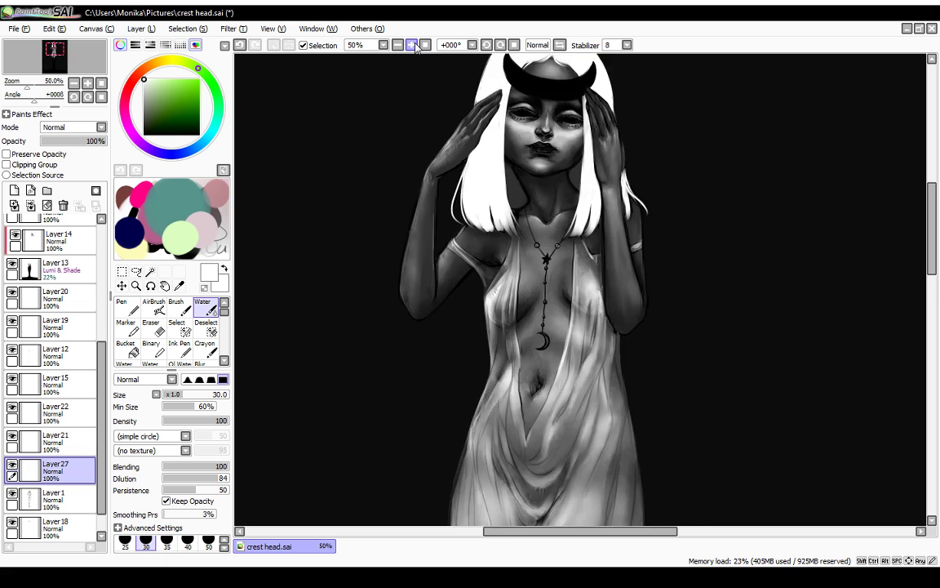
pyautogui.click(412, 45)
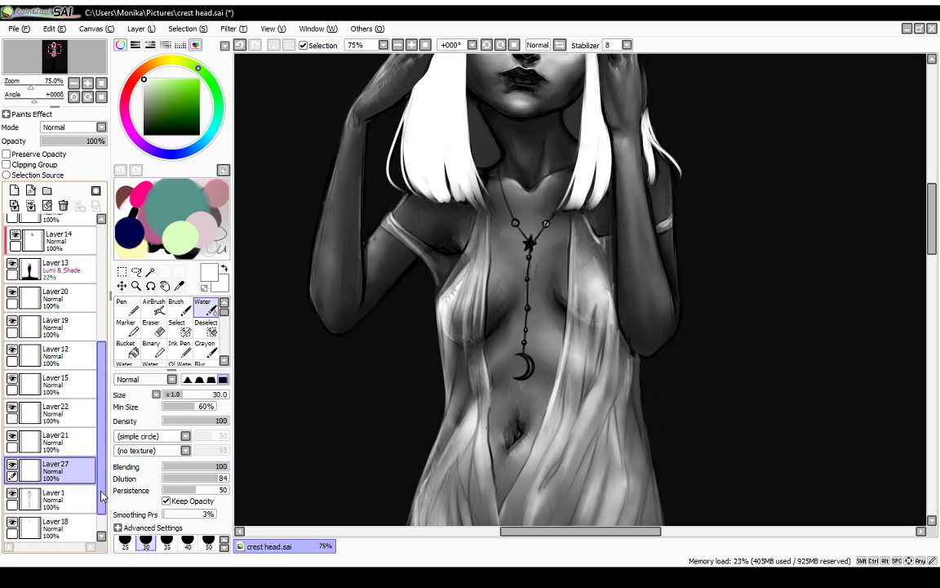
pyautogui.click(68, 499)
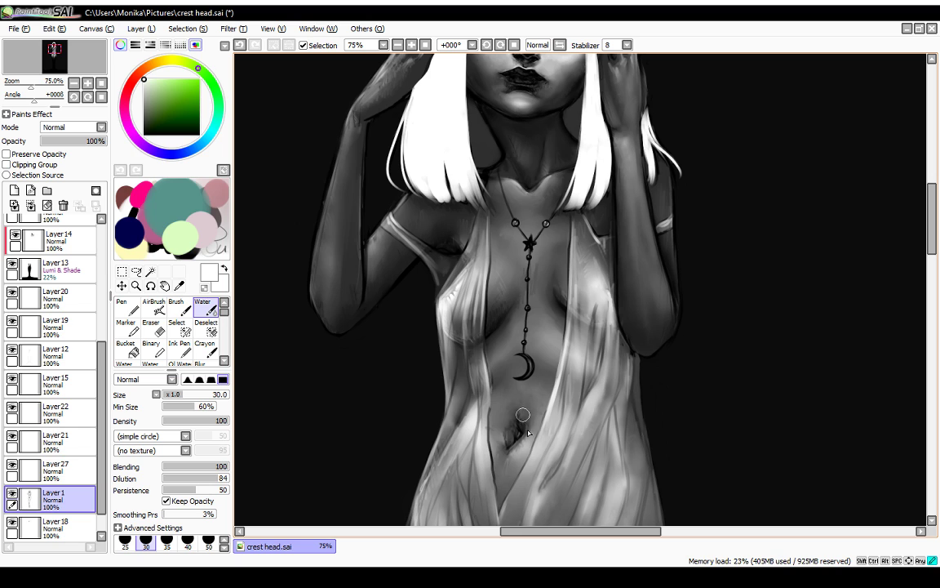
pyautogui.press('pageup')
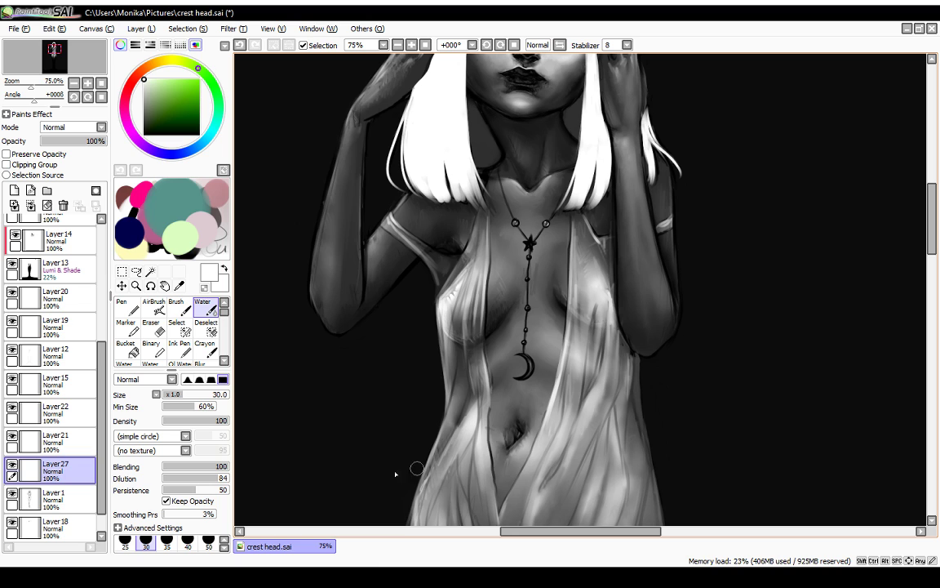
pyautogui.press('pagedown')
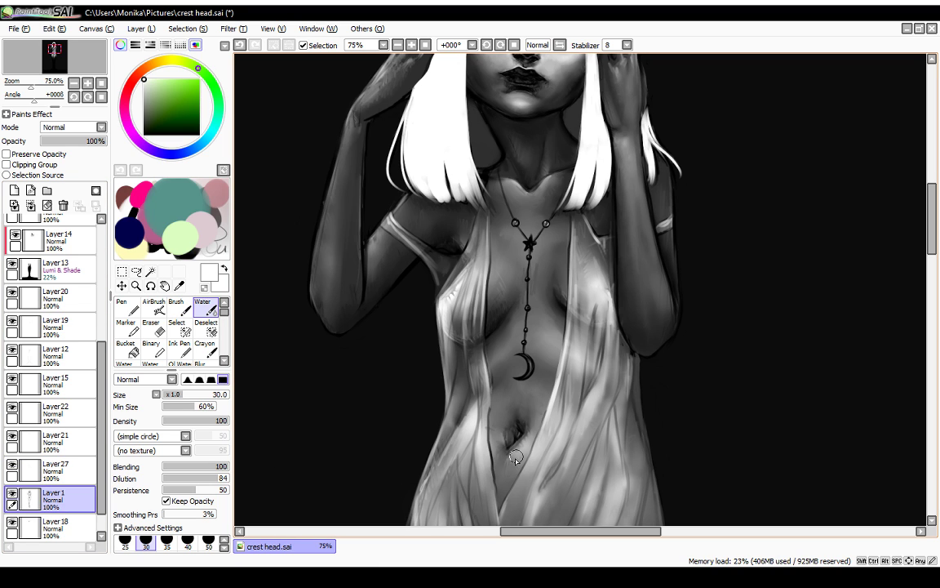
pyautogui.moveTo(531, 436); pyautogui.dragTo(508, 458)
pyautogui.moveTo(526, 438); pyautogui.dragTo(510, 453)
pyautogui.moveTo(534, 409); pyautogui.dragTo(535, 406)
# Step: Compare the torso with and without the merged navel detail by toggling the visibility of Layer27
pyautogui.click(397, 46)
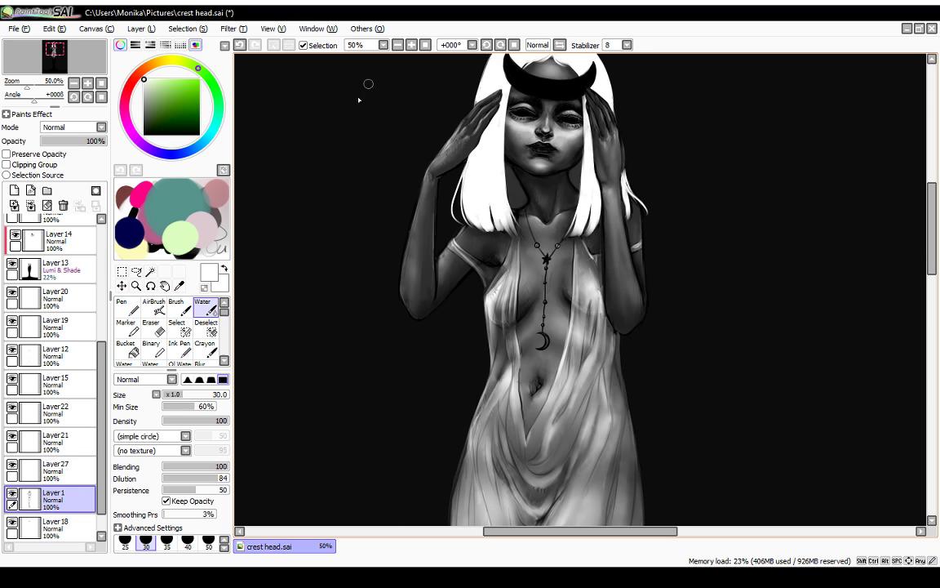
pyautogui.click(12, 464)
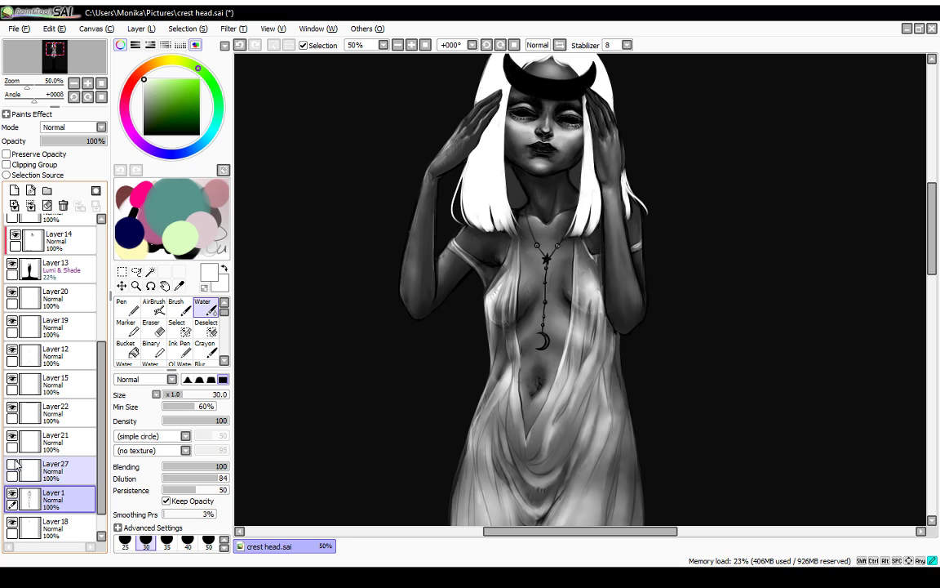
pyautogui.click(12, 464)
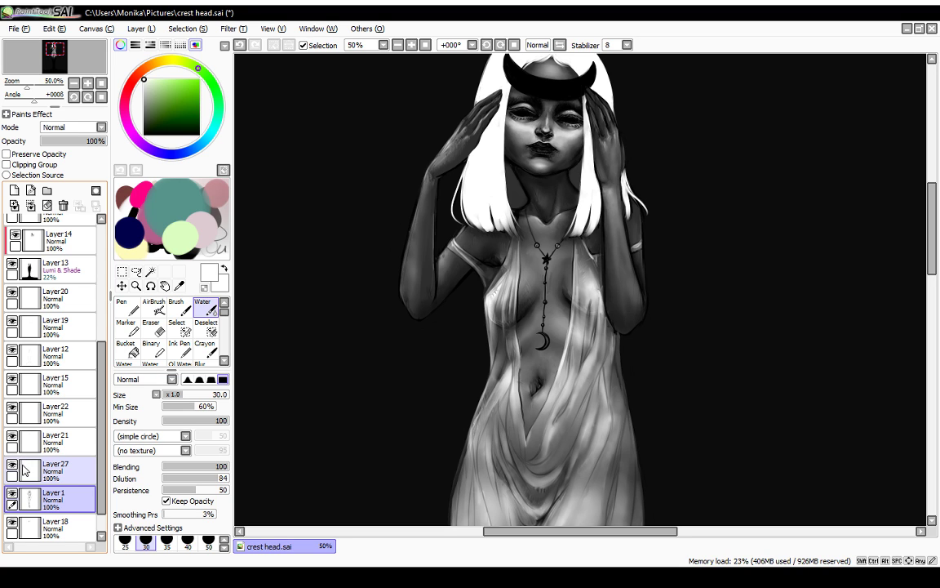
pyautogui.click(12, 464)
pyautogui.click(13, 464)
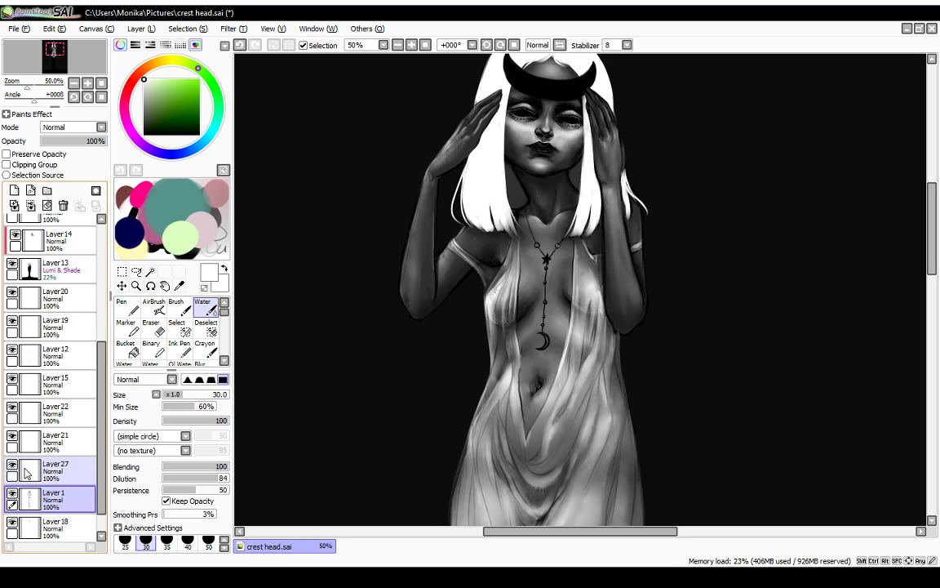
# Step: Add a layer above Layer27 and brush soft white highlights around the navel with the Water tool at sizes 17 and 38
pyautogui.click(14, 190)
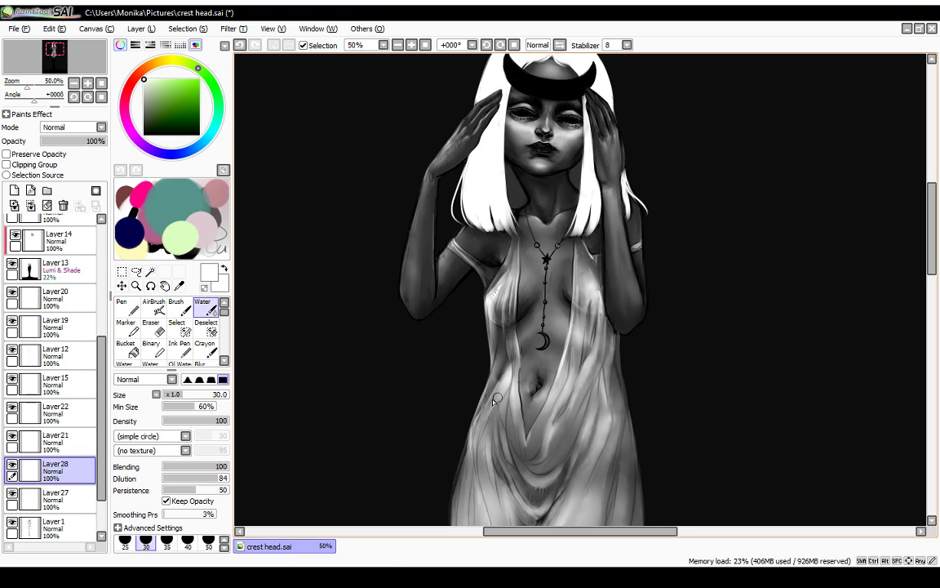
pyautogui.click(177, 394)
pyautogui.moveTo(529, 381); pyautogui.dragTo(528, 408)
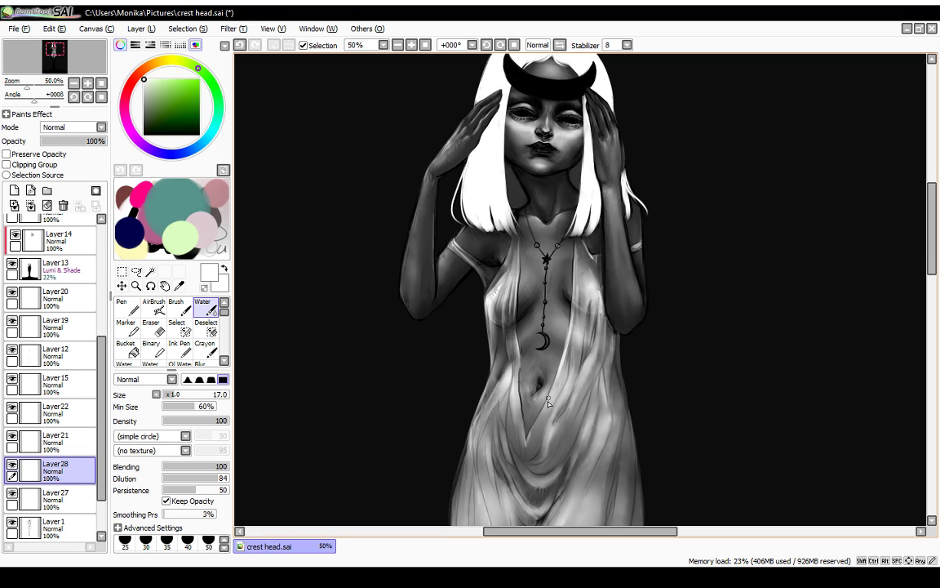
pyautogui.moveTo(548, 400); pyautogui.dragTo(538, 378)
pyautogui.click(184, 394)
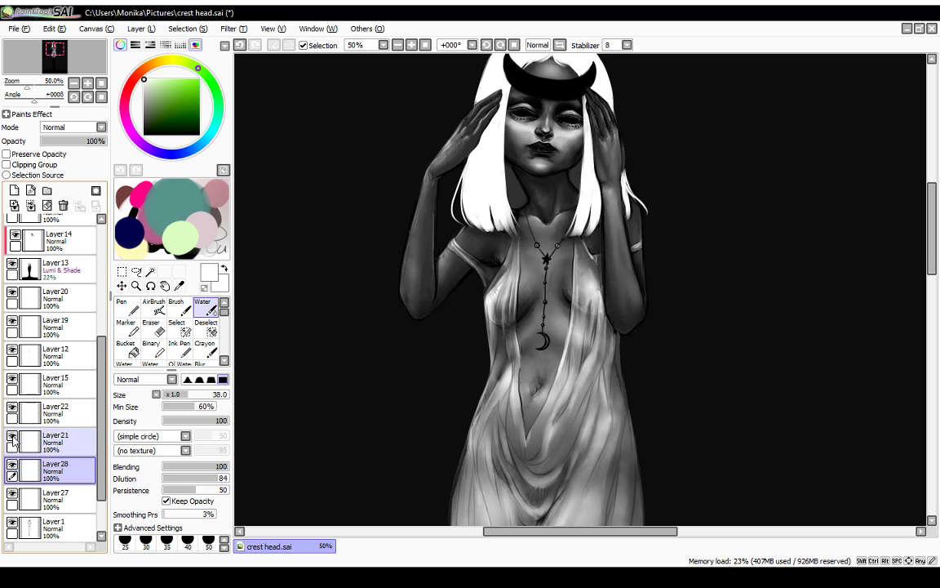
# Step: Compare the belly with and without the soft navel highlights by toggling the visibility of Layer28
pyautogui.click(13, 463)
pyautogui.click(13, 464)
pyautogui.click(13, 464)
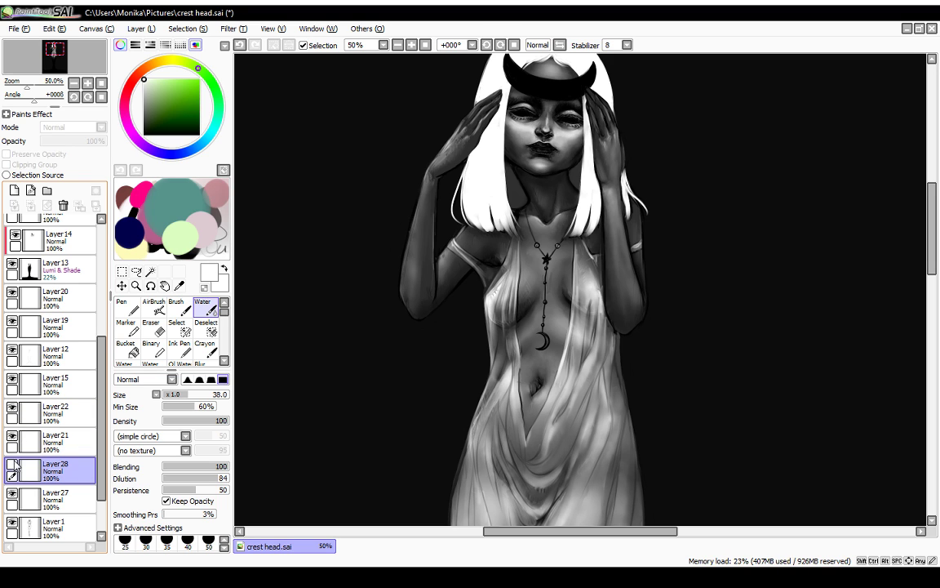
pyautogui.click(13, 463)
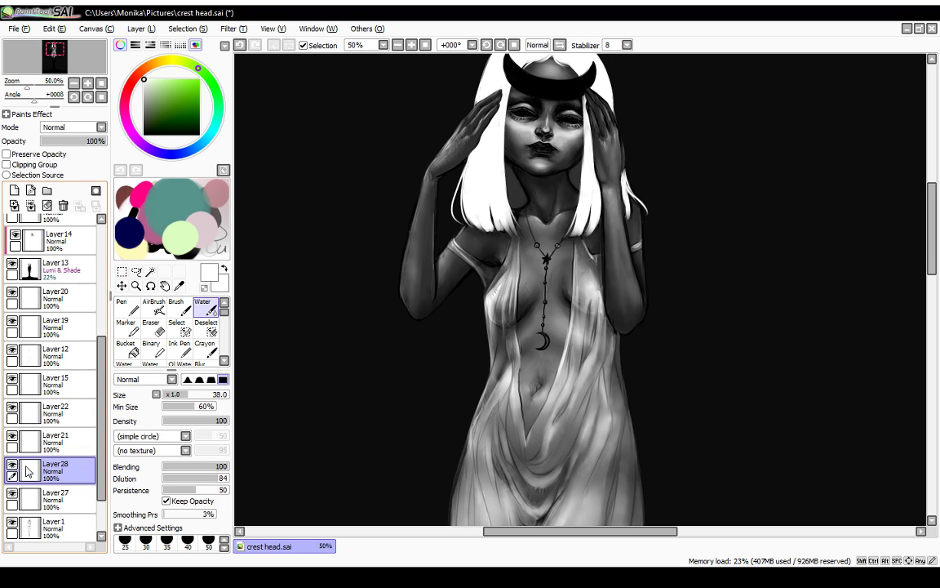
# Step: Try the Screen blending mode on Layer28 and settle on Overlay at 100% opacity
pyautogui.click(86, 151)
pyautogui.click(92, 128)
pyautogui.click(83, 155)
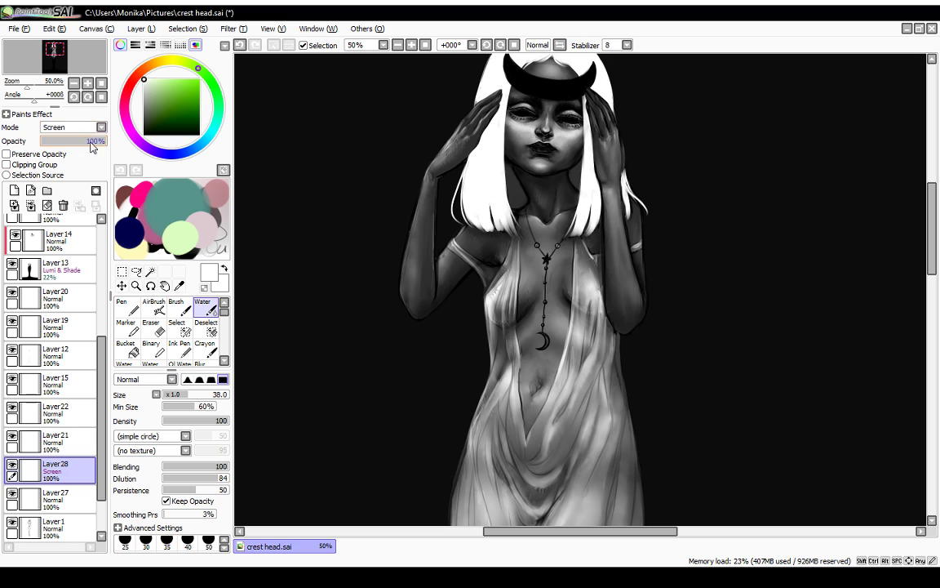
pyautogui.scroll(-1, 79, 159)
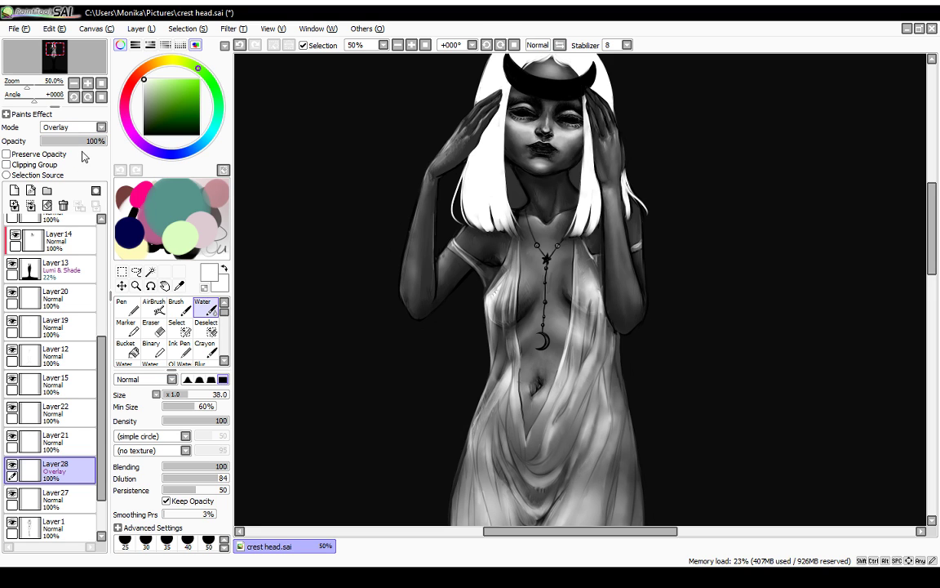
# Step: Check the effect of the Overlay highlights around the navel by hiding and showing Layer28
pyautogui.click(13, 464)
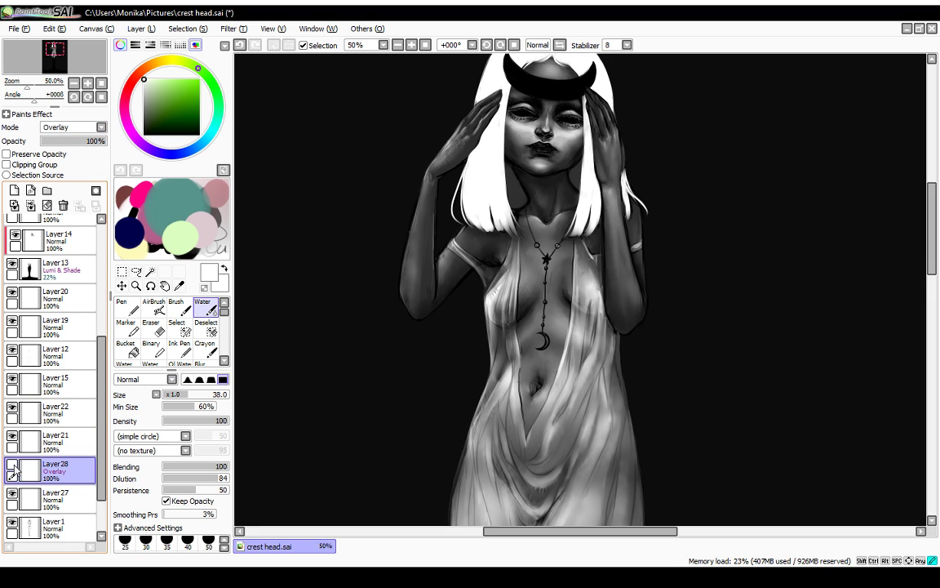
pyautogui.click(13, 466)
pyautogui.click(13, 465)
pyautogui.click(13, 465)
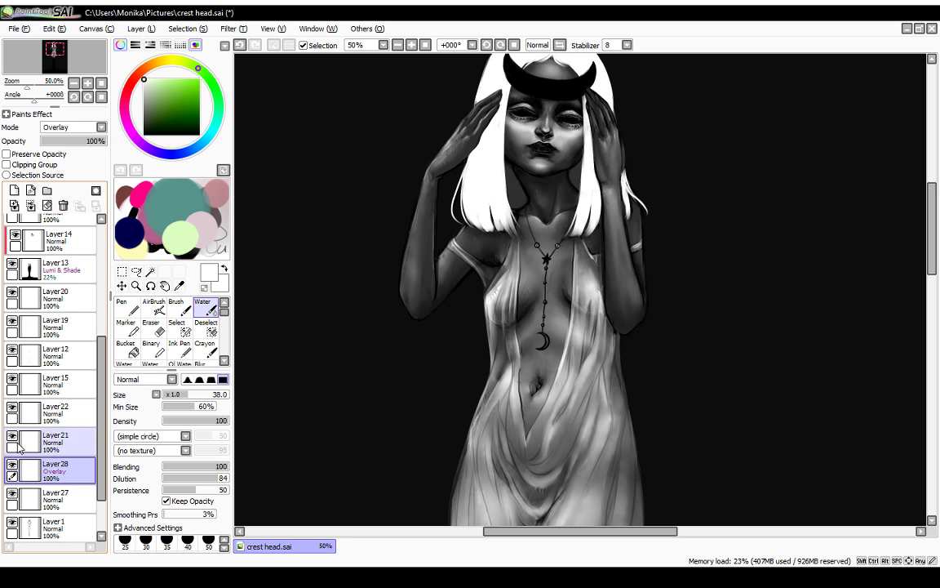
# Step: Switch Layer28 to Luminosity blending, compare it on and off, and lower its opacity to 65%
pyautogui.click(81, 178)
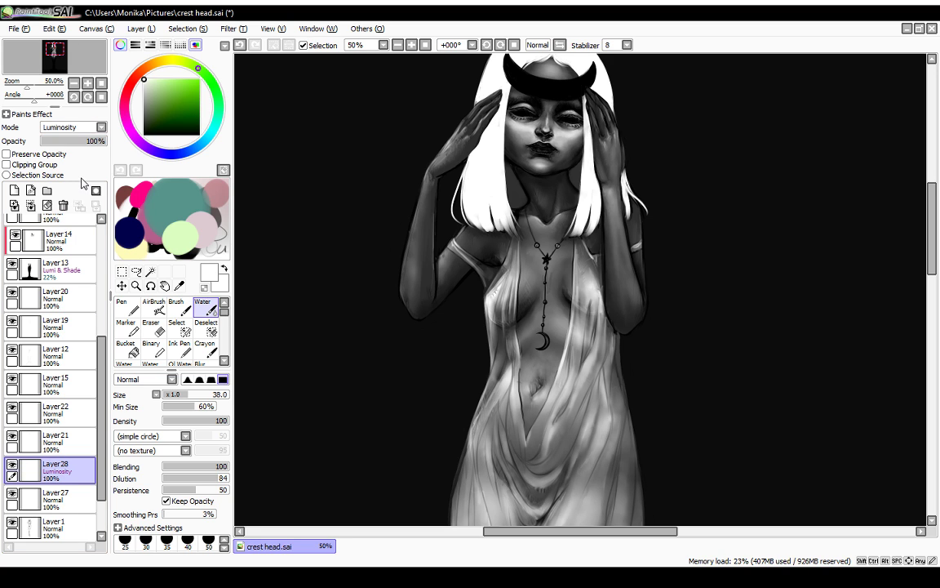
pyautogui.click(12, 466)
pyautogui.click(12, 466)
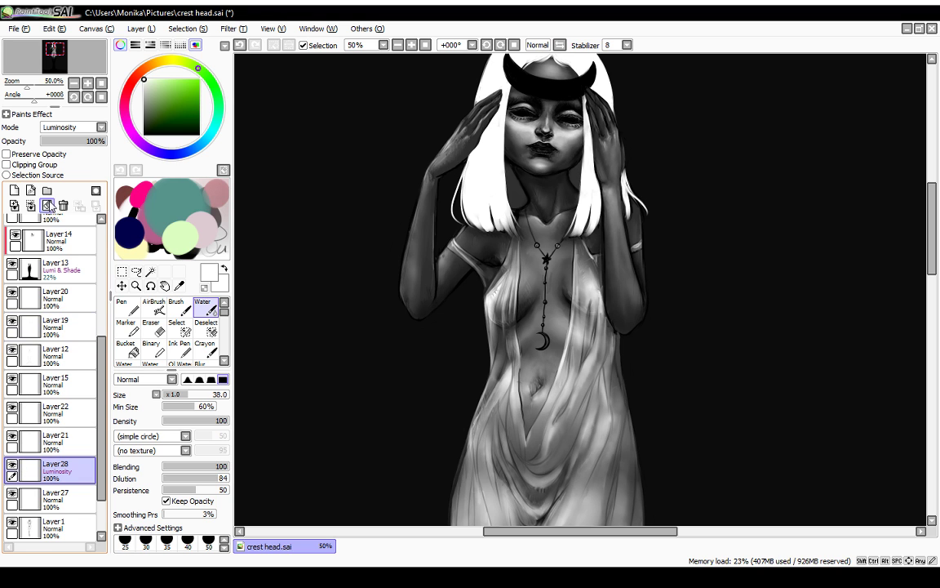
pyautogui.click(397, 46)
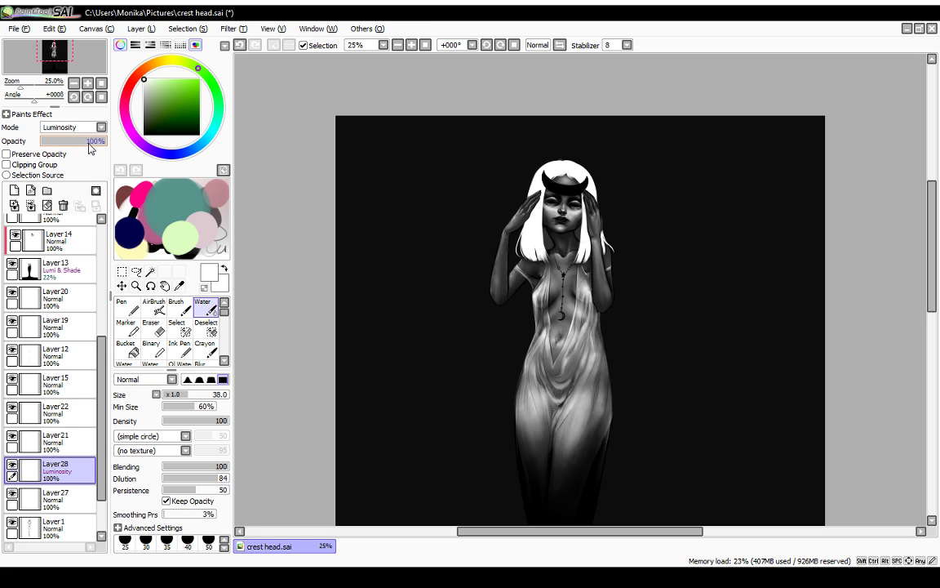
pyautogui.moveTo(91, 142); pyautogui.dragTo(84, 145)
pyautogui.click(416, 46)
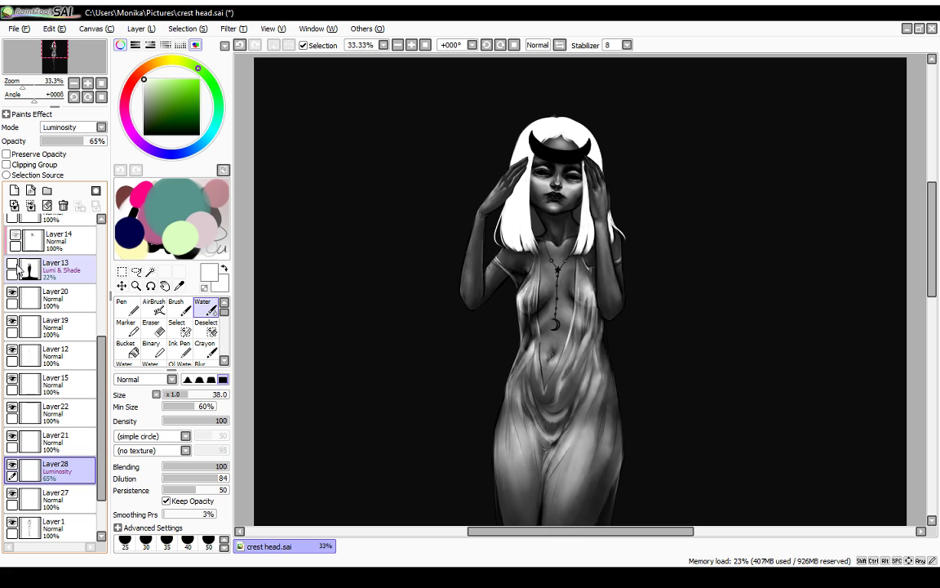
# Step: Compare the dress with and without Layer16, and make that layer active with the Marker tool
pyautogui.scroll(4, 42, 327)
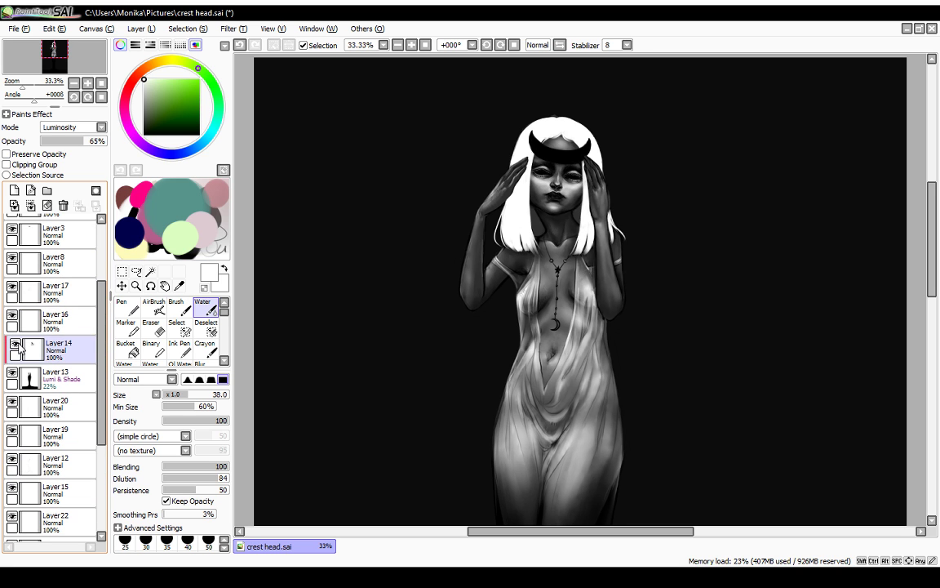
pyautogui.click(12, 315)
pyautogui.click(13, 315)
pyautogui.click(12, 315)
pyautogui.click(12, 315)
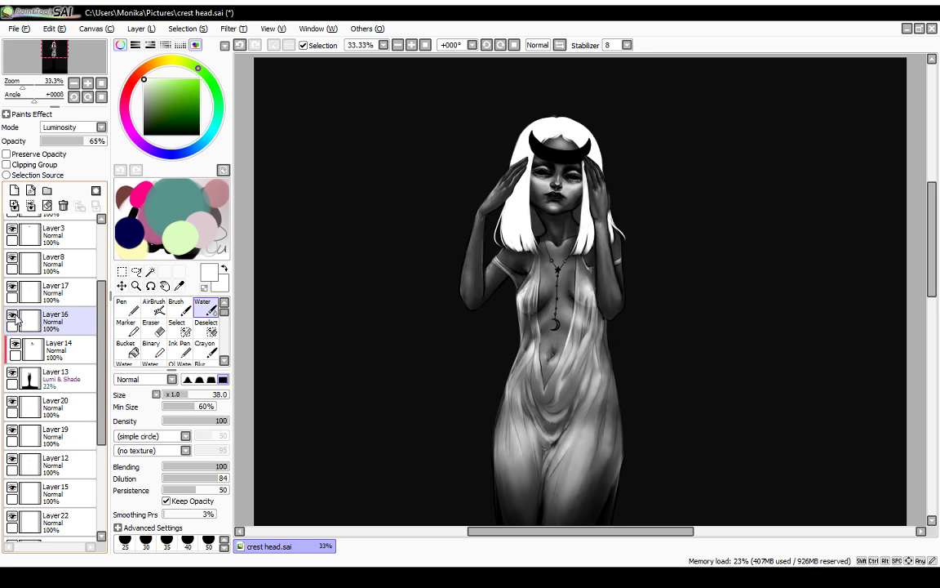
pyautogui.click(13, 315)
pyautogui.click(12, 315)
pyautogui.click(33, 319)
pyautogui.click(127, 328)
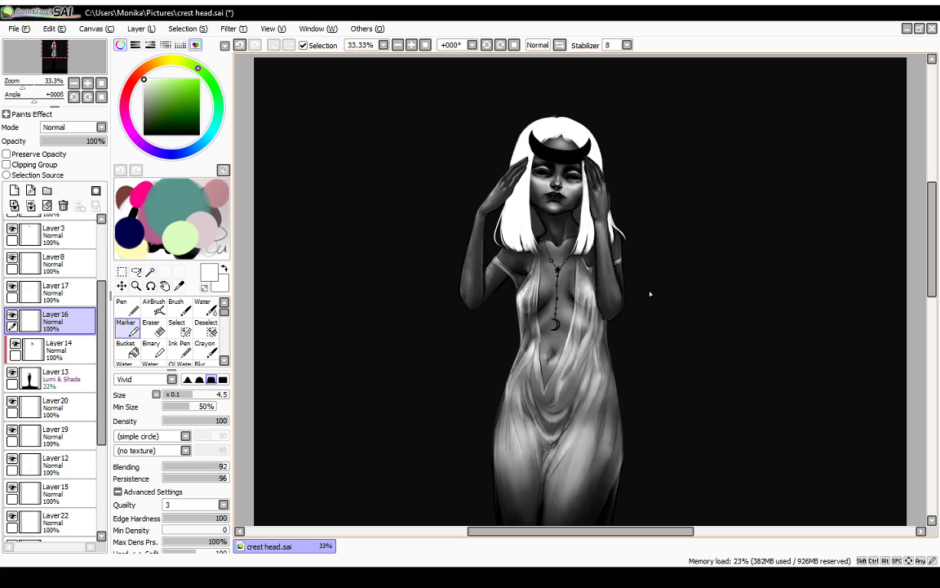
pyautogui.scroll(1, 489, 90)
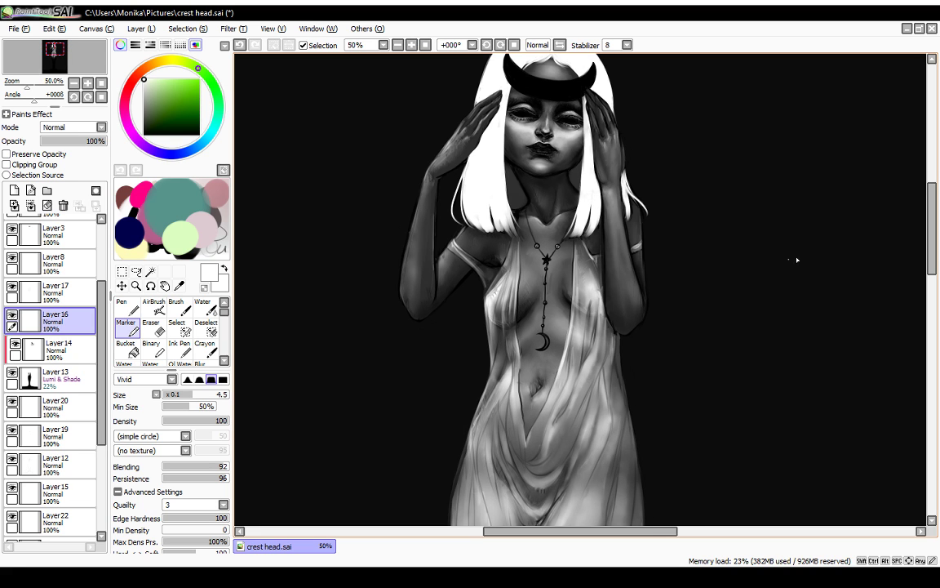
# Step: Examine the dress, torso, arms and face up close for areas that still need refining
pyautogui.moveTo(927, 245); pyautogui.dragTo(927, 283)
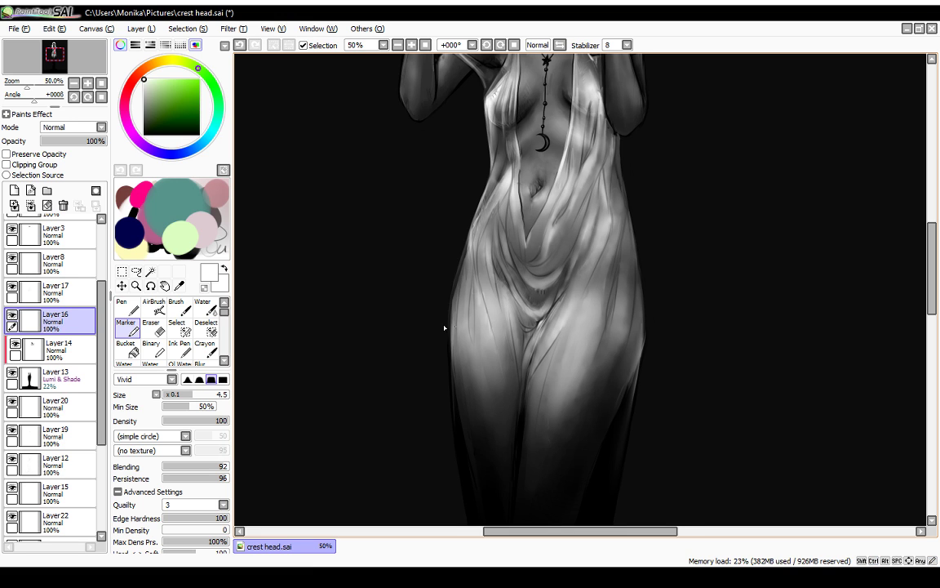
pyautogui.scroll(2, 837, 233)
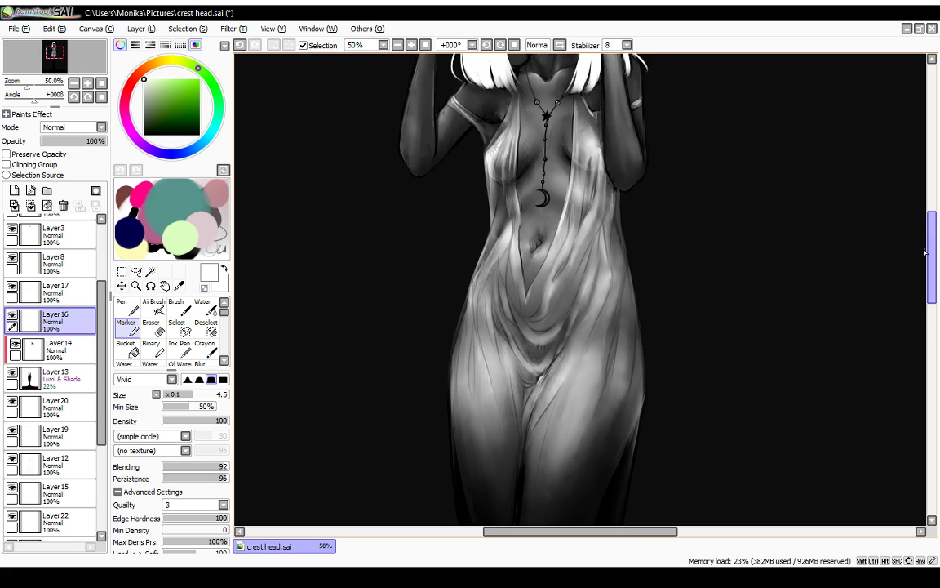
pyautogui.click(205, 307)
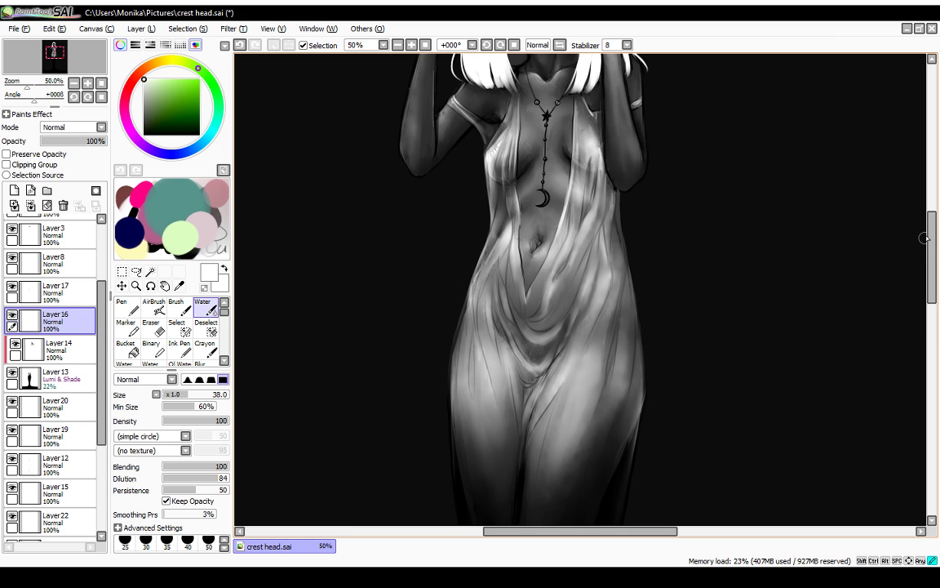
pyautogui.moveTo(931, 249); pyautogui.dragTo(931, 235)
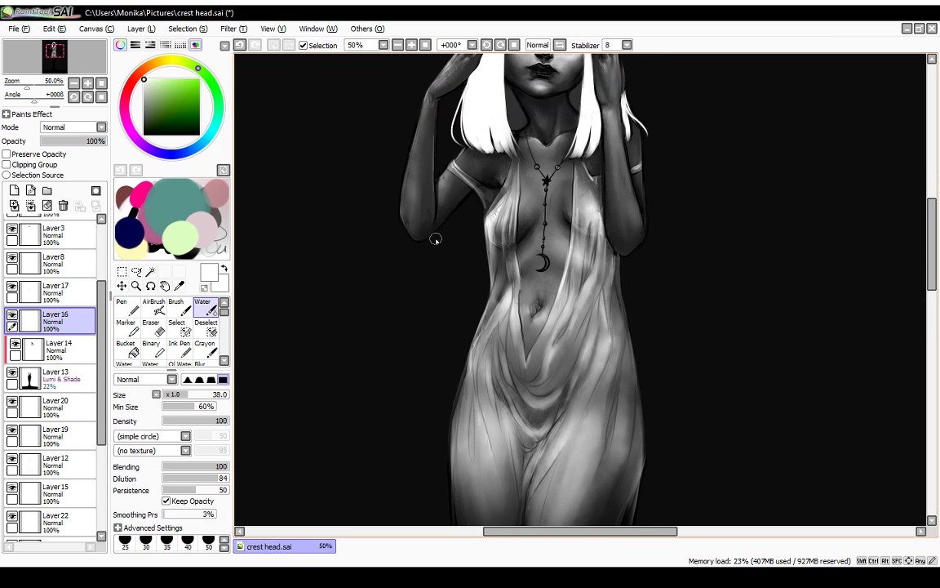
pyautogui.moveTo(500, 531); pyautogui.dragTo(508, 535)
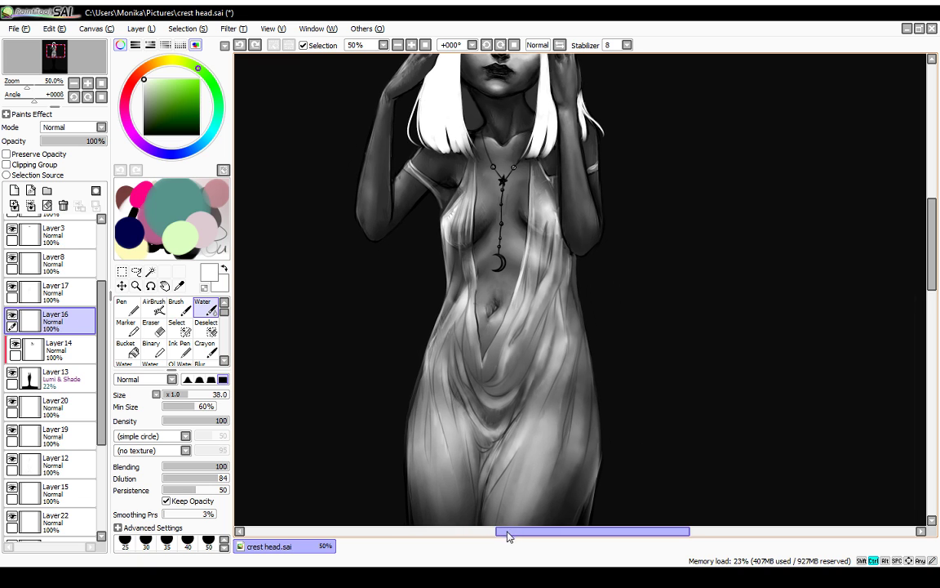
pyautogui.click(128, 328)
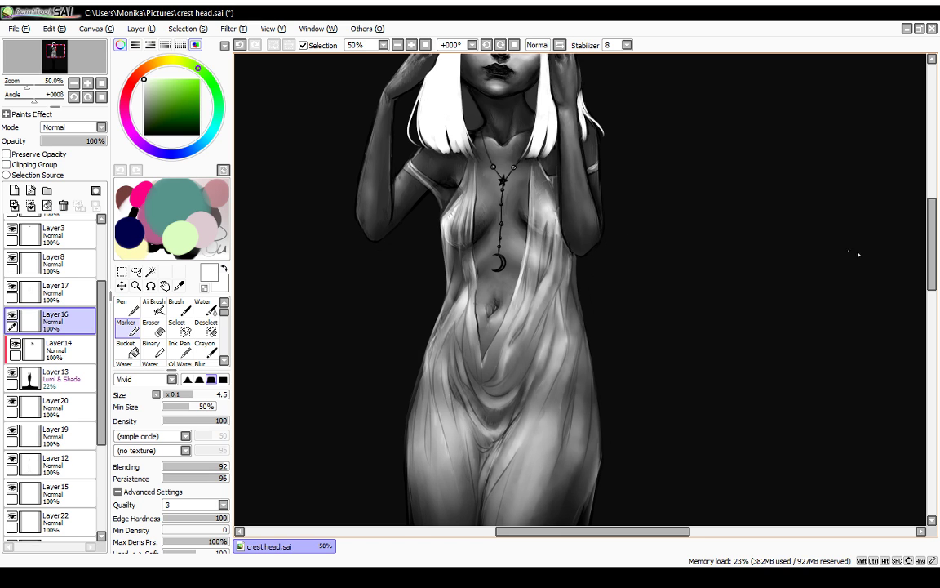
pyautogui.moveTo(938, 261); pyautogui.dragTo(937, 239)
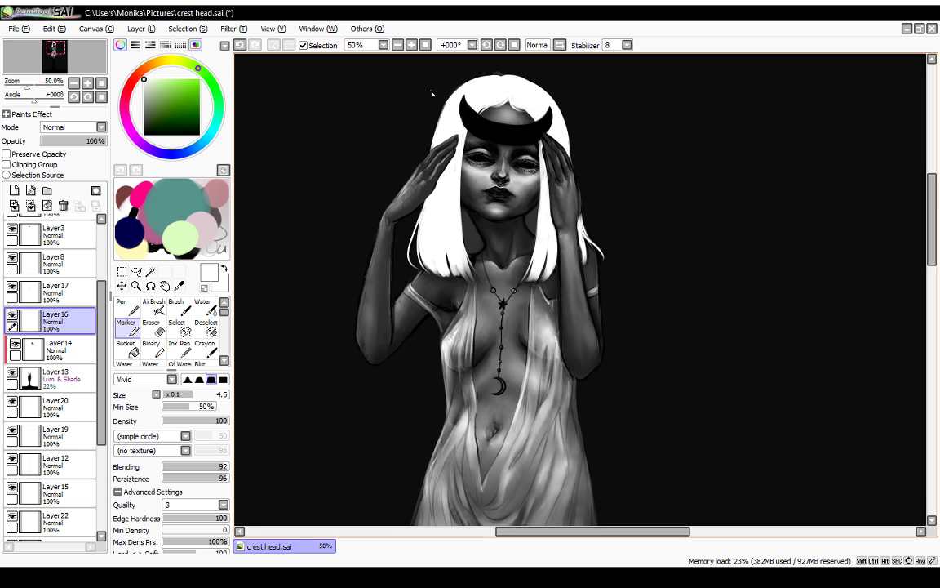
pyautogui.click(411, 45)
pyautogui.scroll(2, 102, 304)
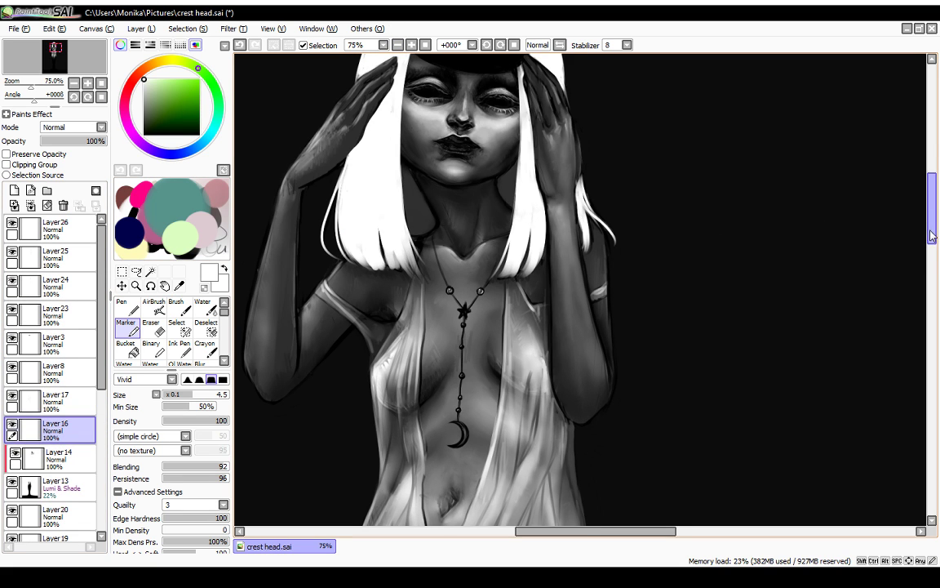
pyautogui.moveTo(932, 224); pyautogui.dragTo(932, 204)
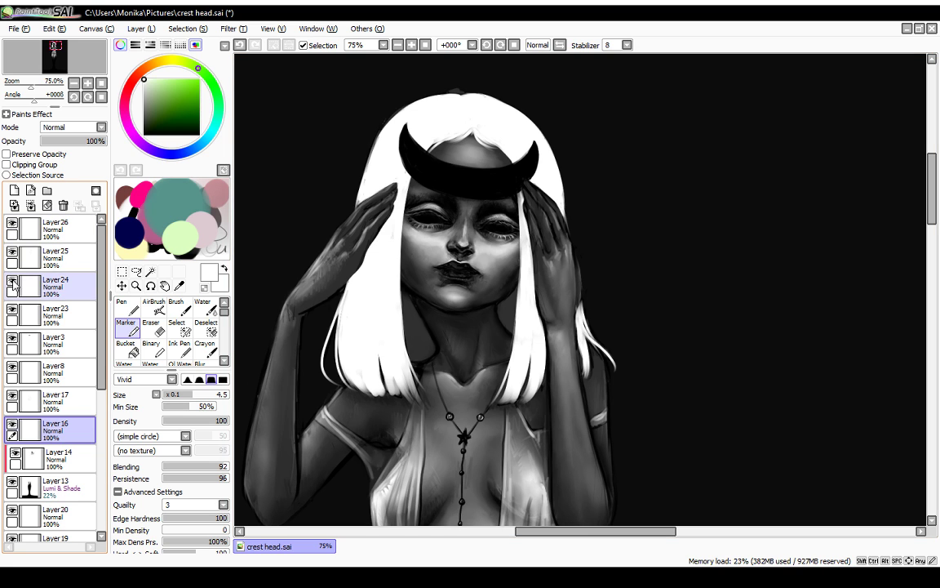
# Step: Toggle the visibility of Layer23 and Layer3 to identify which one holds the crescent crown
pyautogui.click(12, 315)
pyautogui.click(13, 311)
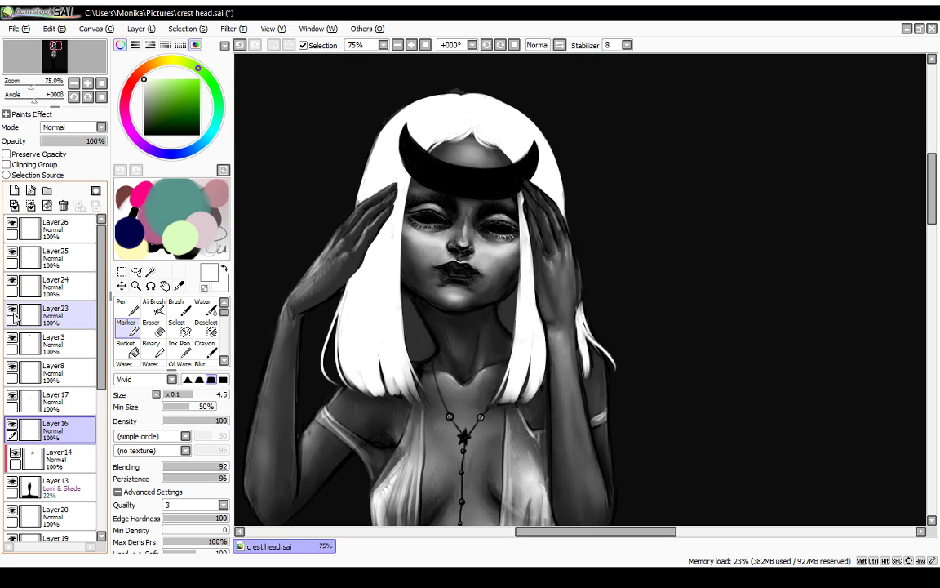
pyautogui.click(12, 338)
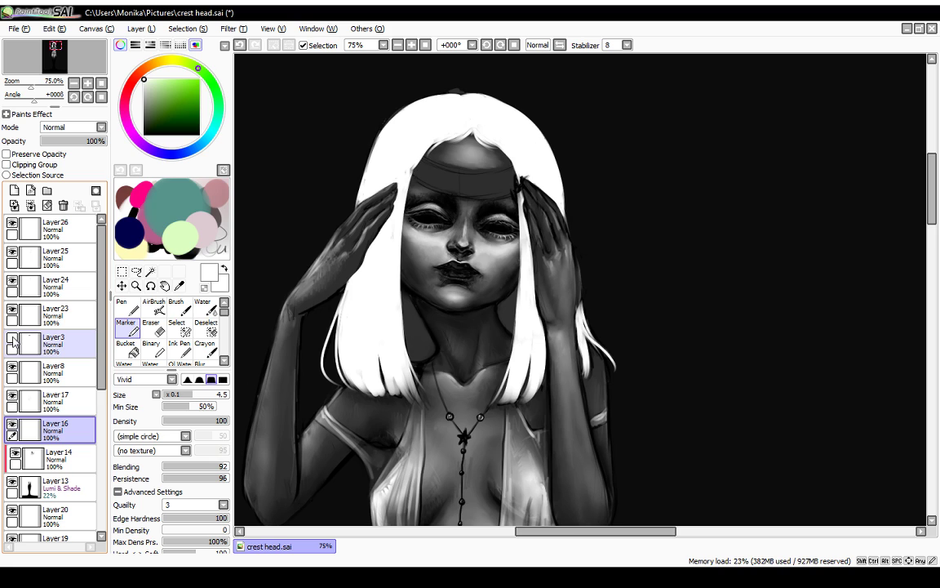
pyautogui.click(13, 338)
pyautogui.click(12, 314)
pyautogui.click(12, 315)
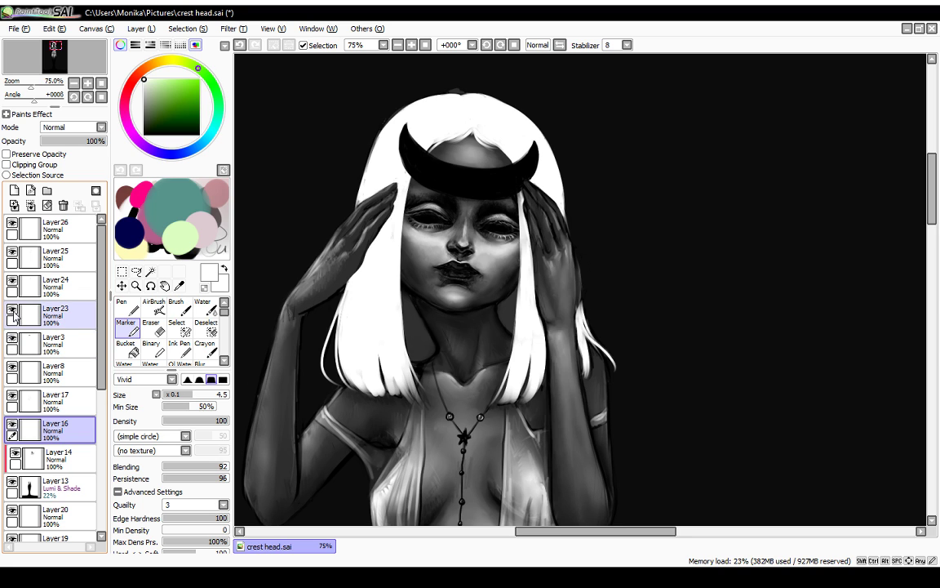
pyautogui.click(12, 315)
pyautogui.click(12, 315)
pyautogui.click(12, 343)
pyautogui.click(13, 338)
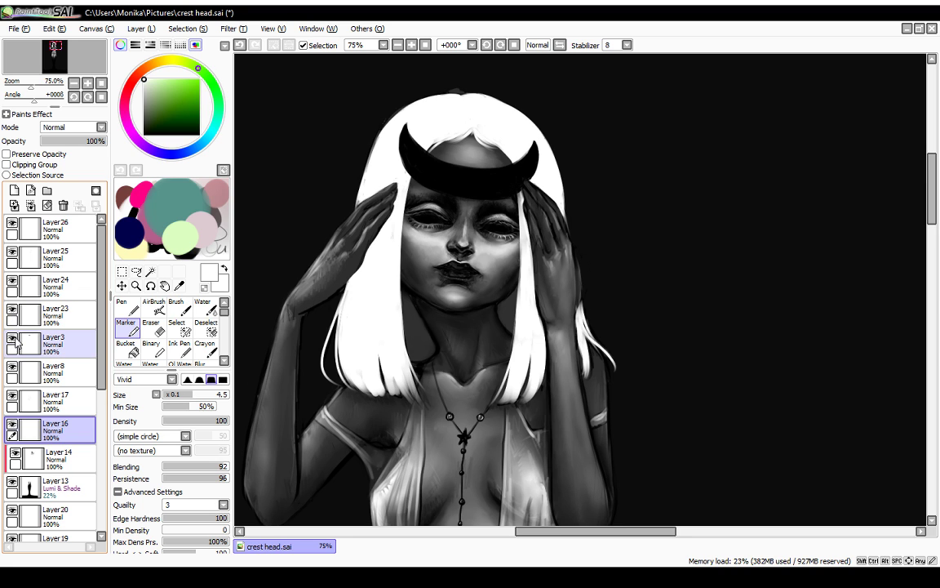
# Step: Try a black Marker stroke at size 10 along the left horn of the crescent crown on Layer3, and undo it
pyautogui.click(23, 343)
pyautogui.moveTo(145, 133); pyautogui.dragTo(116, 153)
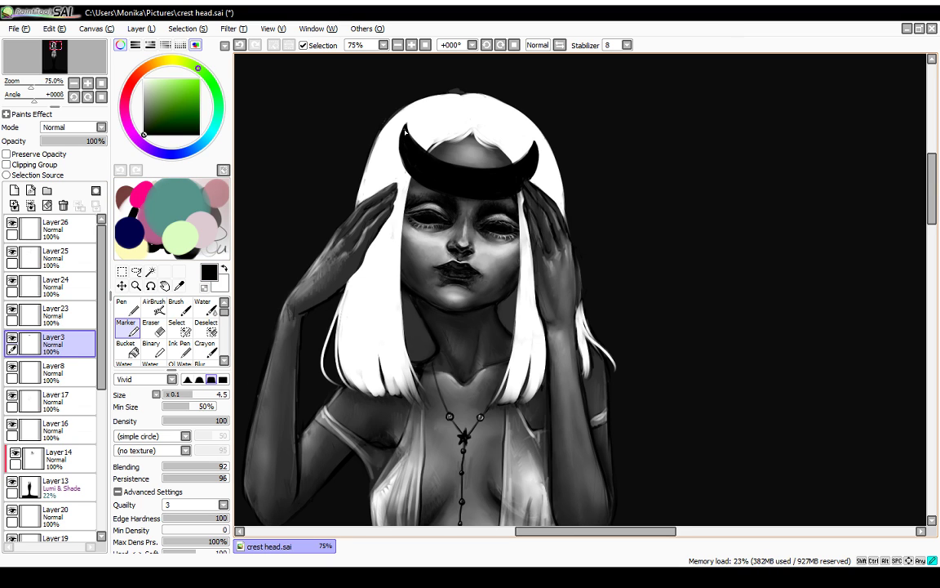
pyautogui.moveTo(193, 395); pyautogui.dragTo(241, 388)
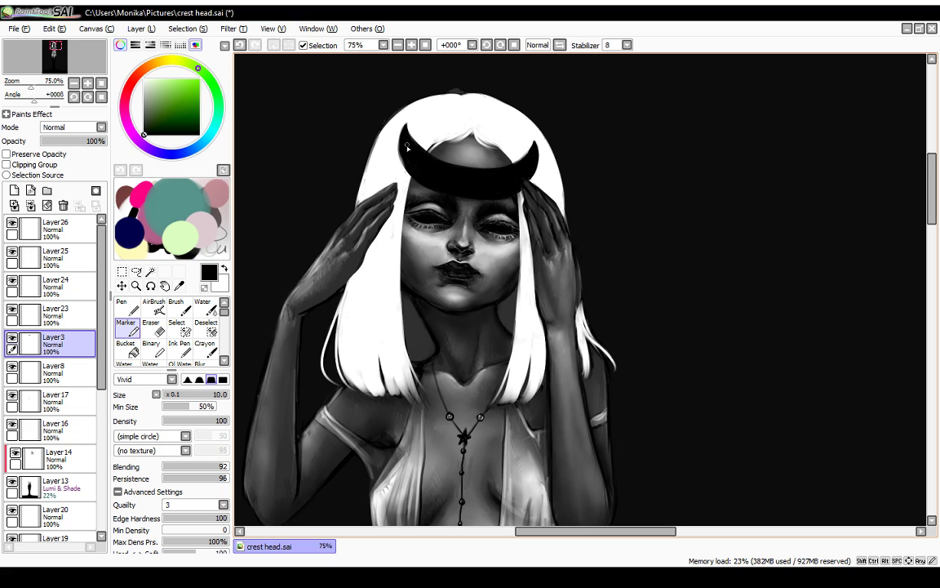
pyautogui.press('ctrl')
pyautogui.moveTo(401, 138); pyautogui.dragTo(415, 166)
pyautogui.hotkey('ctrl', 'z')
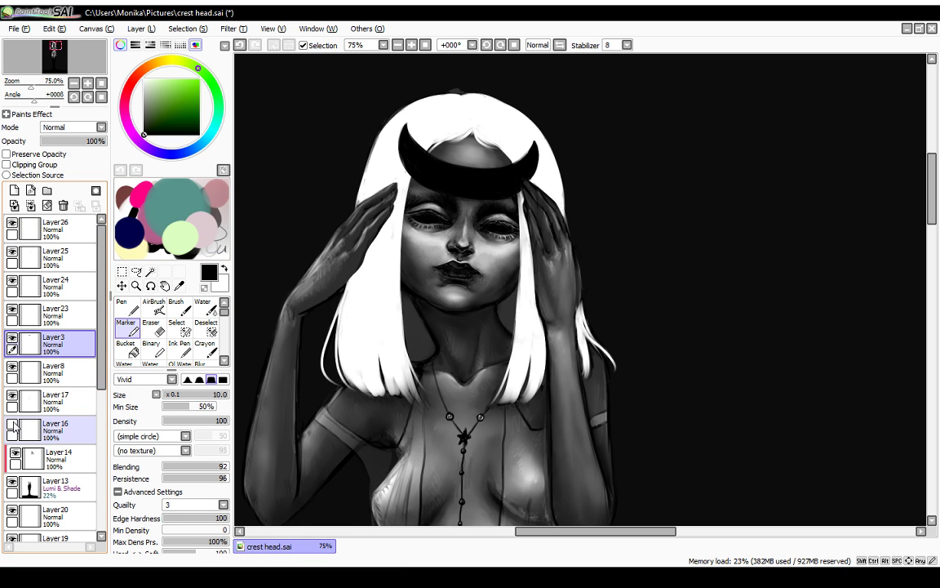
# Step: Check Layer1 by hiding and showing it, and add a new layer directly above it
pyautogui.moveTo(104, 343); pyautogui.dragTo(98, 487)
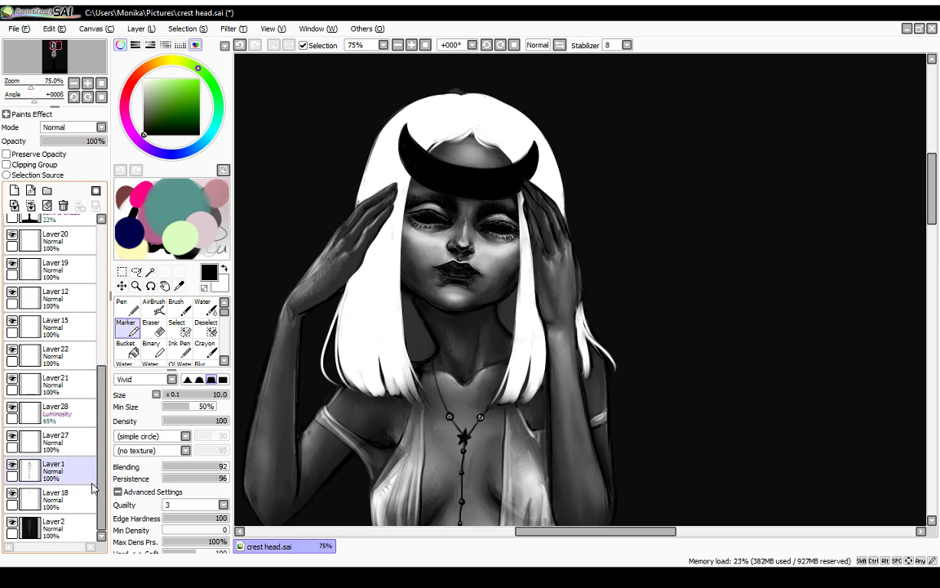
pyautogui.click(12, 465)
pyautogui.click(12, 464)
pyautogui.click(14, 190)
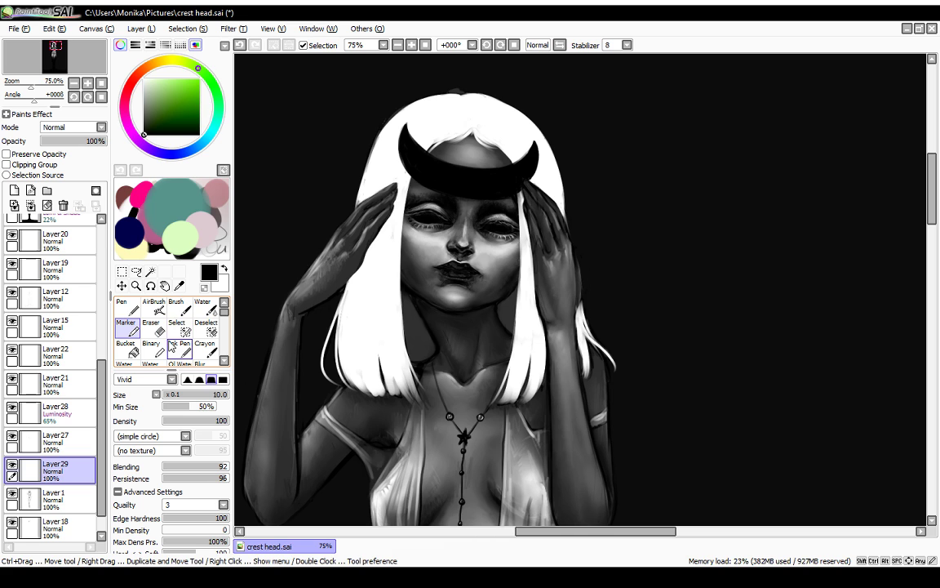
# Step: Darken the edge of the right nostril on the new layer with a black Marker at size 3.5, undoing and redrawing strokes
pyautogui.moveTo(169, 396); pyautogui.dragTo(208, 392)
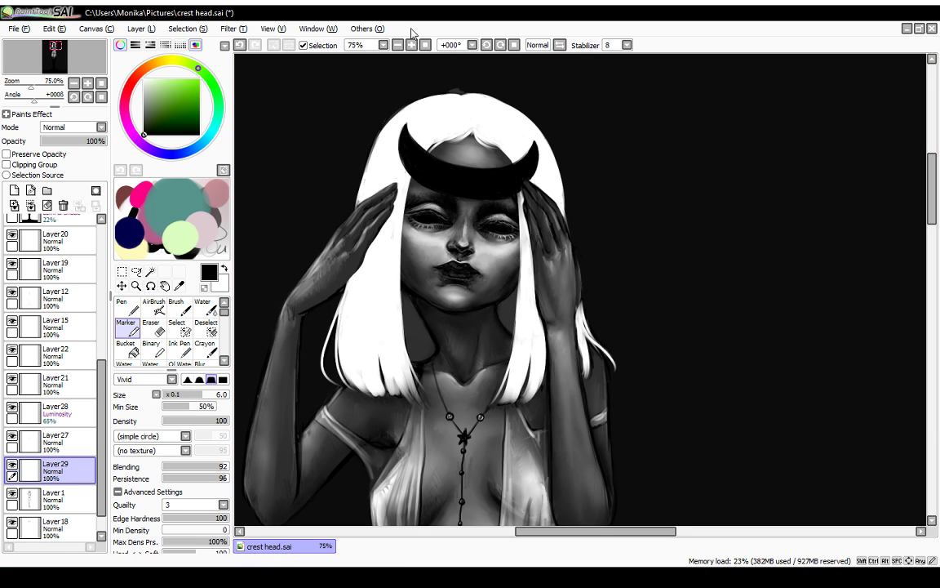
pyautogui.click(412, 44)
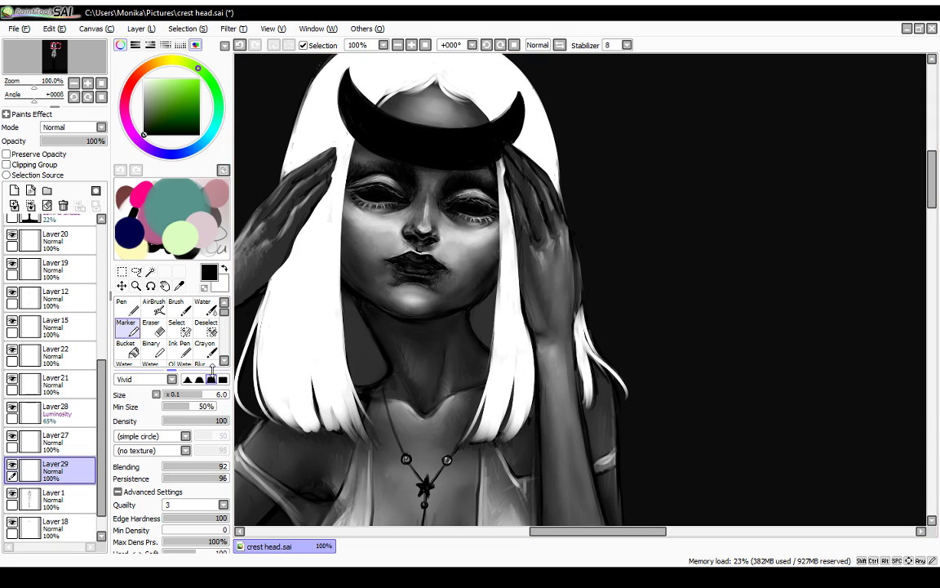
pyautogui.click(186, 395)
pyautogui.moveTo(444, 239); pyautogui.dragTo(438, 238)
pyautogui.moveTo(439, 237); pyautogui.dragTo(435, 243)
pyautogui.moveTo(439, 239); pyautogui.dragTo(433, 246)
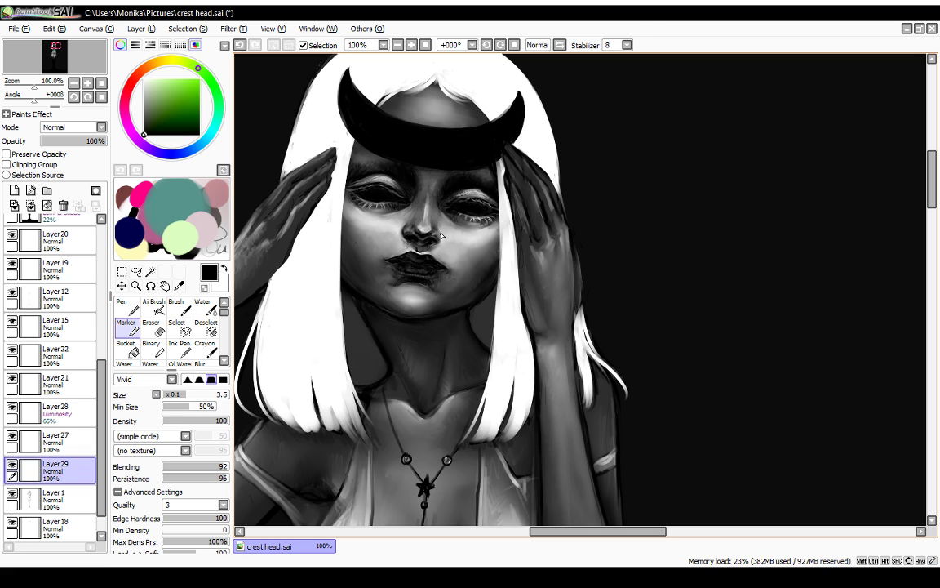
pyautogui.press('ctrl')
pyautogui.hotkey('ctrl', 'z')
pyautogui.moveTo(438, 246); pyautogui.dragTo(436, 249)
pyautogui.hotkey('ctrl', 'z')
pyautogui.moveTo(440, 237); pyautogui.dragTo(430, 249)
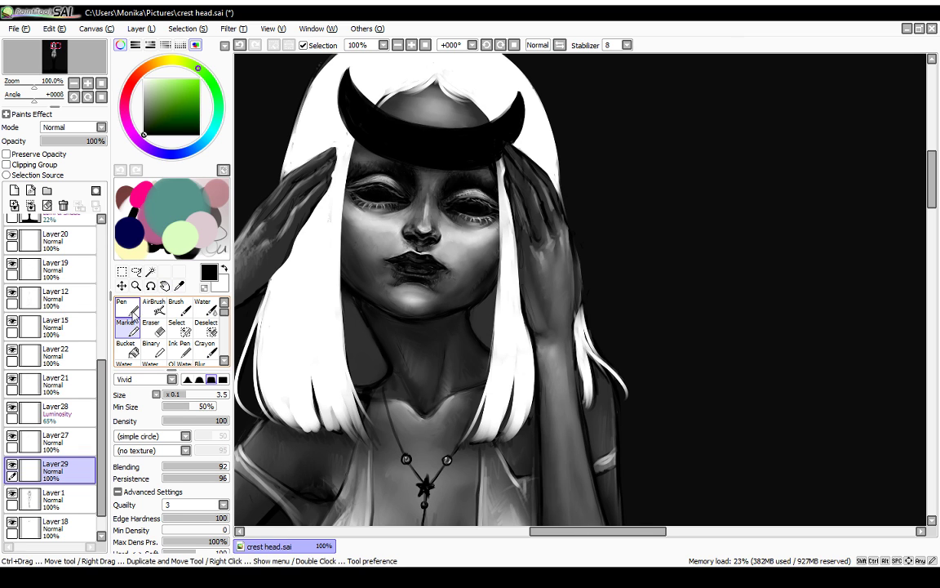
# Step: Add another layer and dab tiny white Marker highlights at size 3.5 in the left eye, undoing unwanted strokes
pyautogui.click(16, 191)
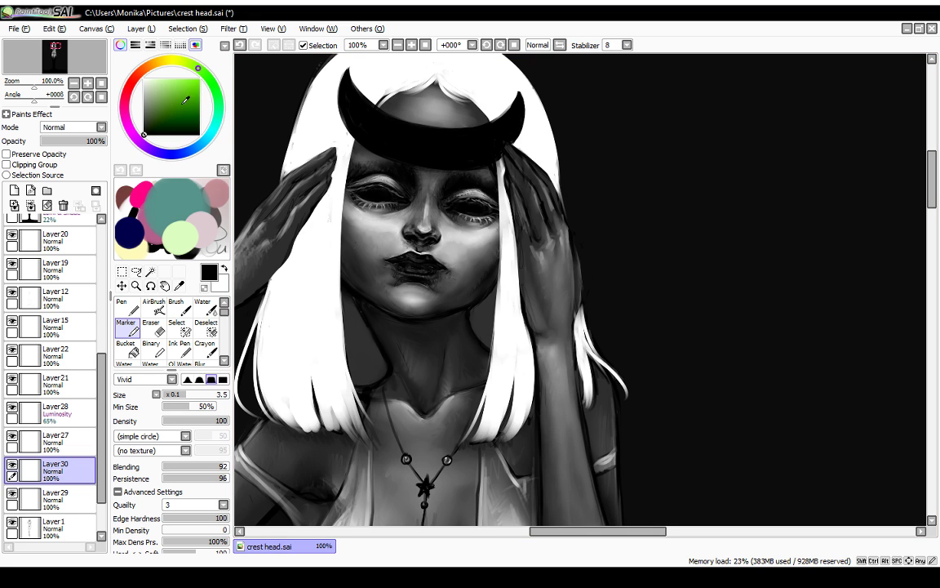
pyautogui.click(145, 80)
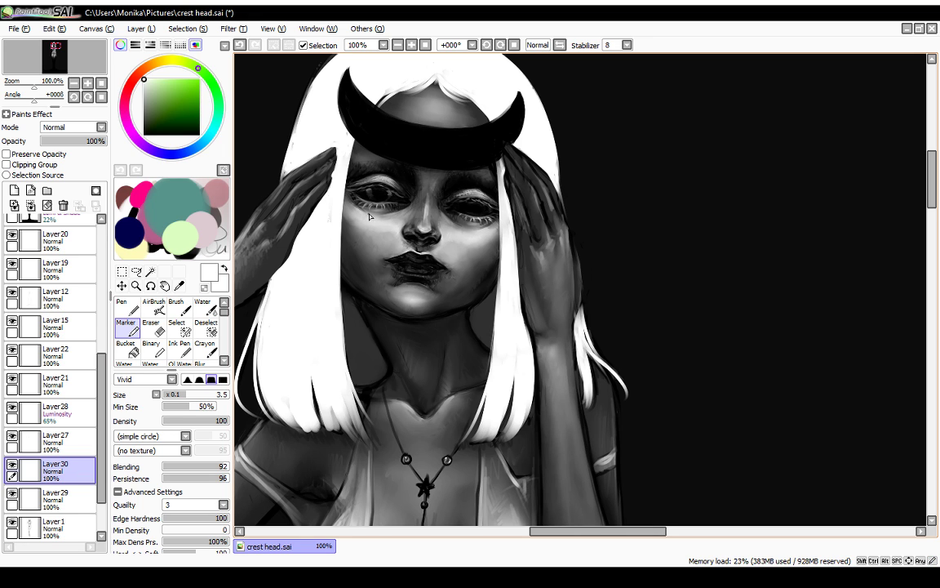
pyautogui.hotkey('ctrl', 'z')
pyautogui.moveTo(368, 193); pyautogui.dragTo(371, 203)
pyautogui.hotkey('ctrl', 'z')
pyautogui.moveTo(367, 193); pyautogui.dragTo(370, 195)
pyautogui.moveTo(368, 193); pyautogui.dragTo(370, 194)
pyautogui.moveTo(379, 191); pyautogui.dragTo(384, 196)
pyautogui.moveTo(381, 203); pyautogui.dragTo(376, 205)
pyautogui.hotkey('ctrl', 'z')
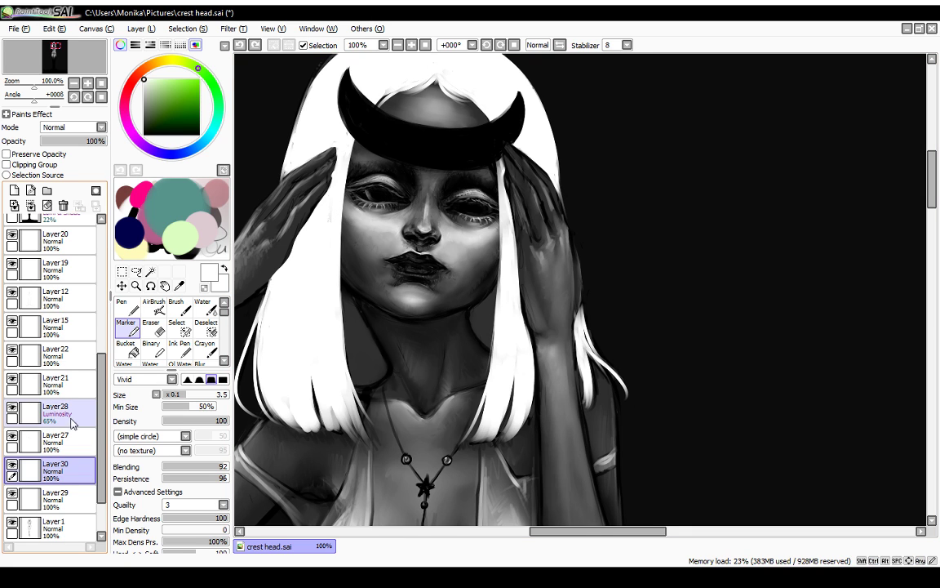
# Step: Toggle the visibility of Layer27, Layer17 and Layer21 to find which layer affects the eye highlights
pyautogui.click(12, 437)
pyautogui.scroll(5, 22, 245)
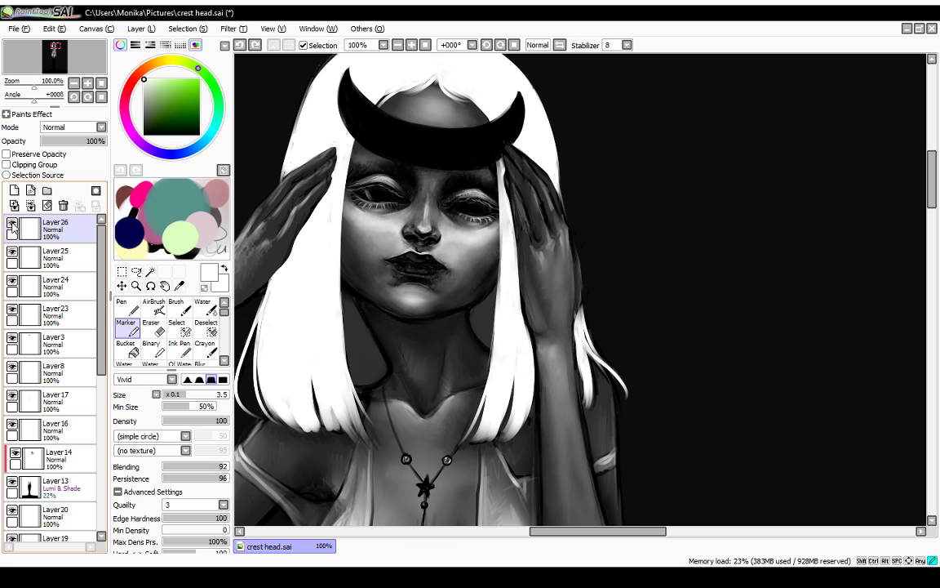
pyautogui.click(13, 366)
pyautogui.click(13, 367)
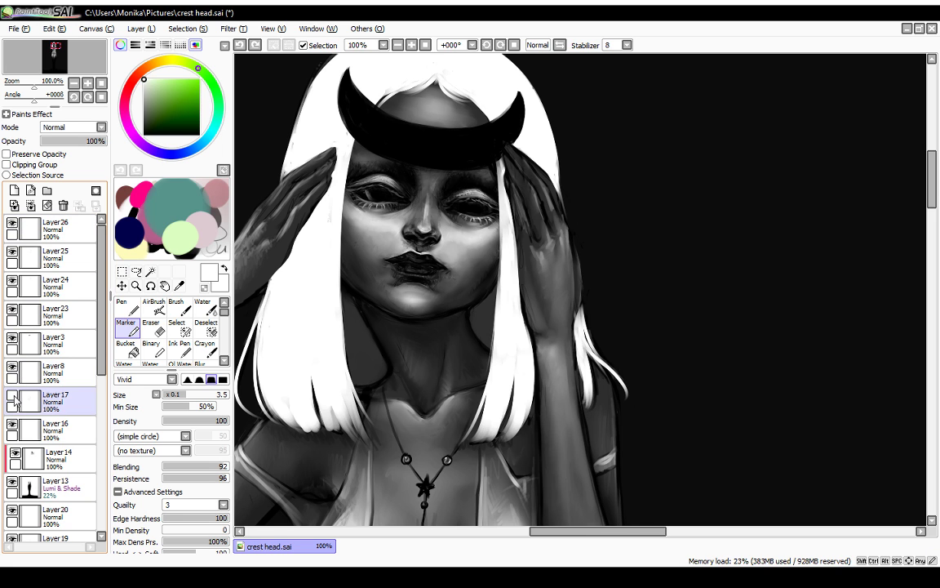
pyautogui.scroll(-6, 91, 327)
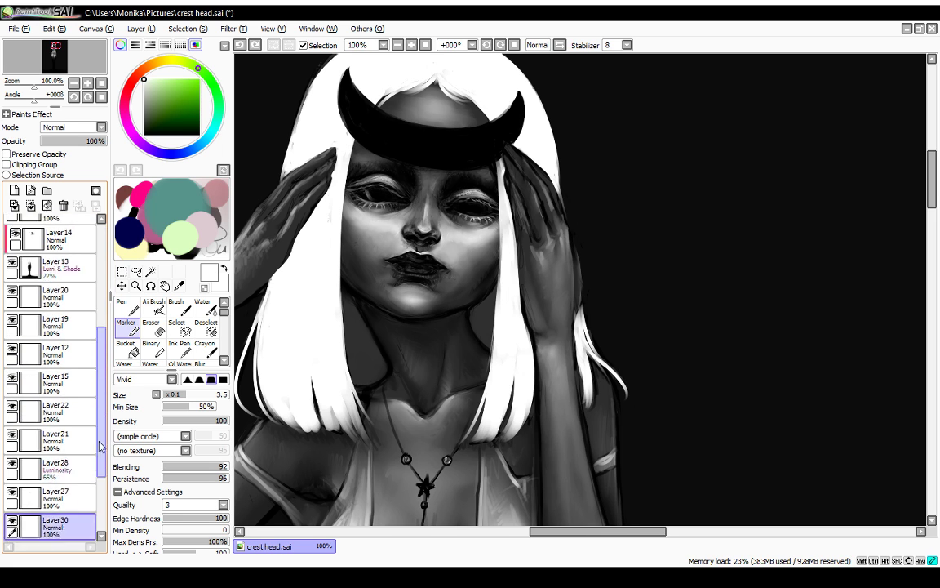
pyautogui.click(13, 326)
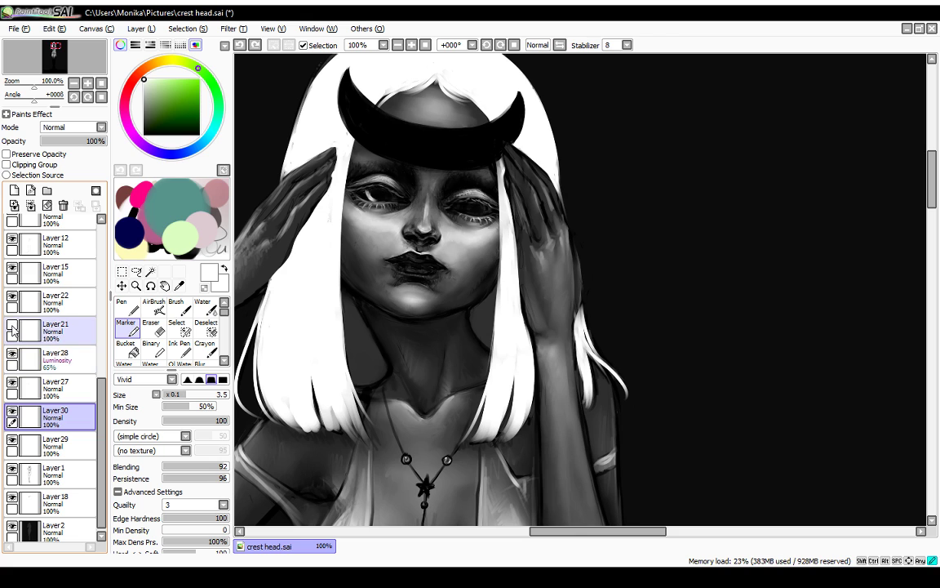
pyautogui.click(13, 326)
pyautogui.click(13, 325)
pyautogui.click(13, 326)
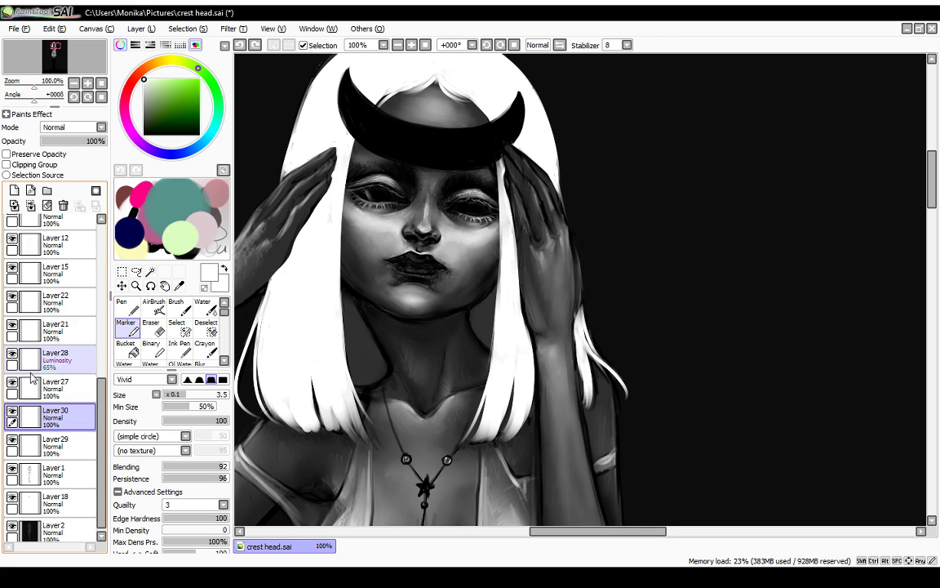
# Step: Move Layer30 directly above Layer21, test its opacity at 32% and set it back to 100%
pyautogui.moveTo(49, 413); pyautogui.dragTo(52, 318)
pyautogui.click(124, 321)
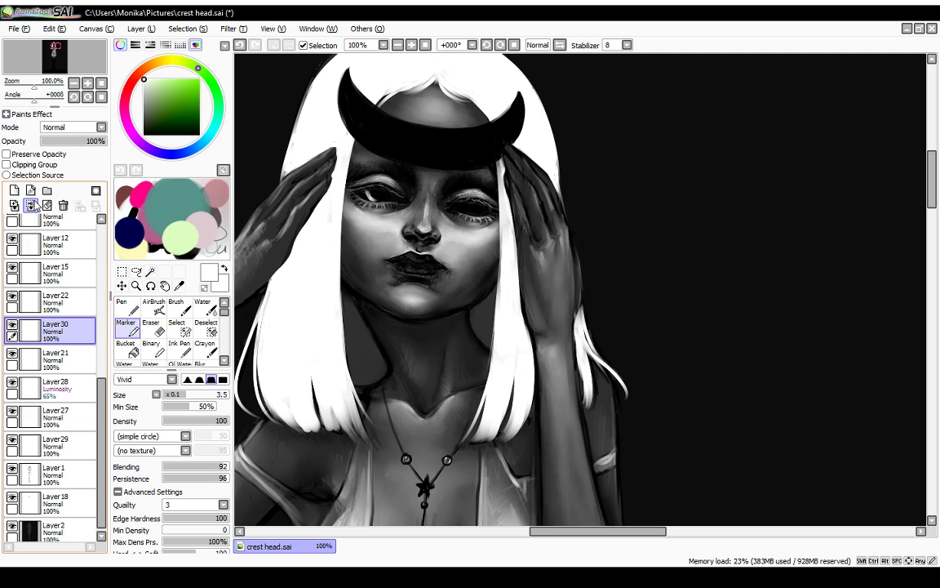
pyautogui.click(63, 144)
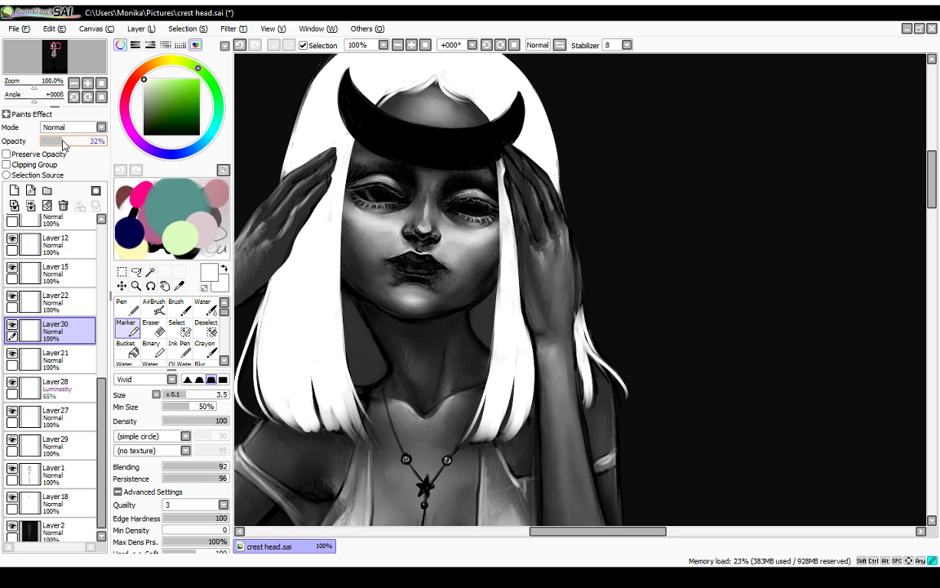
pyautogui.moveTo(63, 143)
pyautogui.mouseDown()
pyautogui.moveTo(40, 143)
pyautogui.moveTo(101, 142)
pyautogui.mouseUp()
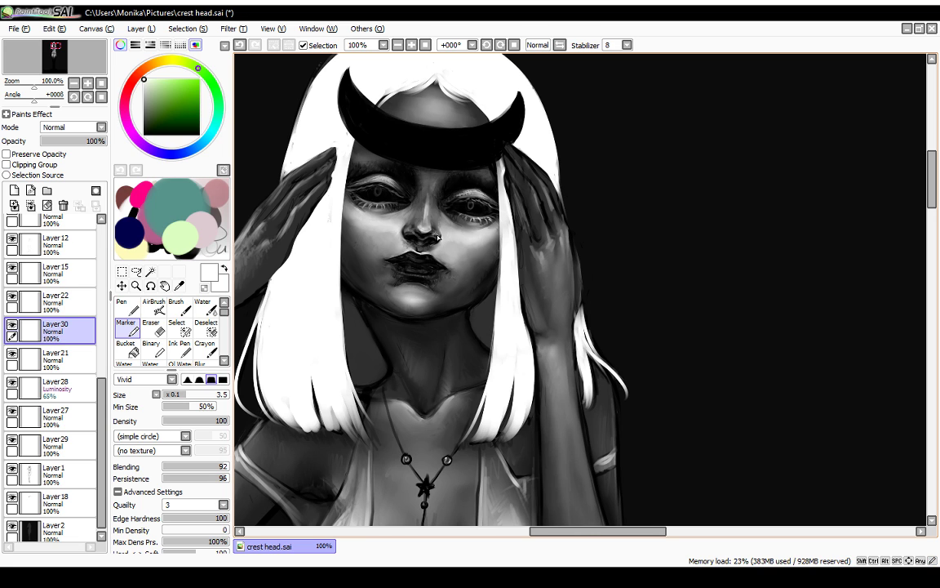
# Step: Paint faint irises and pupils in both eyes on Layer30 with a white Marker at size 3.5, undoing unwanted strokes
pyautogui.hotkey('ctrl', 'z')
pyautogui.moveTo(473, 210); pyautogui.dragTo(473, 207)
pyautogui.moveTo(376, 189); pyautogui.dragTo(380, 191)
pyautogui.hotkey('ctrl', 'z')
pyautogui.hotkey('ctrl', 'z')
pyautogui.moveTo(478, 219); pyautogui.dragTo(473, 216)
pyautogui.hotkey('ctrl', 'z')
pyautogui.moveTo(485, 219); pyautogui.dragTo(472, 217)
pyautogui.hotkey('ctrl', 'z')
# Step: Compare the face with and without the painted irises by repeatedly hiding and showing Layer30 at 75% zoom
pyautogui.click(398, 46)
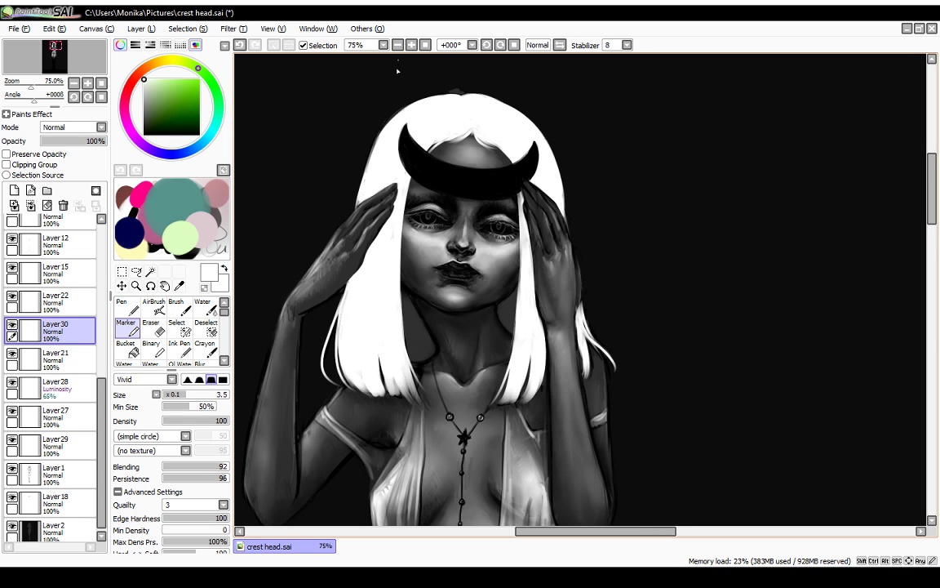
pyautogui.click(12, 325)
pyautogui.click(12, 326)
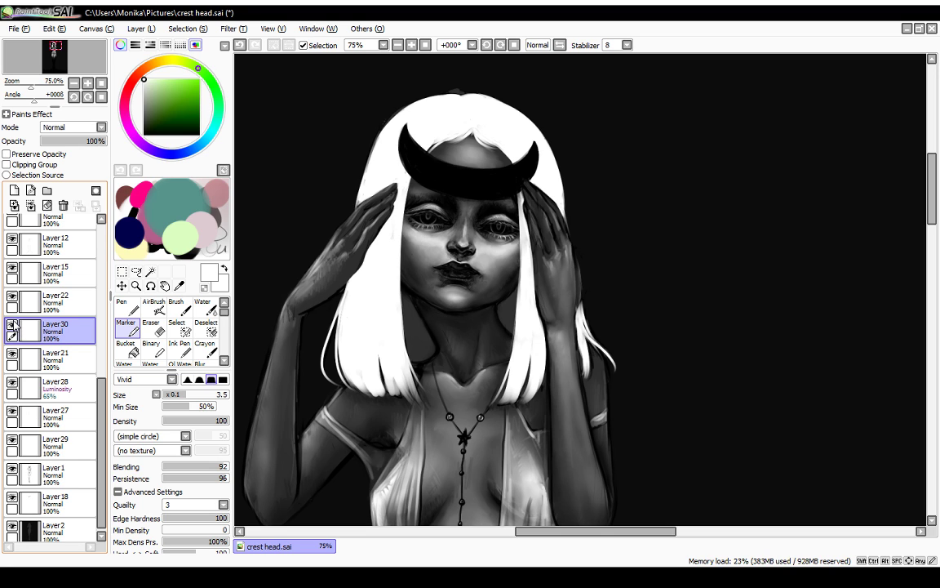
pyautogui.click(12, 325)
pyautogui.click(13, 325)
pyautogui.click(13, 326)
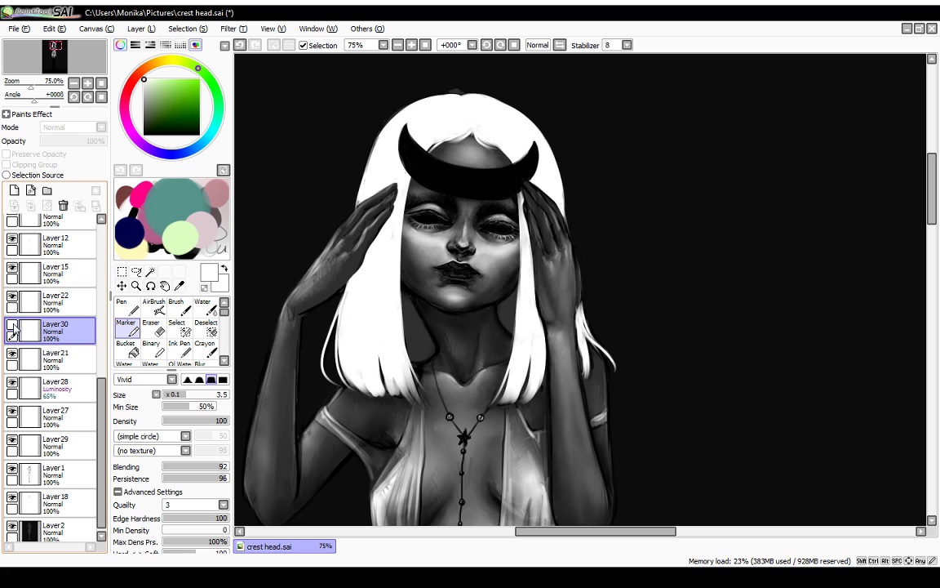
pyautogui.click(12, 326)
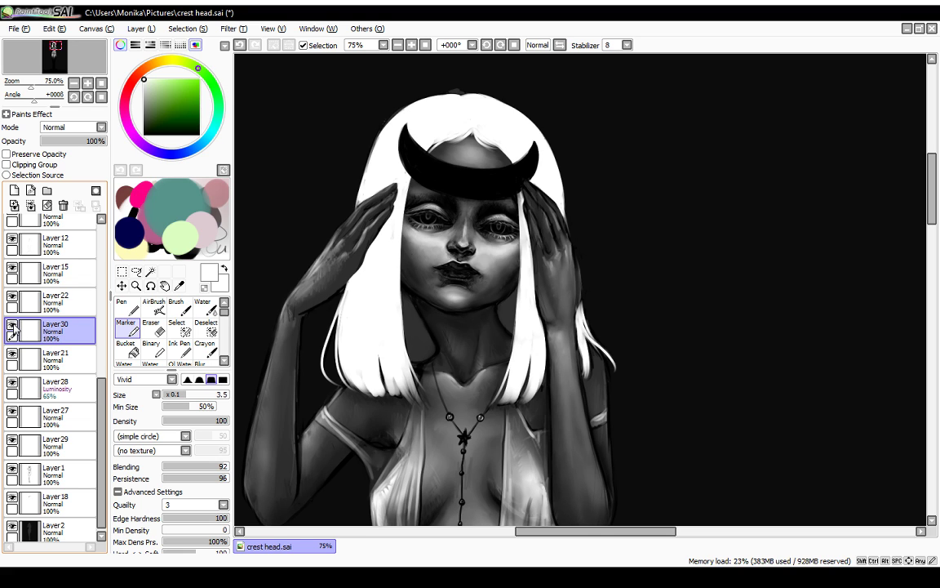
pyautogui.click(12, 326)
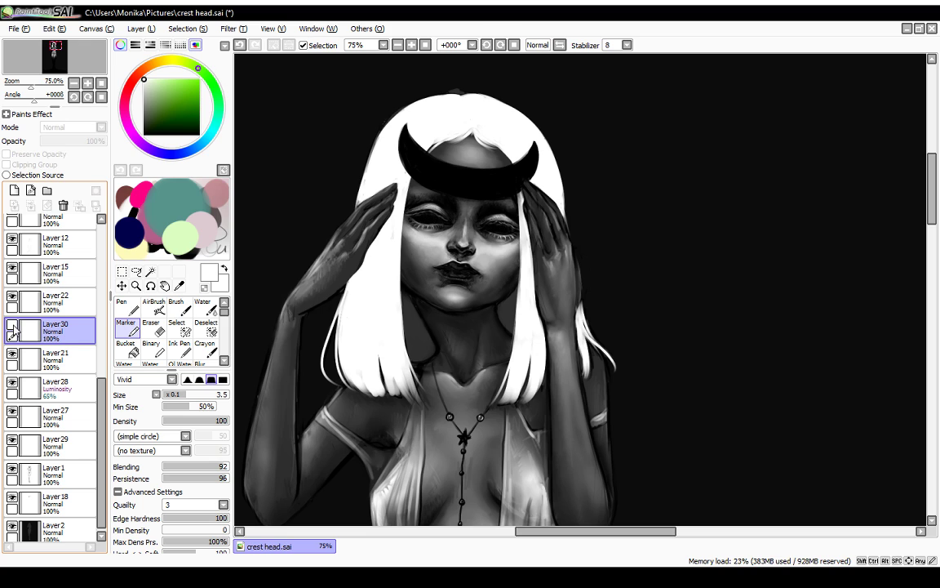
pyautogui.click(13, 327)
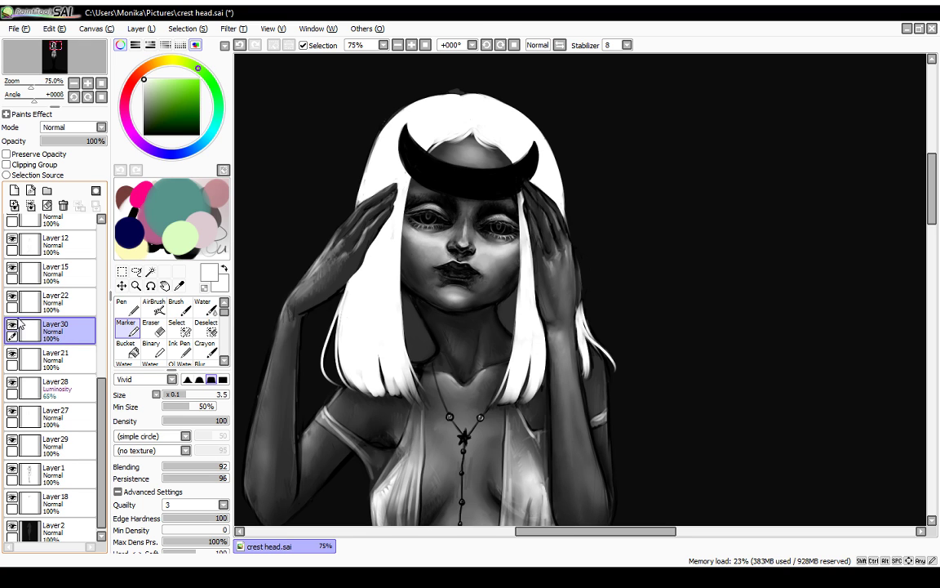
# Step: Strengthen the irises of both eyes on Layer30 with white Marker strokes at size 3.5
pyautogui.click(411, 45)
pyautogui.click(410, 45)
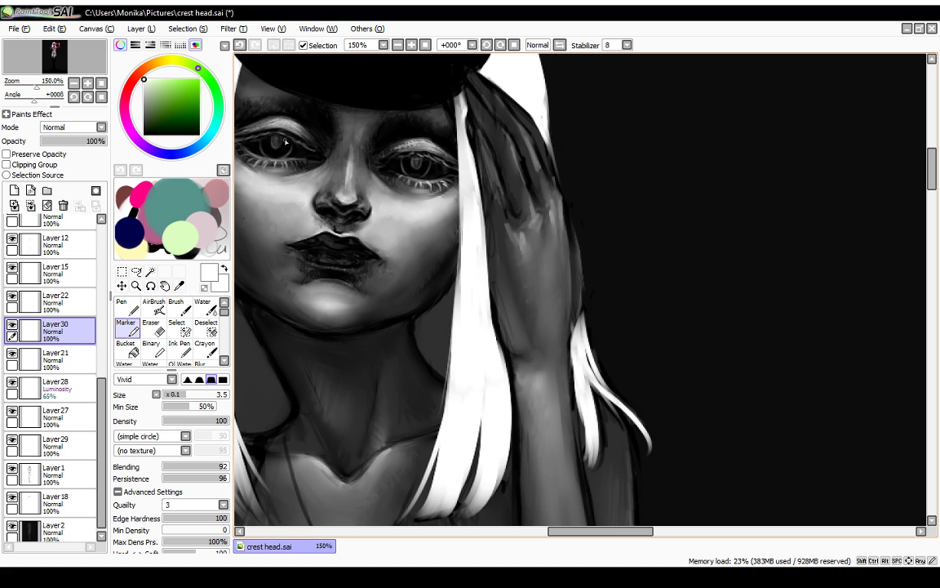
pyautogui.moveTo(277, 140); pyautogui.dragTo(278, 144)
pyautogui.moveTo(560, 533); pyautogui.dragTo(548, 533)
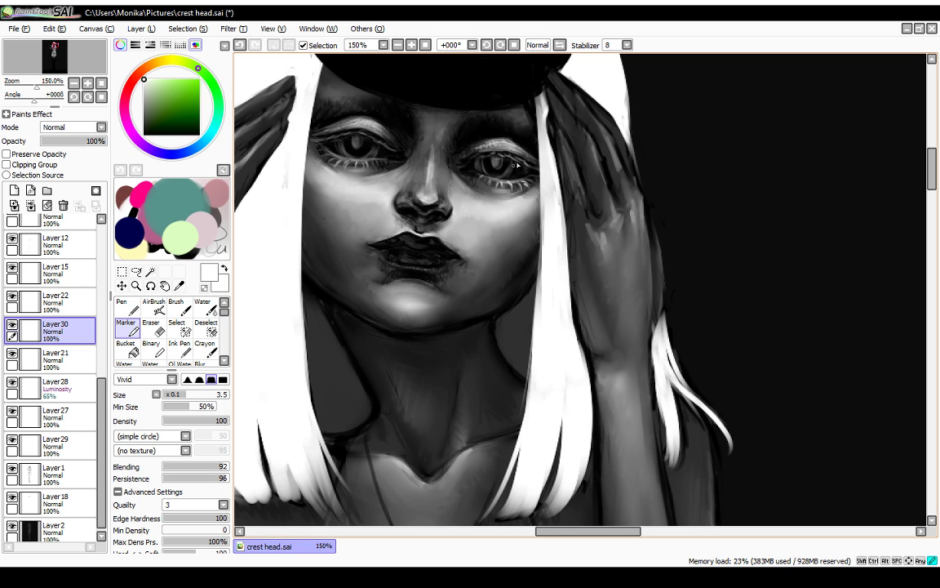
pyautogui.click(398, 45)
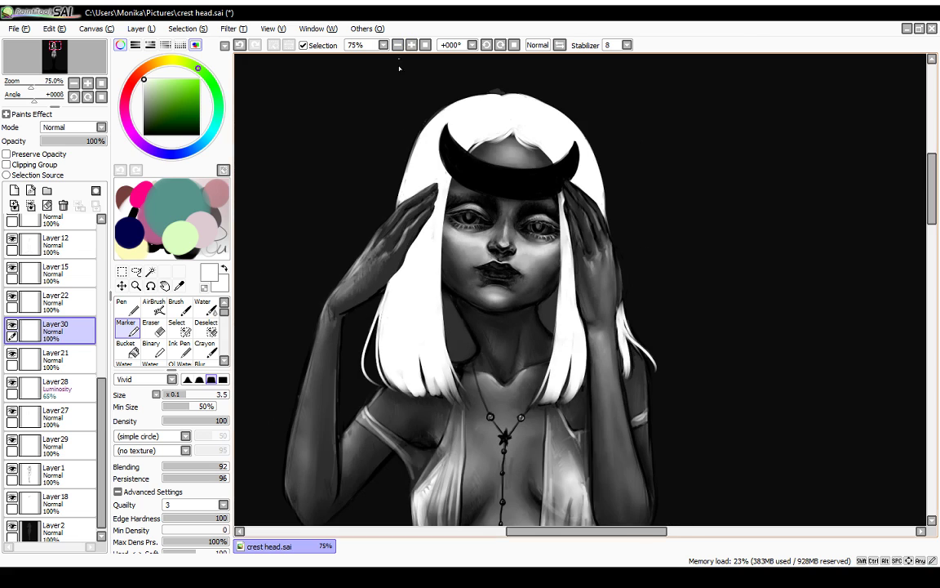
# Step: Clear Layer30, undo the clearing, and delete the layer with the painted irises instead
pyautogui.click(47, 206)
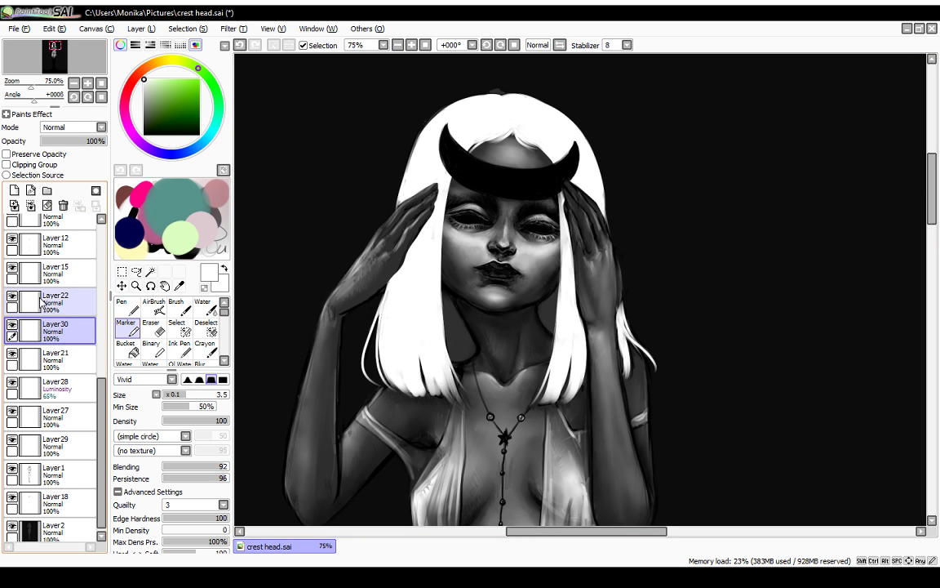
pyautogui.hotkey('ctrl', 'z')
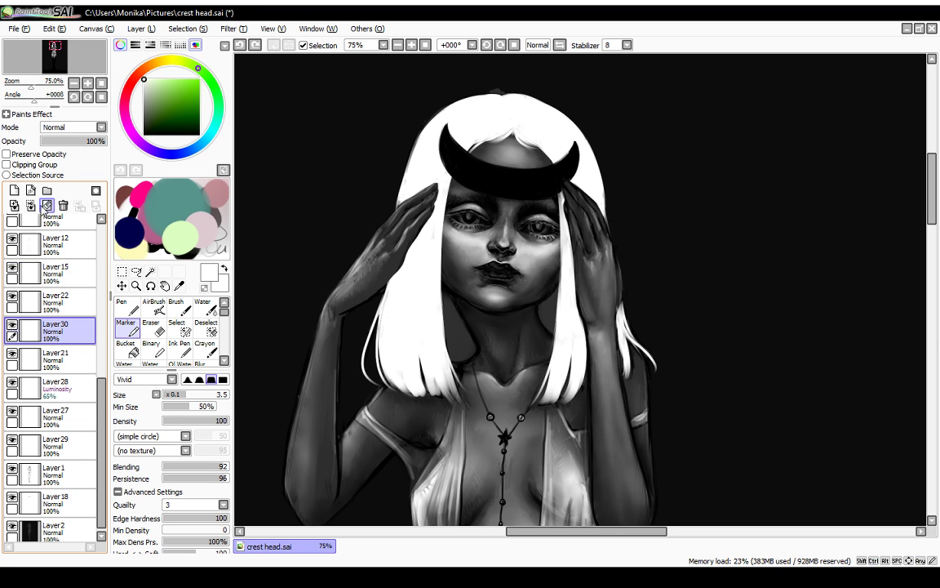
pyautogui.click(63, 205)
# Step: Add a new layer at the top of the stack above Layer26 and choose black as the paint colour
pyautogui.scroll(5, 50, 245)
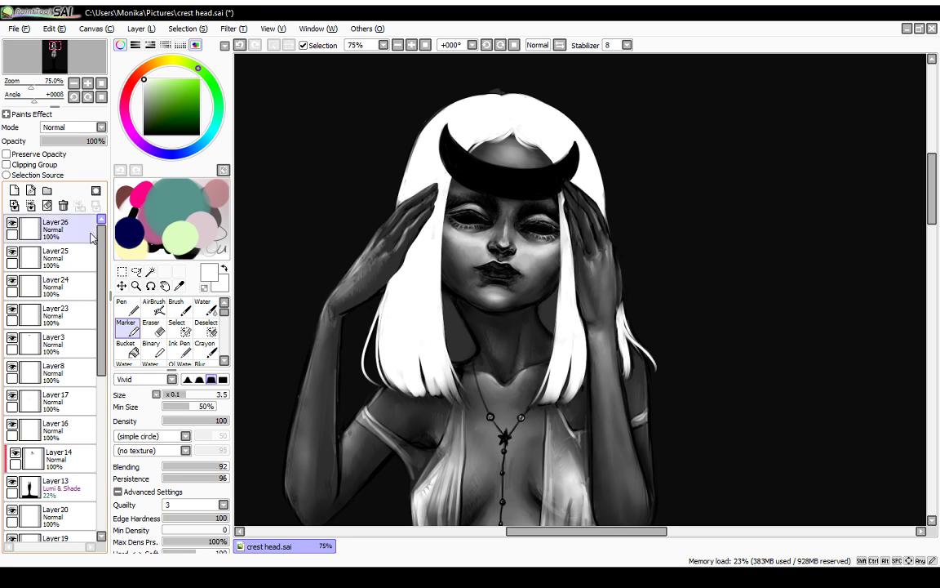
pyautogui.click(46, 222)
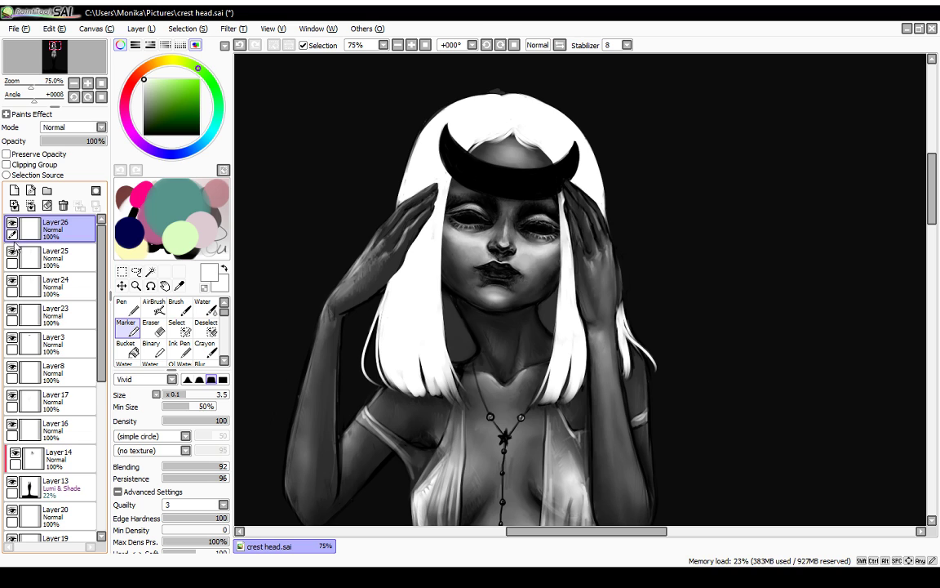
pyautogui.click(14, 187)
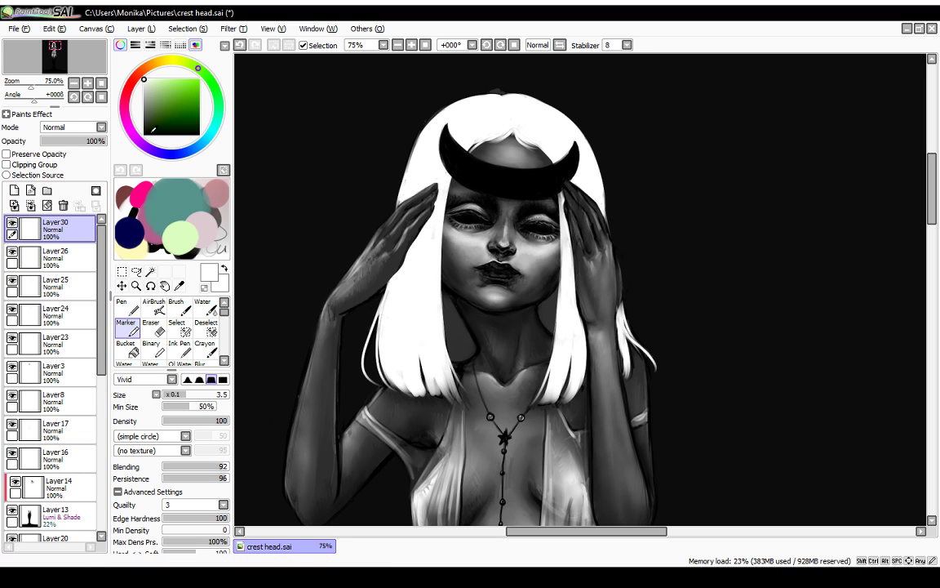
pyautogui.moveTo(151, 126); pyautogui.dragTo(111, 143)
# Step: Dab small black Marker dots at size 3.5 above the crown's horn tips, checking in a mirrored view and redoing uneven dots
pyautogui.click(560, 45)
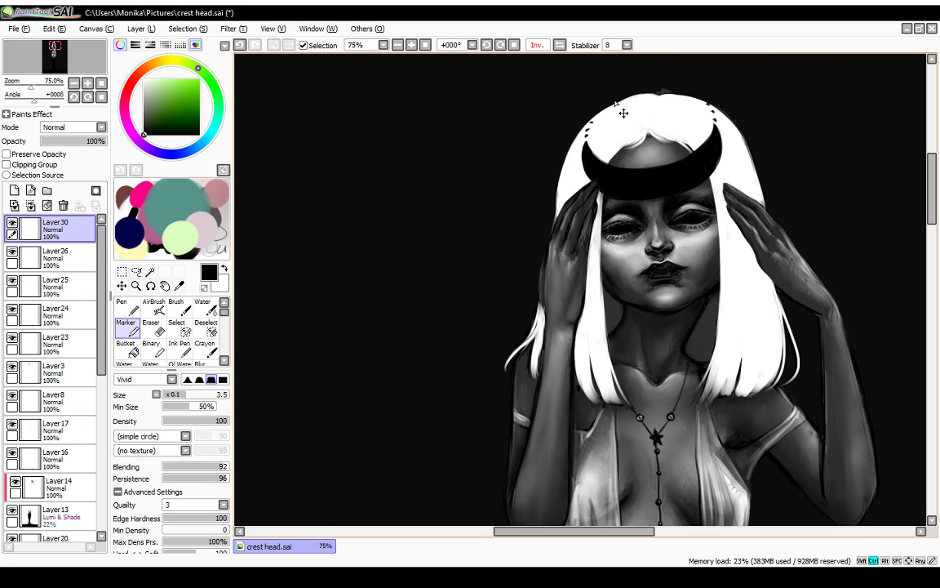
pyautogui.hotkey('ctrl', 'z')
pyautogui.hotkey('ctrl', 'z')
pyautogui.click(586, 129)
pyautogui.click(594, 120)
pyautogui.hotkey('ctrl', 'z')
pyautogui.click(592, 121)
pyautogui.hotkey('ctrl', 'z')
pyautogui.click(592, 121)
pyautogui.click(588, 127)
pyautogui.moveTo(590, 129); pyautogui.dragTo(588, 145)
pyautogui.click(559, 45)
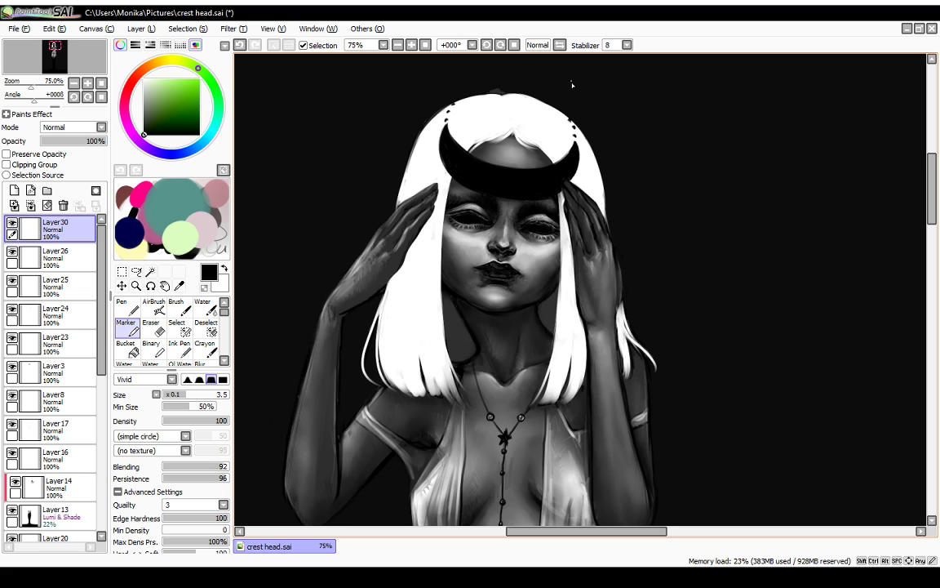
# Step: Try reworking the dots above the left horn tip and adding dots at the crown's centre, undoing the strokes
pyautogui.moveTo(448, 111); pyautogui.dragTo(450, 111)
pyautogui.hotkey('ctrl', 'z')
pyautogui.hotkey('ctrl', 'z')
pyautogui.moveTo(449, 111); pyautogui.dragTo(445, 120)
pyautogui.hotkey('ctrl', 'z')
pyautogui.hotkey('ctrl', 'z')
pyautogui.click(513, 172)
pyautogui.click(505, 163)
pyautogui.hotkey('ctrl', 'z')
# Step: Paint a thin black parting line from the top of the hair down towards the forehead with the Marker at size 3.5
pyautogui.moveTo(504, 102)
pyautogui.mouseDown()
pyautogui.moveTo(514, 108)
pyautogui.moveTo(497, 98)
pyautogui.moveTo(511, 109)
pyautogui.mouseUp()
pyautogui.hotkey('ctrl', 'z')
pyautogui.moveTo(512, 113)
pyautogui.mouseDown()
pyautogui.moveTo(520, 124)
pyautogui.moveTo(508, 124)
pyautogui.moveTo(507, 110)
pyautogui.mouseUp()
pyautogui.moveTo(509, 111)
pyautogui.mouseDown()
pyautogui.moveTo(512, 118)
pyautogui.moveTo(483, 131)
pyautogui.moveTo(509, 135)
pyautogui.mouseUp()
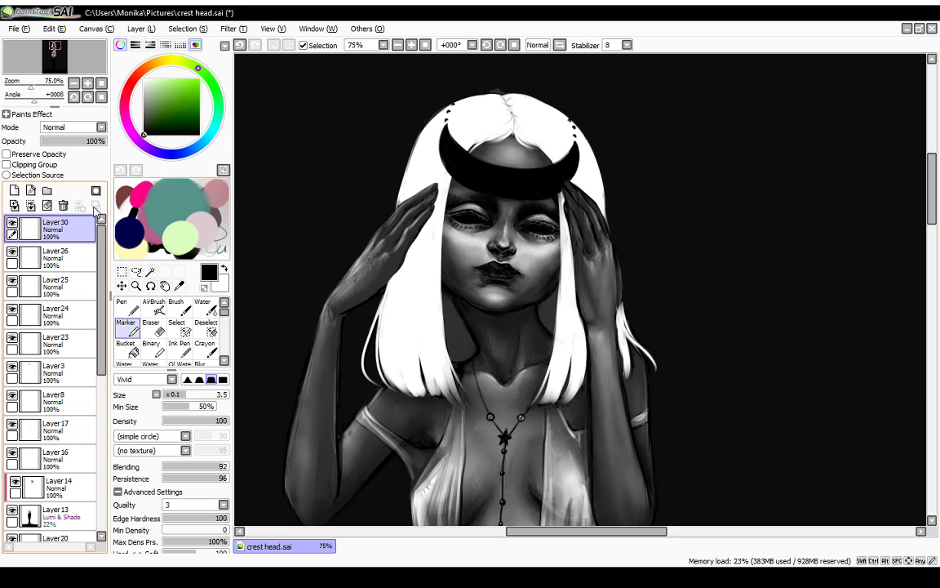
# Step: Compare the figure with and without the dots and hair parting by toggling the top layer at 33.33% zoom
pyautogui.click(398, 45)
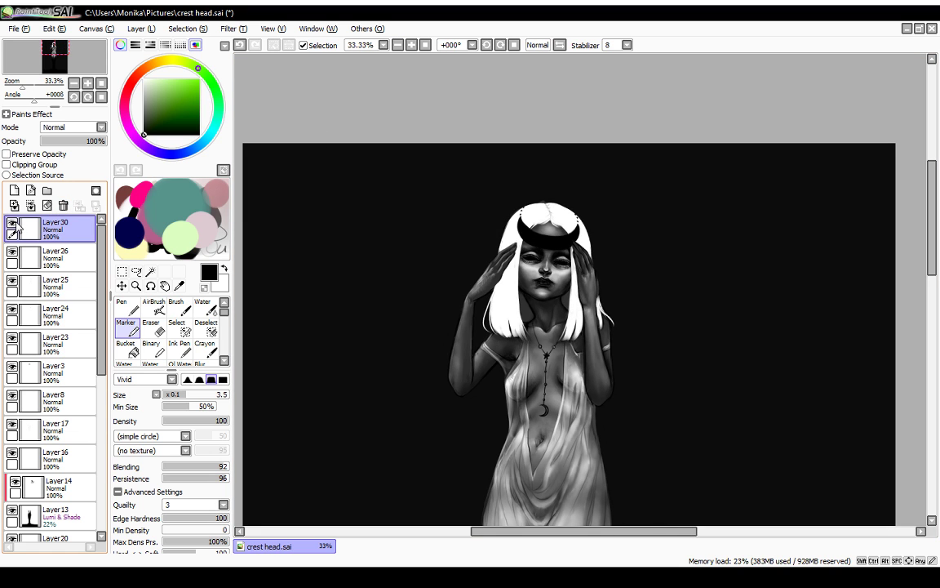
pyautogui.click(13, 223)
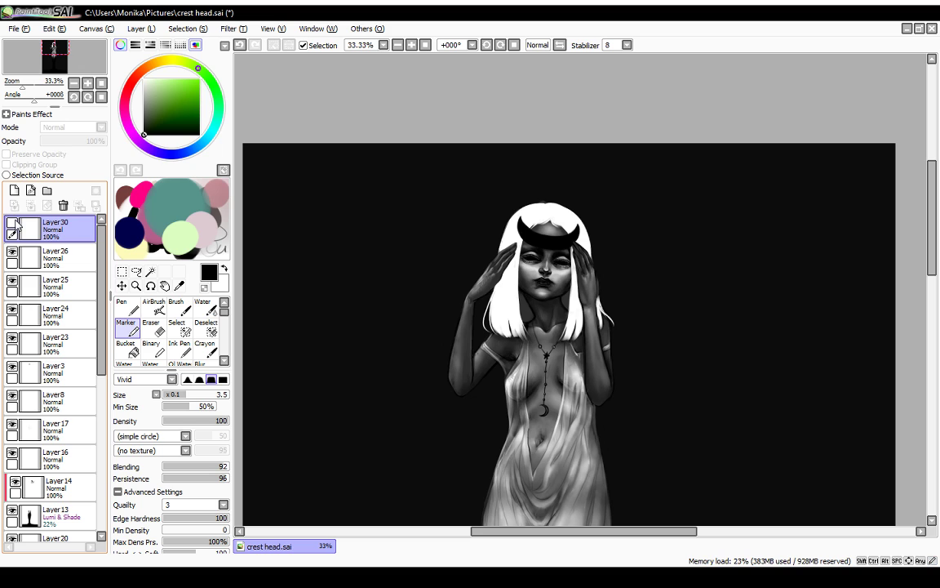
pyautogui.click(14, 223)
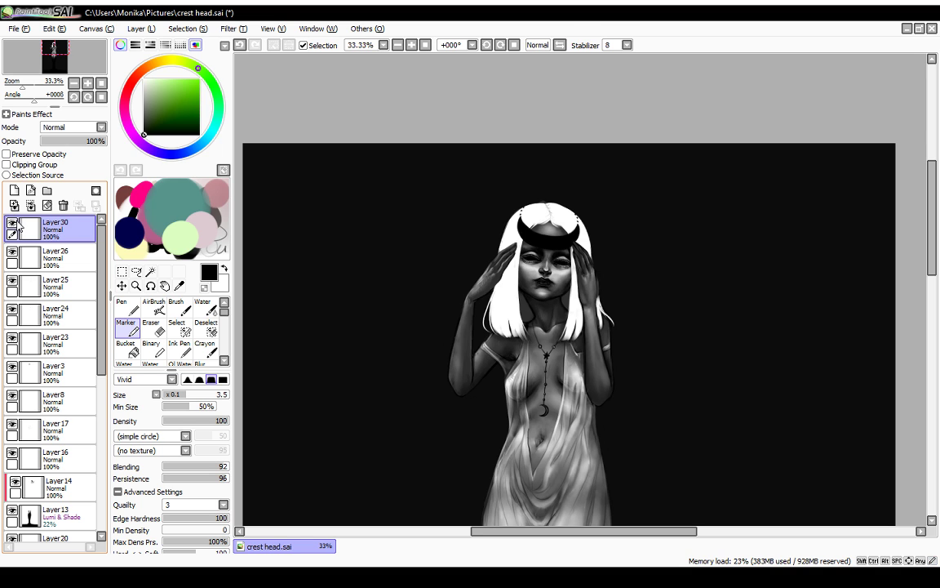
pyautogui.click(12, 224)
pyautogui.click(13, 224)
pyautogui.click(12, 224)
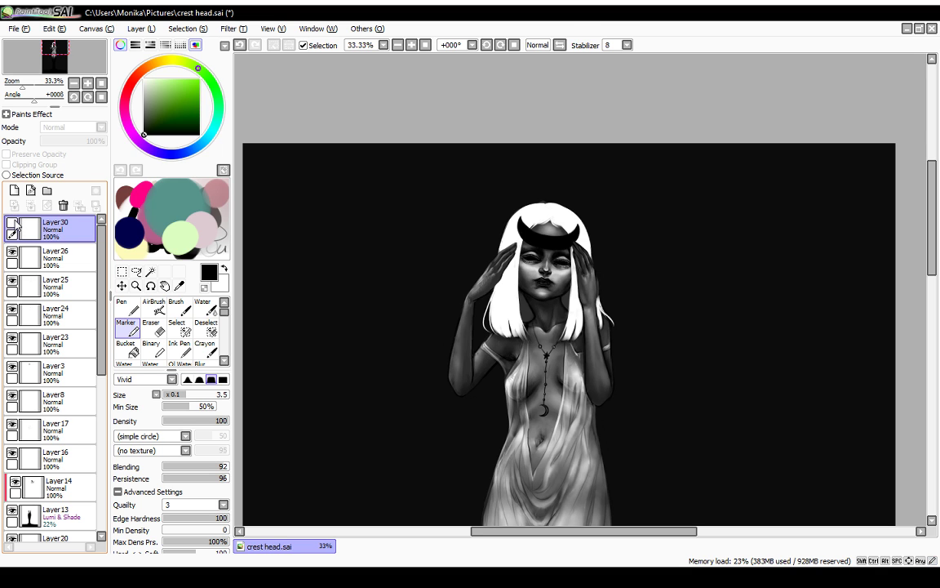
pyautogui.click(13, 224)
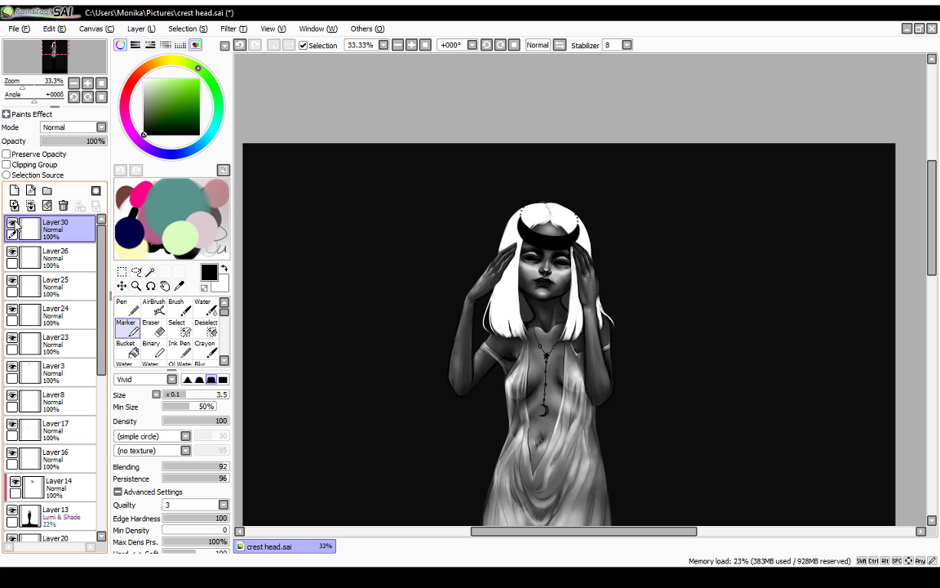
# Step: Refine the hair parting with finer black Marker strokes at size 2.4, undoing and redrawing strands
pyautogui.click(411, 45)
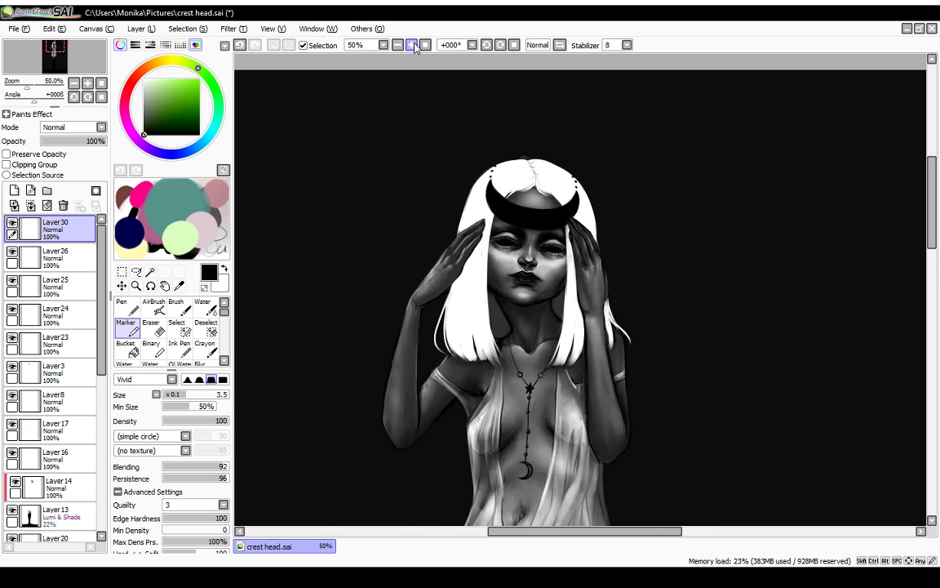
pyautogui.click(411, 45)
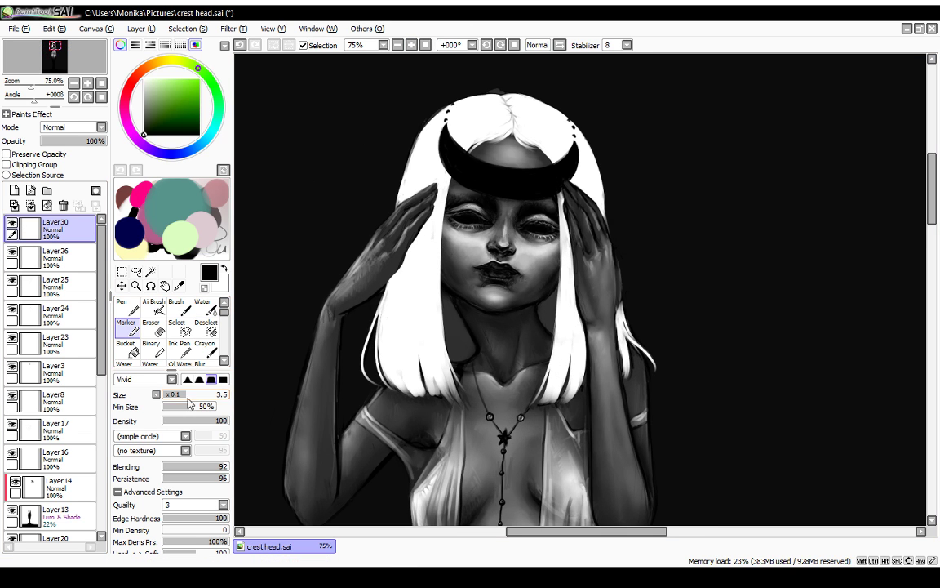
pyautogui.click(179, 395)
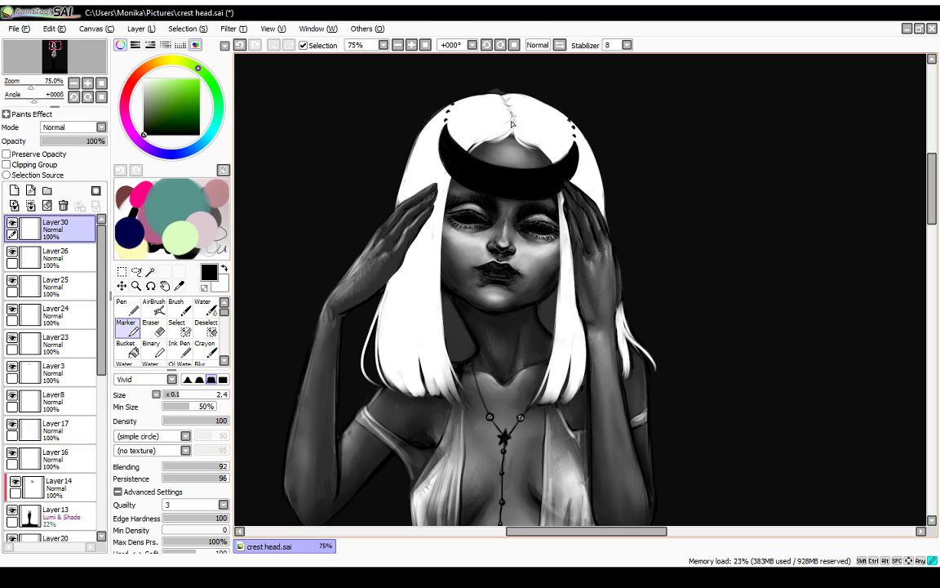
pyautogui.press('ctrl')
pyautogui.hotkey('ctrl', 'z')
pyautogui.moveTo(512, 119); pyautogui.dragTo(514, 128)
pyautogui.hotkey('ctrl', 'z')
pyautogui.moveTo(505, 104)
pyautogui.mouseDown()
pyautogui.moveTo(513, 121)
pyautogui.moveTo(508, 106)
pyautogui.moveTo(513, 117)
pyautogui.moveTo(523, 99)
pyautogui.moveTo(508, 105)
pyautogui.mouseUp()
pyautogui.hotkey('ctrl', 'z')
pyautogui.hotkey('ctrl', 'z')
pyautogui.hotkey('ctrl', 'z')
pyautogui.moveTo(505, 102); pyautogui.dragTo(509, 109)
pyautogui.hotkey('ctrl', 'z')
# Step: Paint thin black strands along the hairline left of the parting and try one on the left lock, undoing unwanted strokes
pyautogui.moveTo(493, 134); pyautogui.dragTo(475, 148)
pyautogui.hotkey('ctrl', 'z')
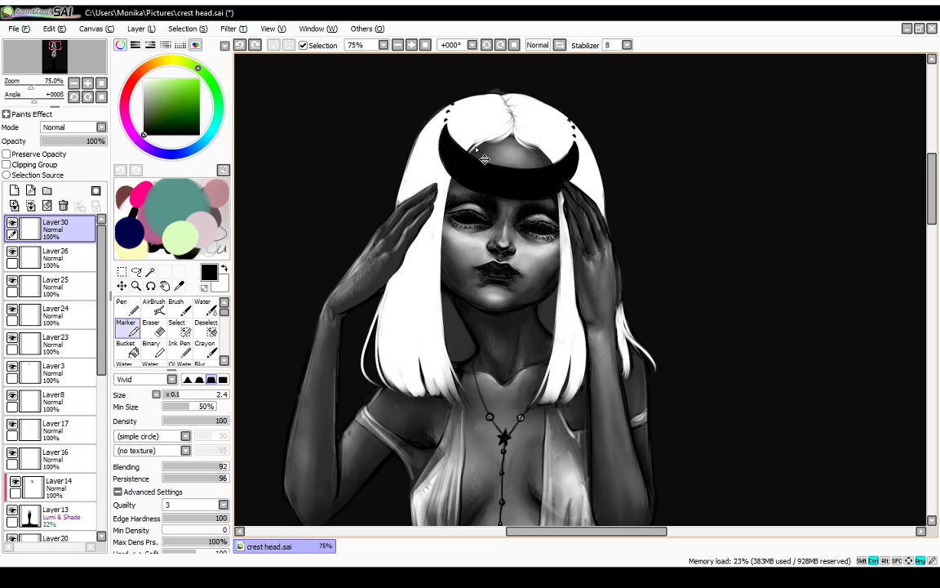
pyautogui.hotkey('ctrl', 'y')
pyautogui.hotkey('ctrl', 'z')
pyautogui.moveTo(480, 144); pyautogui.dragTo(491, 138)
pyautogui.moveTo(444, 354); pyautogui.dragTo(452, 395)
pyautogui.hotkey('ctrl', 'z')
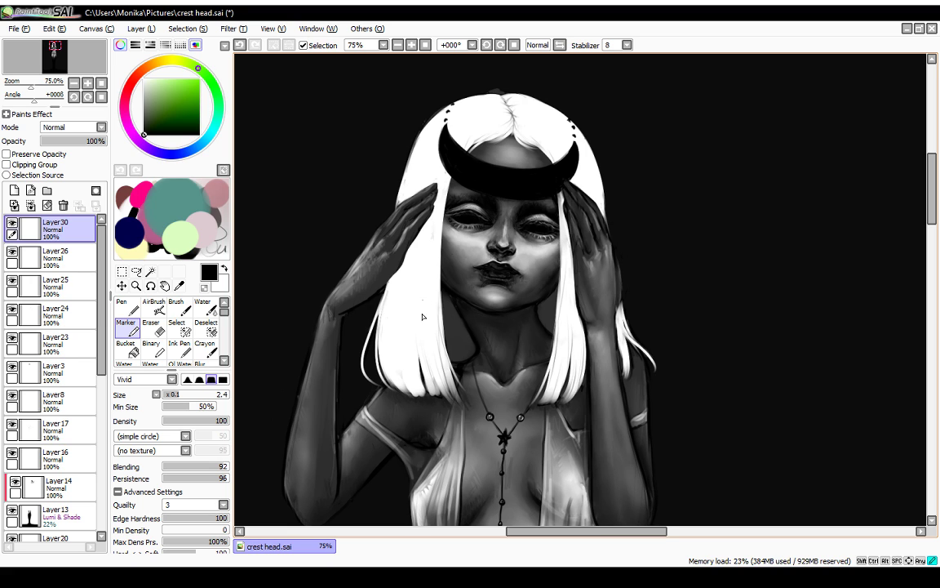
# Step: Paint a fine black strand down the middle of the left hair lock and try others along its outer edge, undoing unwanted strokes
pyautogui.moveTo(422, 313); pyautogui.dragTo(437, 373)
pyautogui.hotkey('ctrl', 'z')
pyautogui.moveTo(421, 302); pyautogui.dragTo(436, 369)
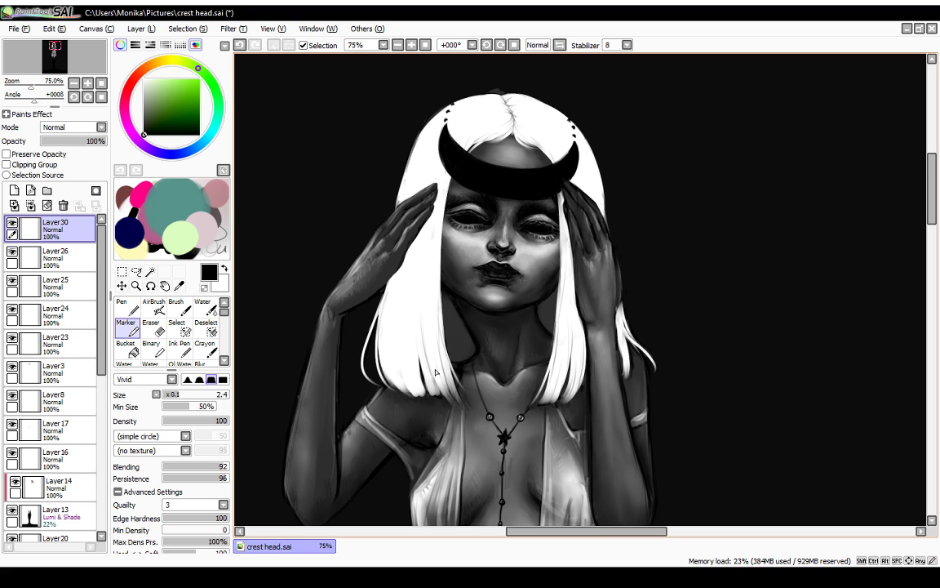
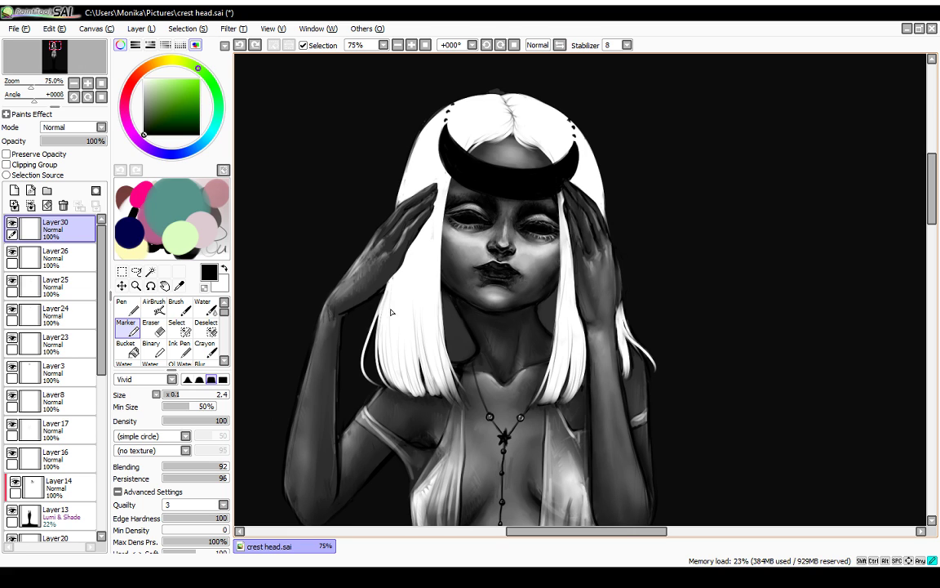
pyautogui.press('ctrl')
pyautogui.moveTo(400, 272); pyautogui.dragTo(392, 325)
pyautogui.hotkey('ctrl', 'z')
pyautogui.moveTo(400, 272); pyautogui.dragTo(389, 331)
pyautogui.hotkey('ctrl', 'z')
# Step: Draw long thin black strands down the inner side of the left hair lock beside the face and neck, redoing the first
pyautogui.moveTo(437, 235)
pyautogui.mouseDown()
pyautogui.moveTo(434, 304)
pyautogui.moveTo(443, 321)
pyautogui.mouseUp()
pyautogui.hotkey('ctrl', 'z')
pyautogui.moveTo(435, 283); pyautogui.dragTo(442, 335)
pyautogui.moveTo(438, 258); pyautogui.dragTo(452, 374)
pyautogui.moveTo(434, 287); pyautogui.dragTo(454, 394)
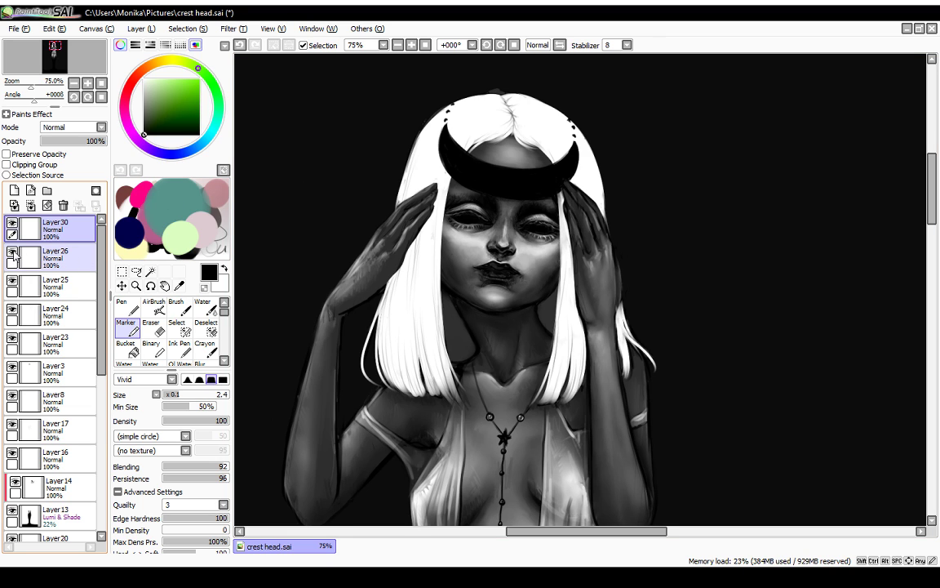
# Step: Add a new layer above Layer26 and paint thin white strokes along the inner edge of the hand on the right
pyautogui.moveTo(13, 252); pyautogui.dragTo(12, 282)
pyautogui.click(24, 258)
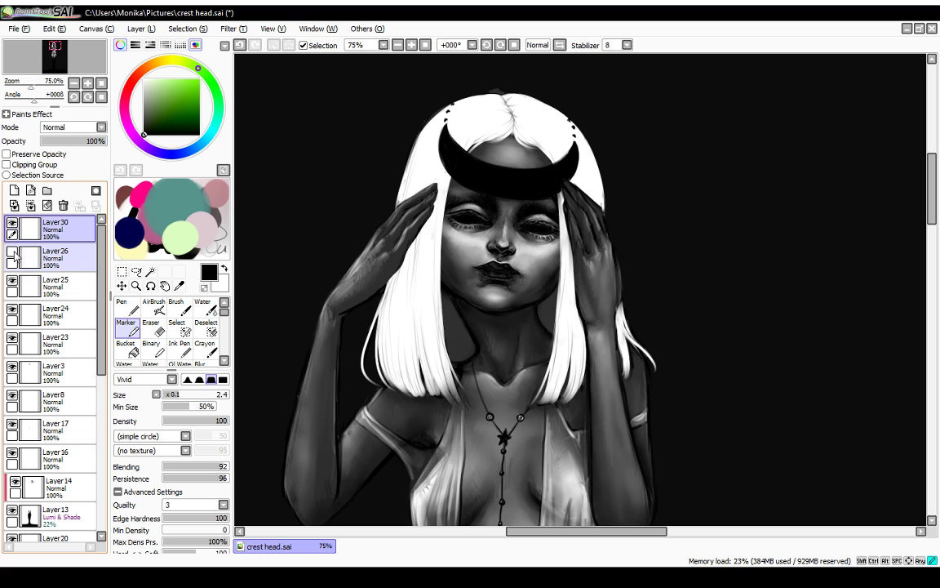
pyautogui.click(14, 193)
pyautogui.click(145, 79)
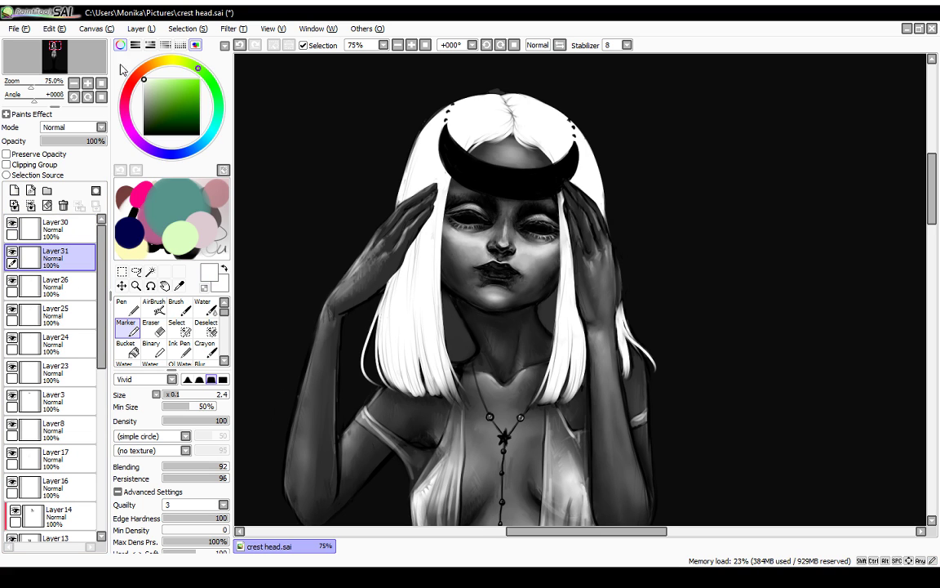
pyautogui.moveTo(569, 209); pyautogui.dragTo(573, 227)
pyautogui.moveTo(569, 212); pyautogui.dragTo(574, 243)
pyautogui.moveTo(575, 222); pyautogui.dragTo(577, 226)
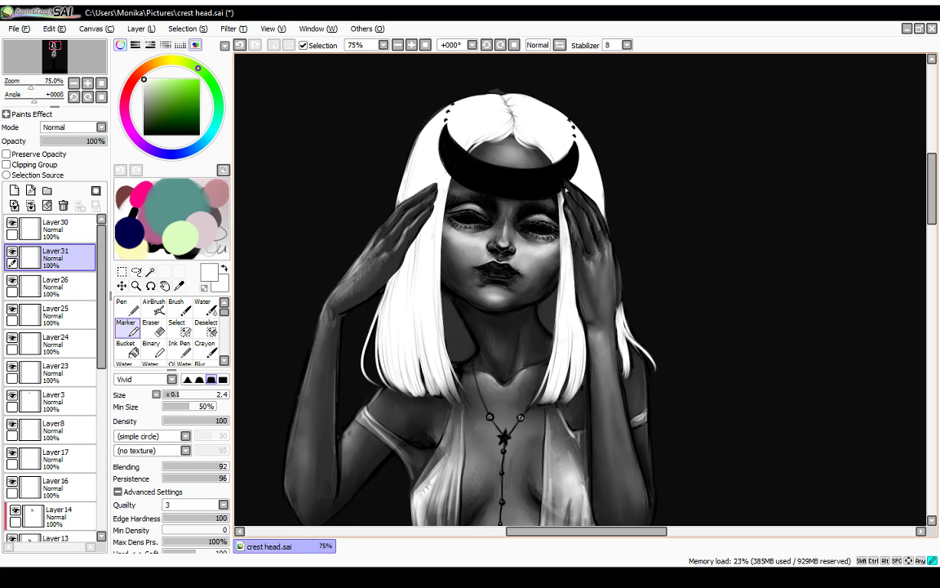
# Step: Paint short white Marker strokes around the fingertips of the hand on the right, below the crown's tip
pyautogui.moveTo(566, 188); pyautogui.dragTo(571, 198)
pyautogui.moveTo(567, 193); pyautogui.dragTo(571, 202)
pyautogui.moveTo(566, 193); pyautogui.dragTo(577, 213)
pyautogui.moveTo(568, 194); pyautogui.dragTo(585, 217)
pyautogui.moveTo(594, 241); pyautogui.dragTo(595, 246)
# Step: Paint white hair strokes along the outer edge of the right-hand fingers and ready the Water brush at size 19 for blending
pyautogui.moveTo(571, 193); pyautogui.dragTo(573, 189)
pyautogui.moveTo(568, 183); pyautogui.dragTo(577, 194)
pyautogui.moveTo(583, 198); pyautogui.dragTo(597, 219)
pyautogui.moveTo(588, 209); pyautogui.dragTo(598, 228)
pyautogui.moveTo(595, 222)
pyautogui.mouseDown()
pyautogui.moveTo(602, 240)
pyautogui.moveTo(600, 232)
pyautogui.mouseUp()
pyautogui.moveTo(585, 197); pyautogui.dragTo(607, 232)
pyautogui.click(204, 307)
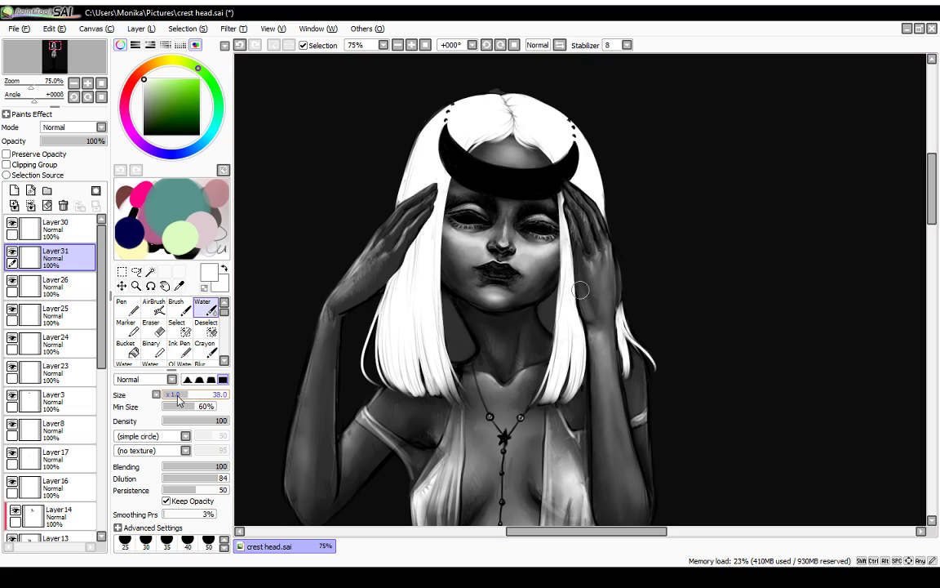
pyautogui.click(177, 395)
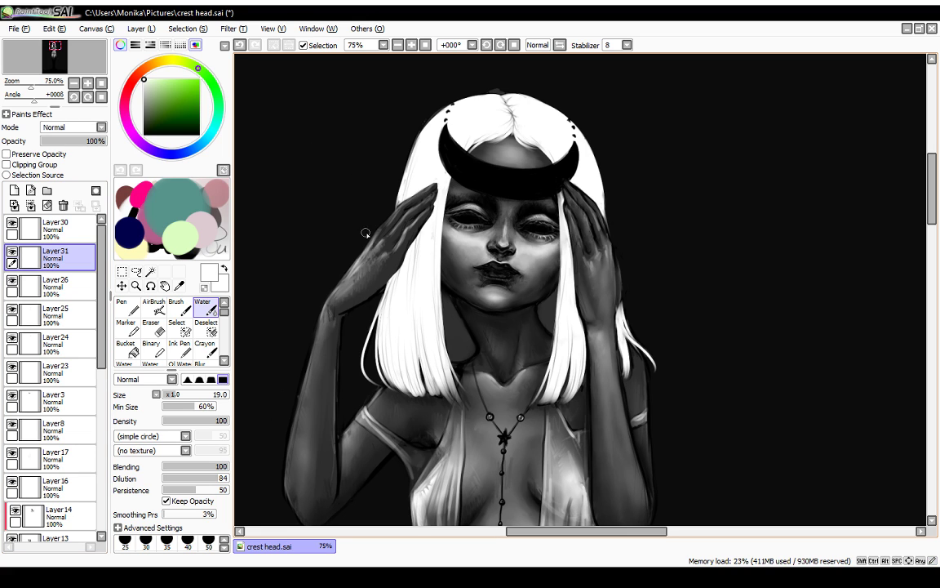
# Step: Check what Layer24, Layer3, Layer25 and Layer26 contain by hiding and showing each one
pyautogui.click(13, 338)
pyautogui.click(13, 338)
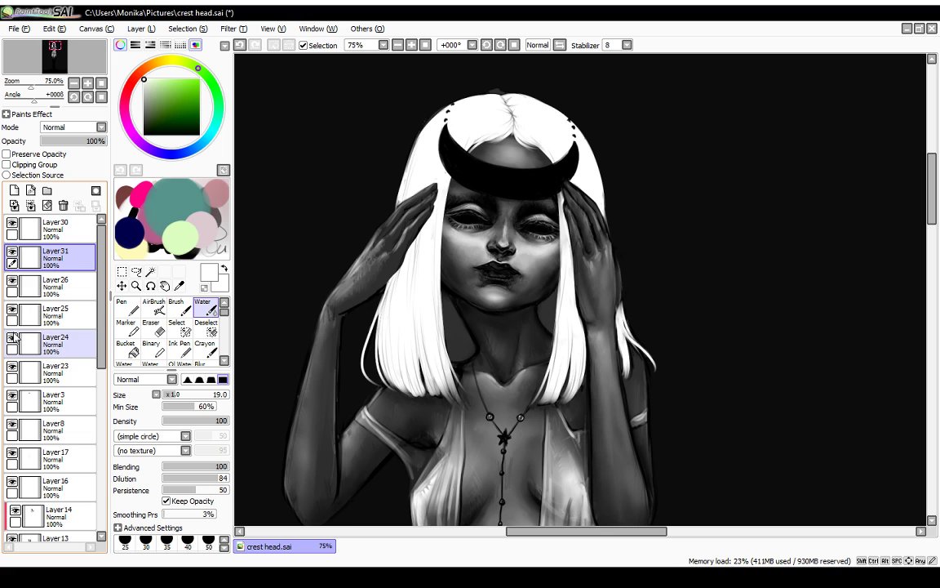
pyautogui.click(13, 395)
pyautogui.click(13, 396)
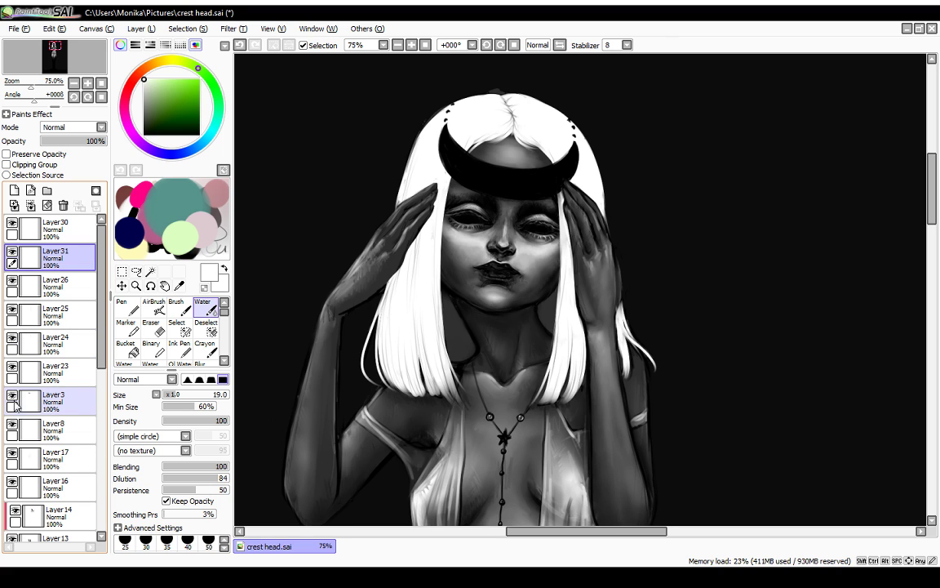
pyautogui.click(12, 338)
pyautogui.click(12, 338)
pyautogui.click(13, 309)
pyautogui.click(13, 309)
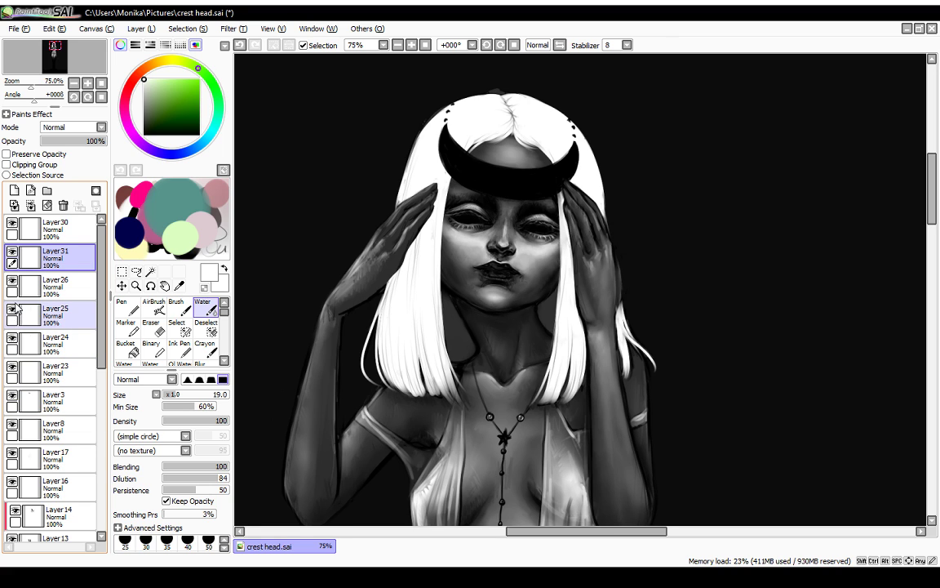
pyautogui.click(13, 281)
pyautogui.click(13, 281)
pyautogui.click(13, 281)
pyautogui.click(13, 280)
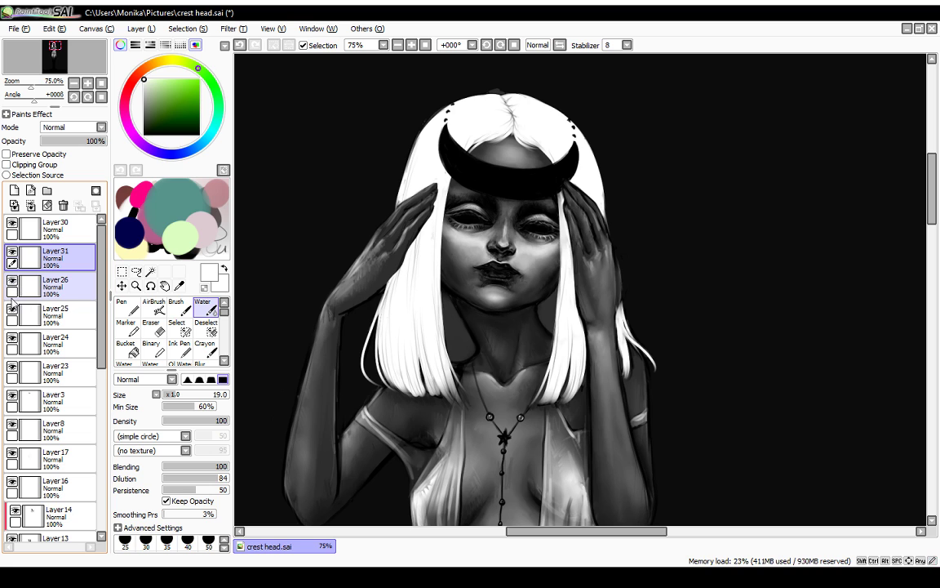
pyautogui.click(12, 309)
pyautogui.click(11, 312)
pyautogui.click(12, 282)
pyautogui.click(12, 282)
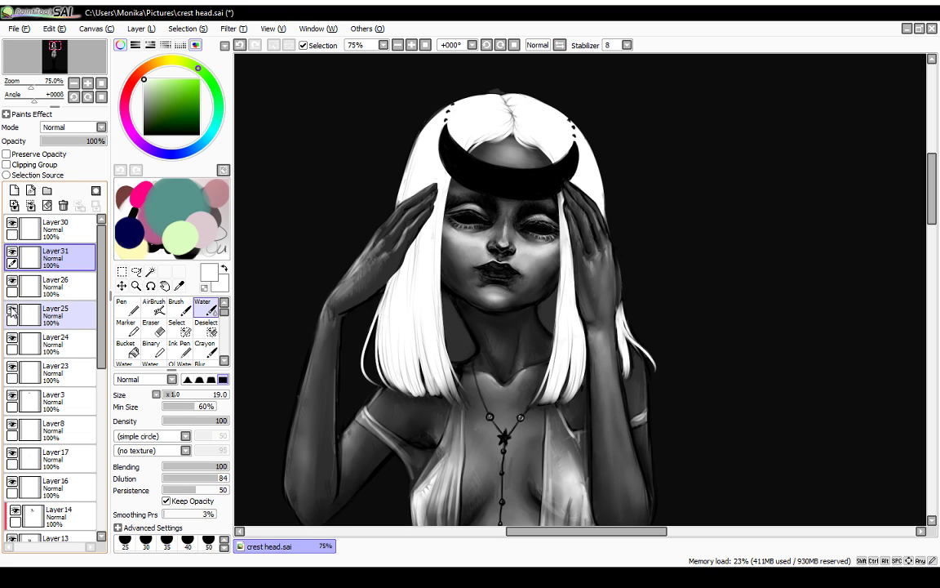
# Step: Check what Layer3, Layer8, Layer17 and Layer30 contribute by hiding and showing each one
pyautogui.click(12, 398)
pyautogui.click(12, 399)
pyautogui.click(12, 425)
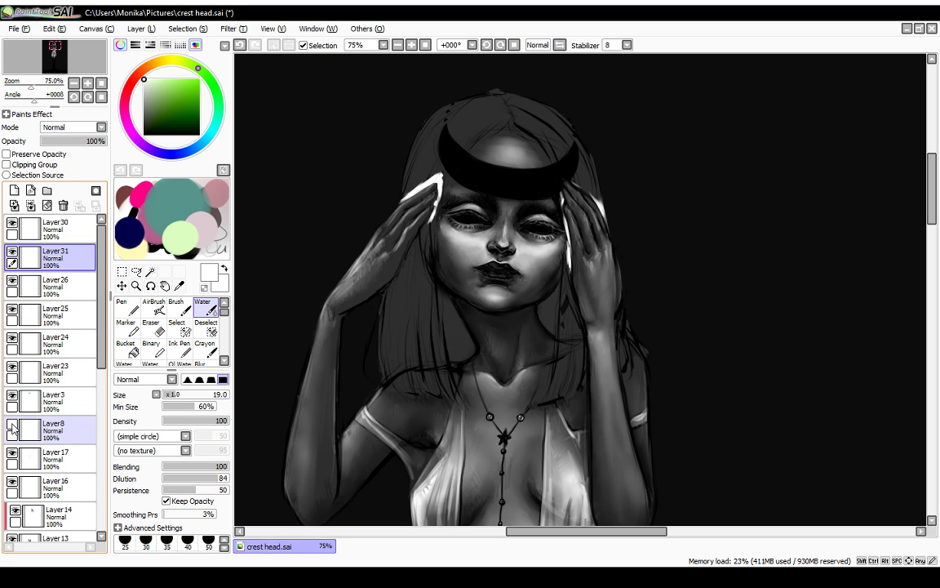
pyautogui.click(12, 424)
pyautogui.click(12, 425)
pyautogui.click(12, 425)
pyautogui.click(12, 453)
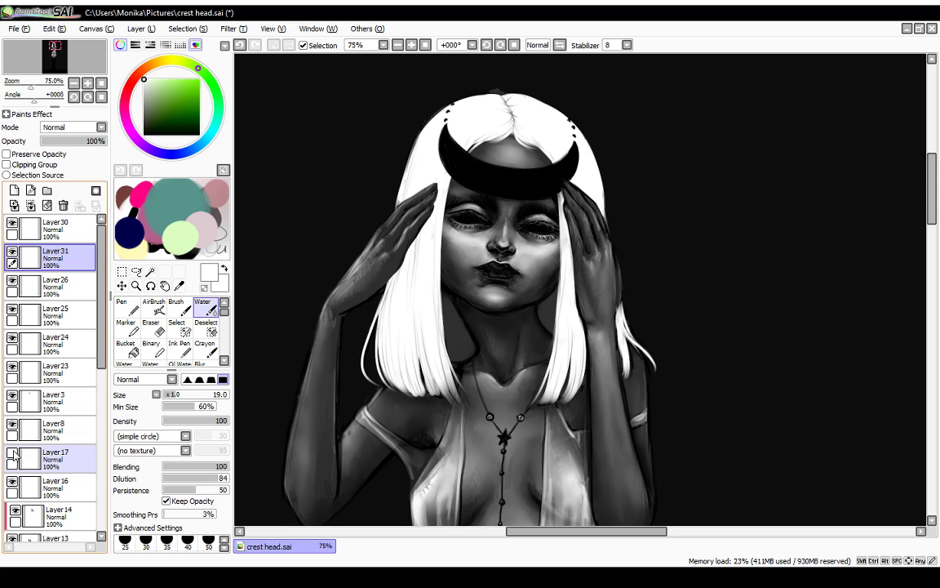
pyautogui.click(12, 453)
pyautogui.click(13, 223)
pyautogui.click(13, 223)
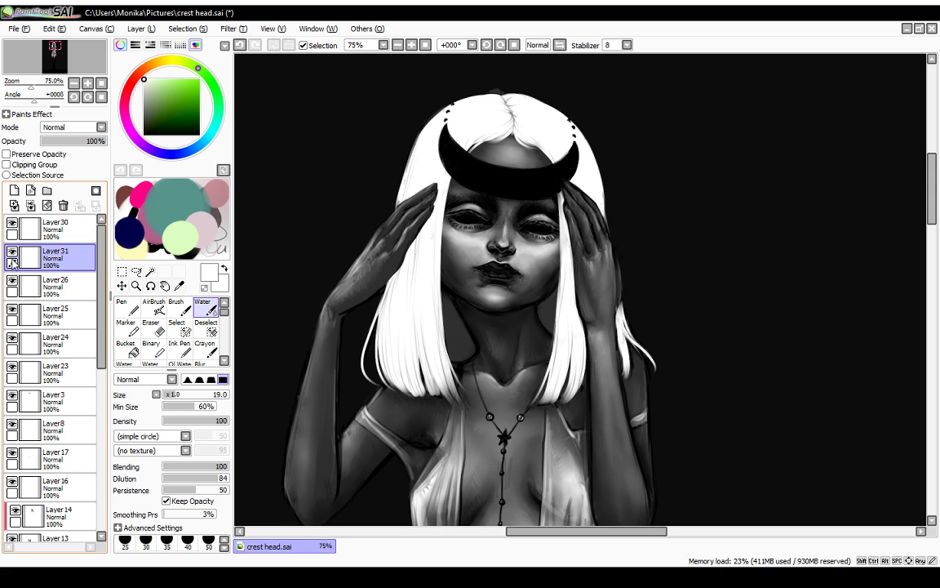
# Step: Recheck Layer26, Layer25, Layer24 and Layer23 by switching their visibility off and on
pyautogui.click(12, 280)
pyautogui.click(12, 280)
pyautogui.click(12, 280)
pyautogui.click(12, 280)
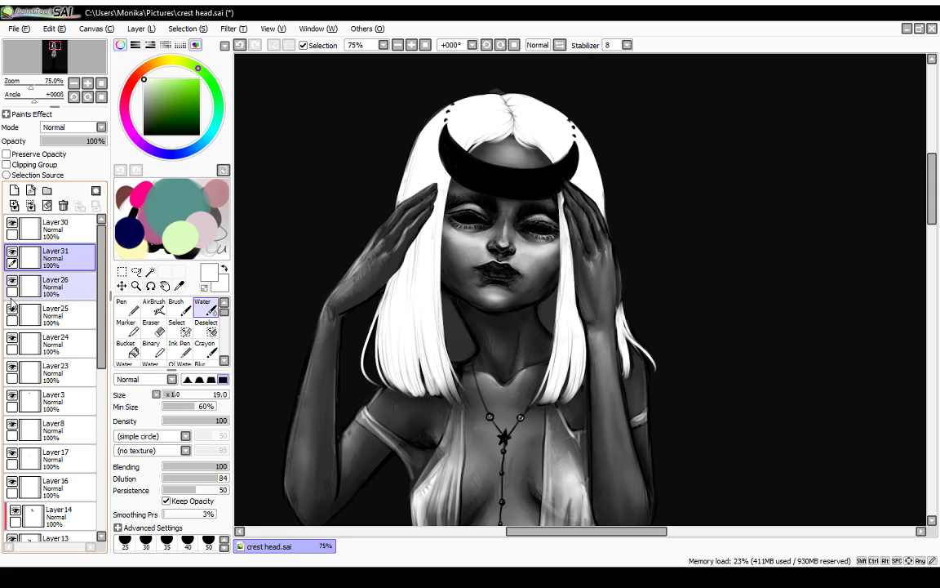
pyautogui.click(12, 310)
pyautogui.click(11, 309)
pyautogui.click(12, 337)
pyautogui.click(12, 337)
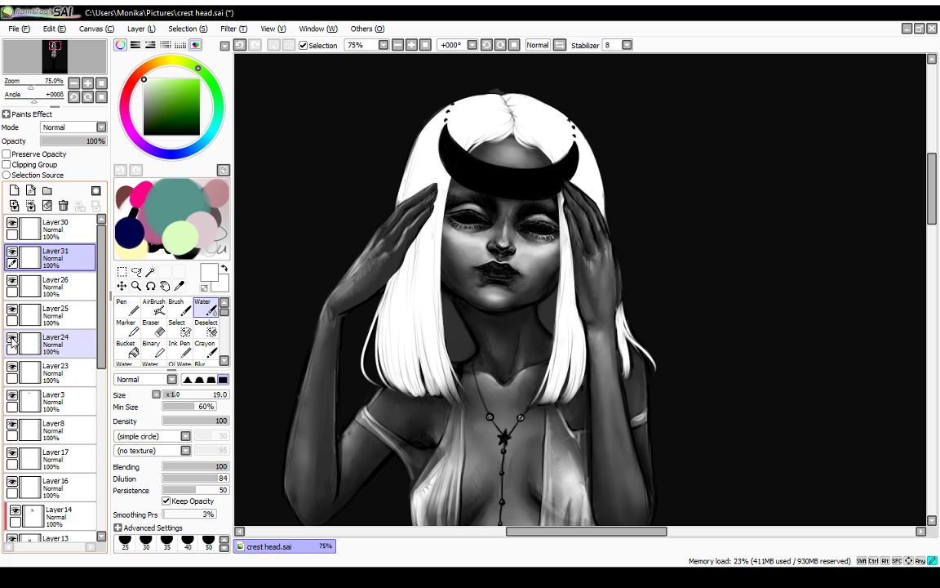
pyautogui.click(12, 369)
pyautogui.click(11, 369)
pyautogui.click(11, 369)
pyautogui.click(11, 369)
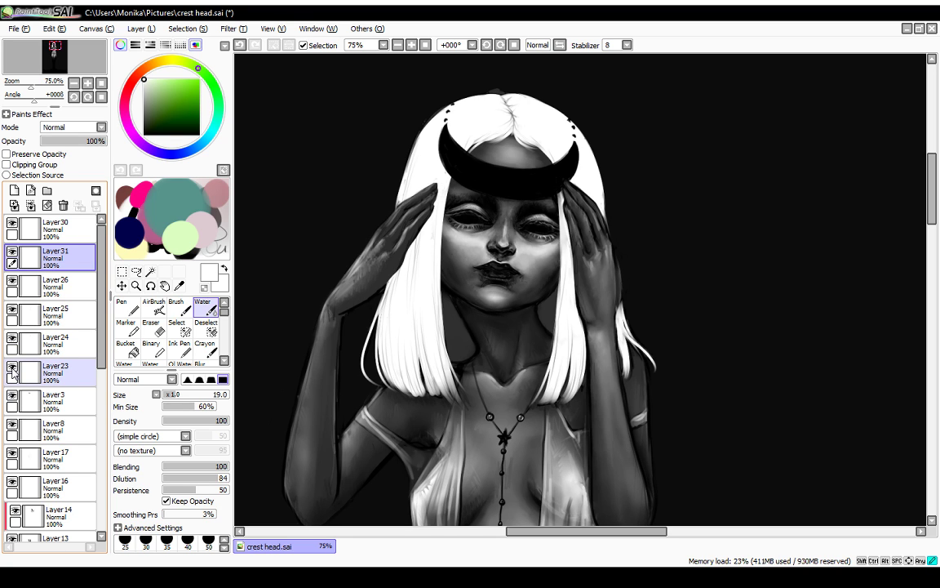
pyautogui.click(12, 369)
pyautogui.click(12, 369)
# Step: View the whole figure down to the feet at 25% zoom and activate the bottom Layer2 with the Magic Wand
pyautogui.moveTo(97, 325); pyautogui.dragTo(84, 486)
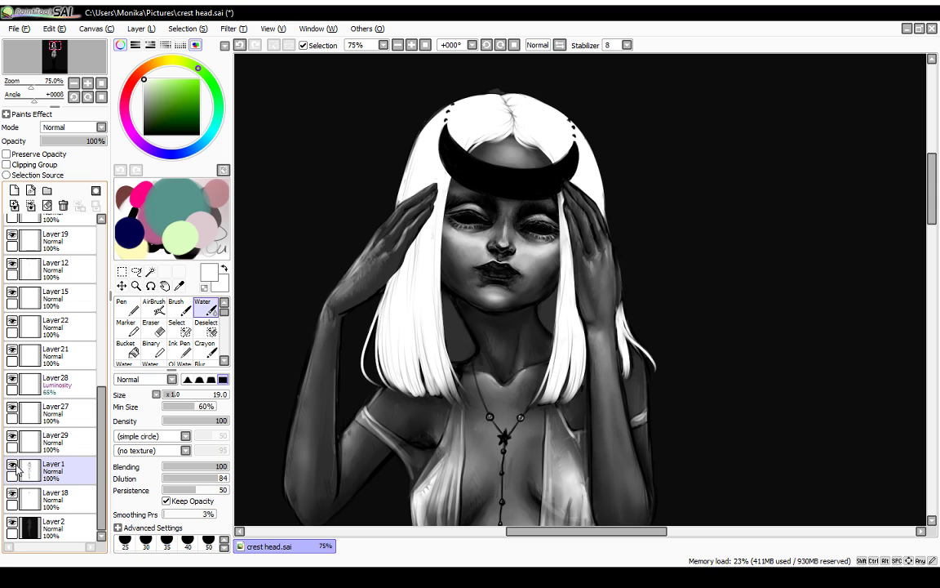
pyautogui.click(49, 470)
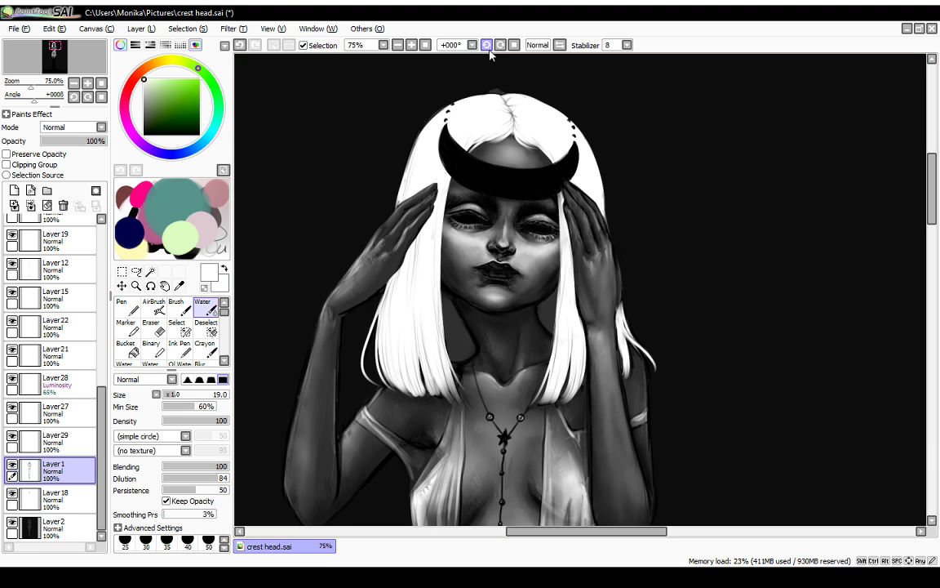
pyautogui.click(398, 46)
pyautogui.click(398, 46)
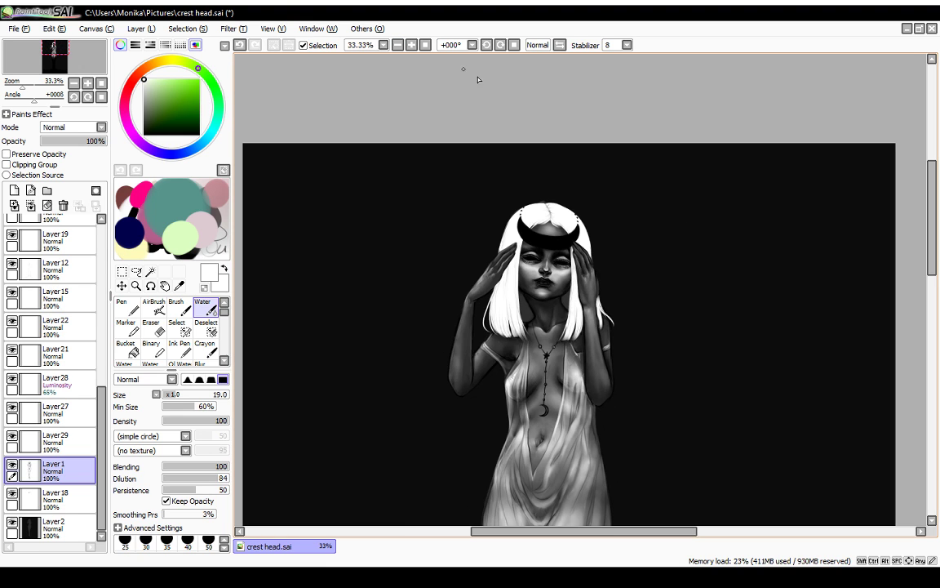
pyautogui.click(398, 45)
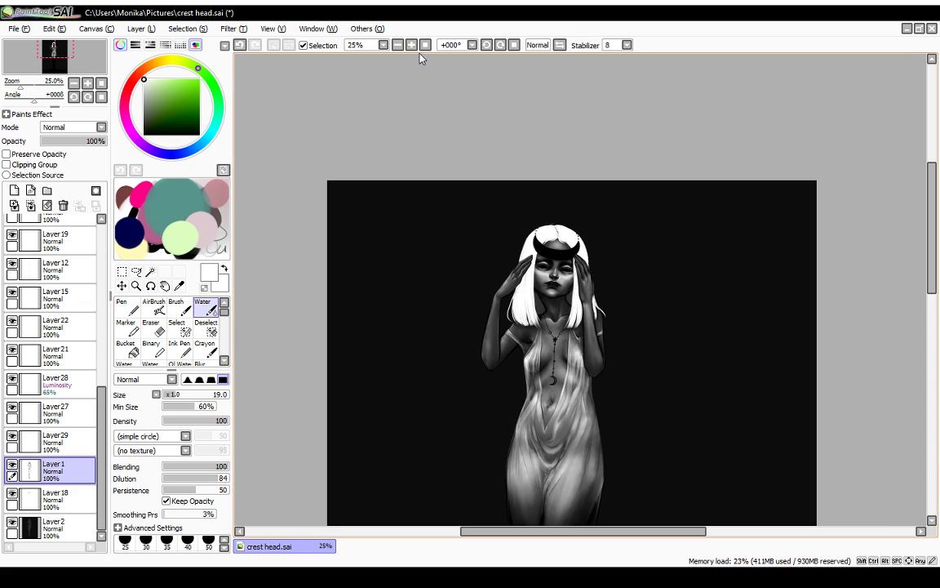
pyautogui.moveTo(930, 249); pyautogui.dragTo(931, 290)
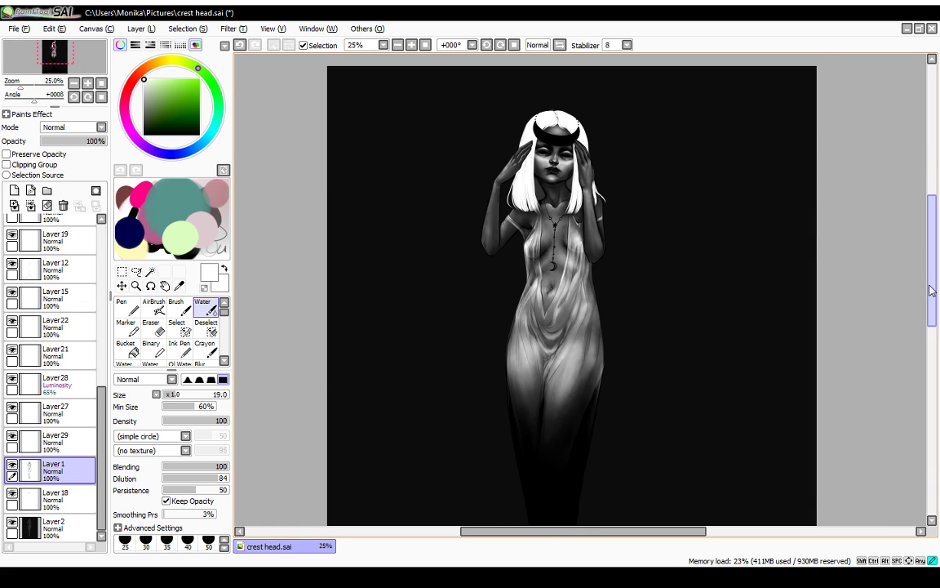
pyautogui.moveTo(930, 290); pyautogui.dragTo(930, 328)
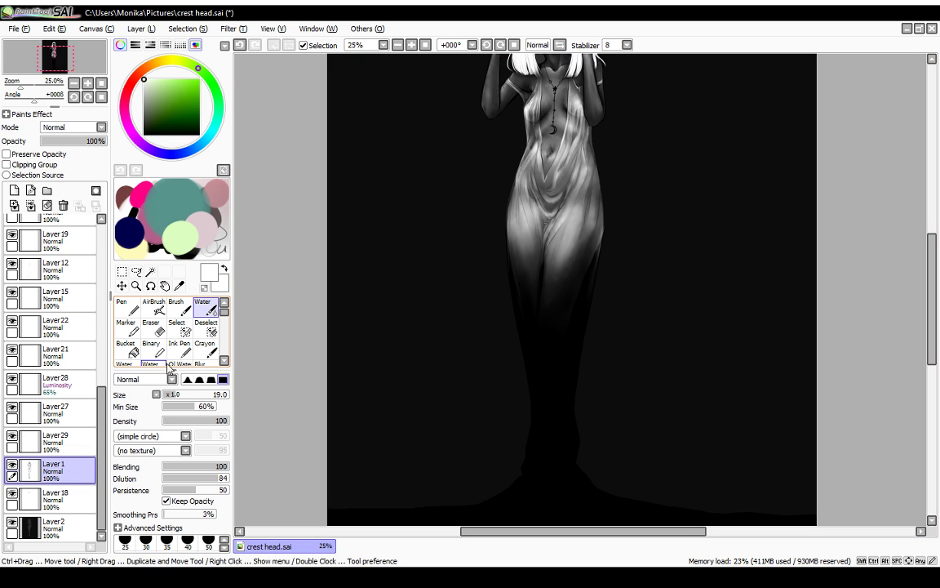
pyautogui.click(50, 528)
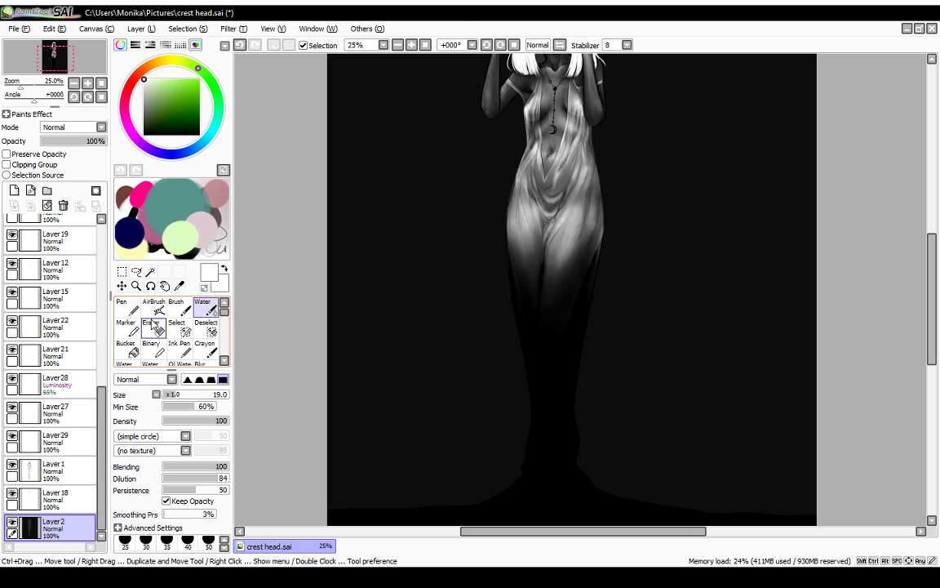
pyautogui.click(150, 271)
# Step: Try to select the background on Layer2 with Transparency (Fuzzy) detection, raising the difference to 255, and undo the selections
pyautogui.click(347, 265)
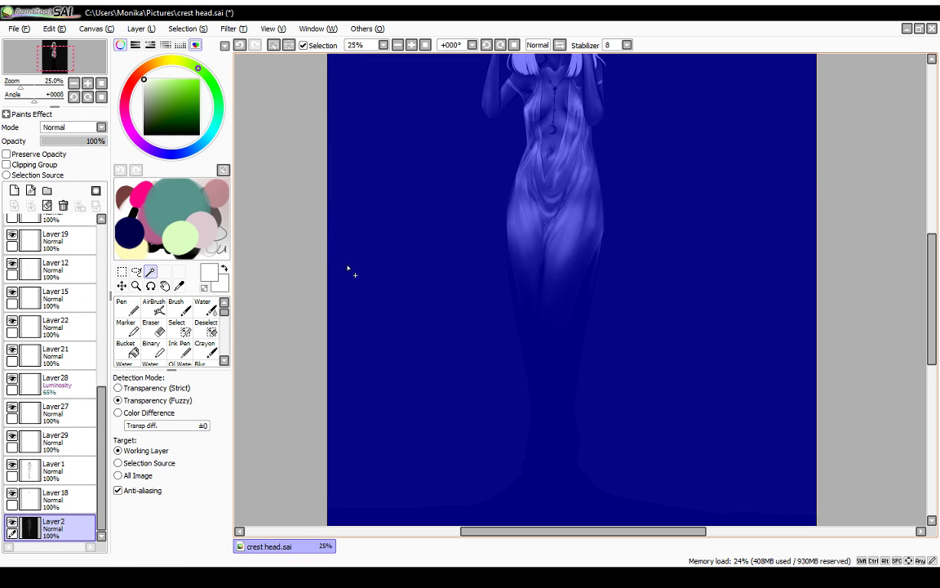
pyautogui.click(145, 426)
pyautogui.moveTo(146, 426); pyautogui.dragTo(285, 384)
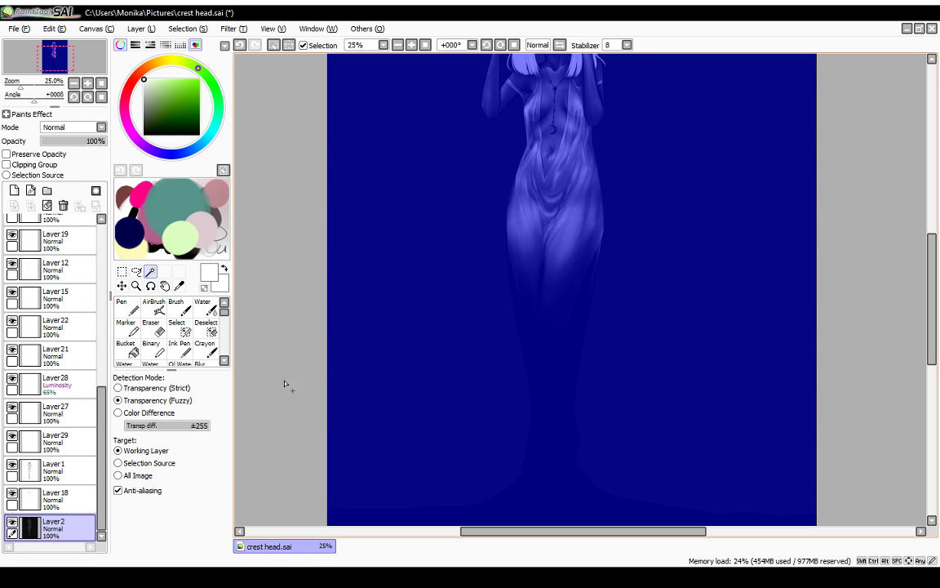
pyautogui.hotkey('ctrl', 'z')
pyautogui.click(413, 314)
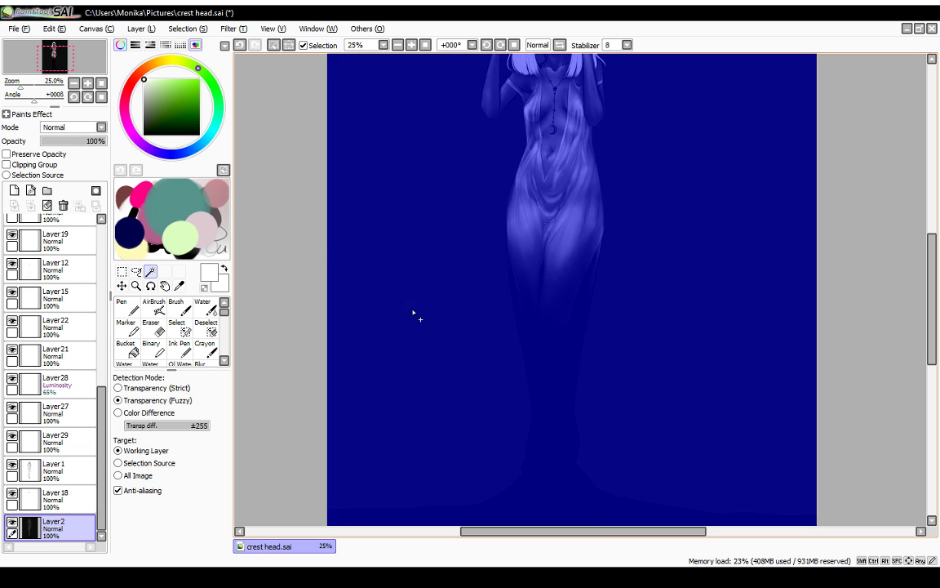
pyautogui.hotkey('ctrl', 'z')
# Step: Select the dark background around the figure on Layer2 with the Magic Wand, using Color Difference detection
pyautogui.click(119, 413)
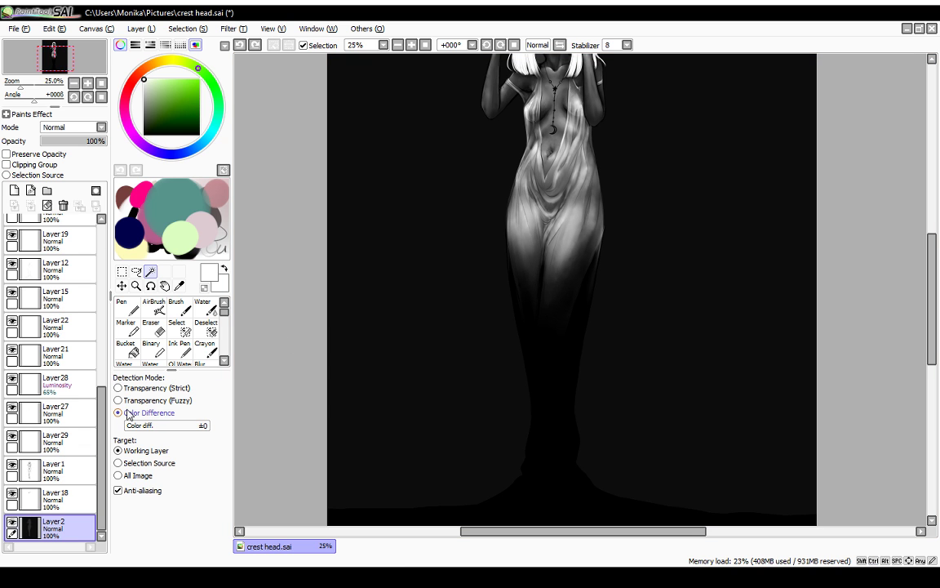
pyautogui.click(364, 330)
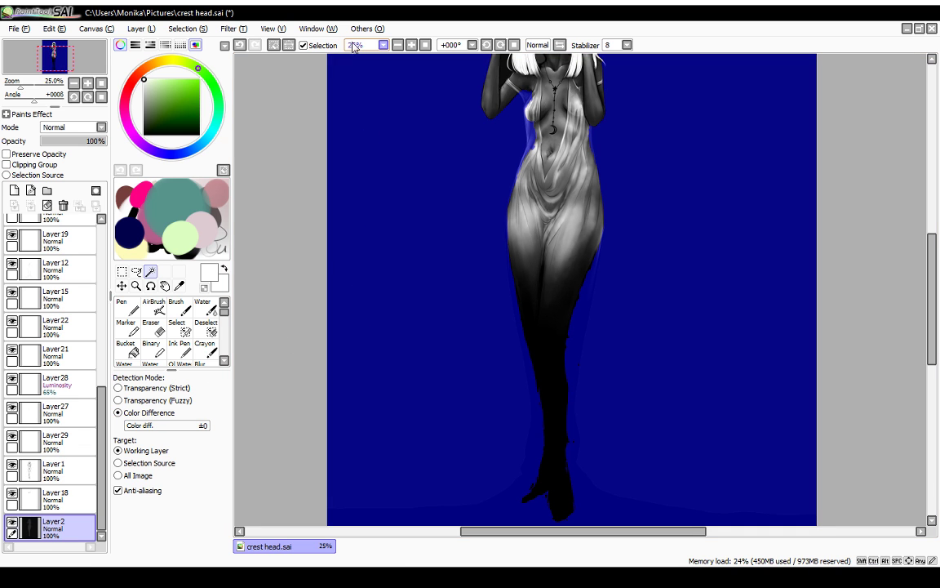
pyautogui.click(398, 45)
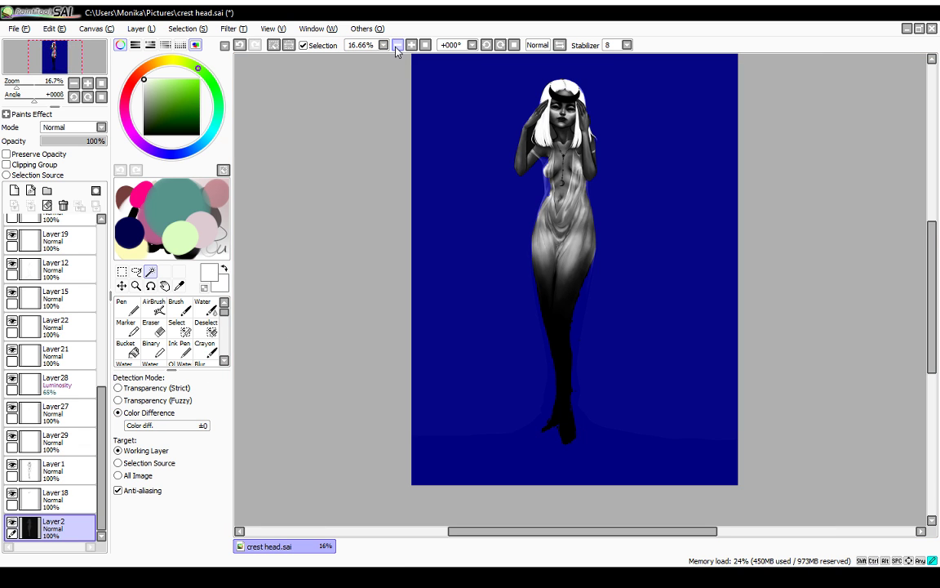
pyautogui.click(241, 30)
pyautogui.click(244, 47)
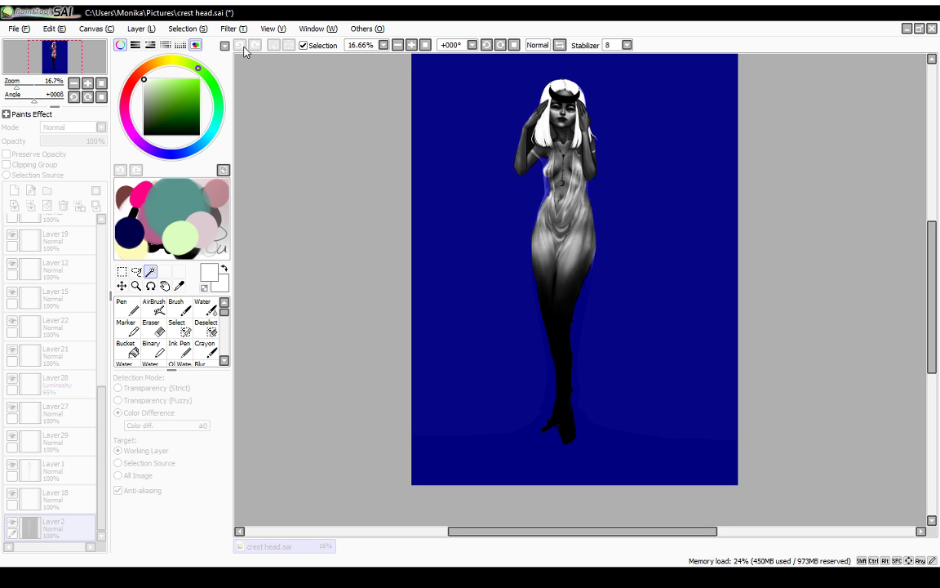
pyautogui.click(373, 282)
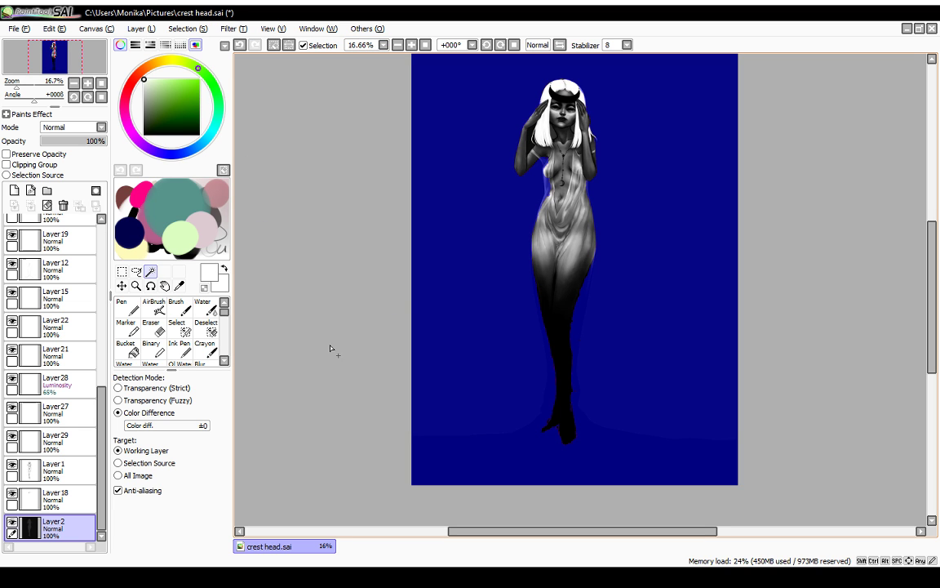
# Step: Clear the selection around the figure on Layer2 and view the result from the head down at 25% zoom
pyautogui.click(122, 271)
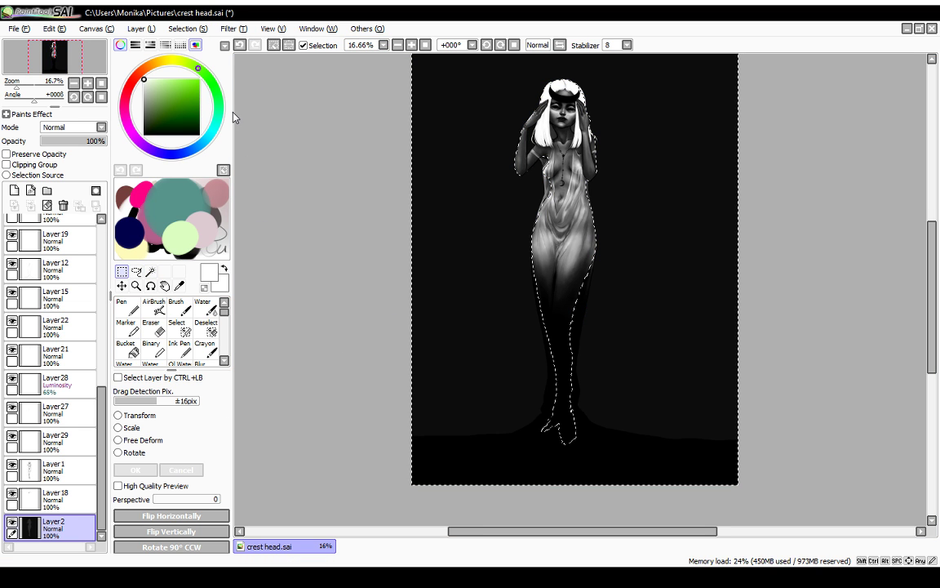
pyautogui.click(249, 44)
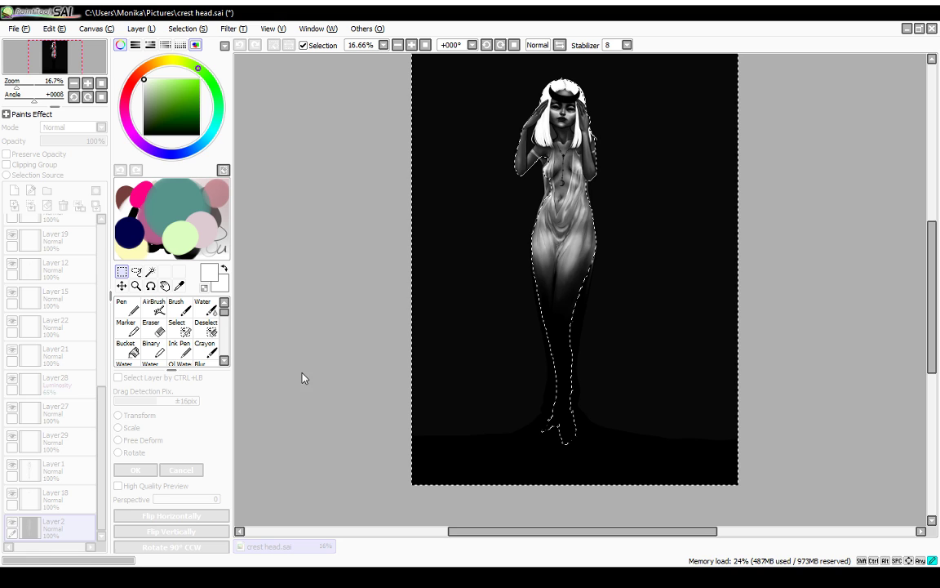
pyautogui.hotkey('ctrl', 'd')
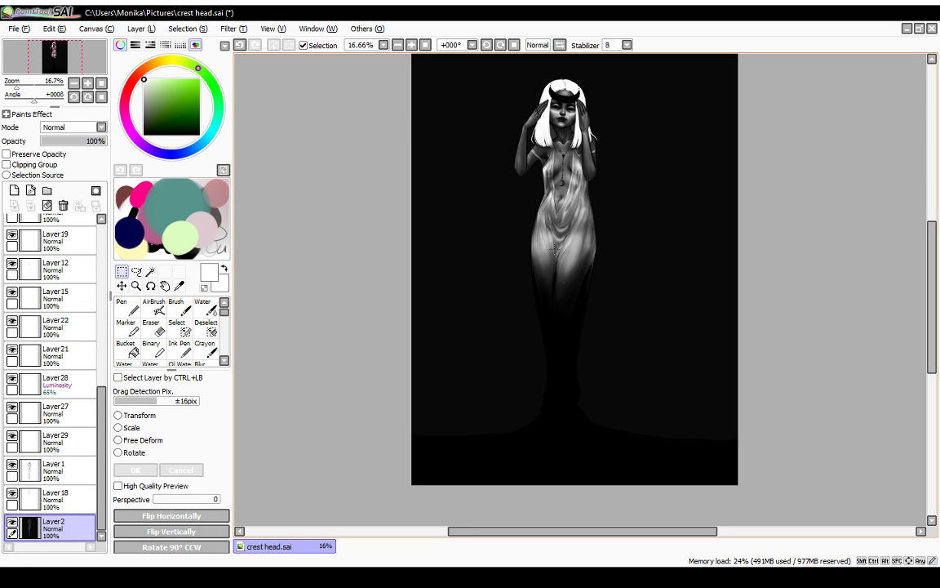
pyautogui.scroll(1, 563, 234)
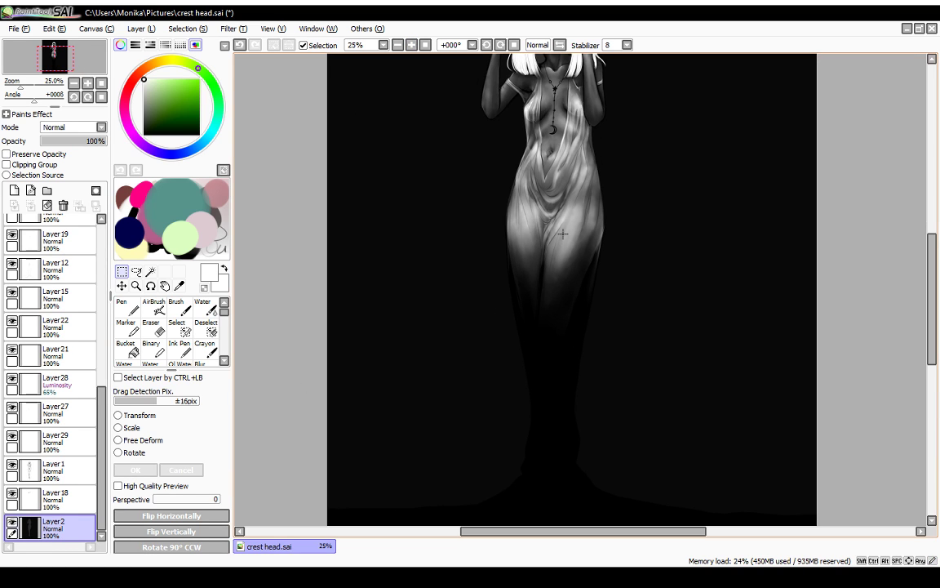
pyautogui.moveTo(932, 265); pyautogui.dragTo(933, 229)
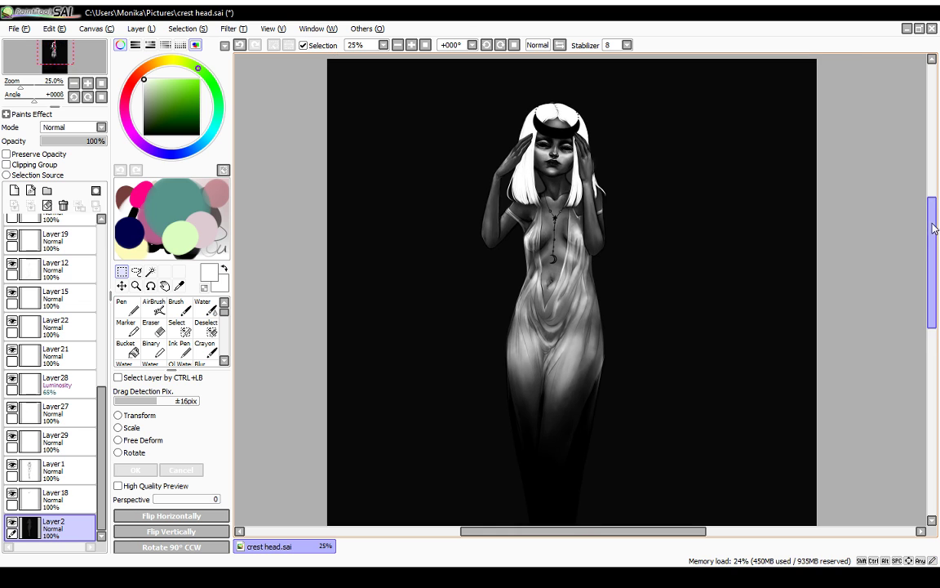
# Step: Undo back to the background selection and clear it again, comparing the background around the figure at 33.33% zoom
pyautogui.hotkey('ctrl', 'z')
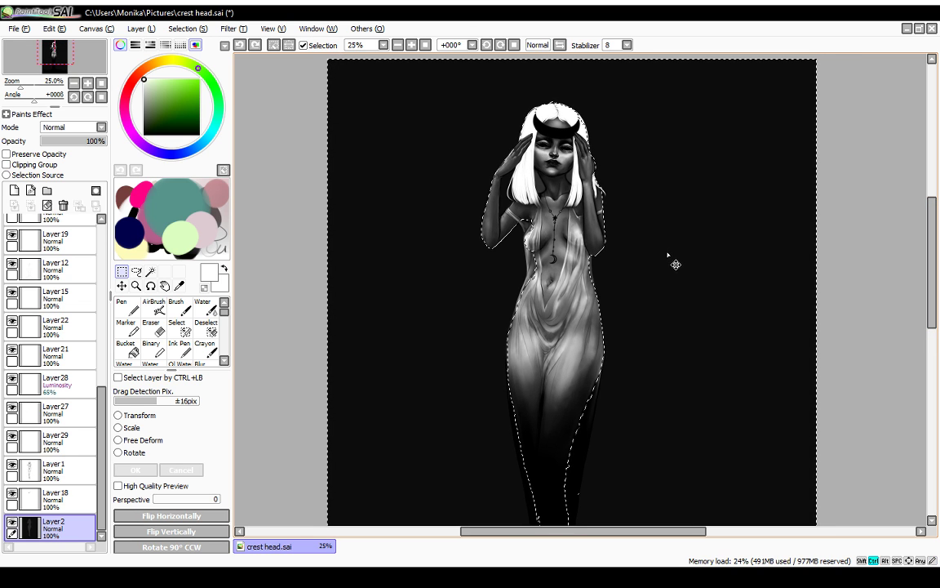
pyautogui.hotkey('ctrl', 'd')
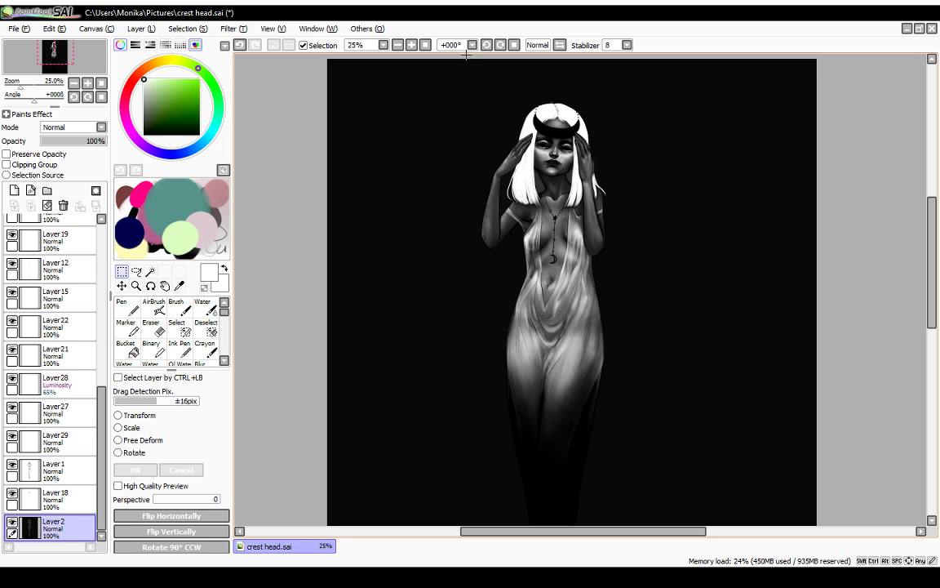
pyautogui.click(412, 47)
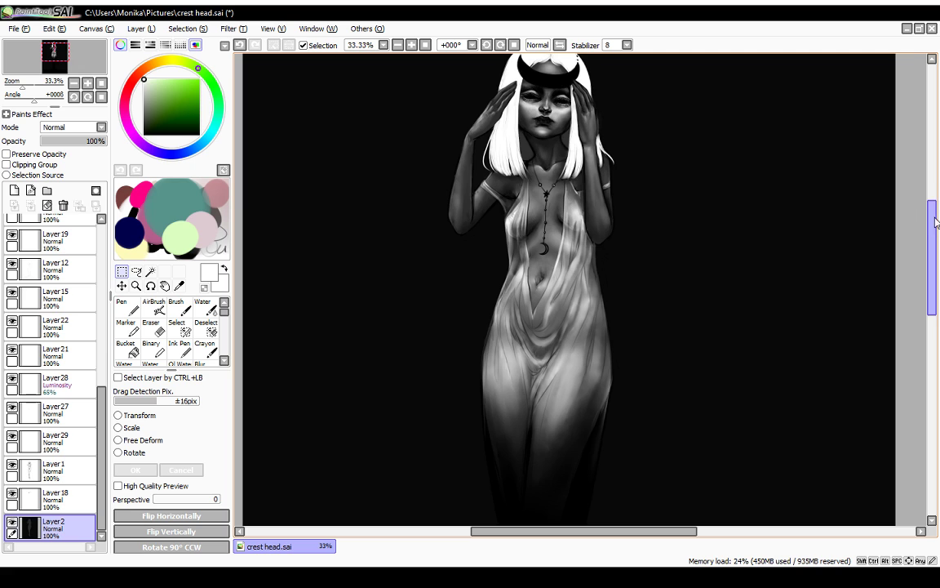
pyautogui.moveTo(932, 220); pyautogui.dragTo(932, 201)
pyautogui.hotkey('ctrl', 'z')
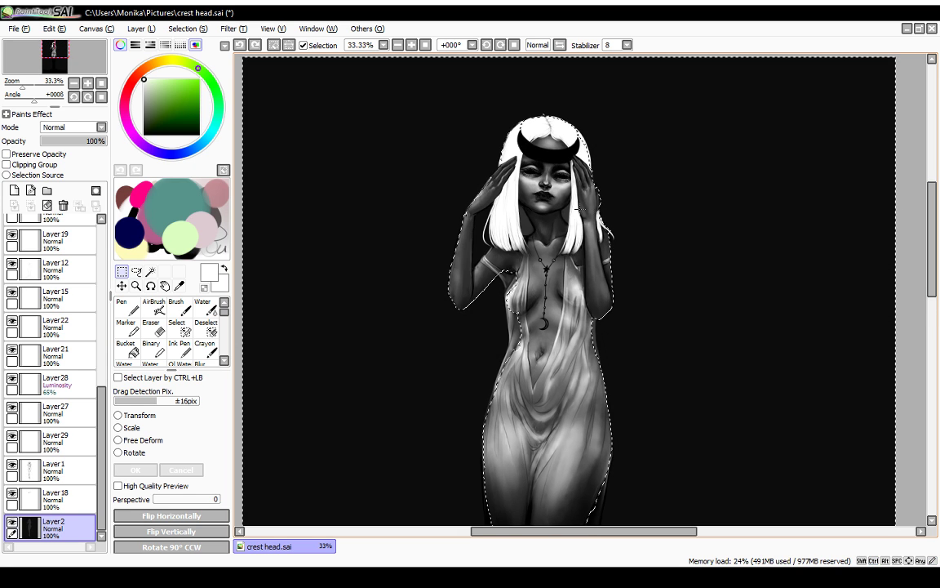
pyautogui.hotkey('ctrl', 'd')
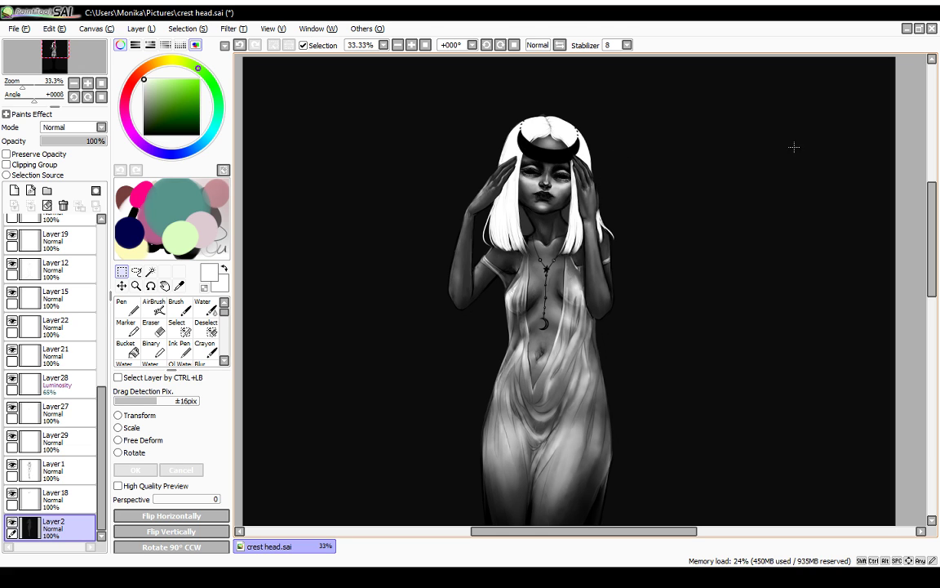
# Step: Compare the painting by switching Layer2 and Layer1 off and on, and make Layer1 the active layer
pyautogui.moveTo(931, 222); pyautogui.dragTo(928, 260)
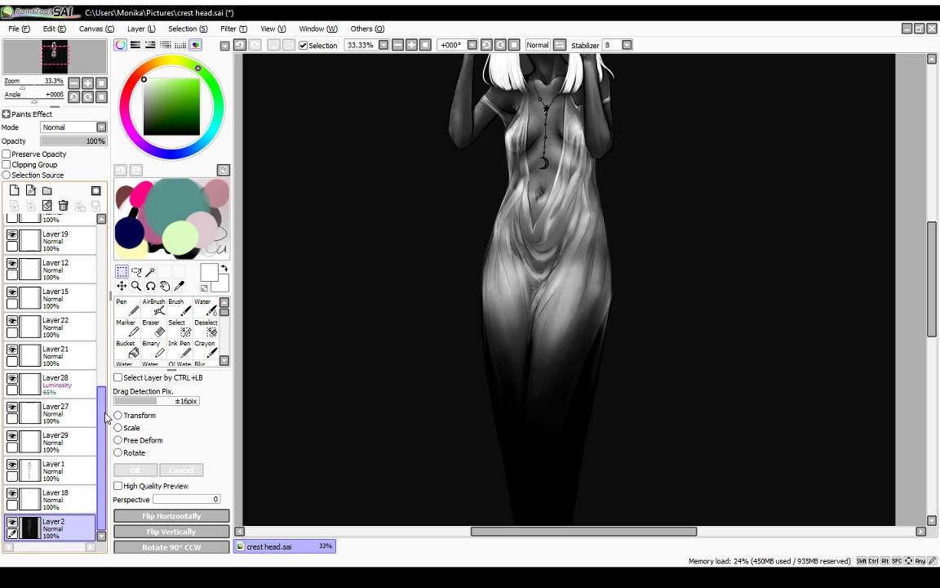
pyautogui.click(13, 522)
pyautogui.click(13, 522)
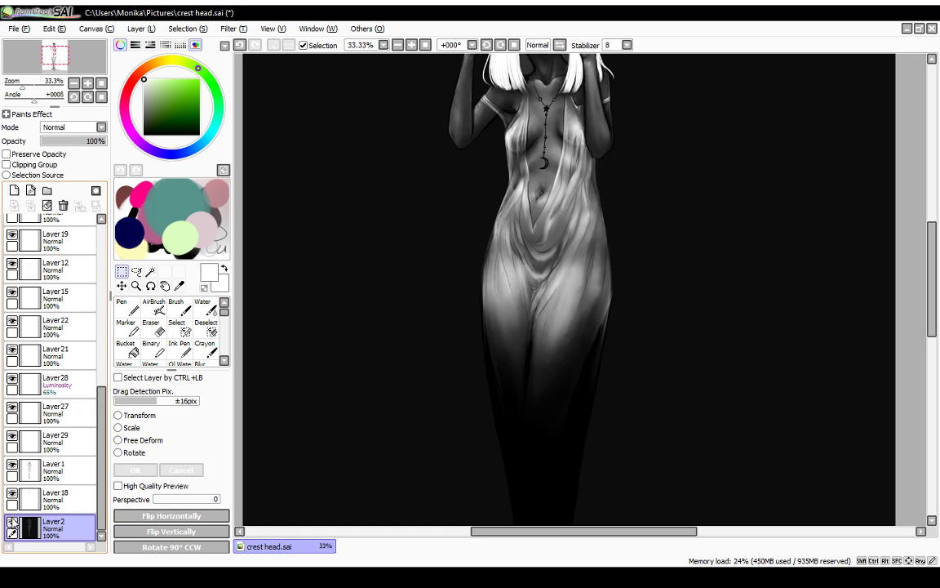
pyautogui.click(12, 465)
pyautogui.click(12, 465)
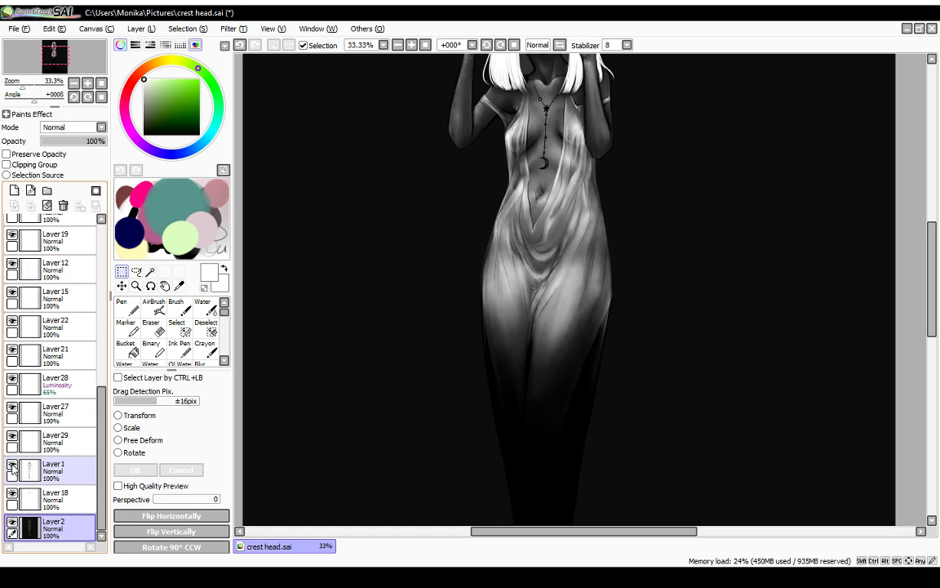
pyautogui.click(12, 465)
pyautogui.click(12, 466)
pyautogui.click(12, 466)
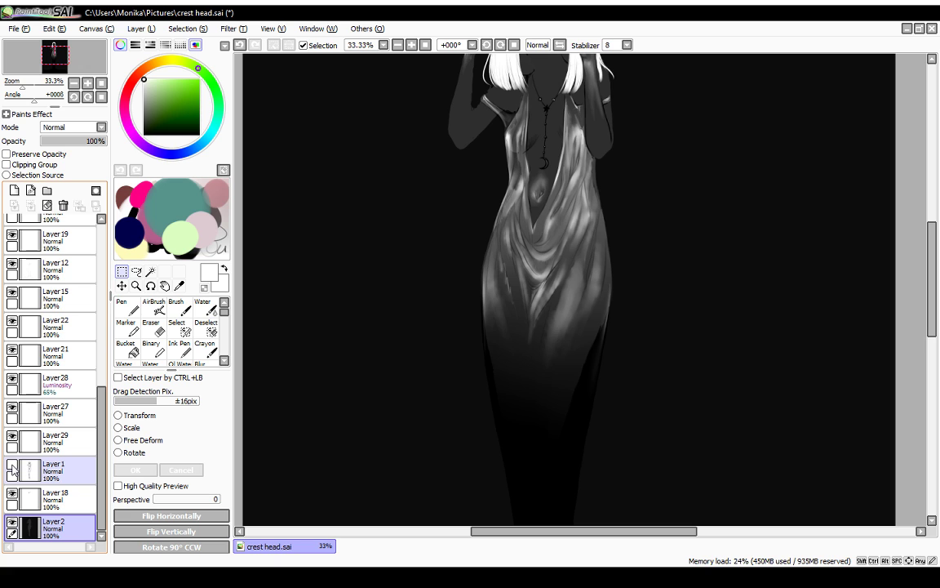
pyautogui.click(12, 467)
pyautogui.click(12, 466)
pyautogui.click(13, 467)
pyautogui.click(12, 467)
pyautogui.click(12, 467)
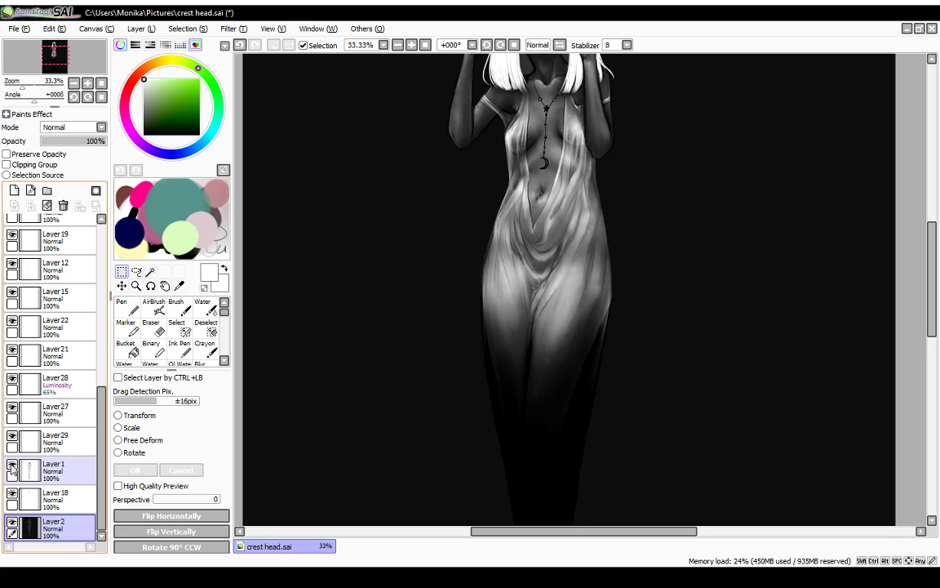
pyautogui.click(12, 465)
pyautogui.click(12, 464)
pyautogui.click(37, 471)
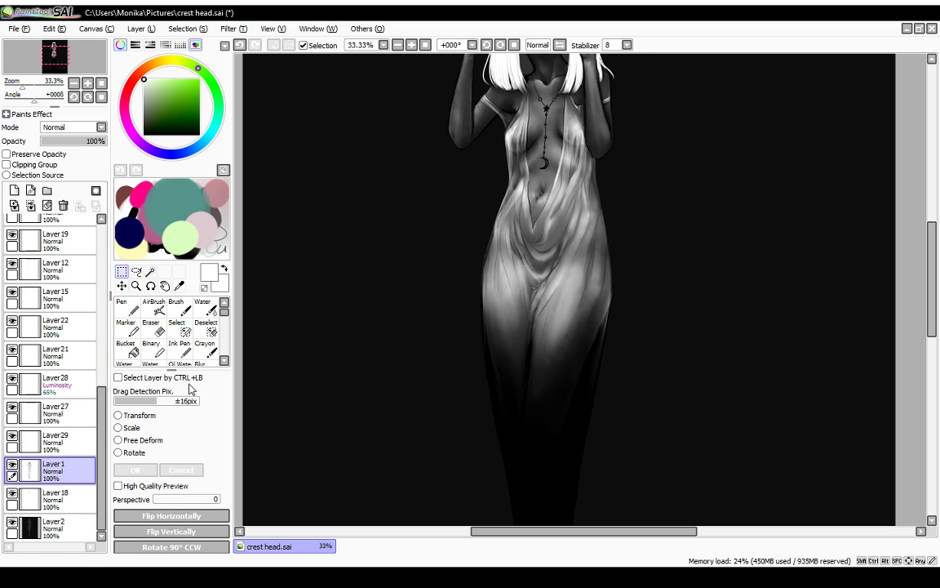
# Step: Try to blend the outer edge of the dress at the hip on Layer1 with the Water brush, and undo the strokes
pyautogui.click(152, 326)
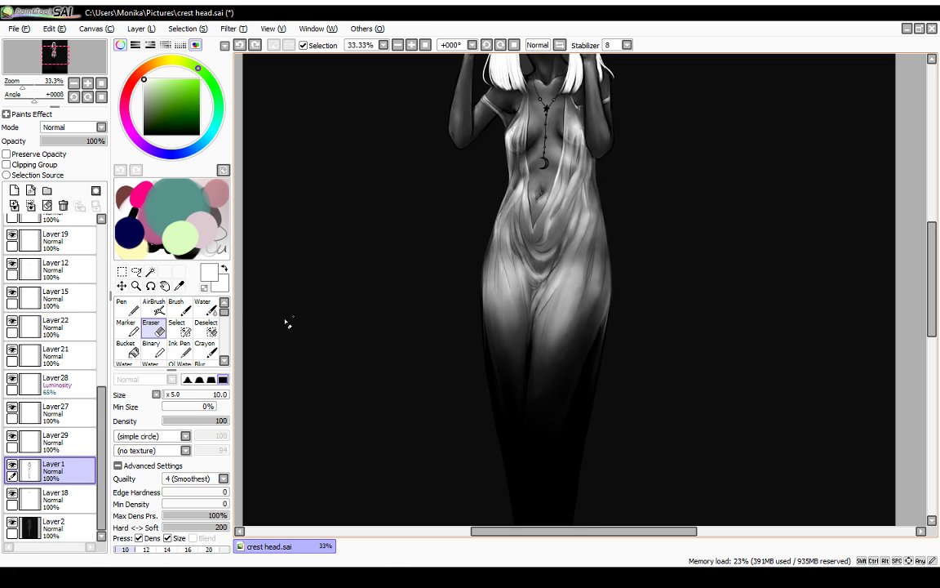
pyautogui.click(202, 307)
pyautogui.moveTo(493, 232); pyautogui.dragTo(492, 242)
pyautogui.moveTo(494, 231); pyautogui.dragTo(487, 256)
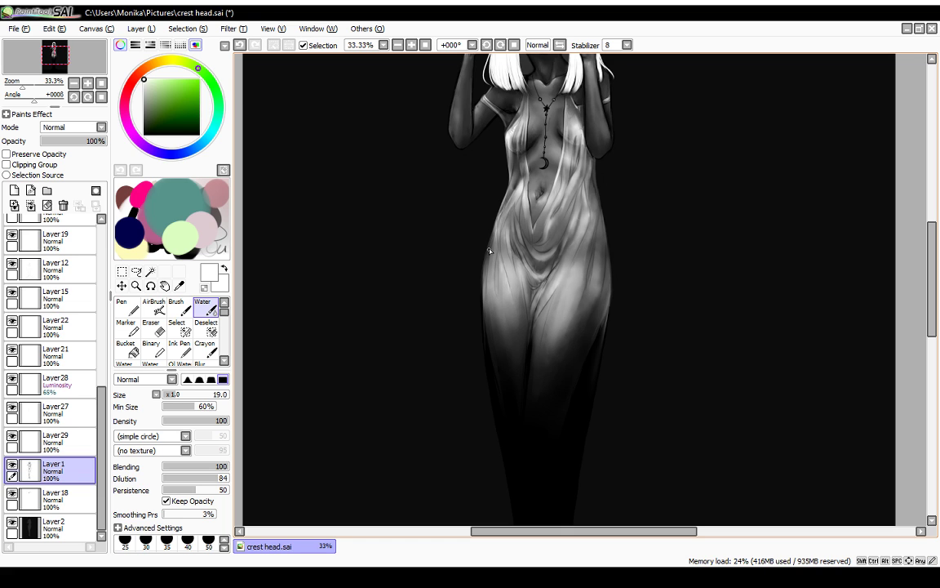
pyautogui.hotkey('ctrl', 'z')
pyautogui.moveTo(493, 237); pyautogui.dragTo(485, 297)
pyautogui.hotkey('ctrl', 'z')
# Step: Examine the dress folds around the hips at 75% zoom by repeatedly switching Layer1 off and on
pyautogui.click(411, 46)
pyautogui.click(411, 46)
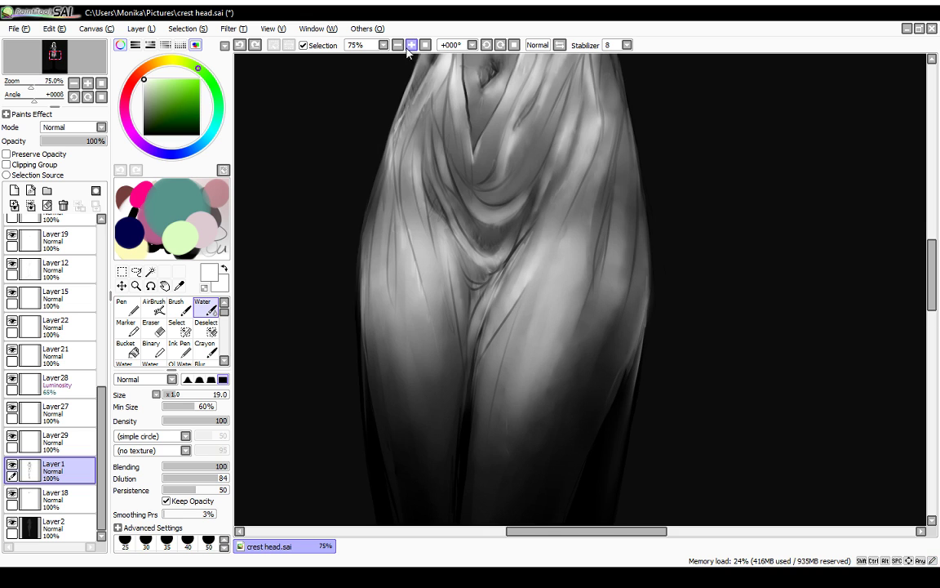
pyautogui.click(12, 465)
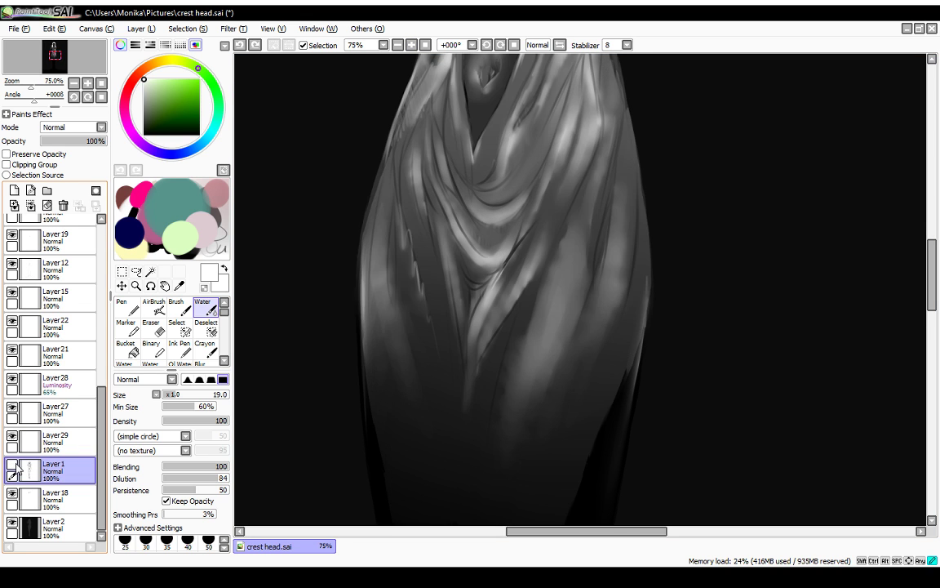
pyautogui.click(12, 464)
pyautogui.click(13, 464)
pyautogui.click(12, 464)
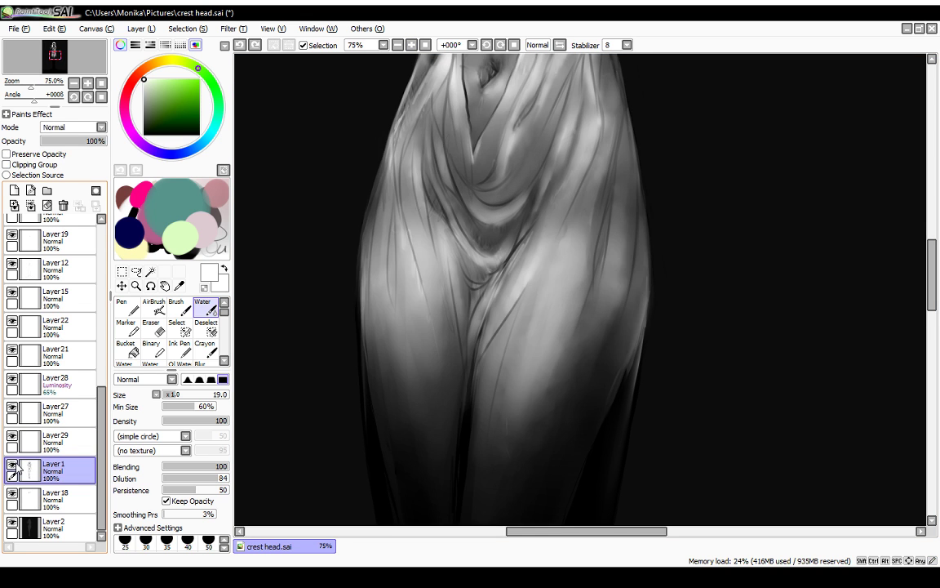
pyautogui.click(13, 464)
pyautogui.click(12, 465)
pyautogui.click(12, 465)
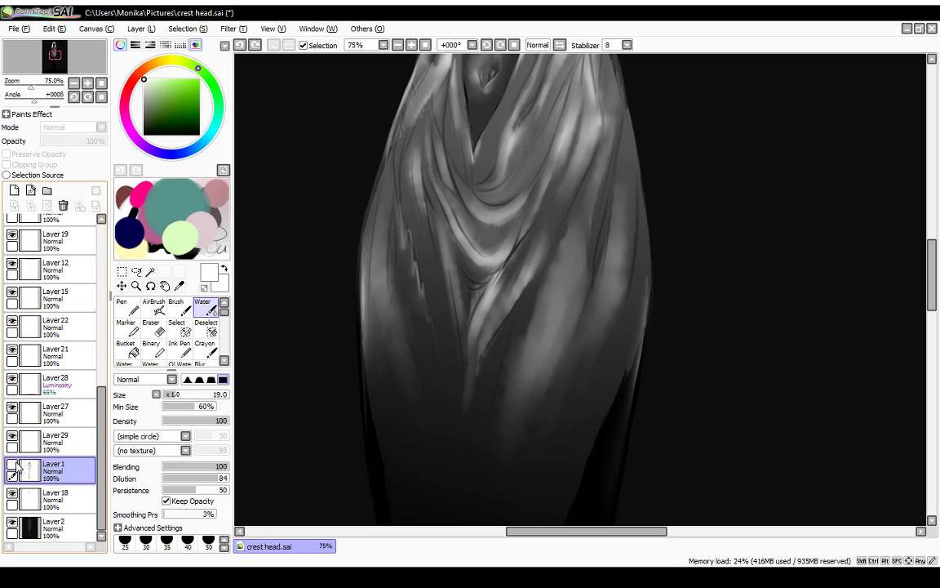
pyautogui.click(13, 465)
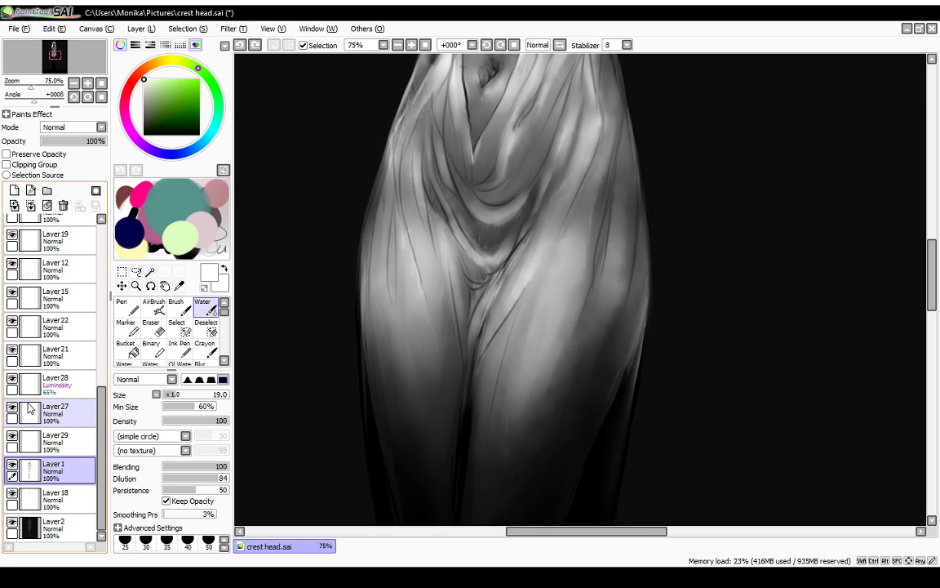
pyautogui.click(12, 464)
pyautogui.click(12, 464)
pyautogui.click(13, 465)
pyautogui.click(12, 464)
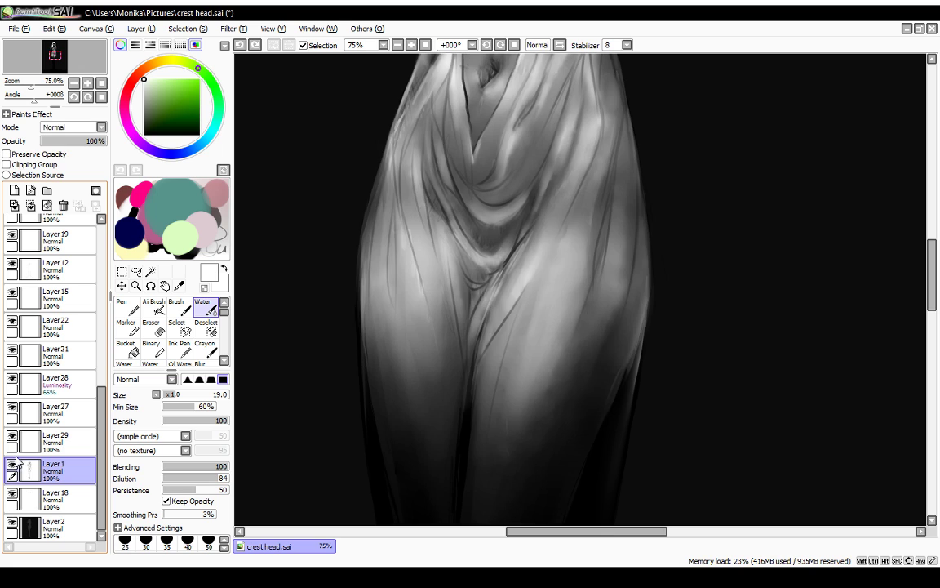
# Step: Check the whole figure, return to the head at 75% zoom, and add a new layer above Layer1 for the Marker
pyautogui.click(397, 45)
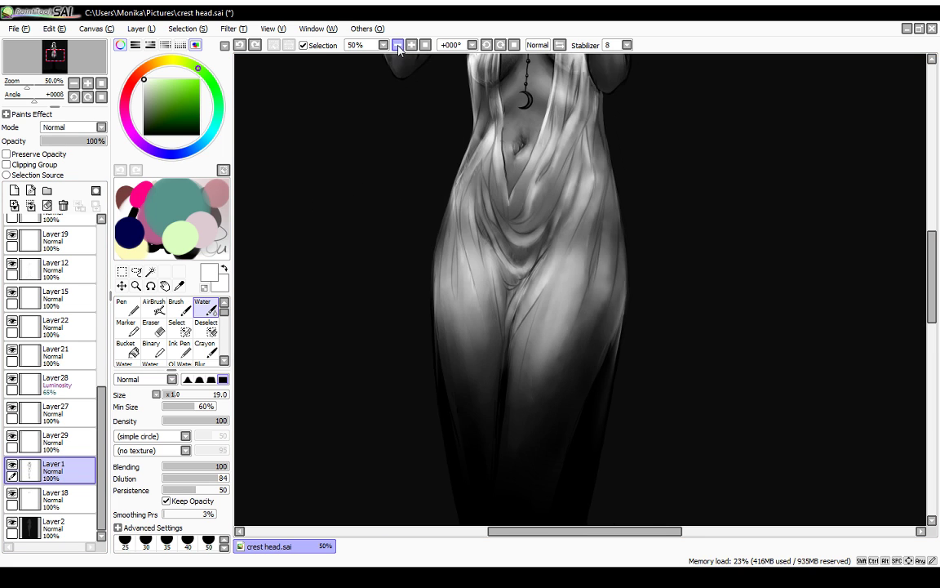
pyautogui.click(398, 45)
pyautogui.click(398, 45)
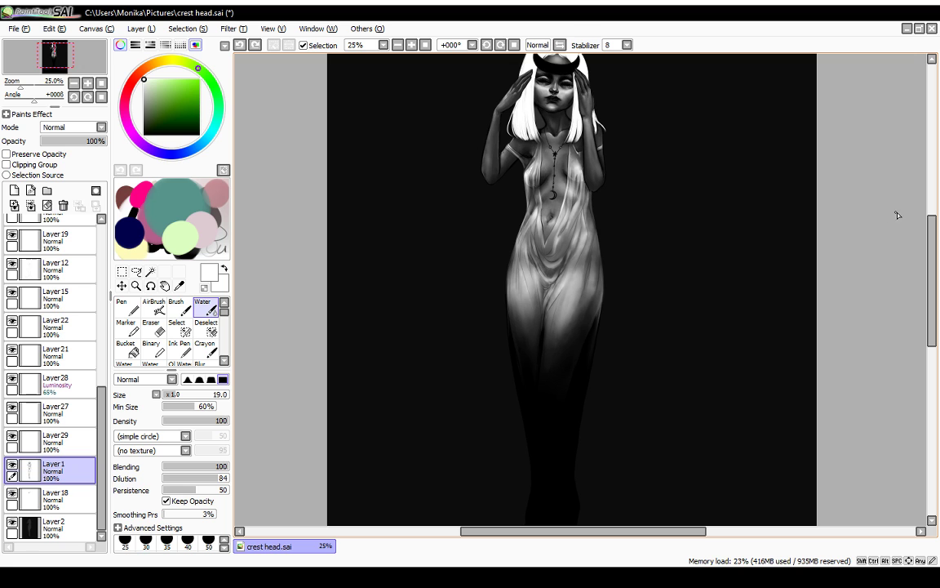
pyautogui.click(412, 45)
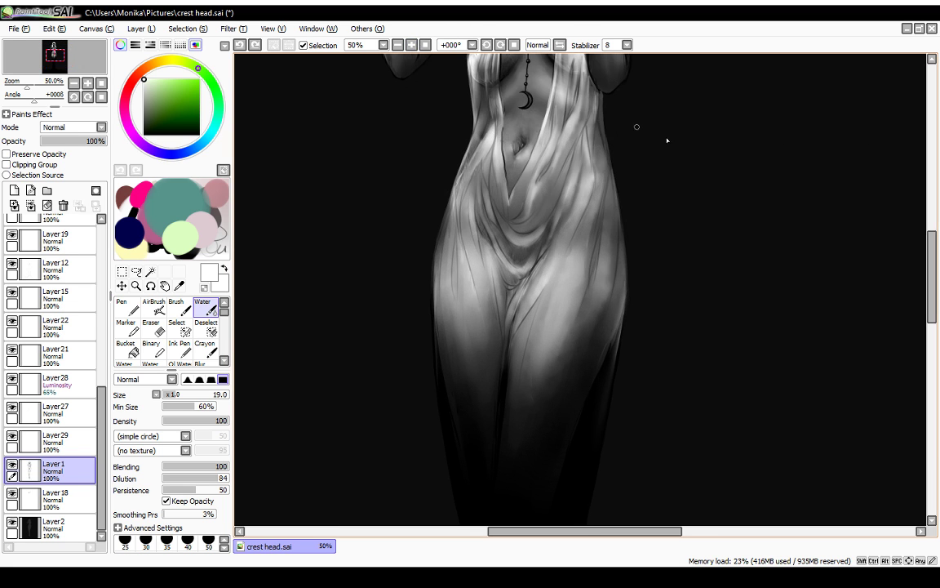
pyautogui.scroll(5, 841, 229)
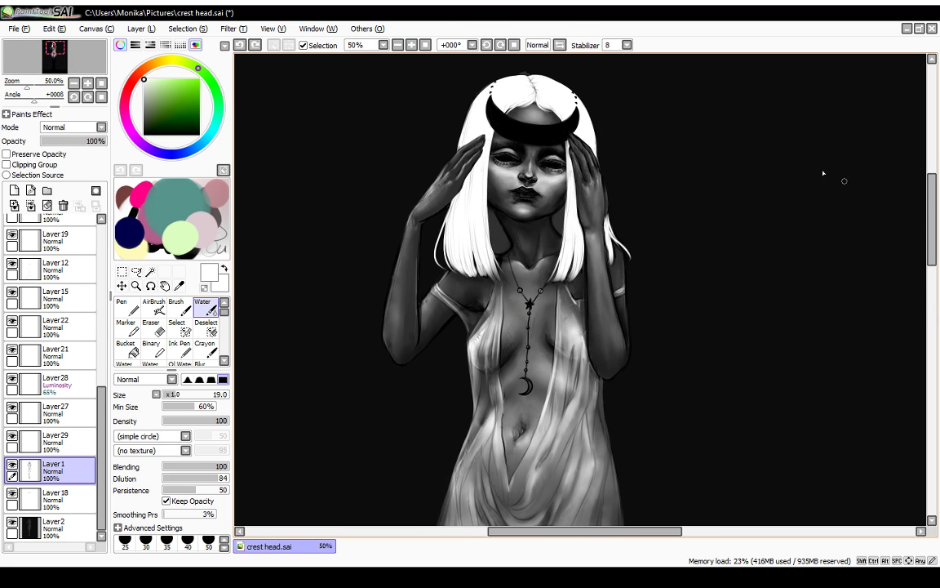
pyautogui.scroll(1, 378, 43)
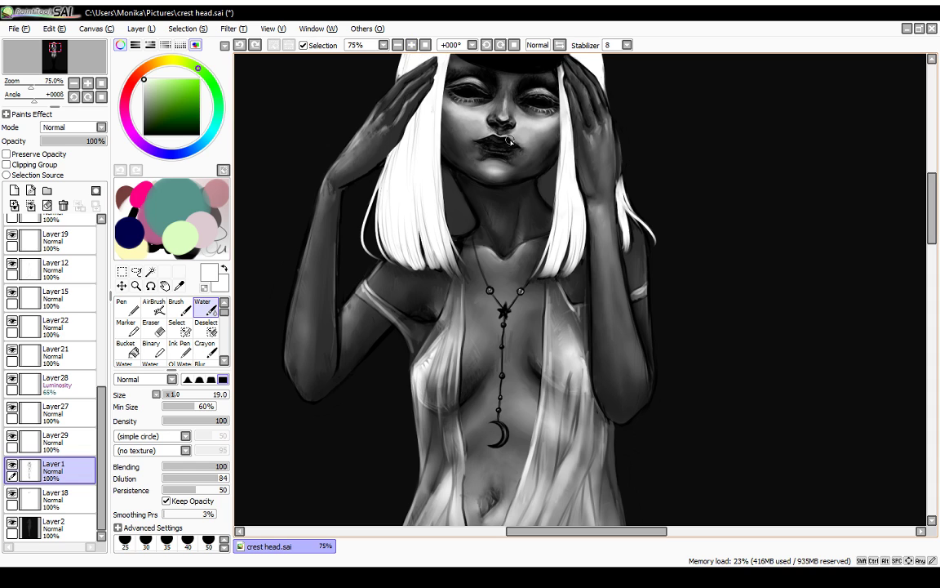
pyautogui.scroll(3, 839, 187)
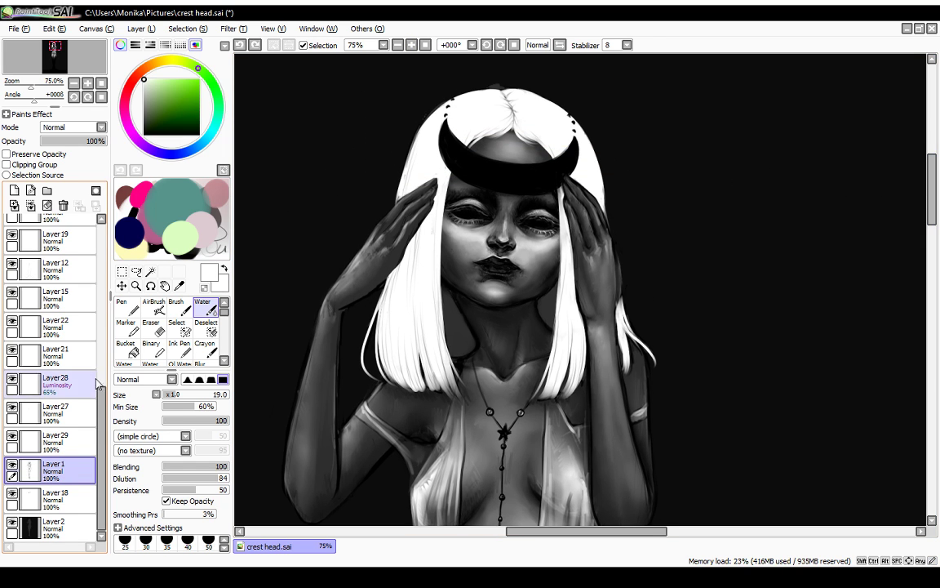
pyautogui.moveTo(98, 423); pyautogui.dragTo(107, 234)
pyautogui.click(14, 190)
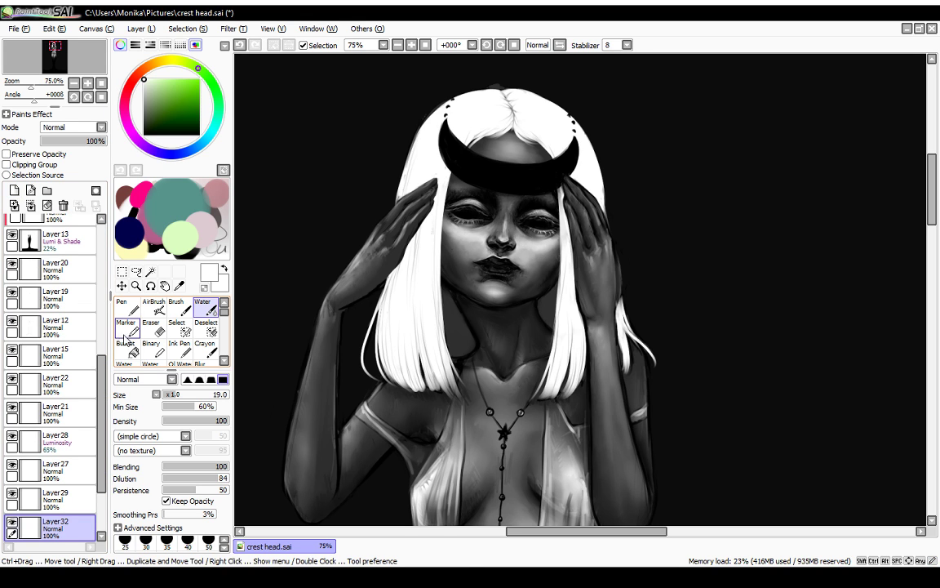
pyautogui.click(126, 327)
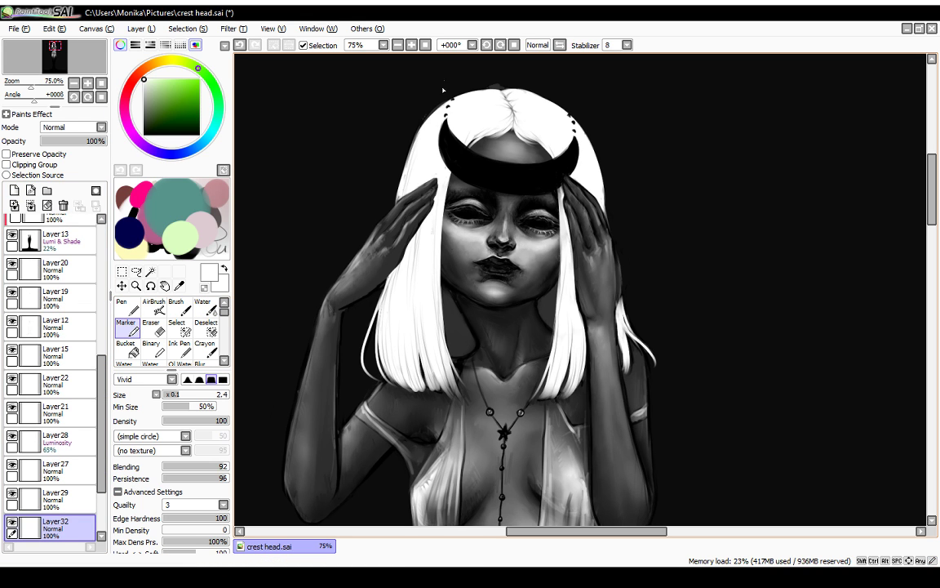
# Step: Paint short, fine Marker strokes on the lips on Layer32 at 100% zoom, undoing and replacing the first one
pyautogui.click(413, 47)
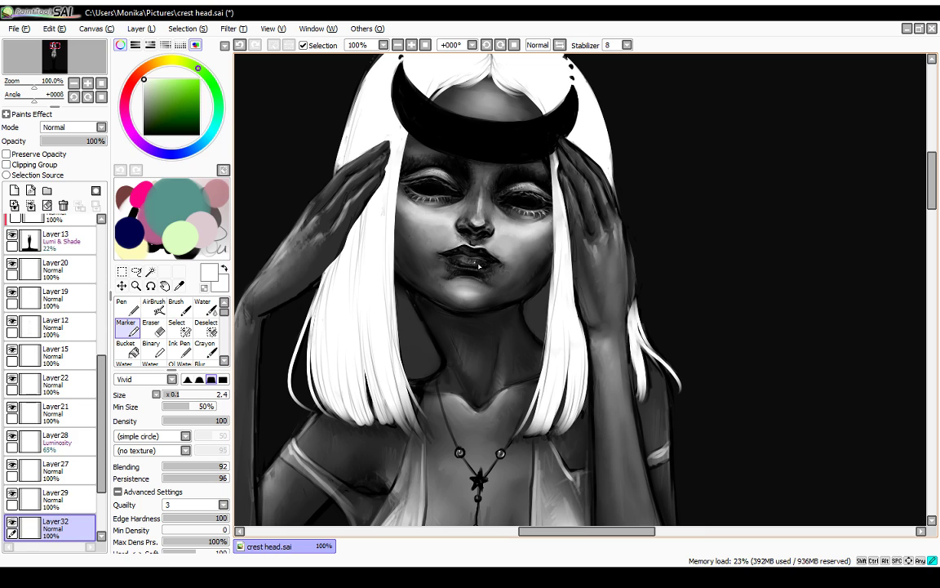
pyautogui.moveTo(480, 266)
pyautogui.mouseDown()
pyautogui.moveTo(444, 282)
pyautogui.moveTo(469, 254)
pyautogui.mouseUp()
pyautogui.hotkey('ctrl', 'z')
pyautogui.moveTo(485, 254); pyautogui.dragTo(482, 253)
pyautogui.moveTo(489, 257); pyautogui.dragTo(485, 252)
pyautogui.moveTo(471, 253); pyautogui.dragTo(472, 248)
pyautogui.moveTo(474, 249)
pyautogui.mouseDown()
pyautogui.moveTo(488, 257)
pyautogui.moveTo(473, 251)
pyautogui.mouseUp()
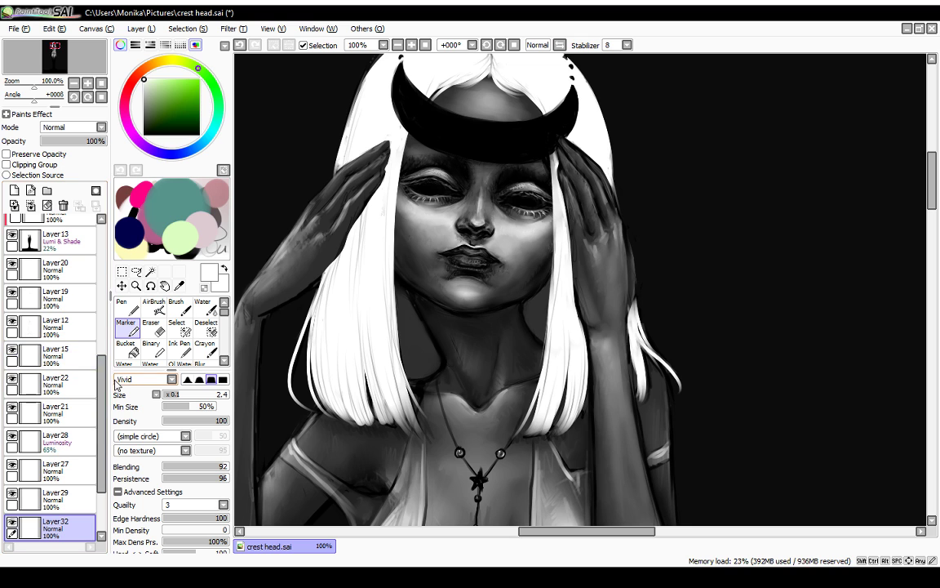
# Step: Check the new lip strokes by switching the visibility of Layer32 off and on
pyautogui.scroll(-3, 98, 360)
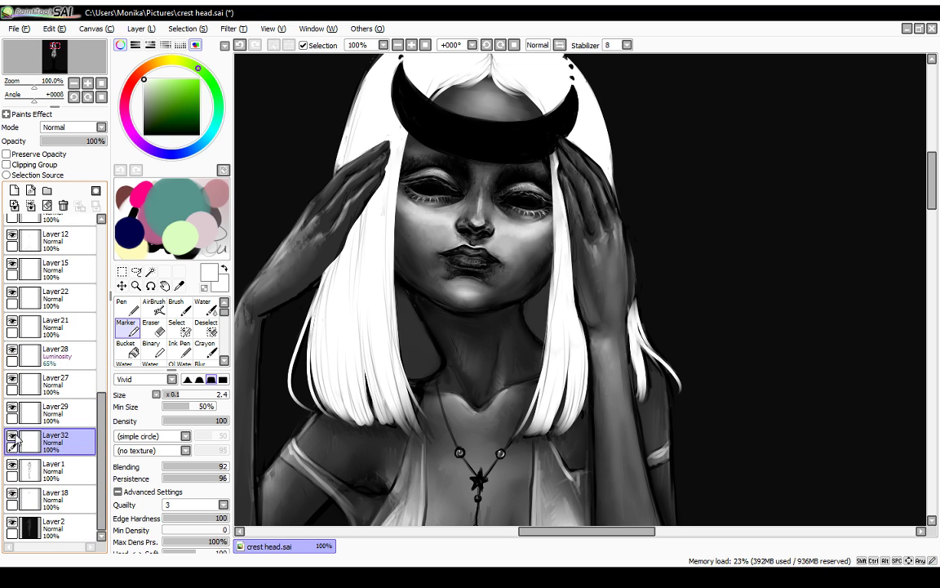
pyautogui.click(12, 437)
pyautogui.click(12, 438)
pyautogui.click(12, 438)
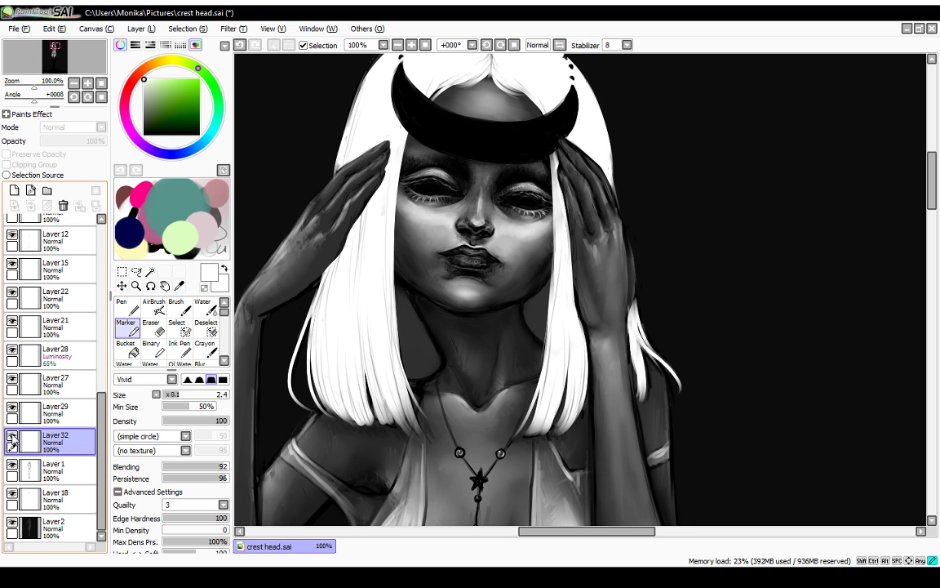
# Step: Compare the portrait with Layer32 hidden and shown, leaving the layer visible
pyautogui.click(12, 438)
pyautogui.click(12, 438)
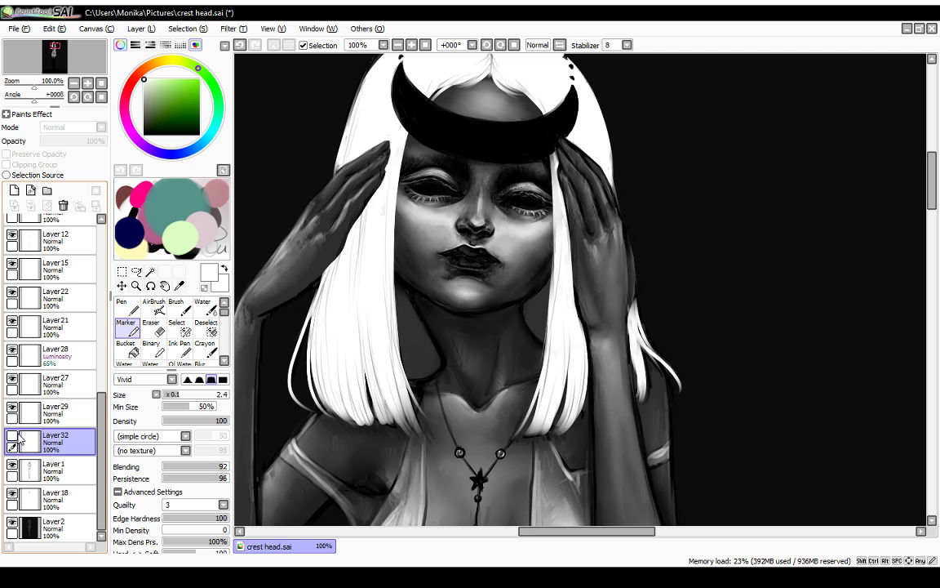
pyautogui.click(12, 438)
pyautogui.click(13, 438)
pyautogui.click(12, 439)
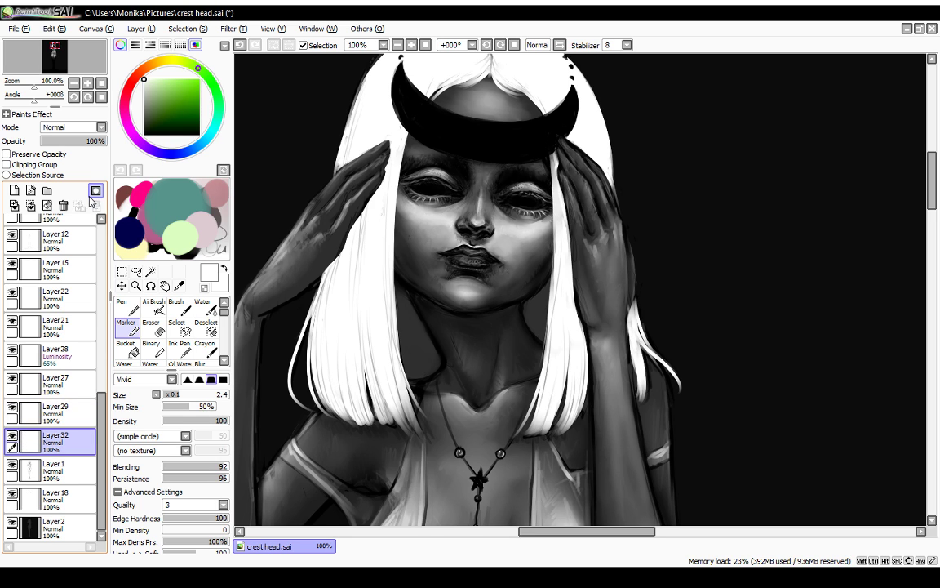
# Step: Try Multiply, Screen, Overlay and Luminosity blending on Layer32, lower its opacity to 0%, and delete the layer
pyautogui.click(90, 125)
pyautogui.click(79, 151)
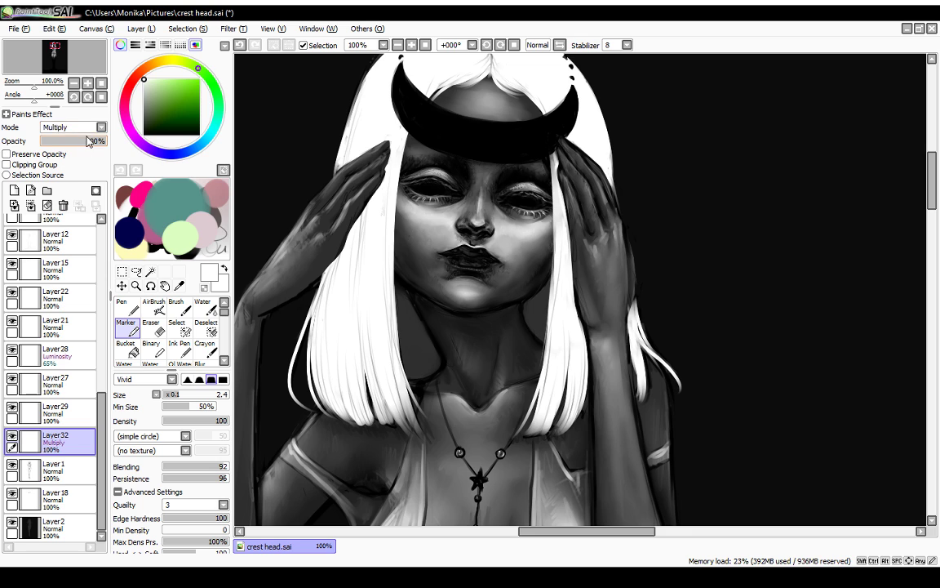
pyautogui.click(92, 129)
pyautogui.scroll(-1, 86, 128)
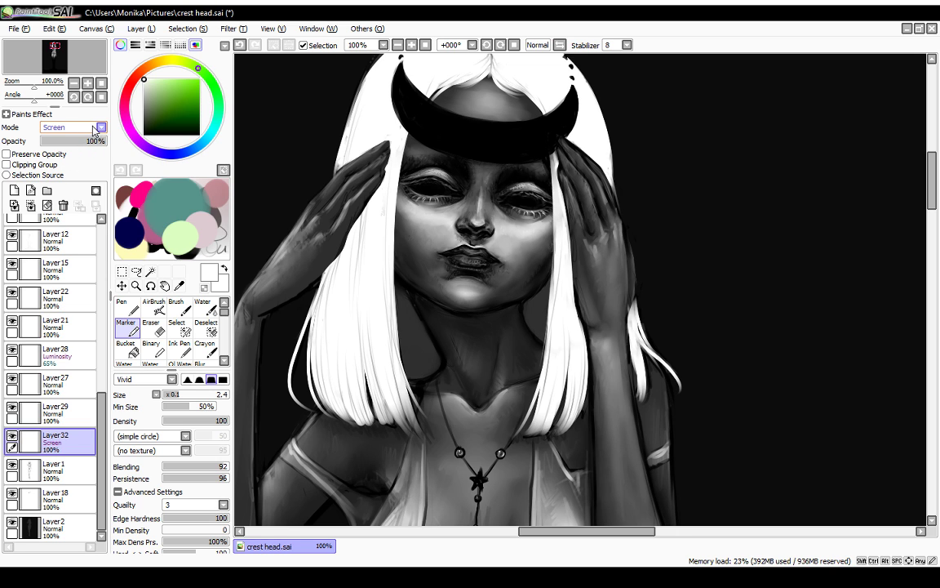
pyautogui.scroll(-1, 90, 124)
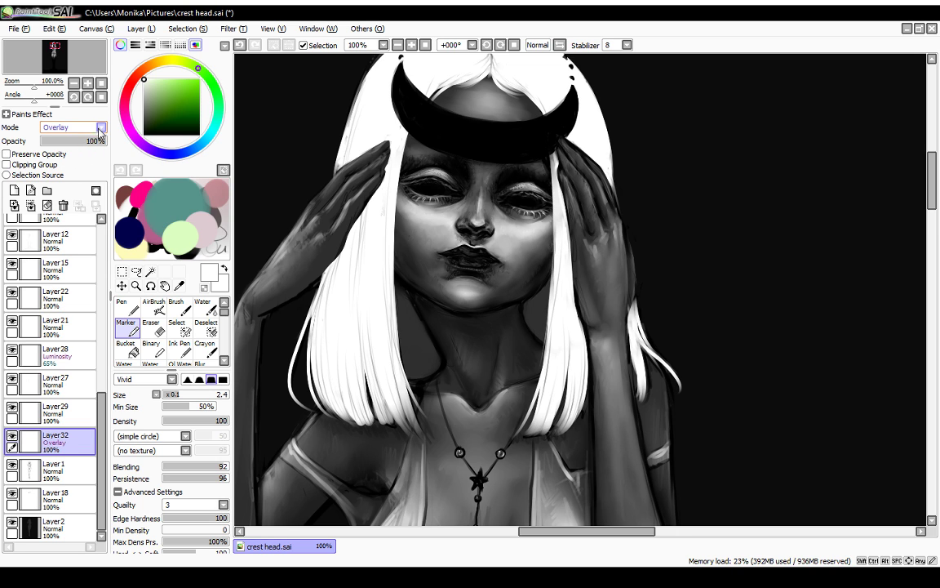
pyautogui.scroll(-1, 73, 168)
pyautogui.moveTo(96, 140); pyautogui.dragTo(58, 144)
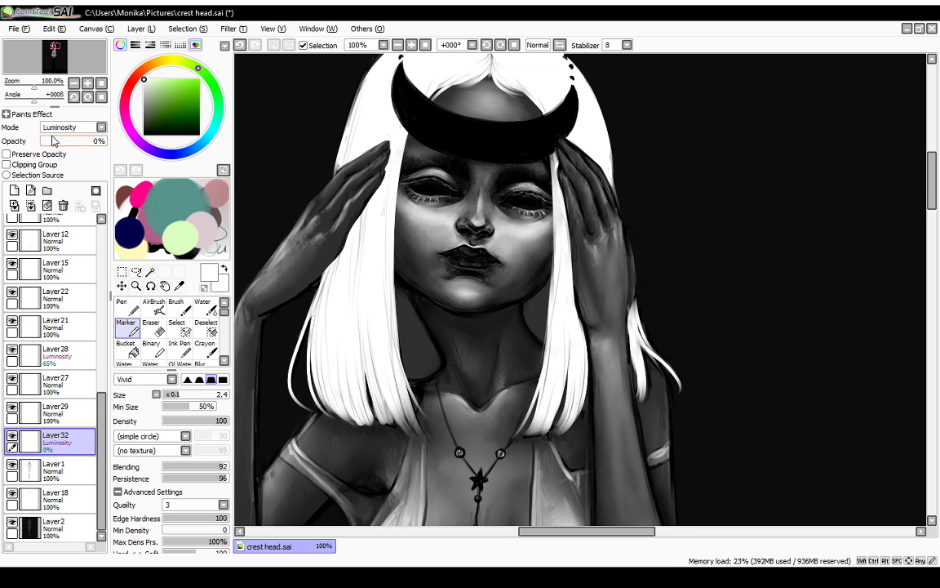
pyautogui.click(63, 207)
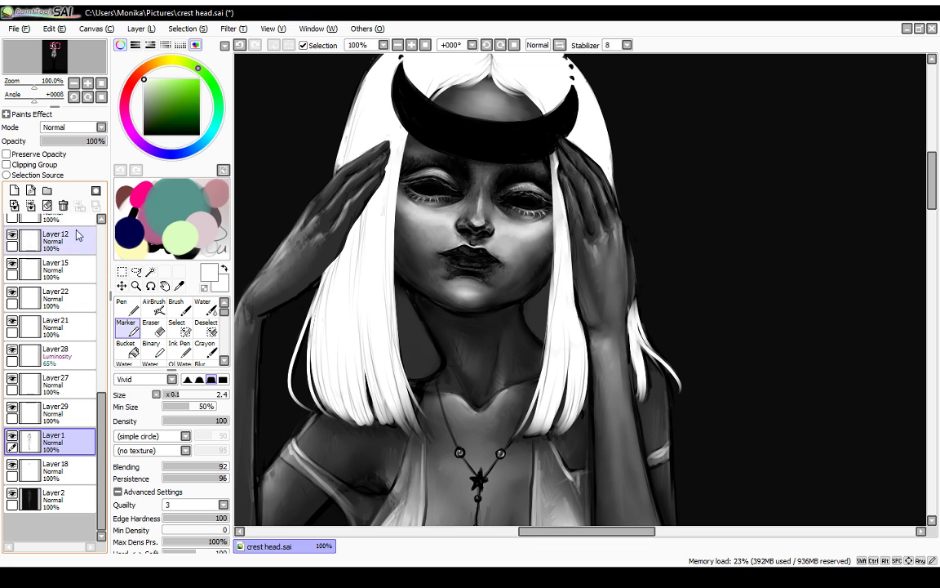
# Step: Examine the whole figure at 33.33% zoom, and inspect the head and torso at 50% and 75%
pyautogui.click(398, 45)
pyautogui.click(397, 45)
pyautogui.click(398, 45)
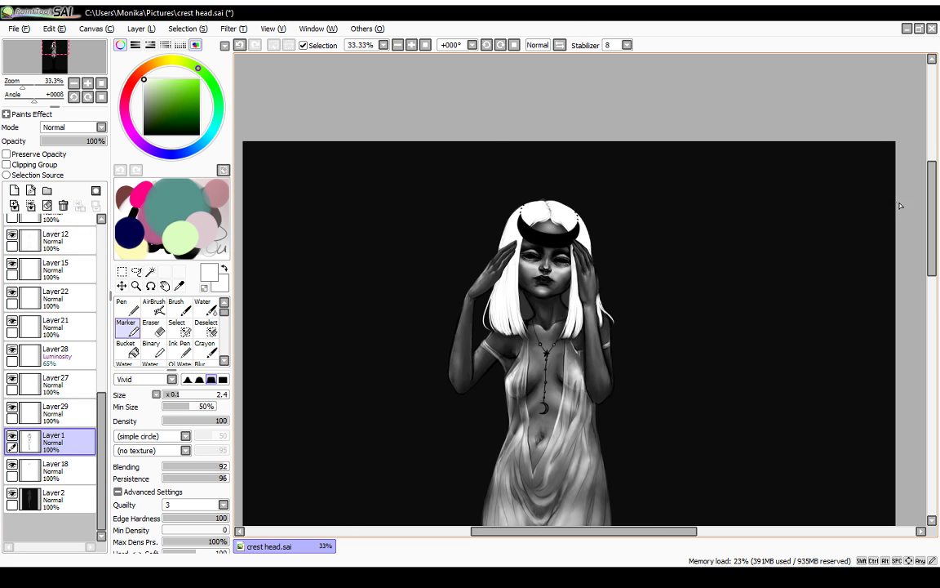
pyautogui.scroll(-3, 920, 210)
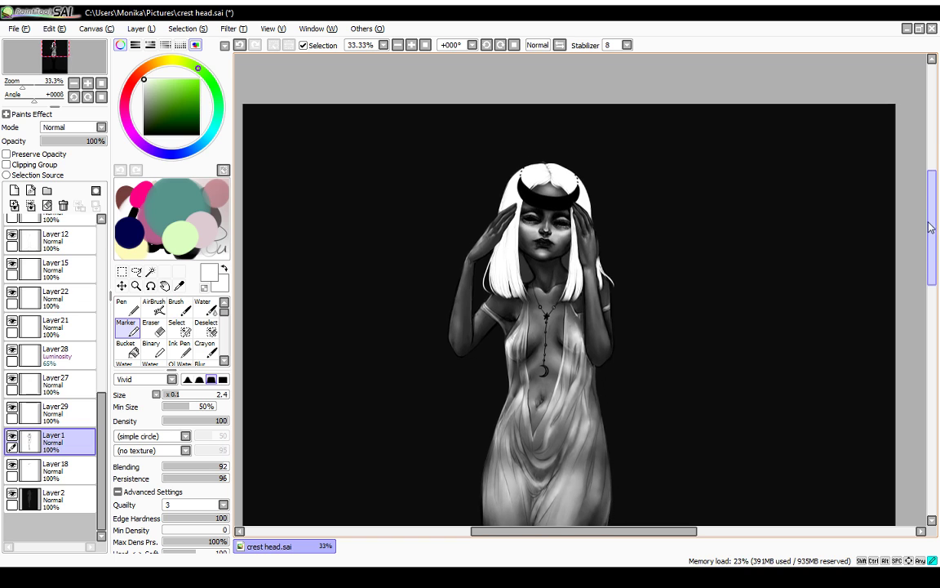
pyautogui.moveTo(932, 239); pyautogui.dragTo(932, 240)
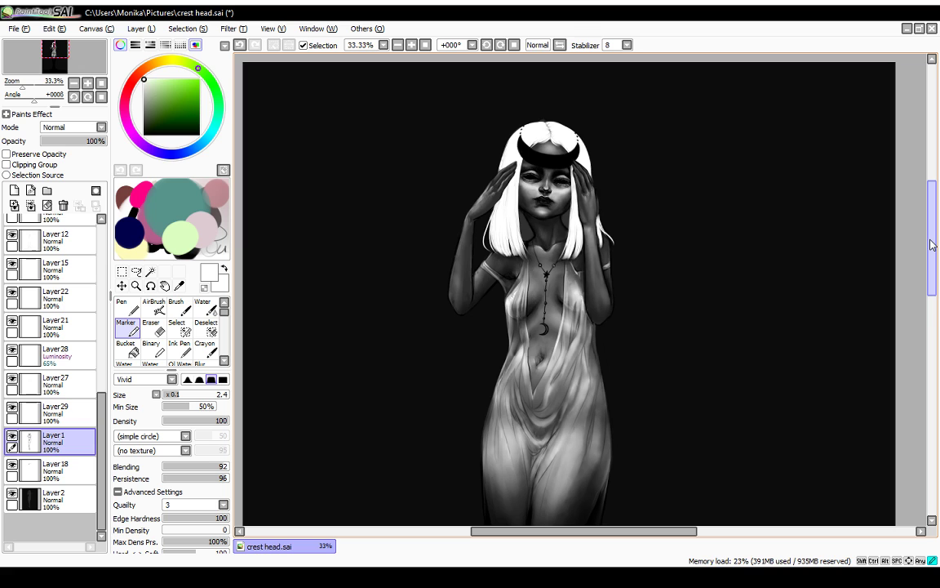
pyautogui.moveTo(932, 245); pyautogui.dragTo(935, 253)
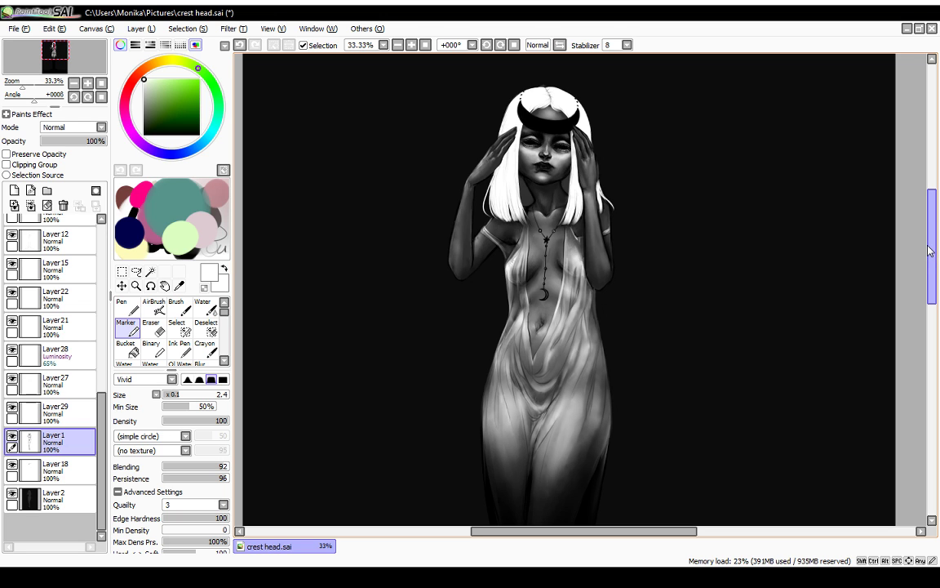
pyautogui.click(411, 46)
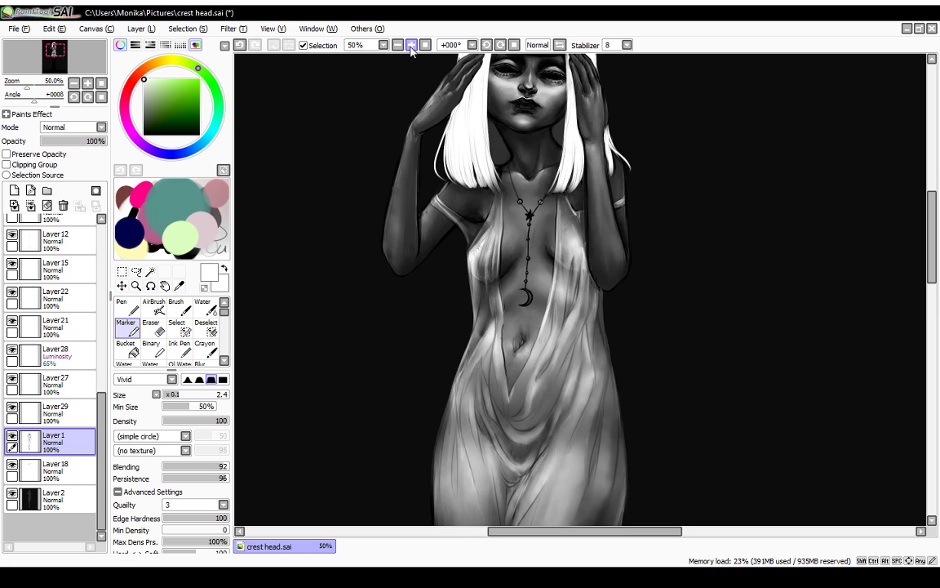
pyautogui.scroll(3, 841, 213)
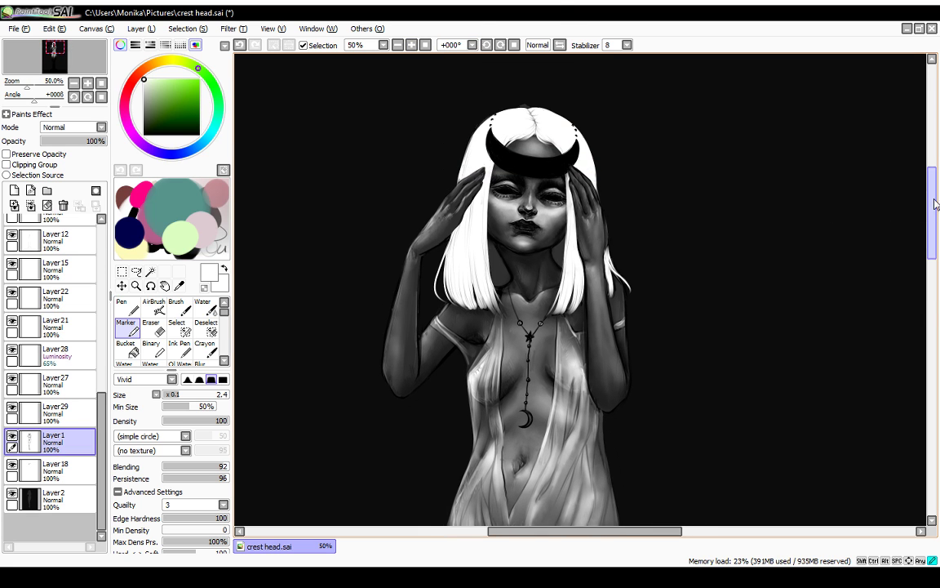
pyautogui.click(412, 45)
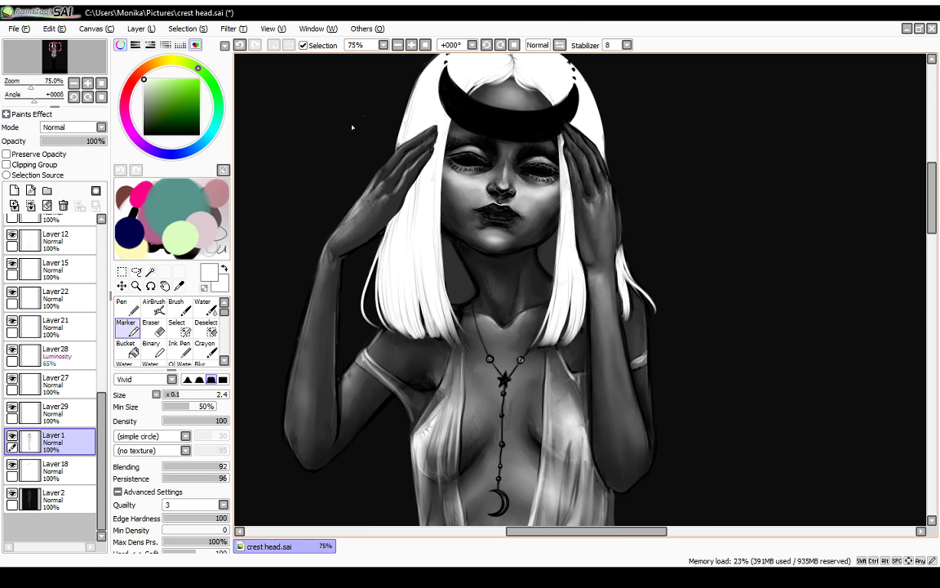
# Step: Check the arm shading by hiding and showing Layer23, and select that layer with the Water brush
pyautogui.moveTo(100, 410); pyautogui.dragTo(101, 196)
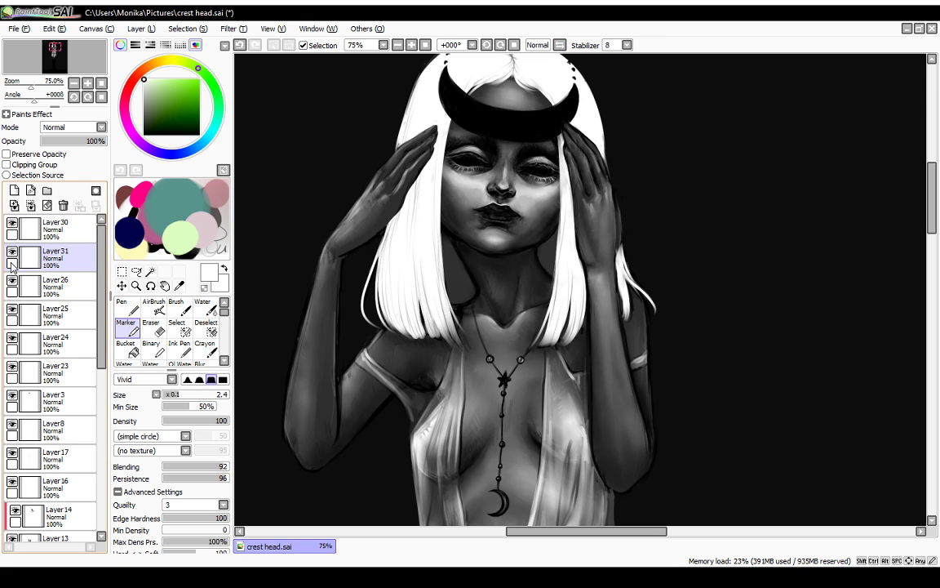
pyautogui.click(13, 292)
pyautogui.click(12, 350)
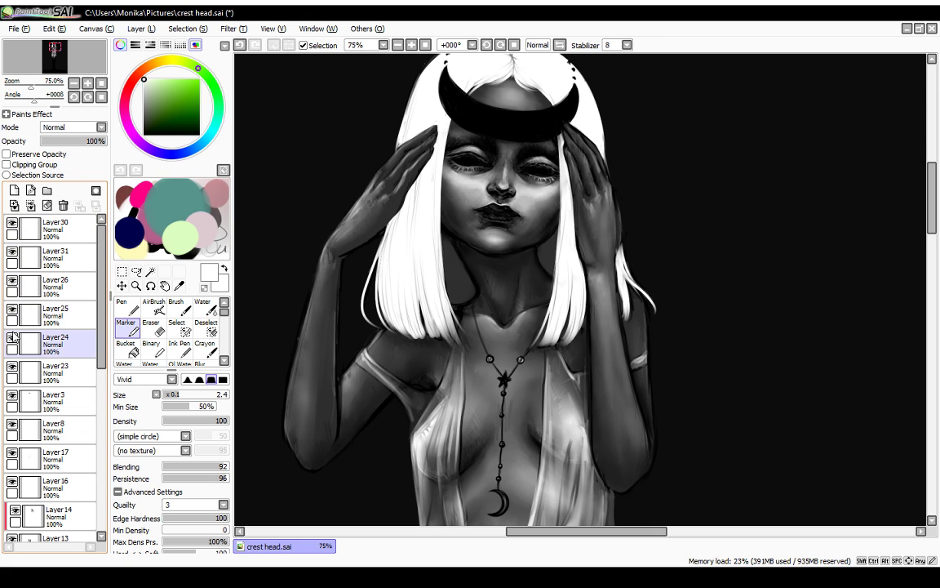
pyautogui.click(13, 367)
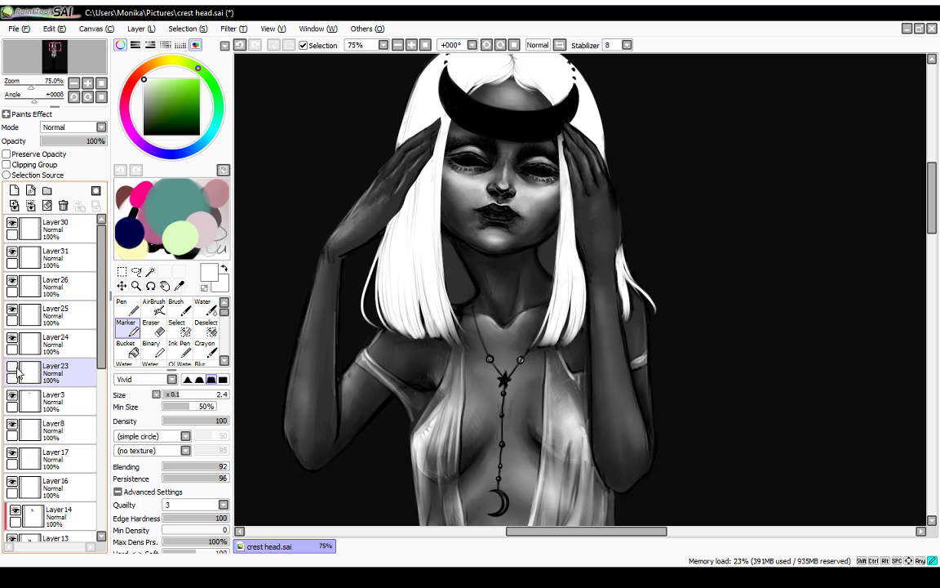
pyautogui.click(25, 371)
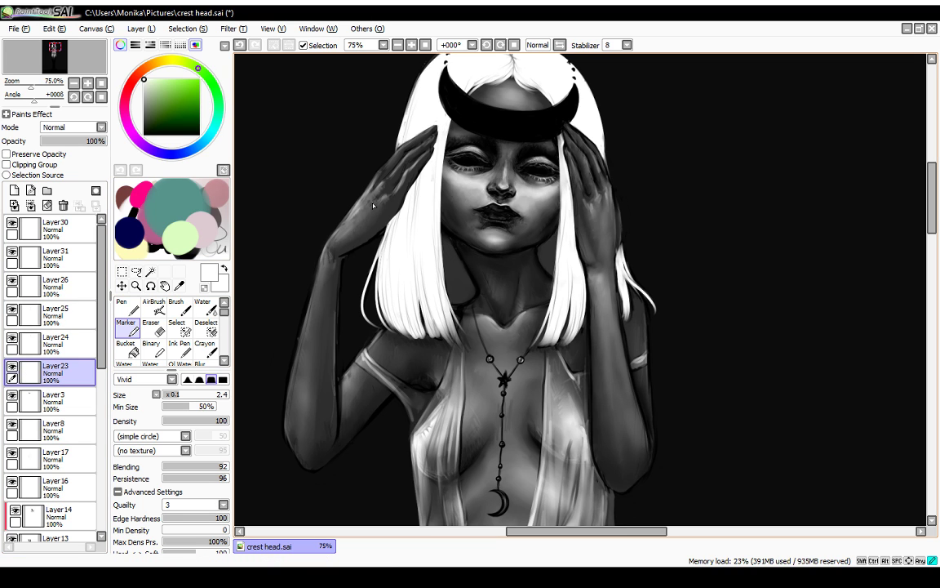
pyautogui.click(203, 307)
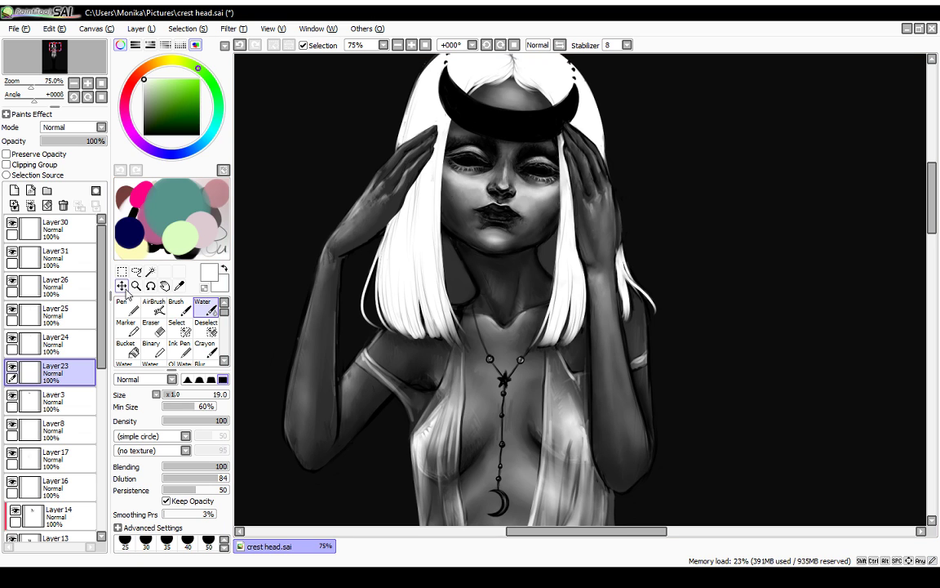
# Step: Create a new layer directly beneath Layer30, check Layer30's contents by hiding and showing it, and choose the Marker
pyautogui.click(25, 230)
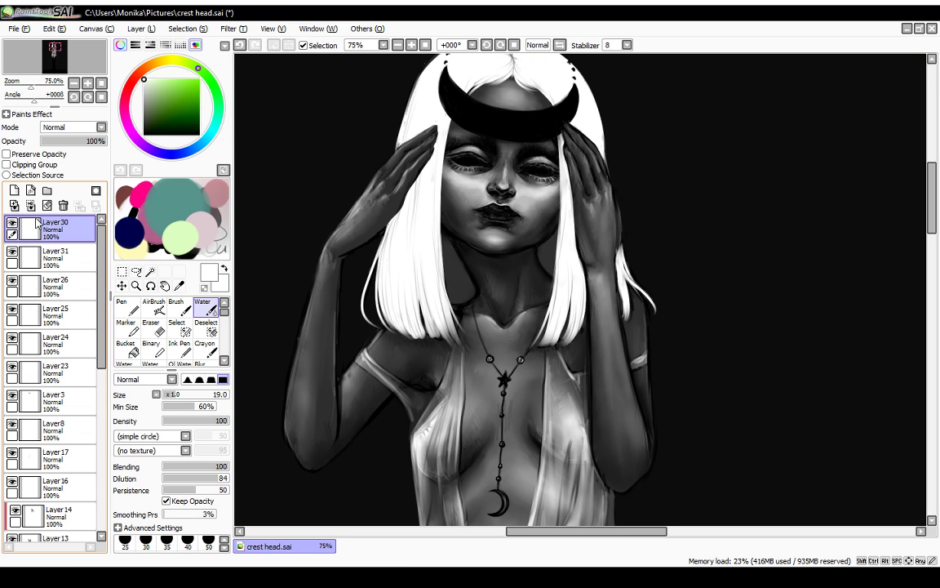
pyautogui.click(12, 221)
pyautogui.click(12, 221)
pyautogui.click(14, 190)
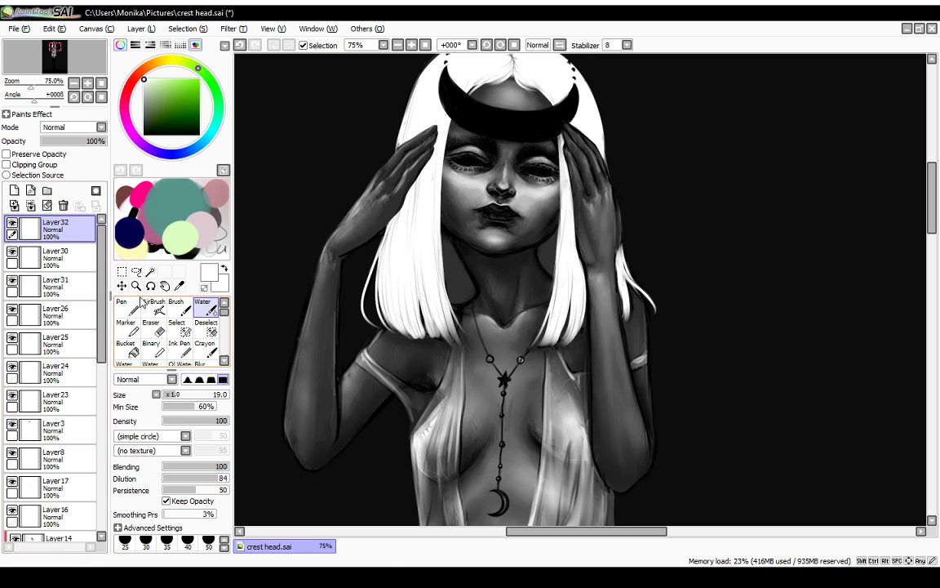
pyautogui.click(131, 328)
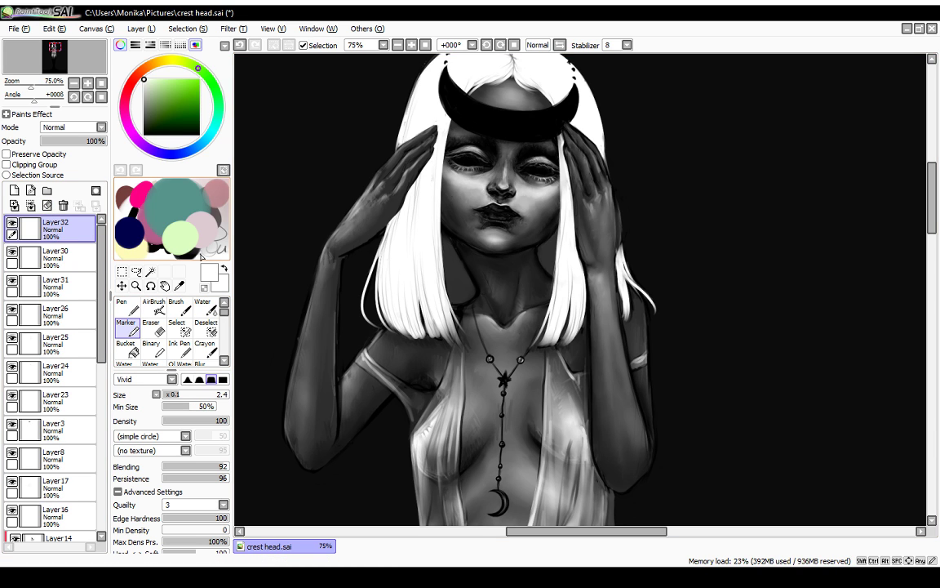
pyautogui.click(13, 252)
pyautogui.click(13, 252)
pyautogui.moveTo(47, 228); pyautogui.dragTo(57, 263)
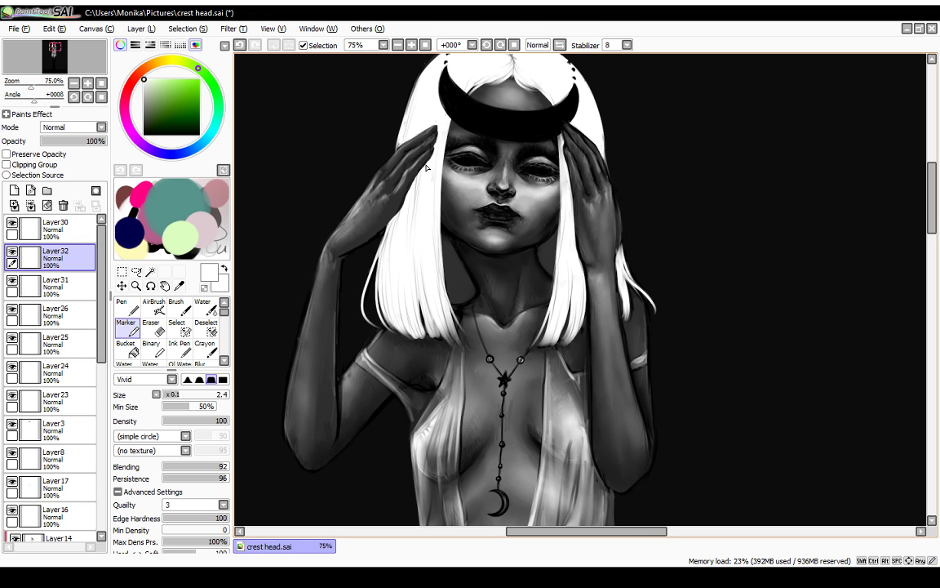
# Step: Set the Marker size to 4.4 for white highlights on the raised hand, and compare Layer32 hidden and shown
pyautogui.moveTo(180, 395); pyautogui.dragTo(193, 398)
pyautogui.click(16, 253)
pyautogui.click(17, 250)
pyautogui.click(17, 251)
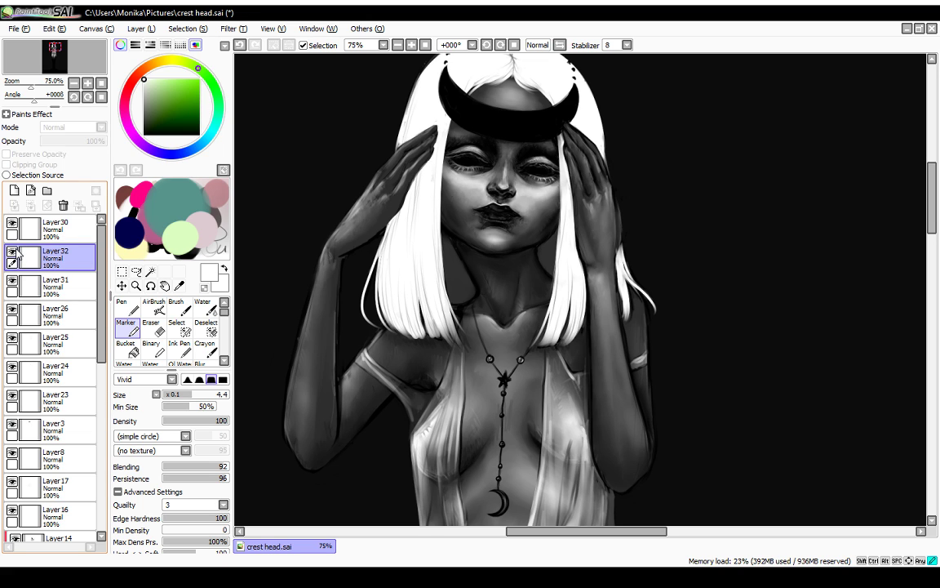
pyautogui.click(15, 250)
pyautogui.click(15, 249)
pyautogui.click(16, 253)
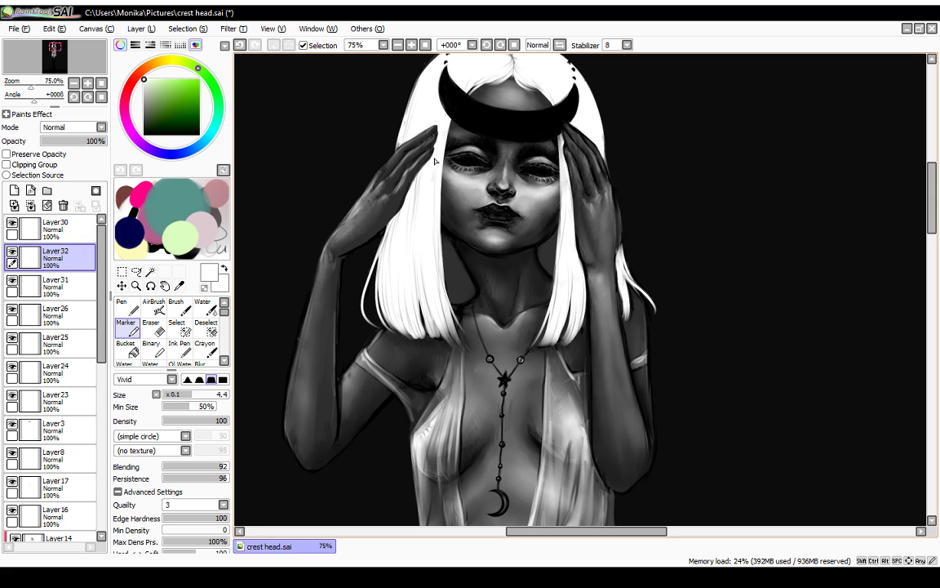
# Step: Try a short white stroke at the raised hand's fingertips and undo the latest strokes
pyautogui.hotkey('ctrl', 'z')
pyautogui.moveTo(437, 126)
pyautogui.mouseDown()
pyautogui.moveTo(435, 137)
pyautogui.moveTo(439, 127)
pyautogui.mouseUp()
pyautogui.hotkey('ctrl', 'z')
pyautogui.hotkey('ctrl', 'z')
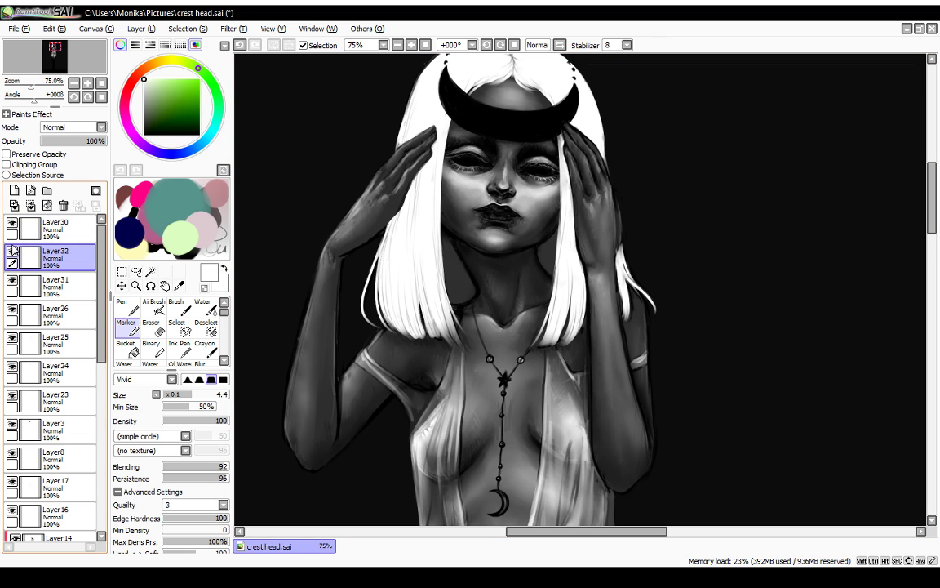
# Step: Add a new layer above Layer32 for hand highlights, undo the last stroke, and switch to the Water brush
pyautogui.click(14, 190)
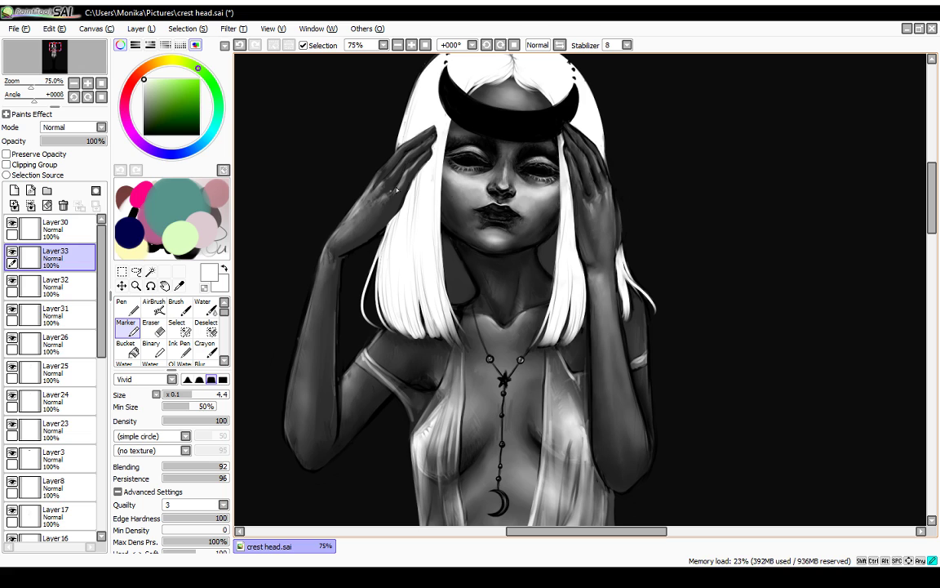
pyautogui.hotkey('ctrl', 'z')
pyautogui.click(210, 307)
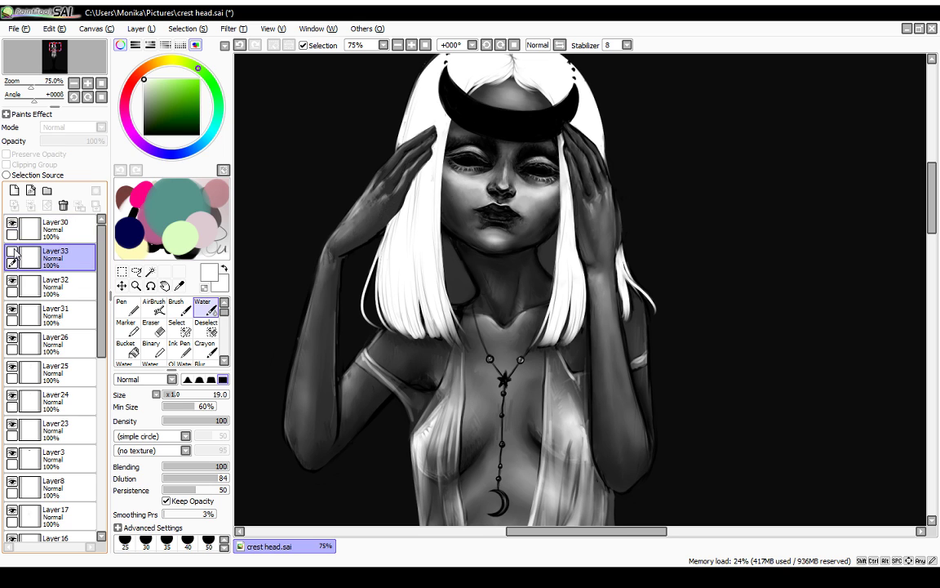
# Step: Add a new layer above Layer33 and set up the Marker with black as the painting colour
pyautogui.click(15, 192)
pyautogui.moveTo(168, 100); pyautogui.dragTo(115, 163)
pyautogui.click(127, 326)
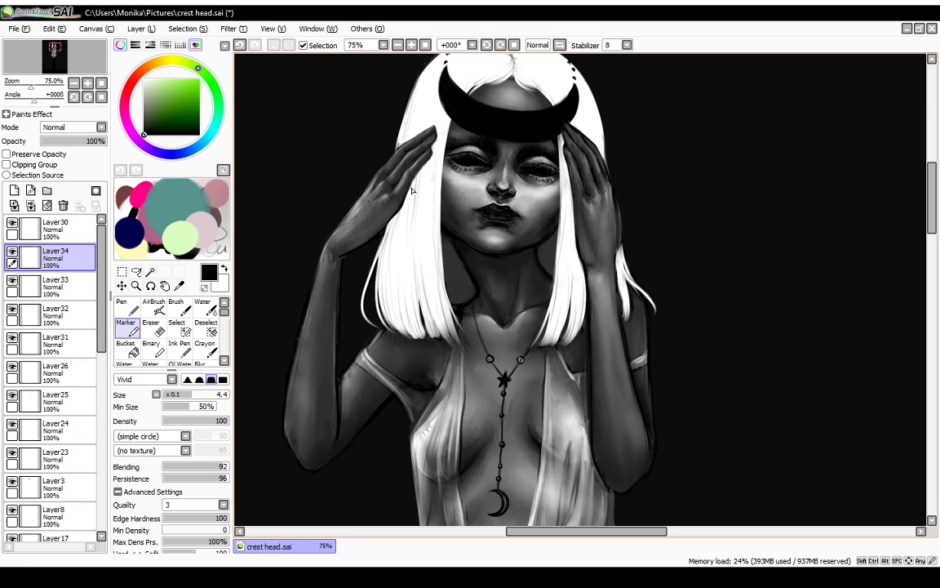
# Step: Try black strokes along the edge of the raised hand beside the hair, and undo them
pyautogui.moveTo(411, 187); pyautogui.dragTo(434, 156)
pyautogui.hotkey('ctrl', 'z')
pyautogui.hotkey('ctrl', 'z')
pyautogui.hotkey('ctrl', 'z')
pyautogui.moveTo(414, 181)
pyautogui.mouseDown()
pyautogui.moveTo(431, 153)
pyautogui.moveTo(407, 199)
pyautogui.mouseUp()
pyautogui.hotkey('ctrl', 'z')
pyautogui.hotkey('ctrl', 'z')
pyautogui.hotkey('ctrl', 'z')
pyautogui.hotkey('ctrl', 'z')
pyautogui.hotkey('ctrl', 'z')
pyautogui.hotkey('ctrl', 'z')
pyautogui.hotkey('ctrl', 'z')
# Step: Paint short black strokes beside the wrist of the raised arm, and switch to the Water brush
pyautogui.moveTo(346, 259); pyautogui.dragTo(347, 258)
pyautogui.moveTo(347, 254); pyautogui.dragTo(345, 258)
pyautogui.moveTo(347, 258); pyautogui.dragTo(343, 260)
pyautogui.moveTo(344, 260); pyautogui.dragTo(341, 277)
pyautogui.click(202, 308)
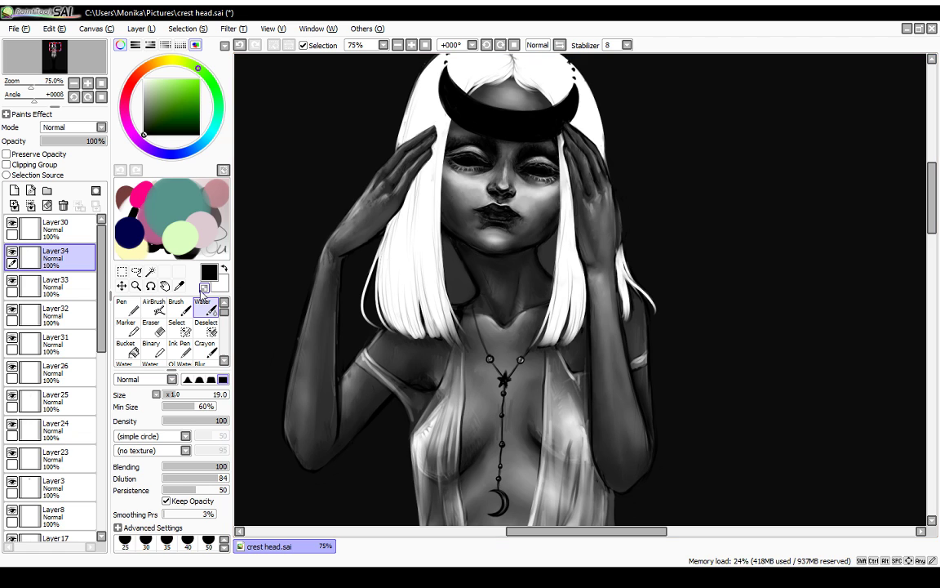
# Step: Select Layer1 and review the whole figure at 33.33% zoom
pyautogui.scroll(-10, 107, 329)
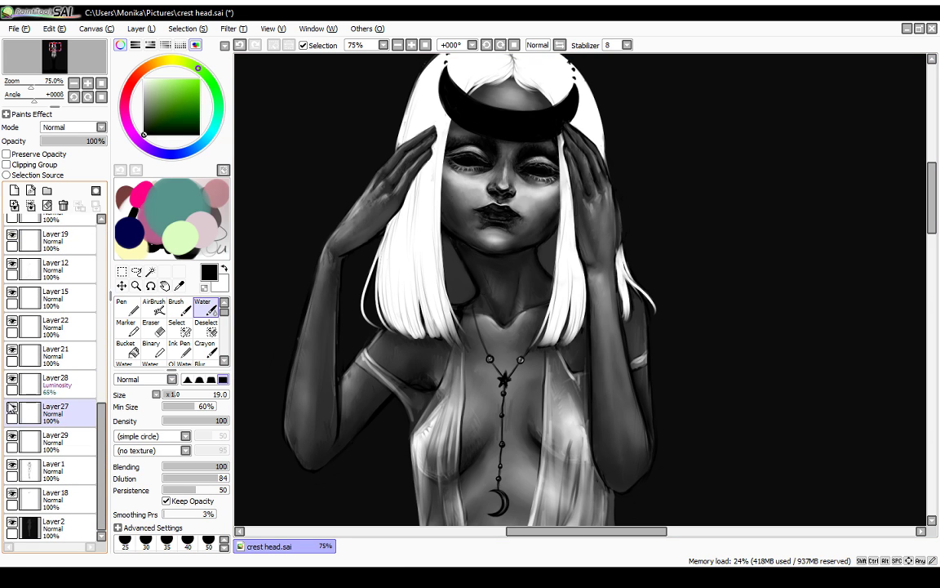
pyautogui.click(49, 470)
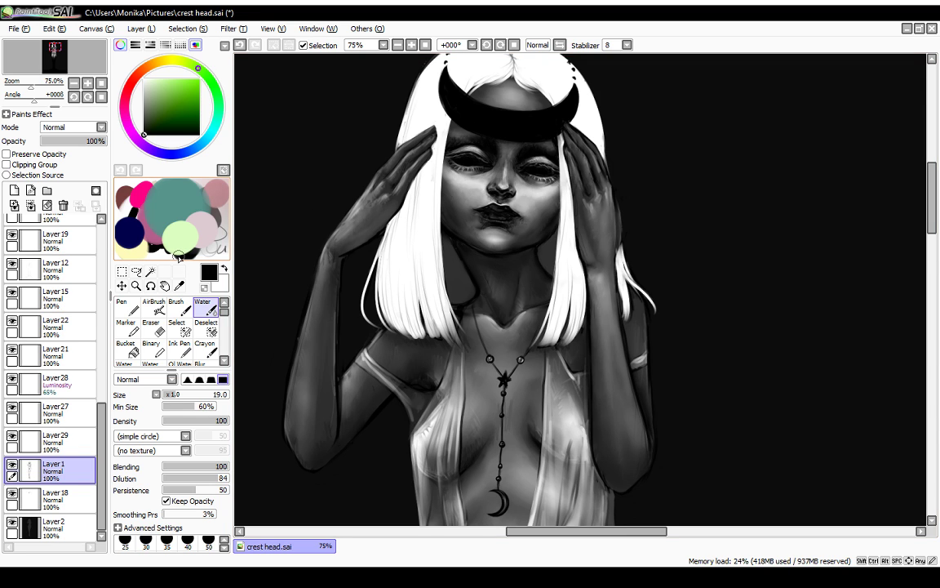
pyautogui.click(398, 46)
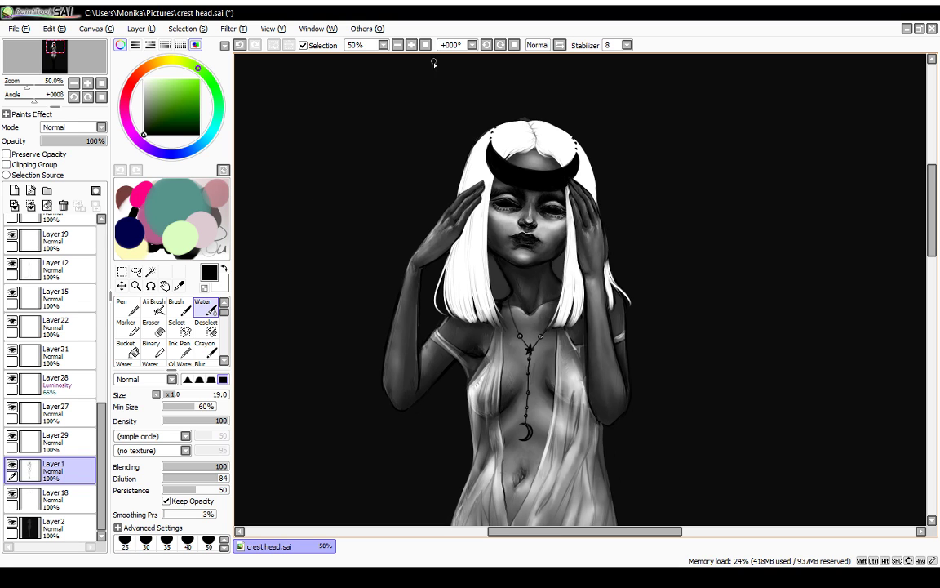
pyautogui.click(398, 45)
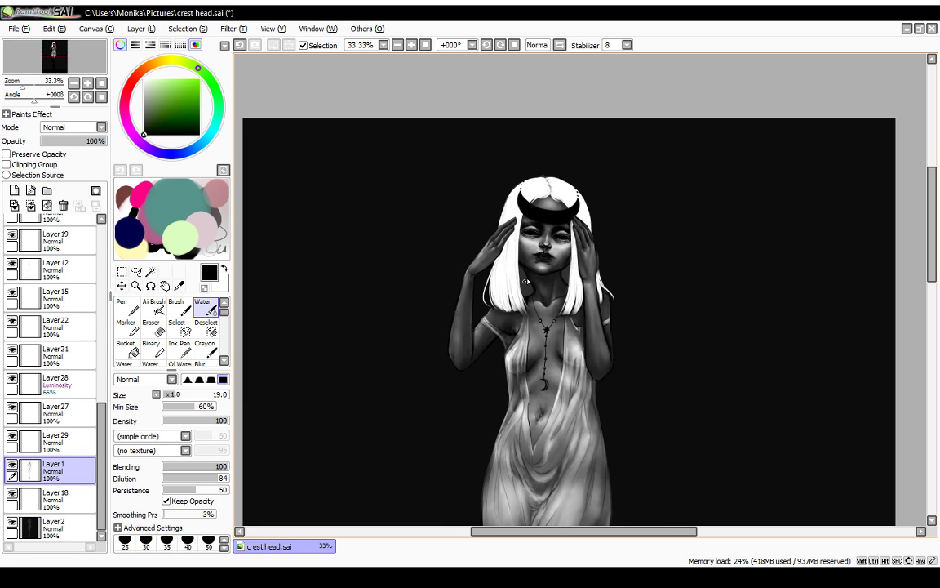
pyautogui.scroll(-2, 931, 273)
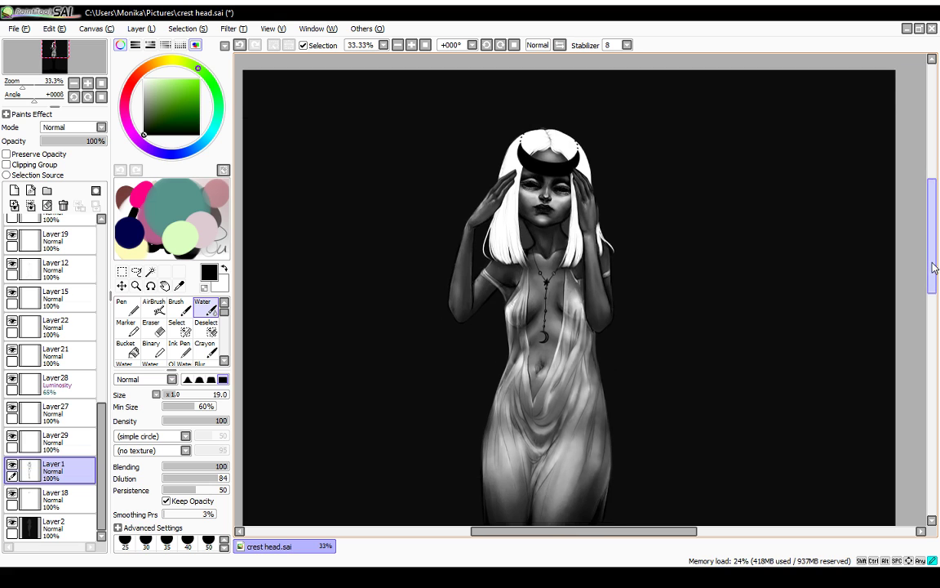
# Step: Examine the figure and the layer stack, checking the torso, dress and legs at zoom levels from 75% to 25%
pyautogui.scroll(-2, 935, 277)
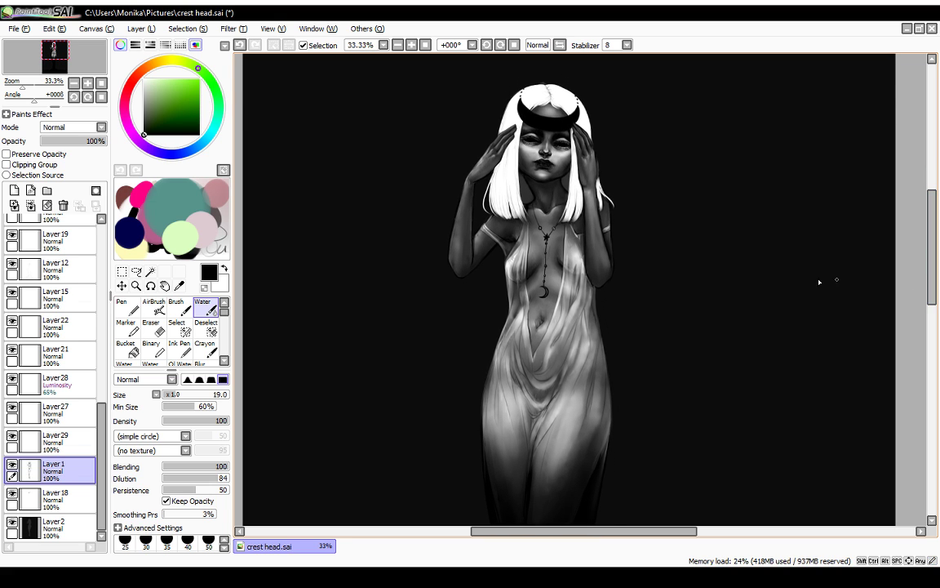
pyautogui.moveTo(103, 414); pyautogui.dragTo(102, 192)
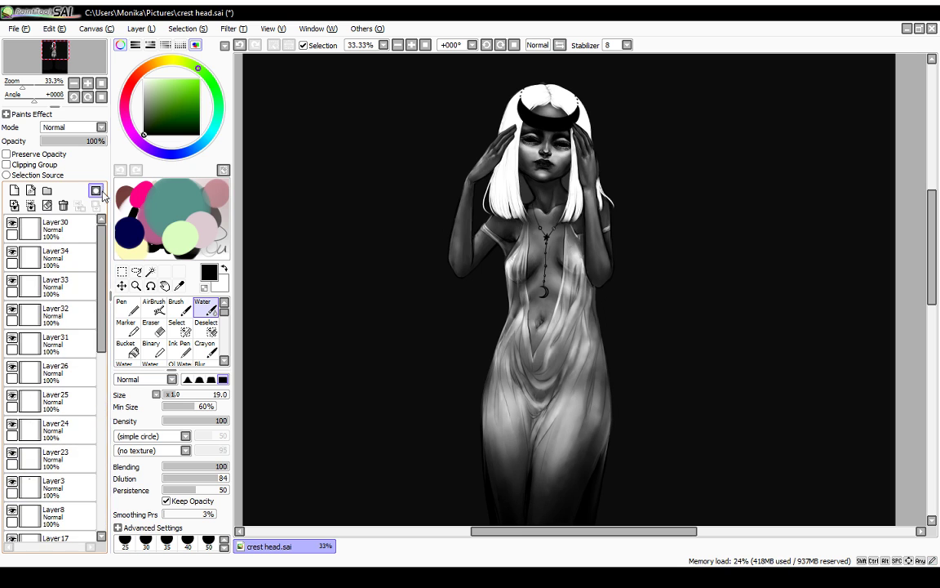
pyautogui.moveTo(104, 234); pyautogui.dragTo(97, 416)
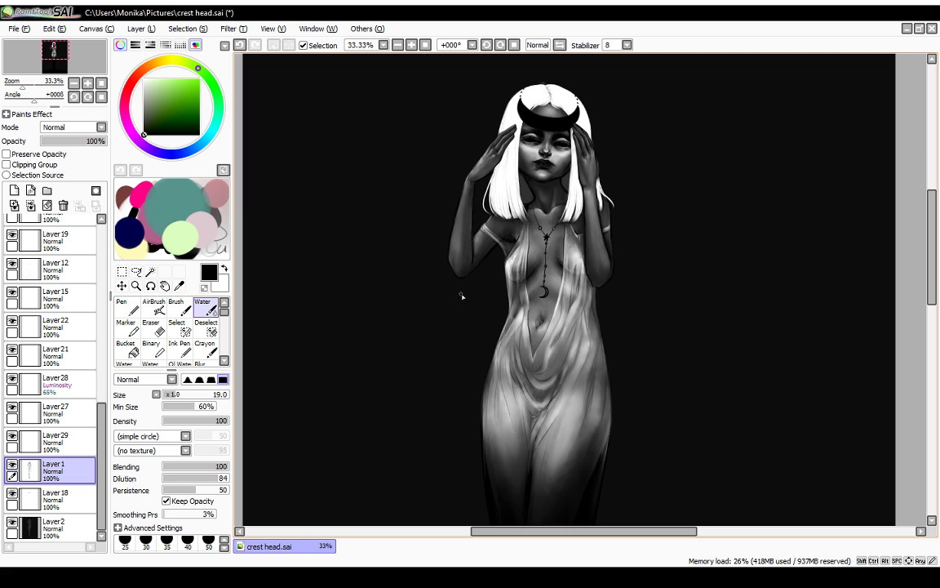
pyautogui.click(415, 44)
pyautogui.click(415, 44)
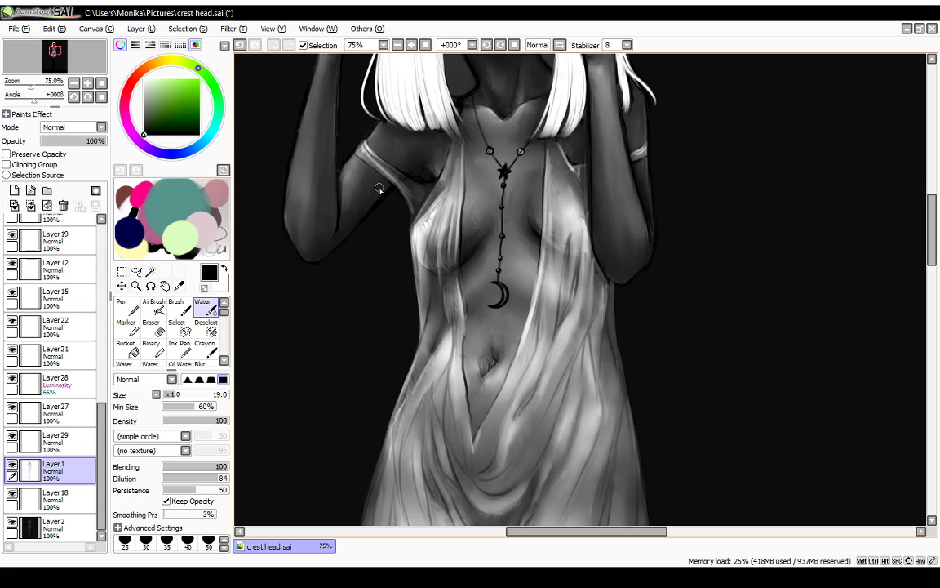
pyautogui.click(398, 45)
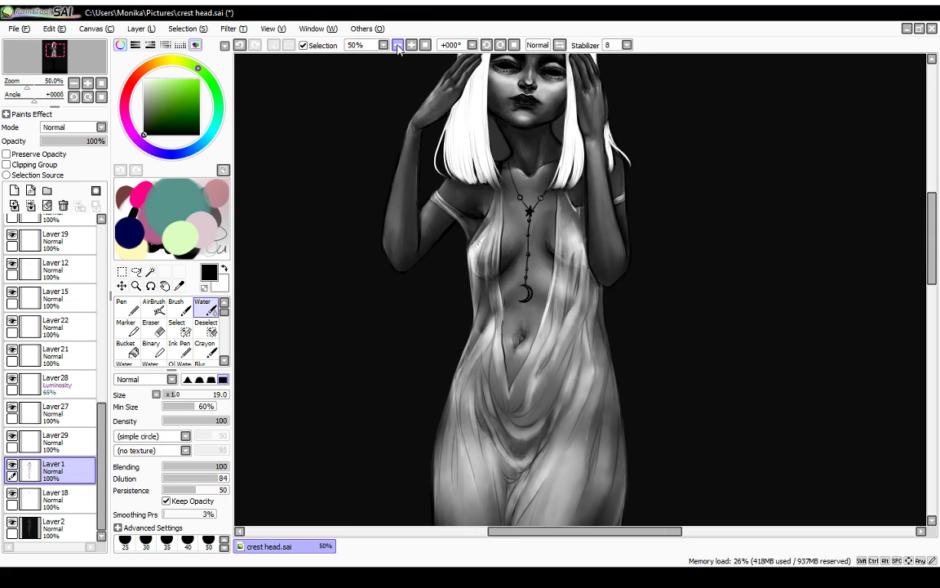
pyautogui.click(398, 45)
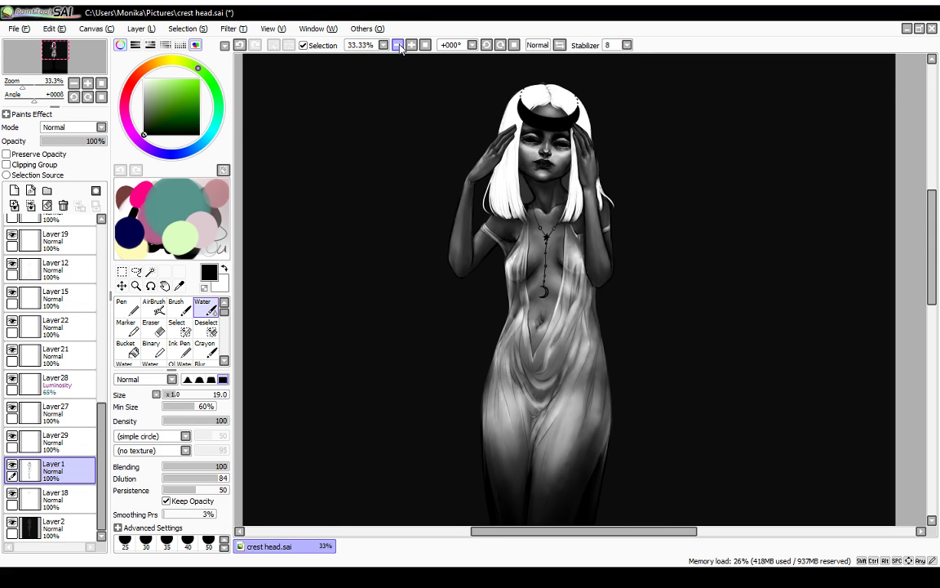
pyautogui.click(398, 45)
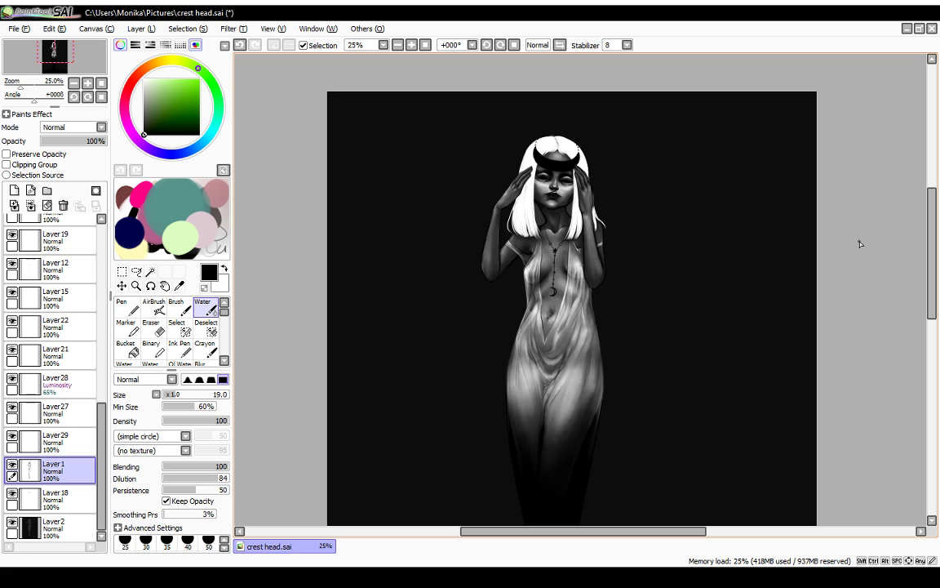
pyautogui.scroll(-2, 931, 245)
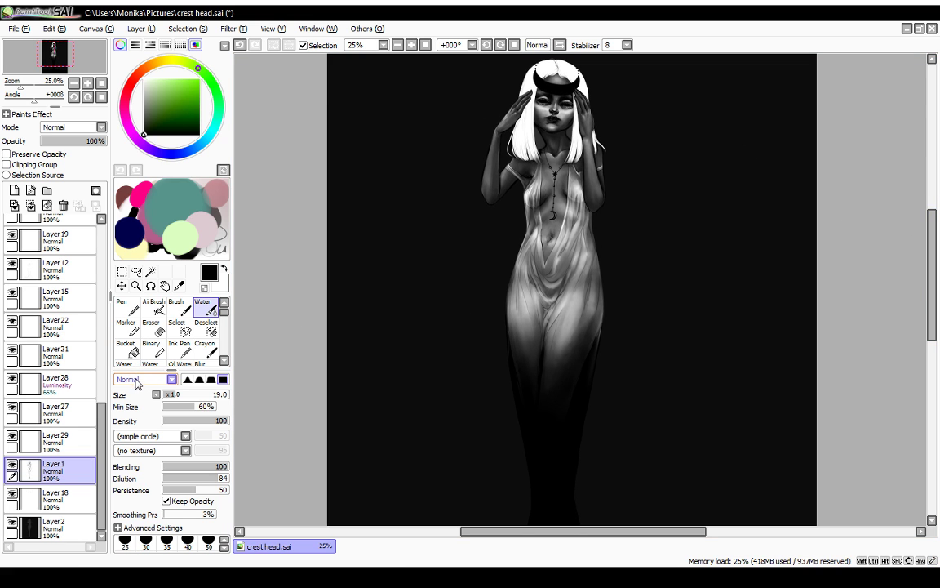
# Step: Compare the figure with the Lumi & Shade layer Layer13 hidden and shown, and make Layer1 the active layer
pyautogui.moveTo(97, 425); pyautogui.dragTo(96, 344)
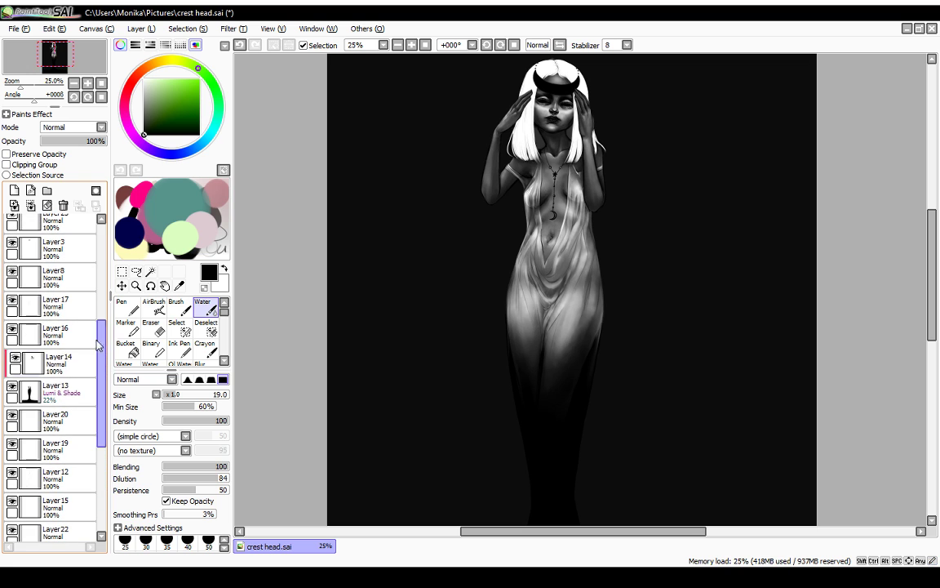
pyautogui.click(12, 386)
pyautogui.click(11, 386)
pyautogui.click(12, 386)
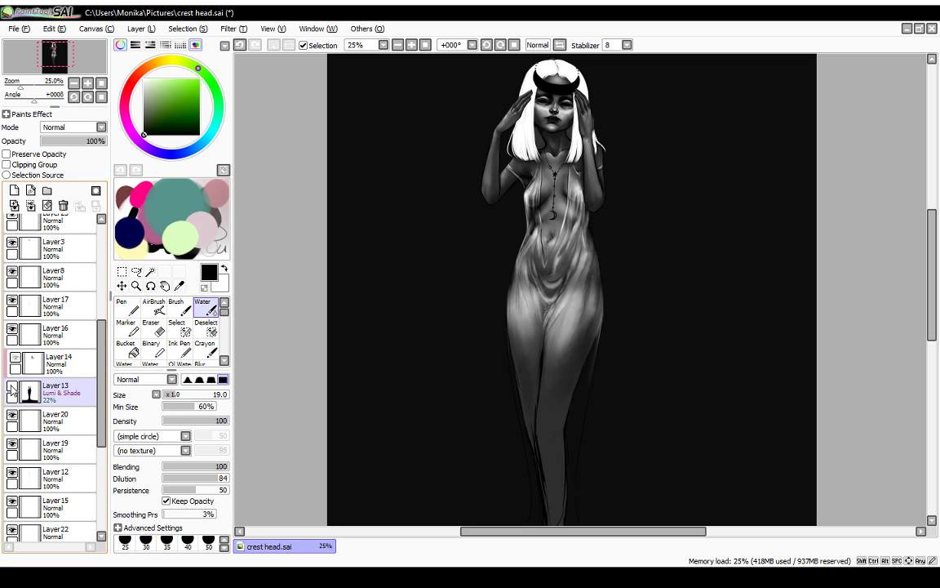
pyautogui.scroll(-5, 68, 483)
pyautogui.click(68, 483)
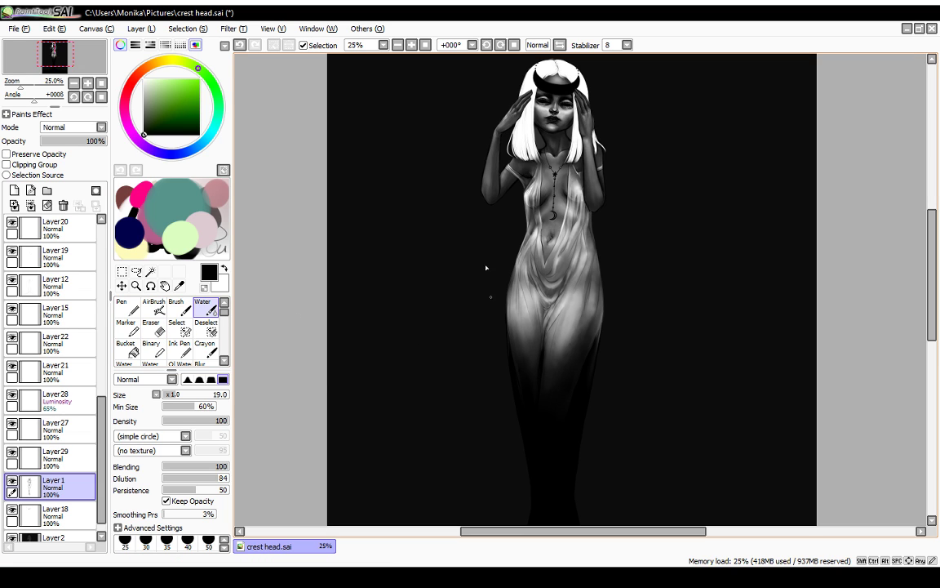
# Step: Add a new layer above Layer1 and set up the Marker at size 25 for painting in black
pyautogui.scroll(1, 413, 125)
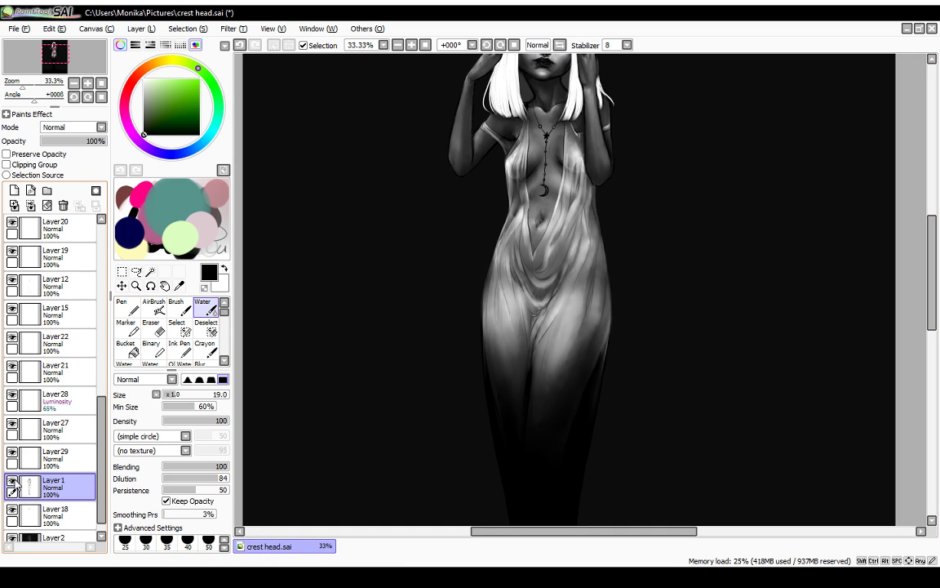
pyautogui.click(14, 190)
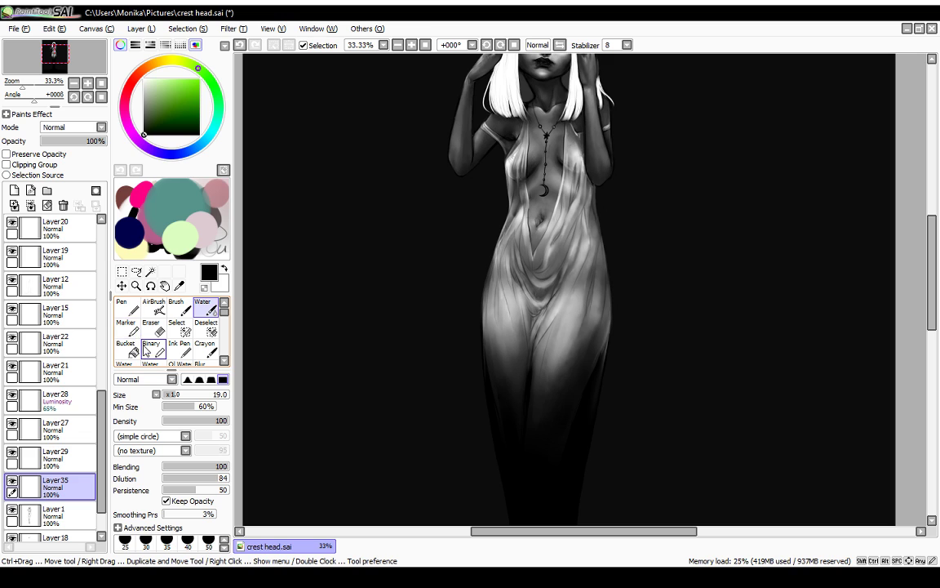
pyautogui.click(126, 327)
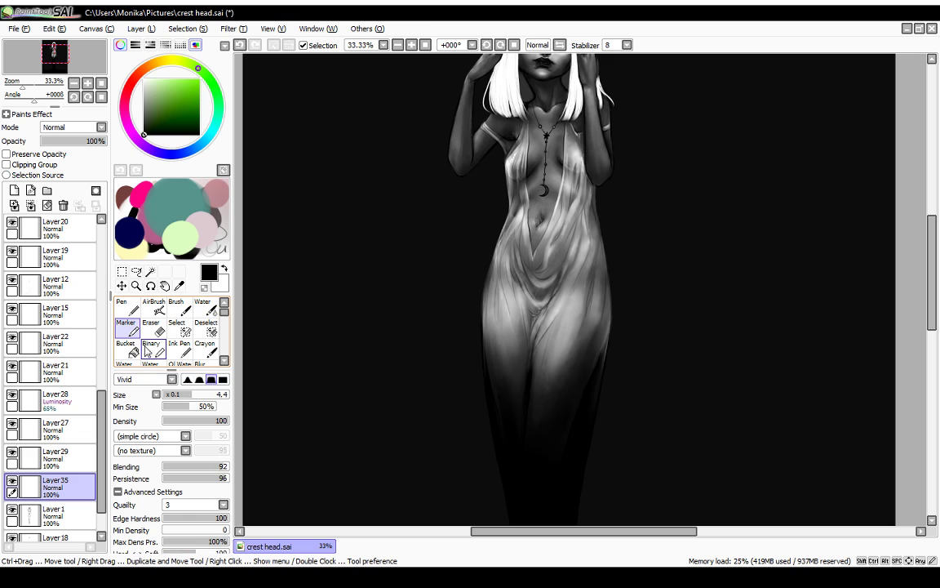
pyautogui.click(157, 395)
pyautogui.click(169, 422)
pyautogui.moveTo(196, 397); pyautogui.dragTo(182, 397)
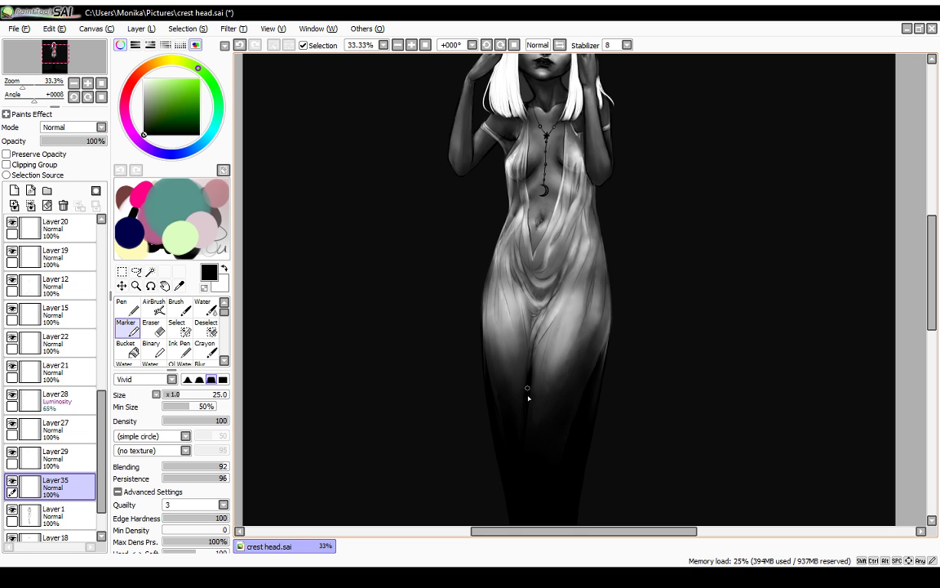
# Step: Paint black strokes over the lower thigh on the viewer's left, from its outer edge to the gap between the legs
pyautogui.moveTo(528, 395); pyautogui.dragTo(521, 446)
pyautogui.moveTo(528, 400); pyautogui.dragTo(521, 447)
pyautogui.moveTo(525, 415); pyautogui.dragTo(518, 451)
pyautogui.moveTo(490, 387)
pyautogui.mouseDown()
pyautogui.moveTo(499, 431)
pyautogui.moveTo(498, 418)
pyautogui.mouseUp()
pyautogui.moveTo(485, 357); pyautogui.dragTo(518, 456)
pyautogui.moveTo(511, 375); pyautogui.dragTo(524, 435)
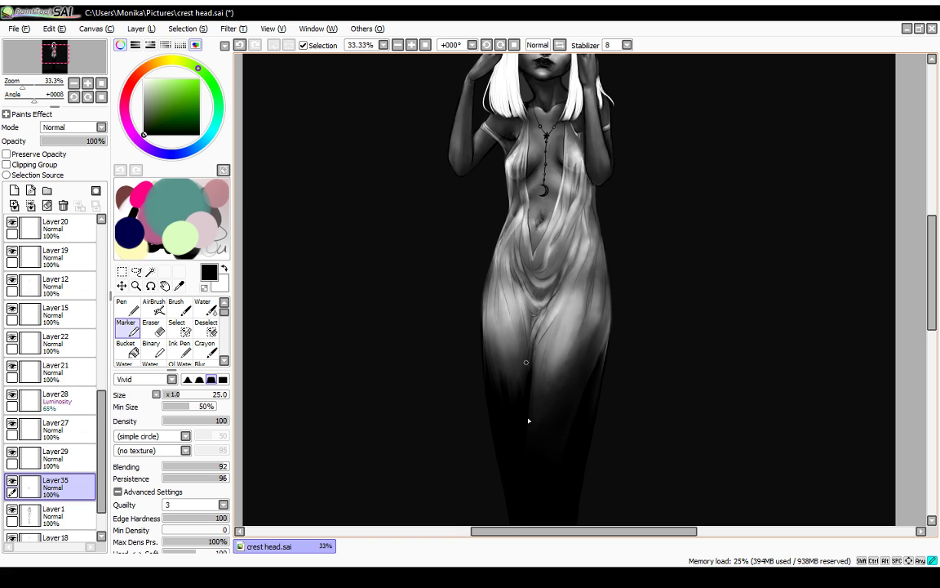
# Step: Paint black strokes down the gap between the legs and over the lower part and outer edge of the other thigh
pyautogui.moveTo(532, 315); pyautogui.dragTo(532, 425)
pyautogui.moveTo(544, 343); pyautogui.dragTo(533, 459)
pyautogui.moveTo(536, 387); pyautogui.dragTo(533, 449)
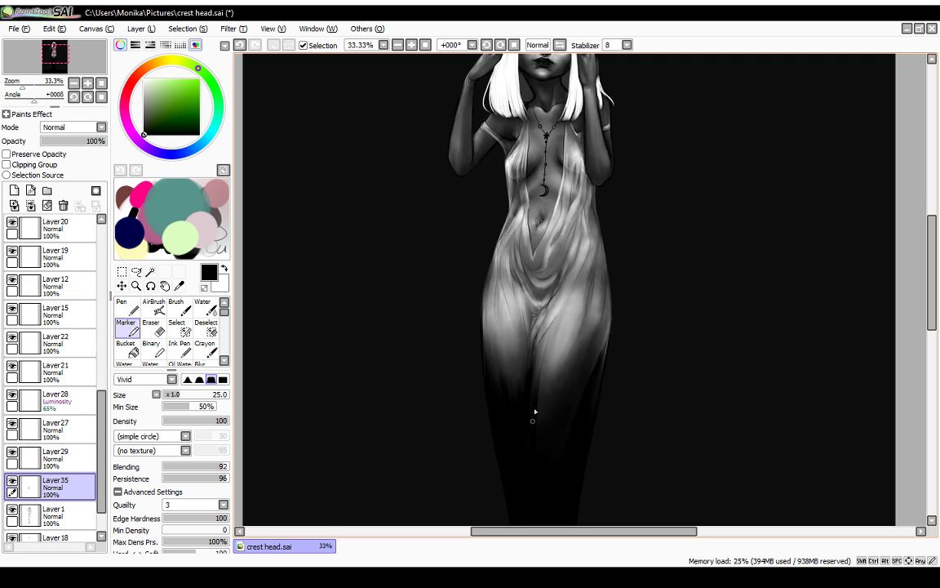
pyautogui.moveTo(535, 411); pyautogui.dragTo(536, 465)
pyautogui.moveTo(569, 428); pyautogui.dragTo(578, 380)
pyautogui.moveTo(612, 302); pyautogui.dragTo(601, 360)
pyautogui.moveTo(602, 355); pyautogui.dragTo(597, 377)
# Step: Set the Water brush to size 100 and blend the black strokes on the thighs into a smooth fade
pyautogui.click(205, 307)
pyautogui.moveTo(204, 396); pyautogui.dragTo(219, 396)
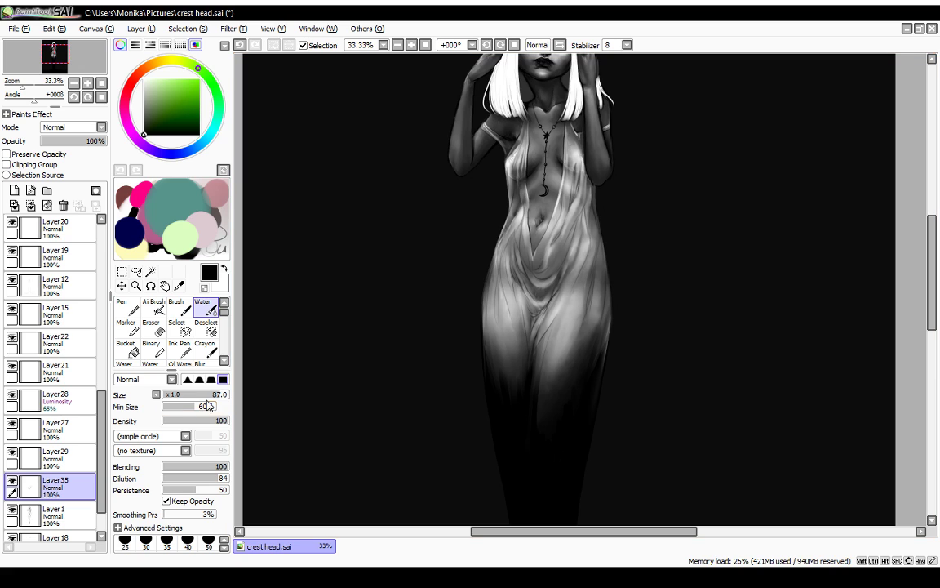
pyautogui.click(221, 396)
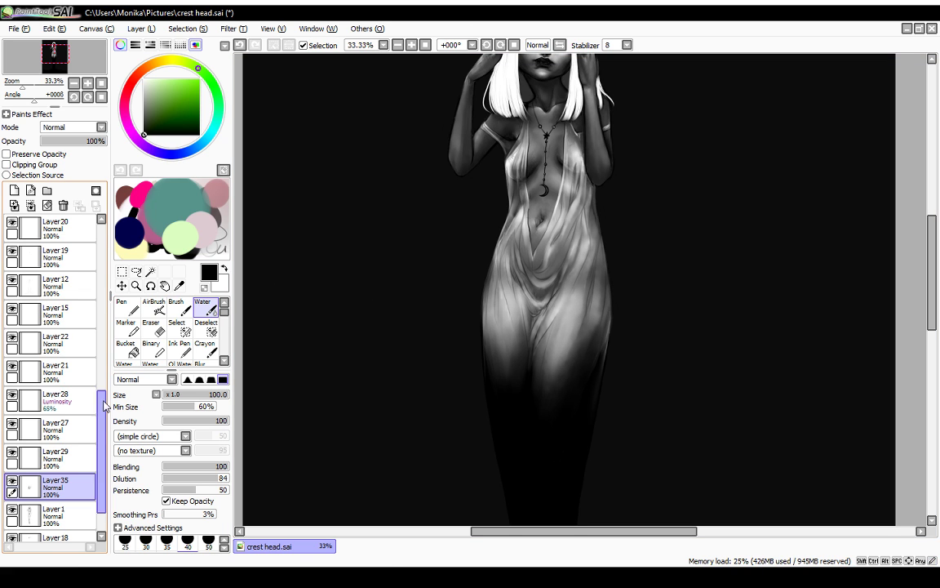
# Step: Check the blended leg shading by switching the visibility of Layer13 off and on
pyautogui.moveTo(103, 403); pyautogui.dragTo(102, 324)
pyautogui.click(13, 402)
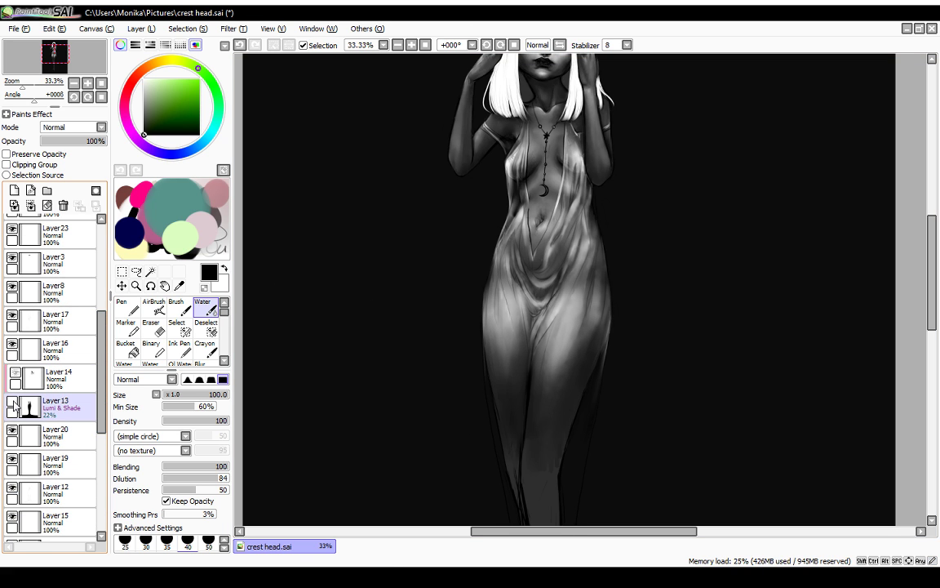
pyautogui.click(12, 402)
pyautogui.click(12, 402)
pyautogui.click(12, 403)
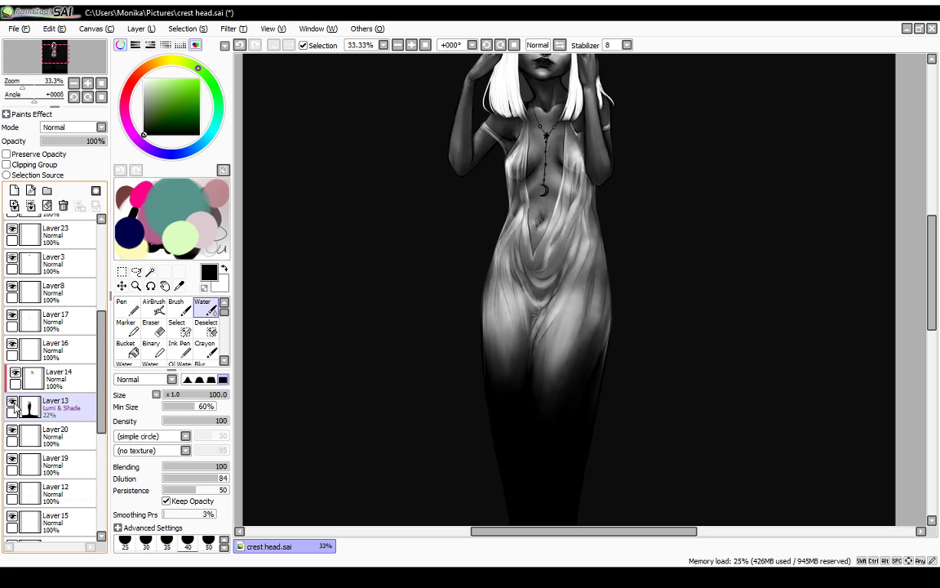
pyautogui.scroll(-5, 49, 392)
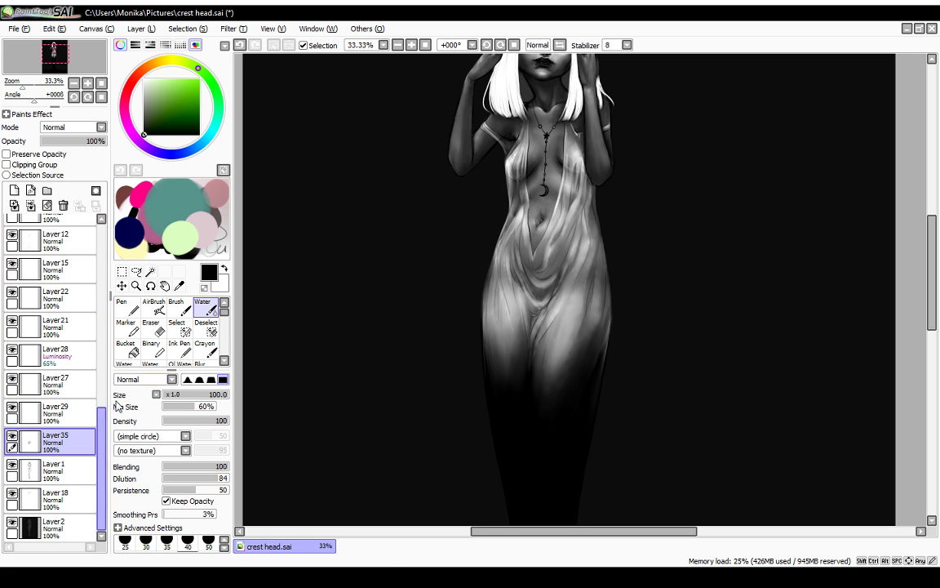
# Step: Compare the figure with and without the leg shading of Layer35 at 25% zoom
pyautogui.click(398, 46)
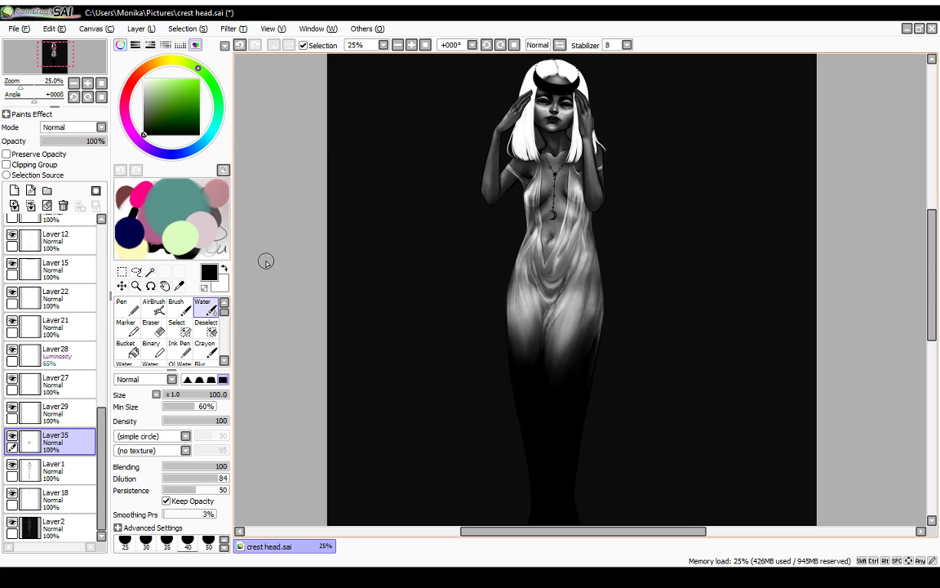
pyautogui.click(13, 436)
pyautogui.click(13, 437)
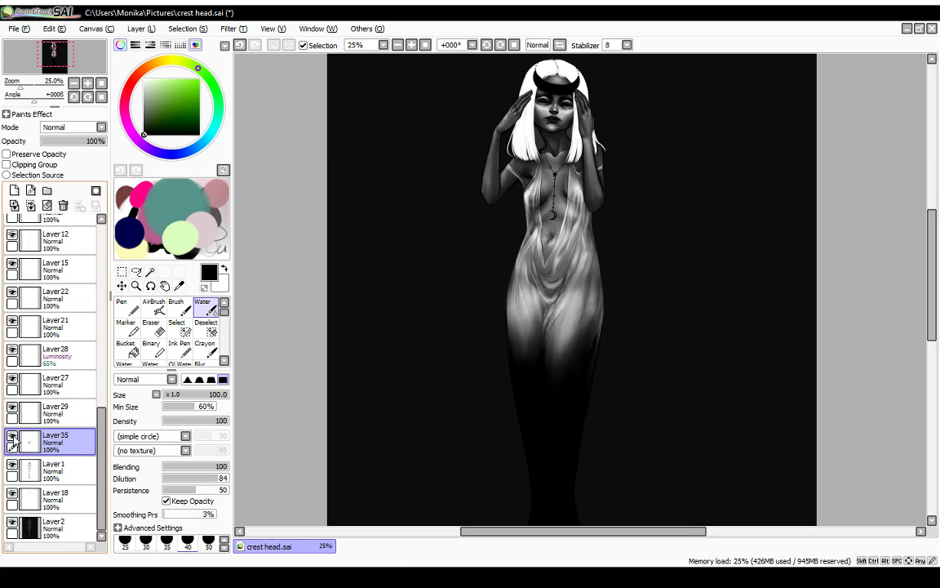
pyautogui.click(13, 440)
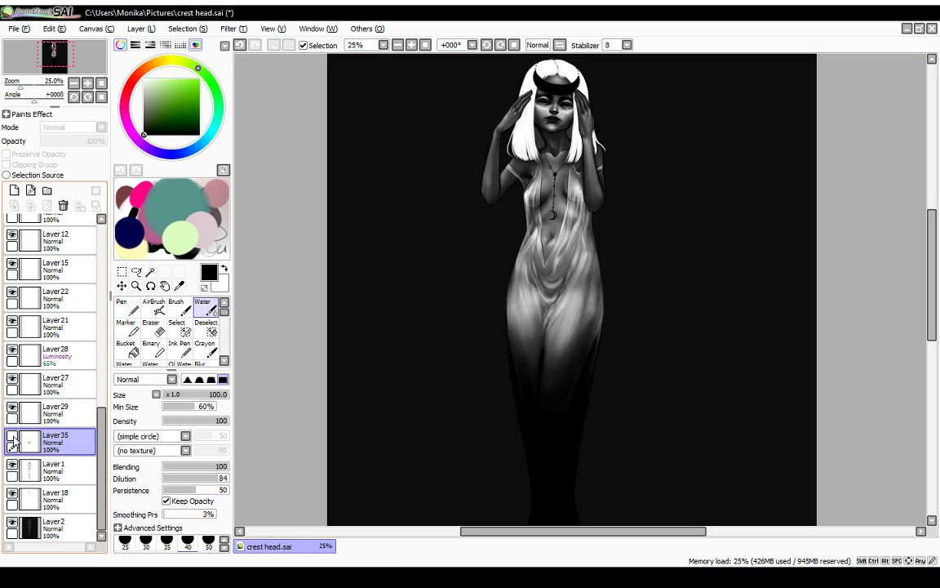
pyautogui.click(13, 441)
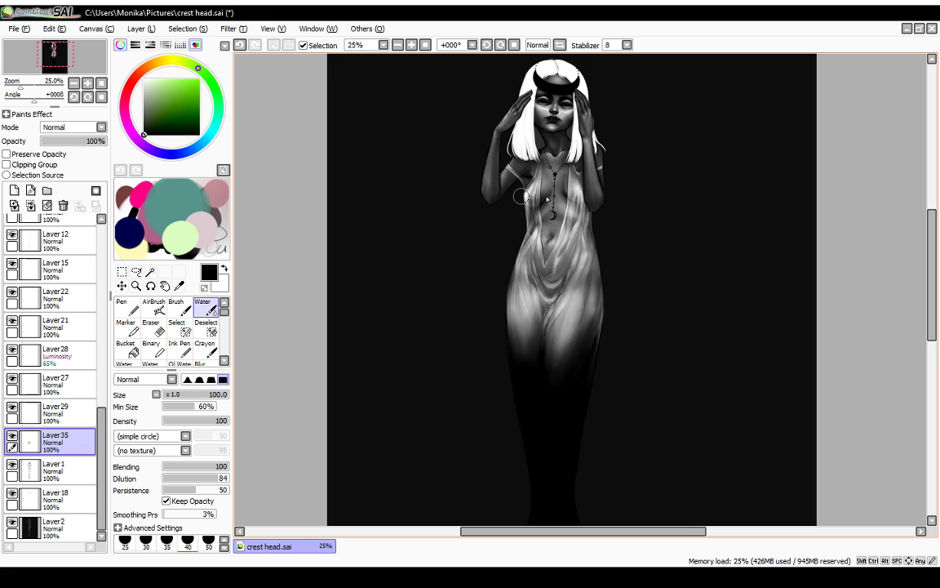
# Step: Check the background by hiding and showing Layer2, and add a new layer directly above it
pyautogui.moveTo(933, 273); pyautogui.dragTo(930, 306)
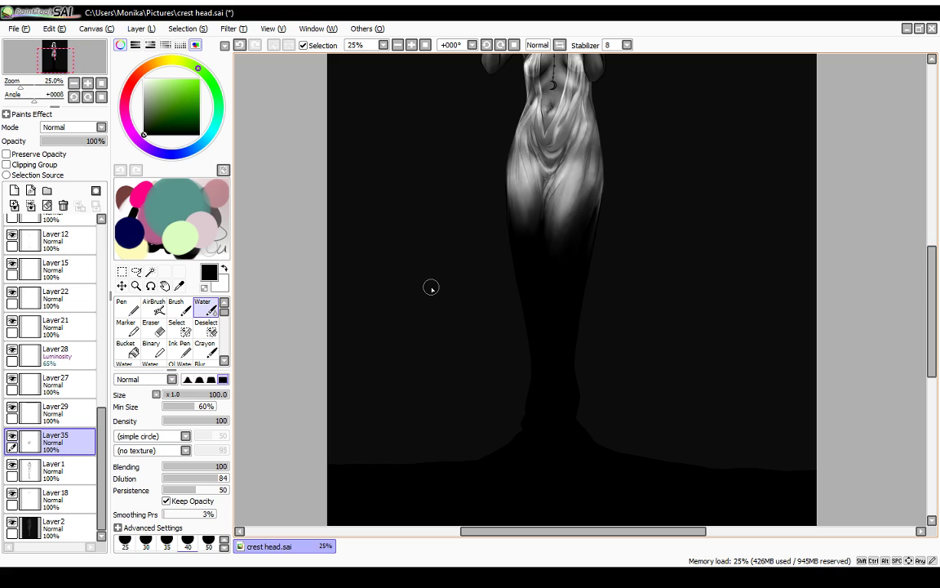
pyautogui.click(398, 46)
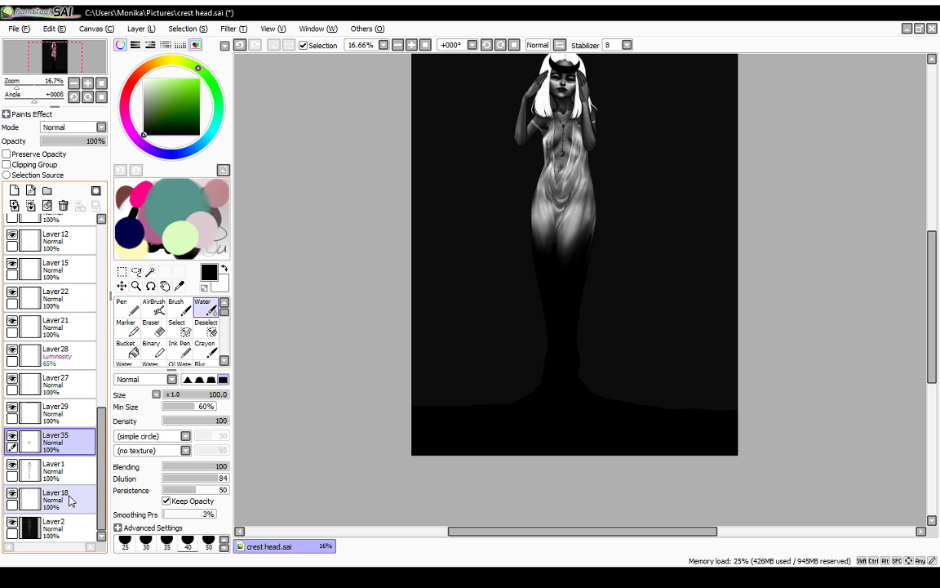
pyautogui.click(13, 523)
pyautogui.click(13, 523)
pyautogui.click(29, 526)
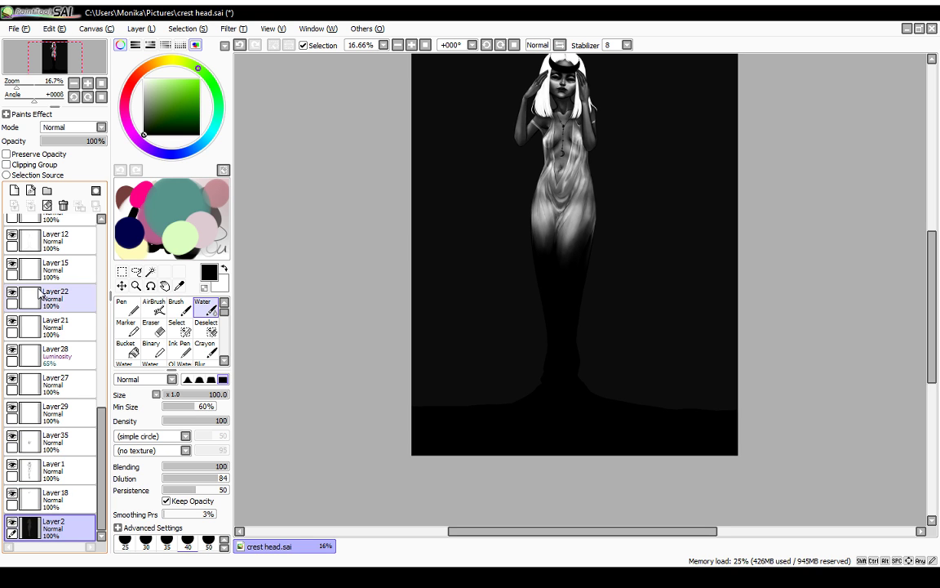
pyautogui.click(14, 190)
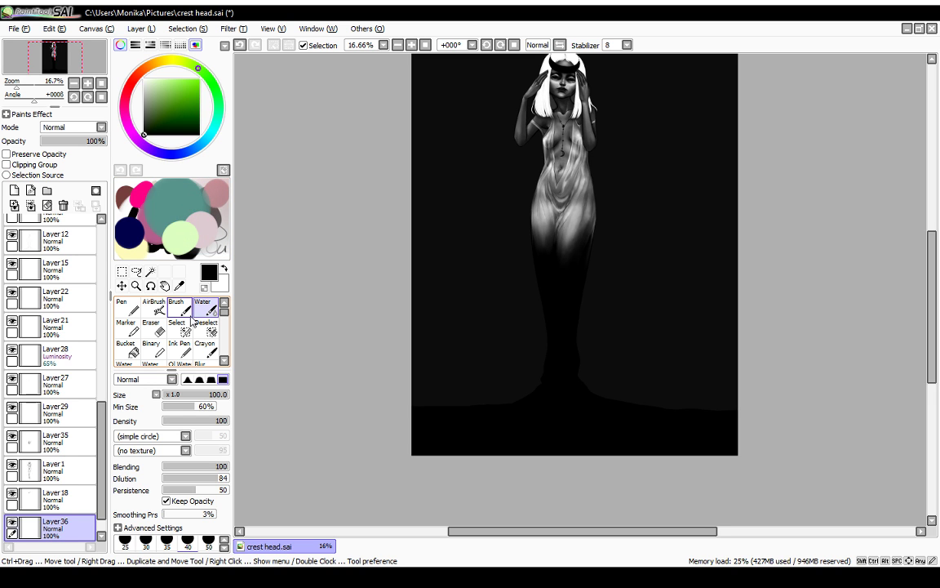
pyautogui.scroll(-2, 99, 384)
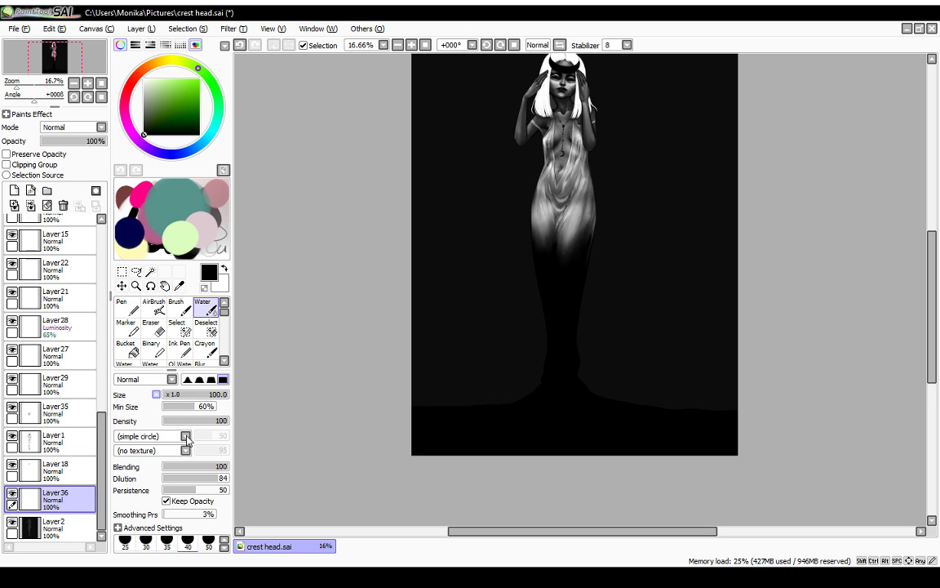
# Step: Set the Water brush size to 500 and paint soft black over the ground edge on both sides of the feet, blending it into the background
pyautogui.moveTo(204, 398); pyautogui.dragTo(258, 392)
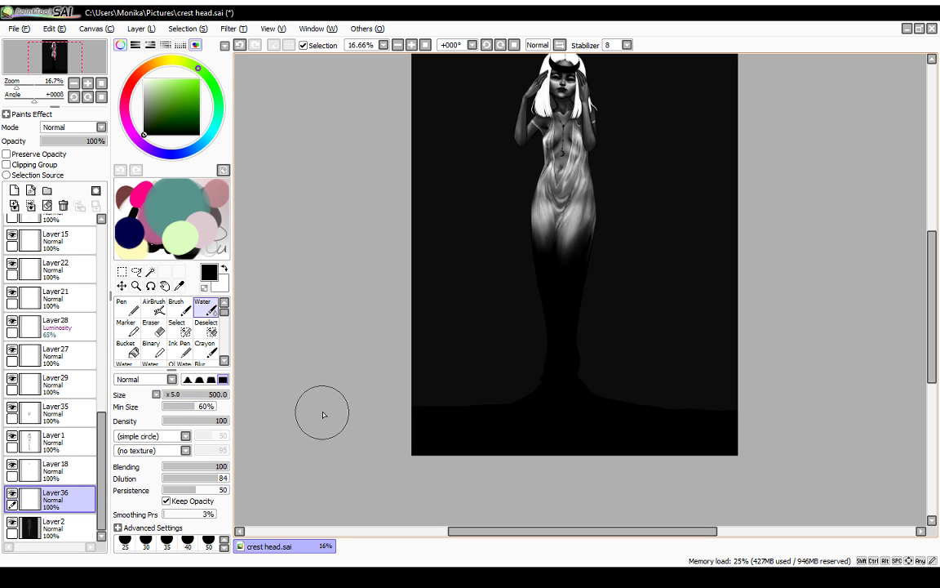
pyautogui.moveTo(414, 443)
pyautogui.mouseDown()
pyautogui.moveTo(410, 387)
pyautogui.moveTo(451, 454)
pyautogui.moveTo(474, 428)
pyautogui.moveTo(424, 303)
pyautogui.moveTo(421, 375)
pyautogui.moveTo(463, 444)
pyautogui.moveTo(523, 398)
pyautogui.moveTo(445, 419)
pyautogui.moveTo(424, 414)
pyautogui.moveTo(432, 444)
pyautogui.moveTo(437, 400)
pyautogui.moveTo(450, 416)
pyautogui.moveTo(485, 410)
pyautogui.moveTo(520, 424)
pyautogui.moveTo(406, 349)
pyautogui.mouseUp()
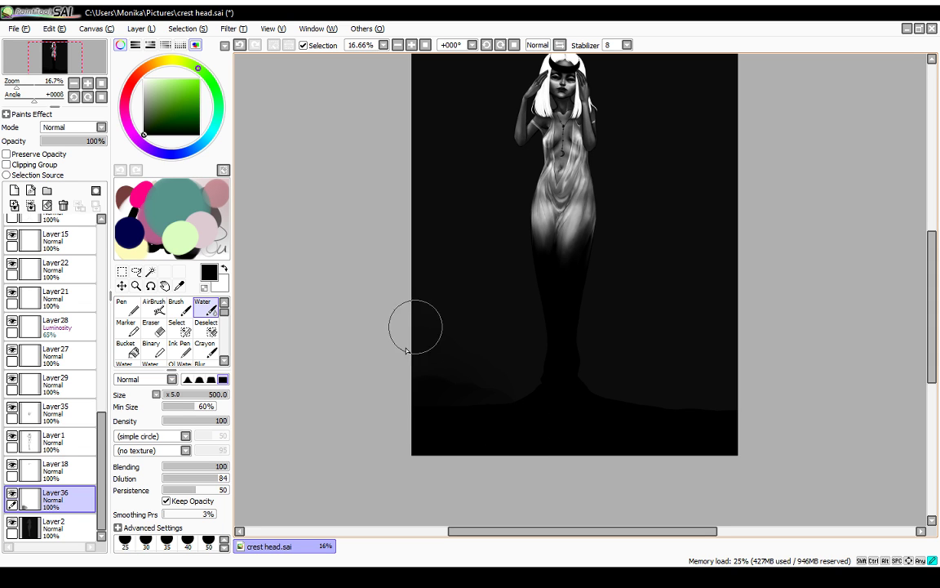
pyautogui.moveTo(428, 385); pyautogui.dragTo(483, 410)
pyautogui.moveTo(563, 437)
pyautogui.mouseDown()
pyautogui.moveTo(718, 404)
pyautogui.moveTo(724, 449)
pyautogui.moveTo(745, 382)
pyautogui.moveTo(716, 409)
pyautogui.moveTo(709, 441)
pyautogui.moveTo(728, 439)
pyautogui.moveTo(747, 403)
pyautogui.moveTo(719, 411)
pyautogui.mouseUp()
pyautogui.moveTo(430, 412)
pyautogui.mouseDown()
pyautogui.moveTo(441, 435)
pyautogui.moveTo(451, 427)
pyautogui.moveTo(432, 405)
pyautogui.mouseUp()
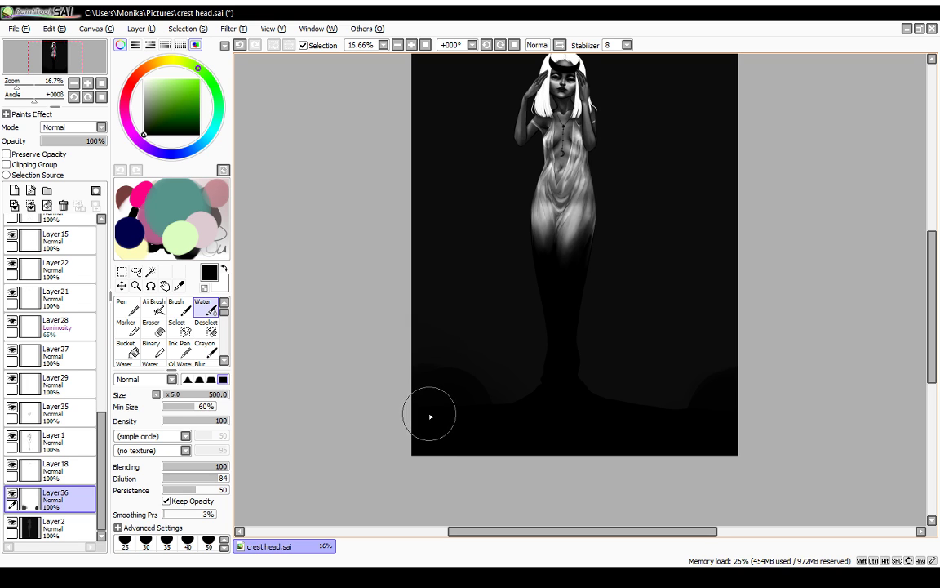
pyautogui.moveTo(441, 393)
pyautogui.mouseDown()
pyautogui.moveTo(434, 353)
pyautogui.moveTo(457, 329)
pyautogui.moveTo(478, 409)
pyautogui.moveTo(491, 422)
pyautogui.moveTo(540, 390)
pyautogui.moveTo(675, 426)
pyautogui.moveTo(735, 350)
pyautogui.moveTo(643, 395)
pyautogui.moveTo(661, 365)
pyautogui.moveTo(704, 376)
pyautogui.moveTo(548, 396)
pyautogui.moveTo(528, 423)
pyautogui.moveTo(486, 402)
pyautogui.moveTo(471, 412)
pyautogui.moveTo(482, 440)
pyautogui.moveTo(625, 430)
pyautogui.moveTo(682, 413)
pyautogui.moveTo(672, 393)
pyautogui.moveTo(642, 423)
pyautogui.moveTo(663, 439)
pyautogui.moveTo(678, 435)
pyautogui.moveTo(684, 414)
pyautogui.moveTo(654, 431)
pyautogui.moveTo(489, 379)
pyautogui.moveTo(454, 419)
pyautogui.moveTo(477, 412)
pyautogui.moveTo(522, 356)
pyautogui.moveTo(558, 364)
pyautogui.moveTo(599, 428)
pyautogui.moveTo(627, 433)
pyautogui.moveTo(689, 355)
pyautogui.moveTo(724, 353)
pyautogui.mouseUp()
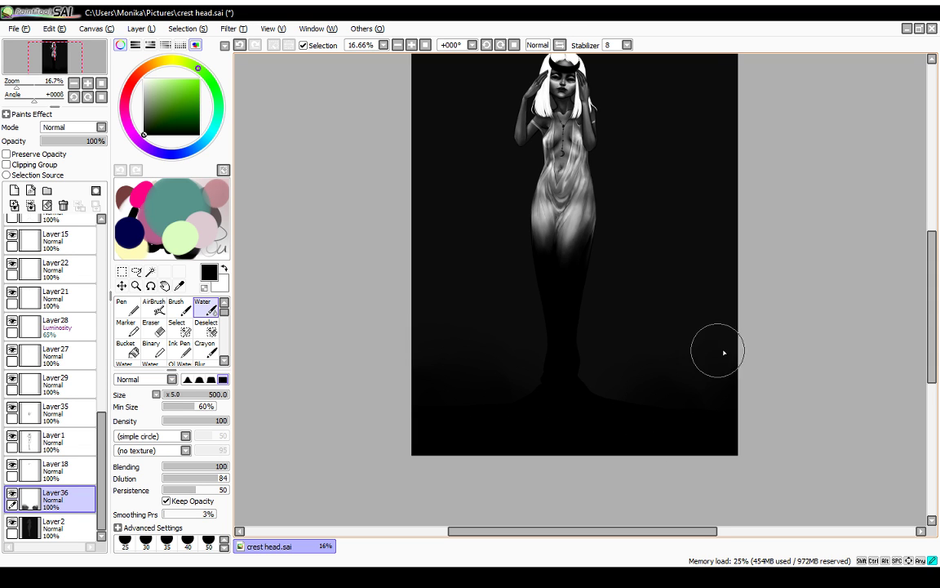
# Step: Paint soft black with the Water brush over the ground and around the lower legs on Layer36, blending away the remaining ground edge
pyautogui.moveTo(706, 440)
pyautogui.mouseDown()
pyautogui.moveTo(721, 388)
pyautogui.moveTo(717, 444)
pyautogui.moveTo(724, 400)
pyautogui.moveTo(713, 396)
pyautogui.moveTo(714, 368)
pyautogui.moveTo(675, 391)
pyautogui.moveTo(669, 408)
pyautogui.moveTo(719, 364)
pyautogui.moveTo(754, 366)
pyautogui.moveTo(698, 389)
pyautogui.moveTo(687, 416)
pyautogui.moveTo(674, 409)
pyautogui.moveTo(654, 426)
pyautogui.moveTo(612, 409)
pyautogui.moveTo(590, 387)
pyautogui.moveTo(666, 402)
pyautogui.moveTo(724, 377)
pyautogui.moveTo(719, 364)
pyautogui.moveTo(593, 355)
pyautogui.moveTo(438, 398)
pyautogui.moveTo(459, 424)
pyautogui.moveTo(475, 417)
pyautogui.moveTo(463, 409)
pyautogui.moveTo(445, 428)
pyautogui.moveTo(430, 344)
pyautogui.moveTo(413, 341)
pyautogui.moveTo(423, 380)
pyautogui.moveTo(495, 380)
pyautogui.moveTo(530, 399)
pyautogui.moveTo(545, 423)
pyautogui.moveTo(493, 422)
pyautogui.moveTo(659, 421)
pyautogui.moveTo(597, 421)
pyautogui.moveTo(578, 400)
pyautogui.moveTo(518, 377)
pyautogui.moveTo(514, 398)
pyautogui.moveTo(641, 395)
pyautogui.moveTo(531, 391)
pyautogui.moveTo(554, 327)
pyautogui.moveTo(588, 397)
pyautogui.moveTo(571, 310)
pyautogui.moveTo(536, 352)
pyautogui.moveTo(541, 319)
pyautogui.moveTo(510, 399)
pyautogui.moveTo(571, 276)
pyautogui.moveTo(623, 353)
pyautogui.moveTo(605, 370)
pyautogui.moveTo(511, 324)
pyautogui.moveTo(504, 397)
pyautogui.moveTo(527, 403)
pyautogui.moveTo(540, 374)
pyautogui.moveTo(550, 373)
pyautogui.moveTo(555, 326)
pyautogui.moveTo(545, 367)
pyautogui.moveTo(502, 416)
pyautogui.moveTo(527, 328)
pyautogui.moveTo(494, 391)
pyautogui.moveTo(591, 316)
pyautogui.mouseUp()
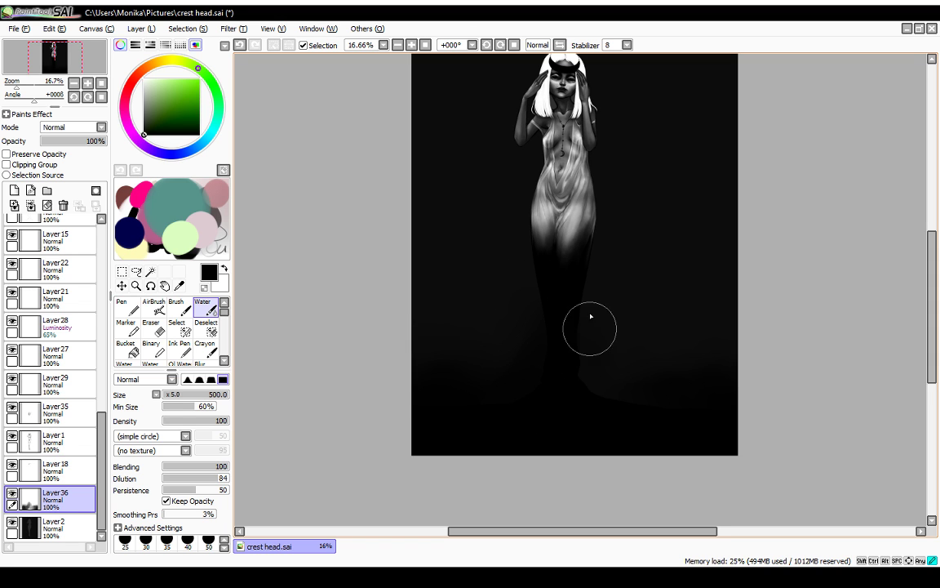
pyautogui.moveTo(564, 365)
pyautogui.mouseDown()
pyautogui.moveTo(563, 308)
pyautogui.moveTo(533, 279)
pyautogui.moveTo(589, 252)
pyautogui.moveTo(591, 311)
pyautogui.moveTo(563, 279)
pyautogui.moveTo(506, 342)
pyautogui.moveTo(607, 270)
pyautogui.moveTo(618, 330)
pyautogui.moveTo(502, 312)
pyautogui.moveTo(602, 295)
pyautogui.moveTo(688, 359)
pyautogui.moveTo(467, 280)
pyautogui.mouseUp()
pyautogui.moveTo(606, 268)
pyautogui.mouseDown()
pyautogui.moveTo(678, 374)
pyautogui.moveTo(586, 397)
pyautogui.moveTo(591, 374)
pyautogui.moveTo(602, 425)
pyautogui.moveTo(525, 370)
pyautogui.moveTo(522, 418)
pyautogui.moveTo(474, 421)
pyautogui.moveTo(632, 421)
pyautogui.moveTo(592, 410)
pyautogui.moveTo(633, 417)
pyautogui.moveTo(606, 412)
pyautogui.moveTo(573, 370)
pyautogui.moveTo(605, 341)
pyautogui.moveTo(628, 369)
pyautogui.moveTo(700, 403)
pyautogui.moveTo(590, 322)
pyautogui.moveTo(610, 315)
pyautogui.moveTo(665, 329)
pyautogui.moveTo(717, 368)
pyautogui.moveTo(522, 286)
pyautogui.moveTo(477, 290)
pyautogui.moveTo(446, 311)
pyautogui.moveTo(416, 300)
pyautogui.moveTo(440, 356)
pyautogui.mouseUp()
pyautogui.moveTo(456, 366)
pyautogui.mouseDown()
pyautogui.moveTo(481, 373)
pyautogui.moveTo(507, 349)
pyautogui.moveTo(526, 356)
pyautogui.moveTo(520, 306)
pyautogui.moveTo(567, 290)
pyautogui.moveTo(600, 369)
pyautogui.moveTo(609, 353)
pyautogui.moveTo(650, 391)
pyautogui.moveTo(446, 354)
pyautogui.moveTo(430, 393)
pyautogui.moveTo(507, 377)
pyautogui.moveTo(700, 377)
pyautogui.moveTo(645, 352)
pyautogui.moveTo(720, 337)
pyautogui.moveTo(733, 351)
pyautogui.moveTo(748, 286)
pyautogui.moveTo(730, 304)
pyautogui.moveTo(717, 366)
pyautogui.moveTo(625, 357)
pyautogui.moveTo(632, 385)
pyautogui.moveTo(709, 319)
pyautogui.moveTo(727, 330)
pyautogui.moveTo(611, 414)
pyautogui.moveTo(603, 405)
pyautogui.moveTo(627, 421)
pyautogui.moveTo(594, 366)
pyautogui.moveTo(650, 390)
pyautogui.mouseUp()
pyautogui.moveTo(637, 376)
pyautogui.mouseDown()
pyautogui.moveTo(602, 359)
pyautogui.moveTo(633, 375)
pyautogui.mouseUp()
pyautogui.moveTo(638, 282); pyautogui.dragTo(633, 270)
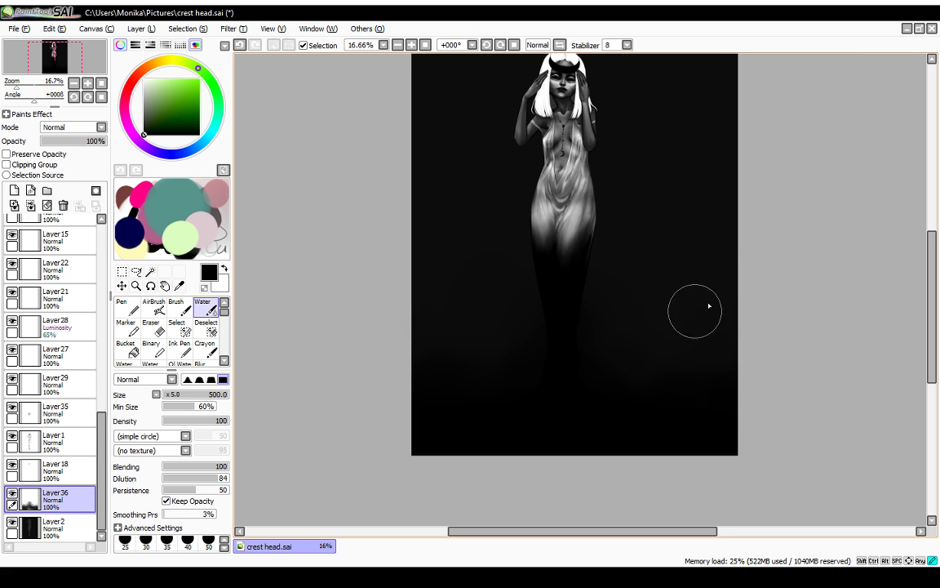
pyautogui.moveTo(709, 304); pyautogui.dragTo(802, 302)
pyautogui.moveTo(755, 342)
pyautogui.mouseDown()
pyautogui.moveTo(765, 349)
pyautogui.moveTo(744, 357)
pyautogui.mouseUp()
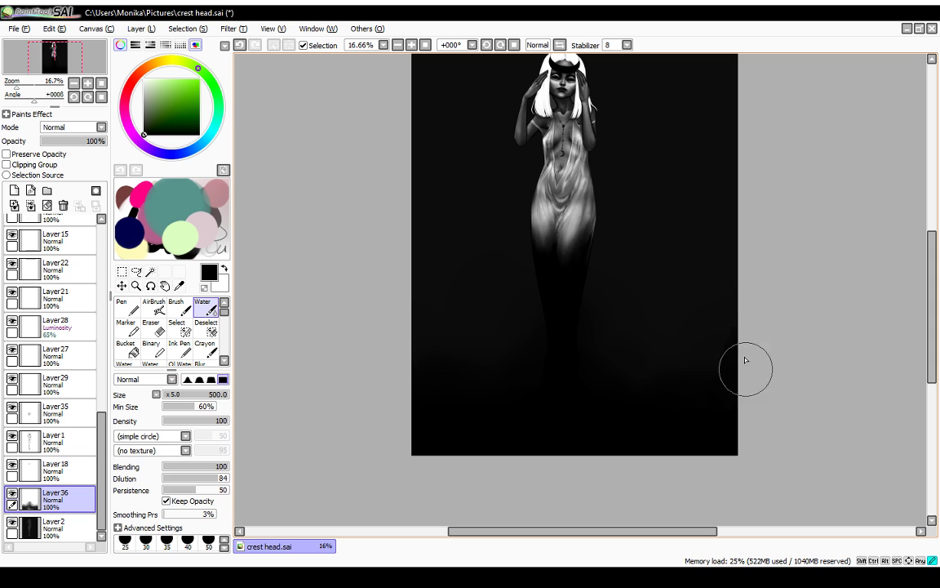
pyautogui.moveTo(723, 405)
pyautogui.mouseDown()
pyautogui.moveTo(709, 355)
pyautogui.moveTo(698, 356)
pyautogui.moveTo(696, 390)
pyautogui.moveTo(733, 334)
pyautogui.moveTo(768, 326)
pyautogui.moveTo(737, 338)
pyautogui.moveTo(729, 304)
pyautogui.moveTo(694, 298)
pyautogui.moveTo(659, 338)
pyautogui.moveTo(640, 279)
pyautogui.mouseUp()
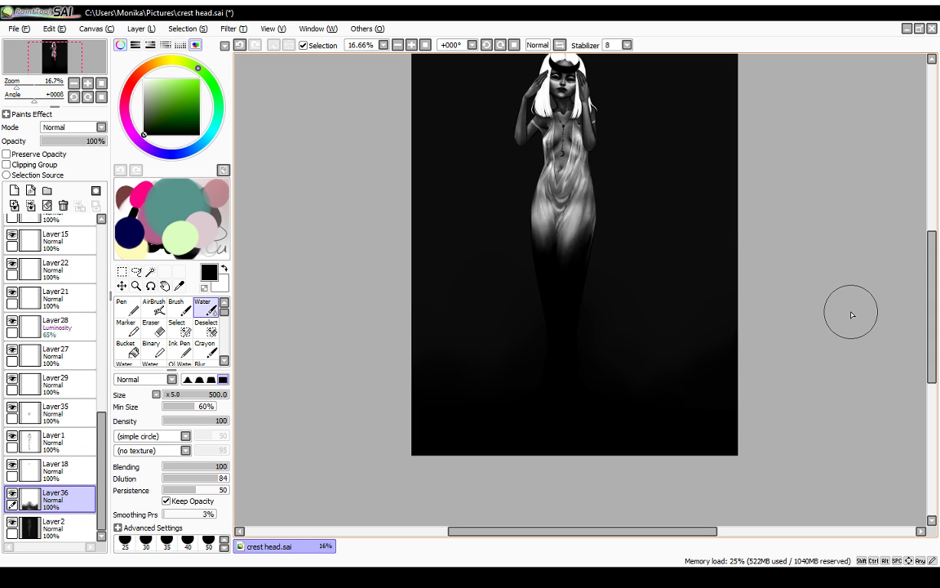
# Step: Smooth the dark gradient across the lower background and beside the legs with broad black Water brush strokes
pyautogui.scroll(1, 798, 268)
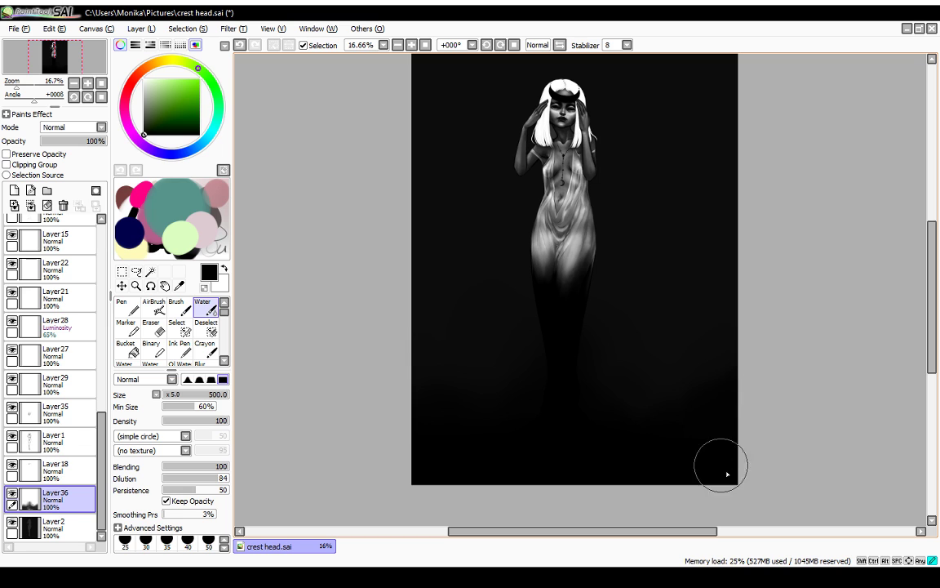
pyautogui.moveTo(725, 428)
pyautogui.mouseDown()
pyautogui.moveTo(705, 475)
pyautogui.moveTo(739, 452)
pyautogui.moveTo(723, 470)
pyautogui.moveTo(684, 435)
pyautogui.mouseUp()
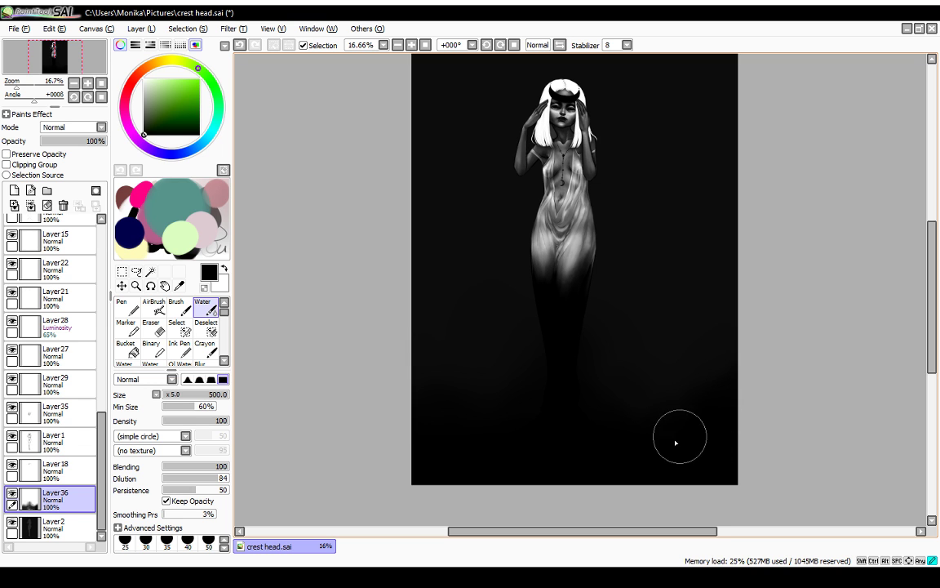
pyautogui.moveTo(725, 374); pyautogui.dragTo(742, 392)
pyautogui.moveTo(744, 408); pyautogui.dragTo(738, 470)
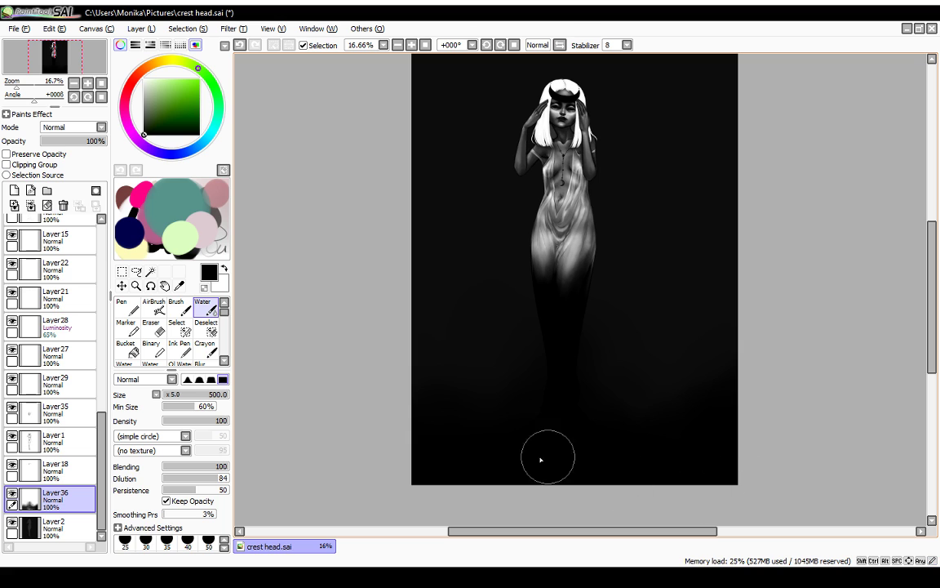
pyautogui.moveTo(498, 453)
pyautogui.mouseDown()
pyautogui.moveTo(450, 408)
pyautogui.moveTo(434, 430)
pyautogui.moveTo(449, 457)
pyautogui.moveTo(454, 423)
pyautogui.moveTo(426, 383)
pyautogui.moveTo(529, 444)
pyautogui.moveTo(476, 430)
pyautogui.moveTo(507, 451)
pyautogui.mouseUp()
pyautogui.moveTo(505, 449)
pyautogui.mouseDown()
pyautogui.moveTo(477, 419)
pyautogui.moveTo(604, 403)
pyautogui.moveTo(653, 346)
pyautogui.moveTo(635, 324)
pyautogui.moveTo(458, 307)
pyautogui.mouseUp()
pyautogui.moveTo(528, 285); pyautogui.dragTo(651, 320)
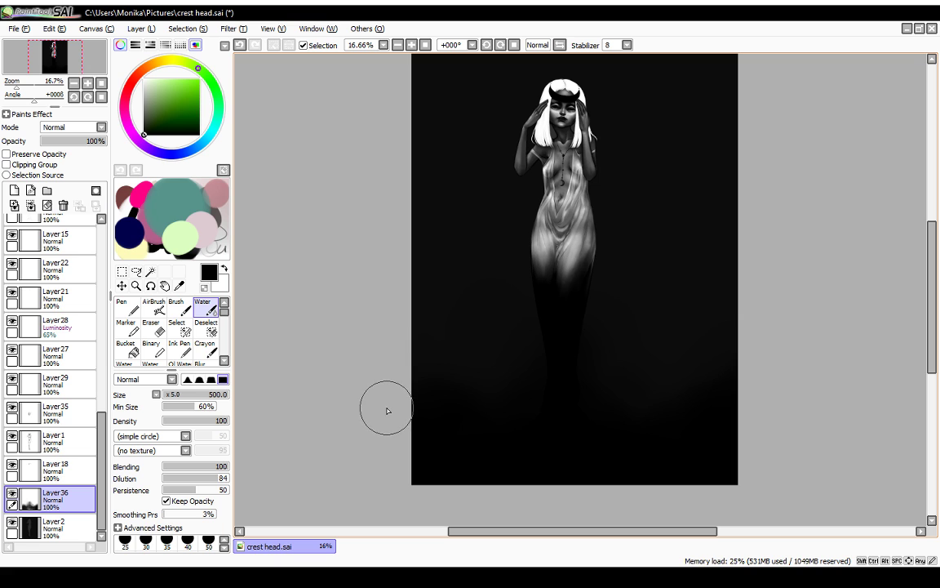
pyautogui.moveTo(388, 410)
pyautogui.mouseDown()
pyautogui.moveTo(655, 366)
pyautogui.moveTo(640, 352)
pyautogui.moveTo(668, 356)
pyautogui.moveTo(744, 327)
pyautogui.moveTo(680, 336)
pyautogui.moveTo(597, 313)
pyautogui.moveTo(593, 344)
pyautogui.moveTo(513, 336)
pyautogui.moveTo(467, 312)
pyautogui.moveTo(428, 339)
pyautogui.moveTo(405, 316)
pyautogui.moveTo(491, 267)
pyautogui.moveTo(597, 286)
pyautogui.moveTo(625, 308)
pyautogui.moveTo(753, 316)
pyautogui.moveTo(525, 373)
pyautogui.moveTo(629, 307)
pyautogui.moveTo(736, 318)
pyautogui.moveTo(658, 326)
pyautogui.moveTo(738, 306)
pyautogui.moveTo(481, 289)
pyautogui.moveTo(513, 277)
pyautogui.moveTo(412, 292)
pyautogui.moveTo(584, 288)
pyautogui.mouseUp()
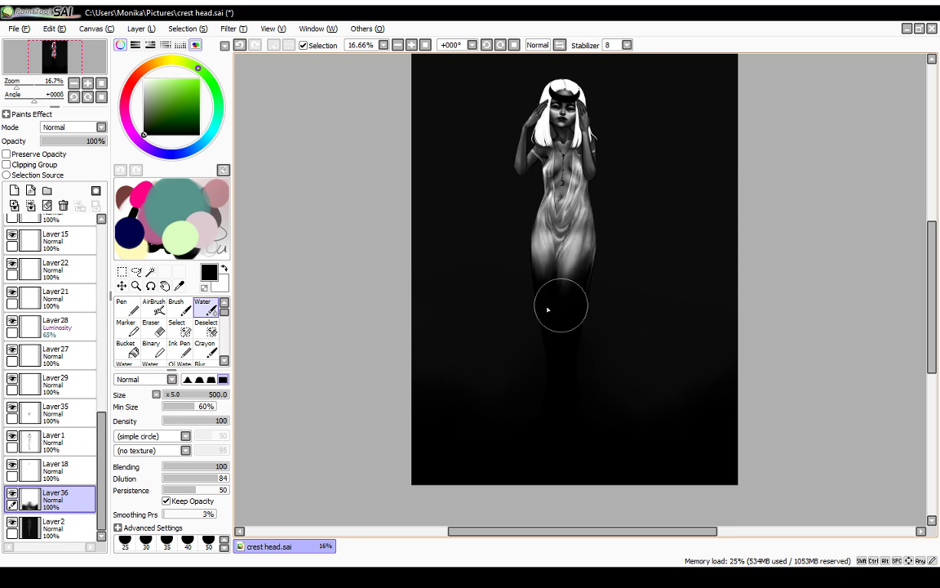
pyautogui.moveTo(433, 321)
pyautogui.mouseDown()
pyautogui.moveTo(636, 295)
pyautogui.moveTo(703, 298)
pyautogui.moveTo(761, 326)
pyautogui.mouseUp()
pyautogui.moveTo(557, 389)
pyautogui.mouseDown()
pyautogui.moveTo(493, 398)
pyautogui.moveTo(444, 266)
pyautogui.moveTo(491, 276)
pyautogui.mouseUp()
pyautogui.moveTo(501, 278); pyautogui.dragTo(534, 315)
pyautogui.moveTo(608, 311)
pyautogui.mouseDown()
pyautogui.moveTo(682, 279)
pyautogui.moveTo(683, 369)
pyautogui.moveTo(565, 406)
pyautogui.mouseUp()
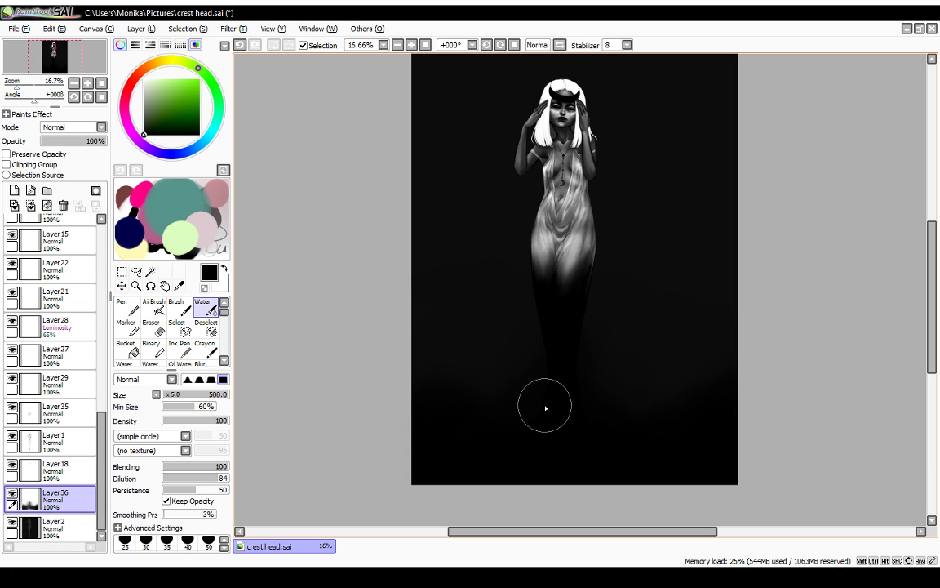
pyautogui.moveTo(546, 400)
pyautogui.mouseDown()
pyautogui.moveTo(623, 290)
pyautogui.moveTo(728, 317)
pyautogui.moveTo(539, 355)
pyautogui.mouseUp()
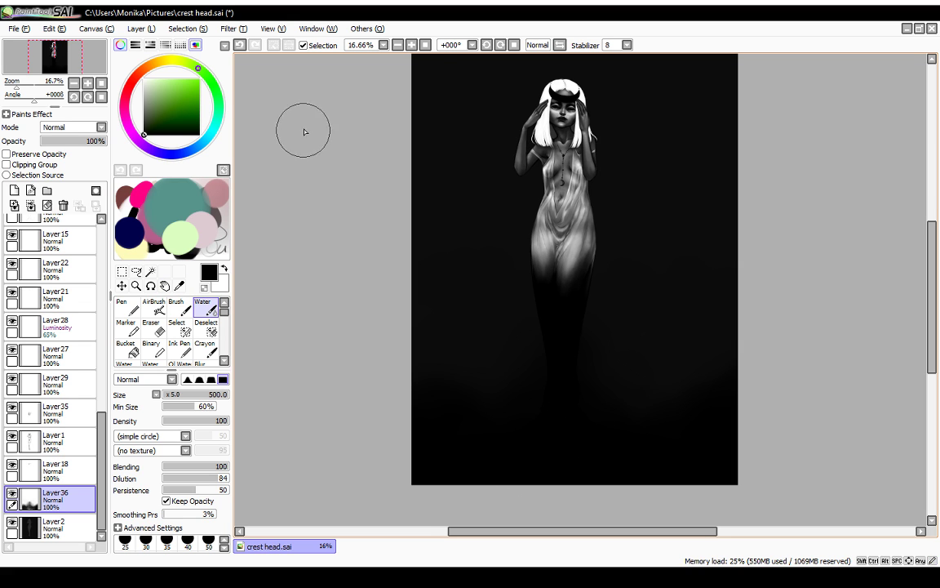
# Step: Lower the opacity of Layer36 to 96%, judging the effect on the whole picture
pyautogui.click(398, 46)
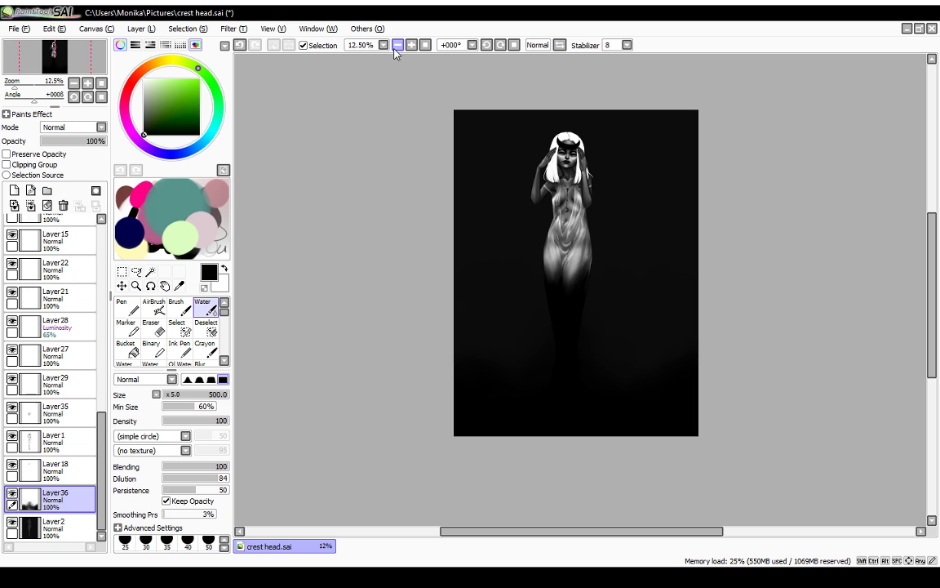
pyautogui.moveTo(97, 144); pyautogui.dragTo(95, 143)
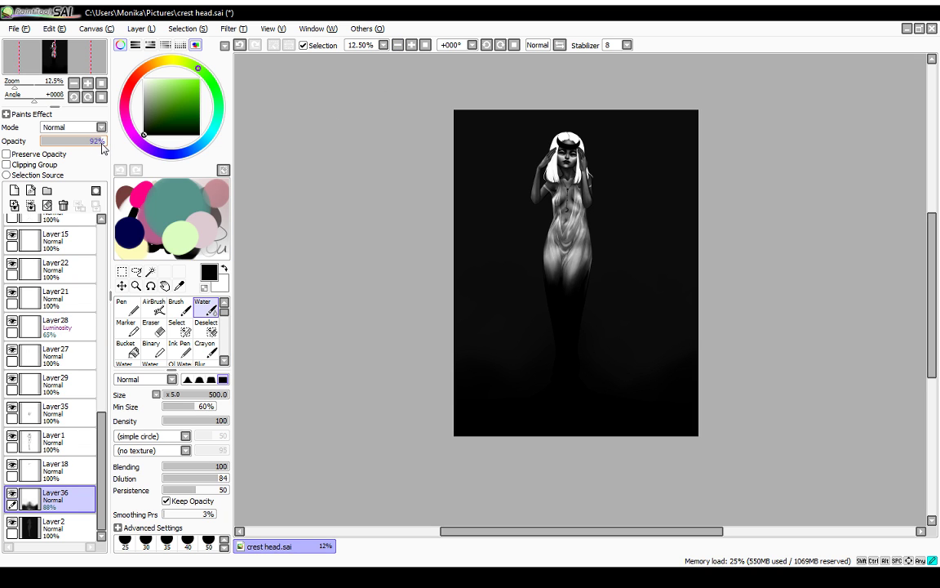
pyautogui.moveTo(103, 145); pyautogui.dragTo(103, 145)
pyautogui.moveTo(106, 148); pyautogui.dragTo(105, 149)
# Step: Add a new layer above Layer36 and paint a large soft white glow behind the head and upper body with the Water brush
pyautogui.click(413, 47)
pyautogui.click(14, 190)
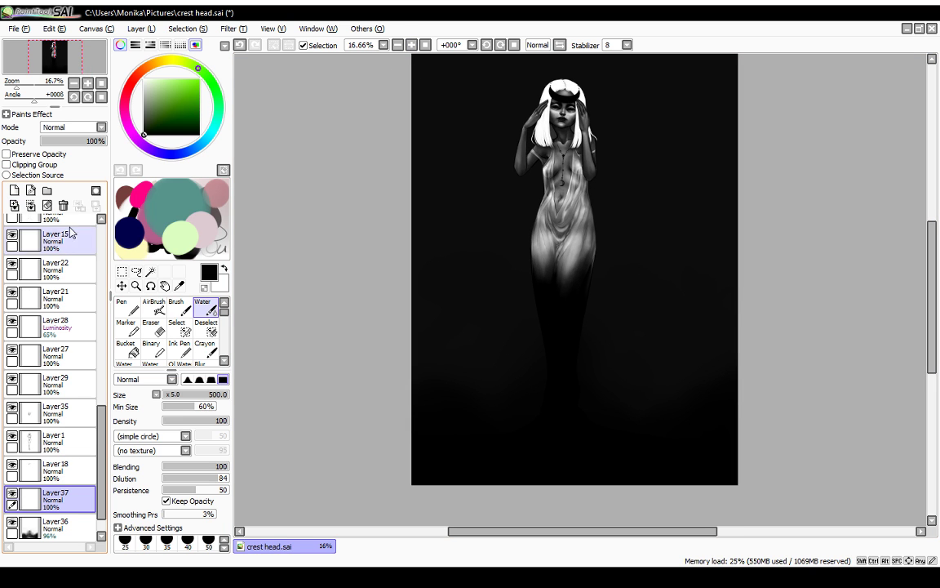
pyautogui.click(145, 329)
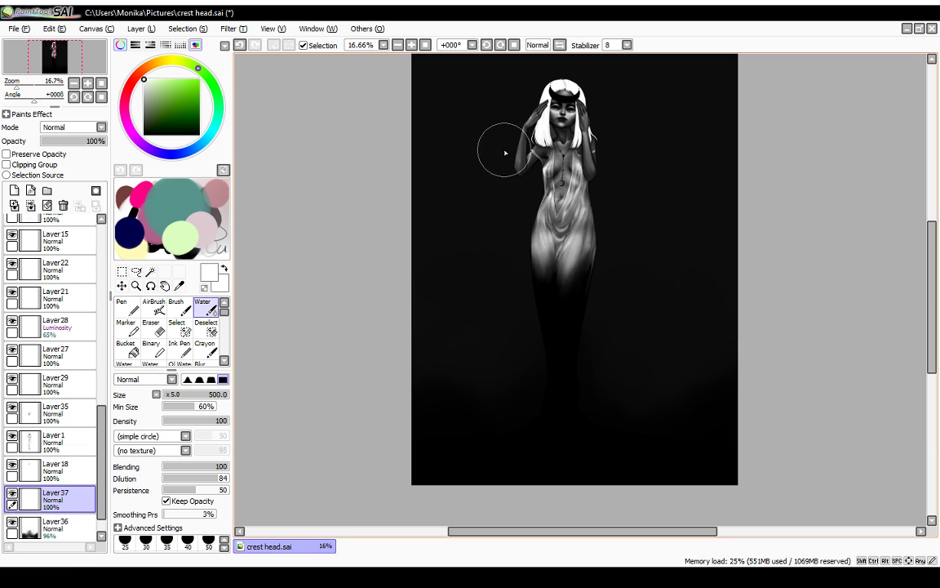
pyautogui.moveTo(521, 100)
pyautogui.mouseDown()
pyautogui.moveTo(574, 87)
pyautogui.moveTo(594, 114)
pyautogui.mouseUp()
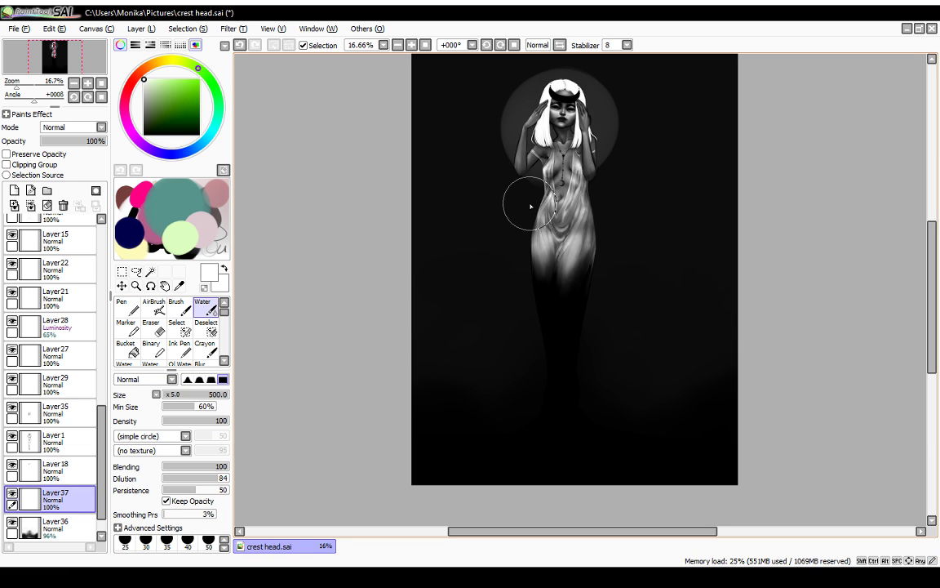
pyautogui.hotkey('ctrl', 'z')
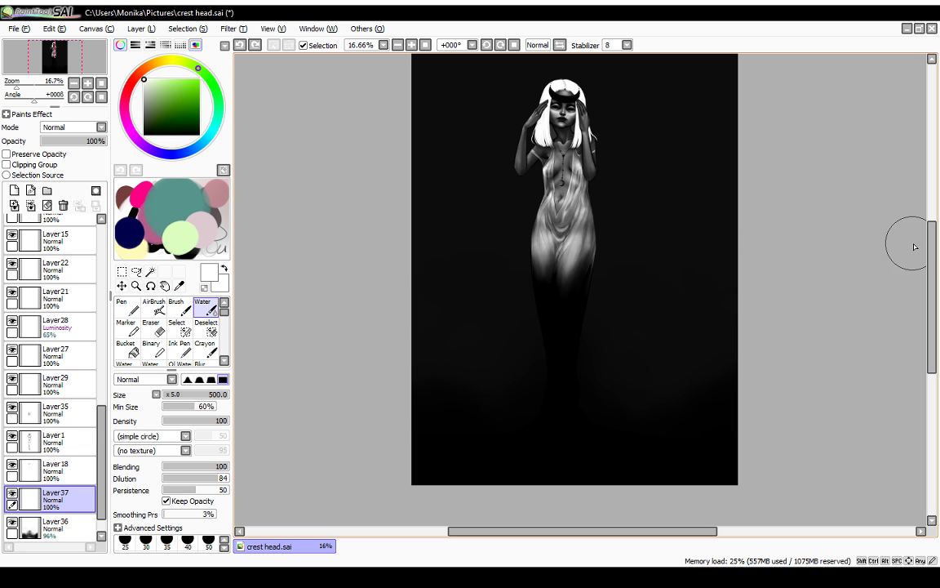
pyautogui.moveTo(933, 259); pyautogui.dragTo(934, 242)
pyautogui.moveTo(540, 169)
pyautogui.mouseDown()
pyautogui.moveTo(574, 133)
pyautogui.moveTo(568, 122)
pyautogui.moveTo(560, 133)
pyautogui.moveTo(580, 136)
pyautogui.moveTo(594, 160)
pyautogui.moveTo(541, 272)
pyautogui.moveTo(539, 128)
pyautogui.moveTo(589, 109)
pyautogui.moveTo(595, 249)
pyautogui.moveTo(520, 286)
pyautogui.moveTo(493, 186)
pyautogui.moveTo(606, 142)
pyautogui.moveTo(568, 279)
pyautogui.moveTo(558, 90)
pyautogui.moveTo(609, 265)
pyautogui.moveTo(510, 123)
pyautogui.moveTo(633, 248)
pyautogui.moveTo(504, 154)
pyautogui.moveTo(611, 196)
pyautogui.mouseUp()
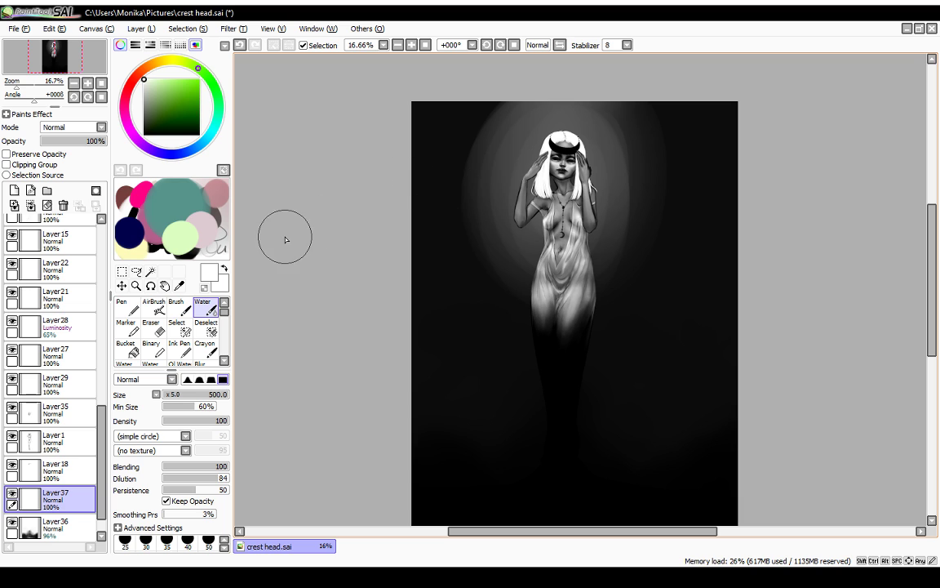
# Step: Select the background of Layer2 with the Magic Wand and invert the selection so it covers the figure
pyautogui.scroll(-1, 65, 457)
pyautogui.click(57, 526)
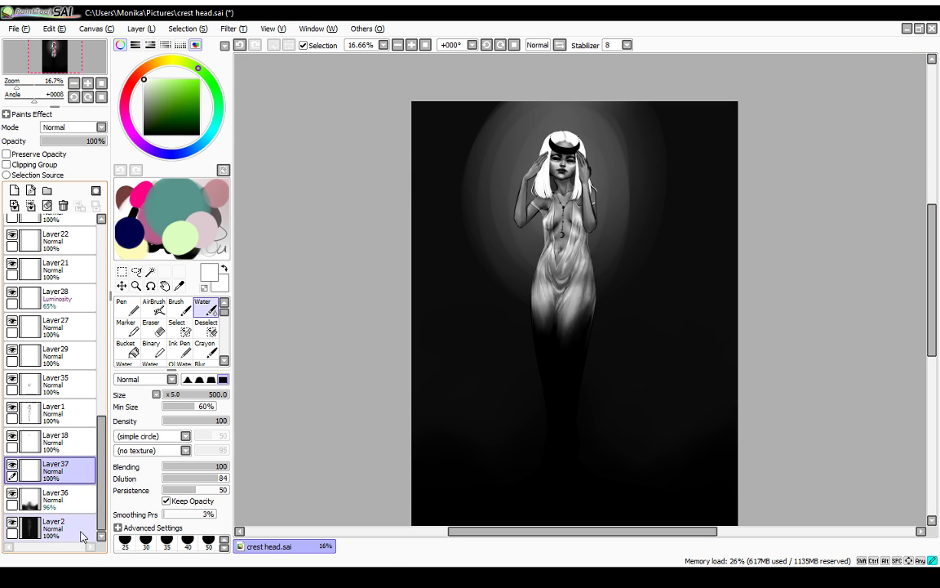
pyautogui.click(150, 271)
pyautogui.click(418, 250)
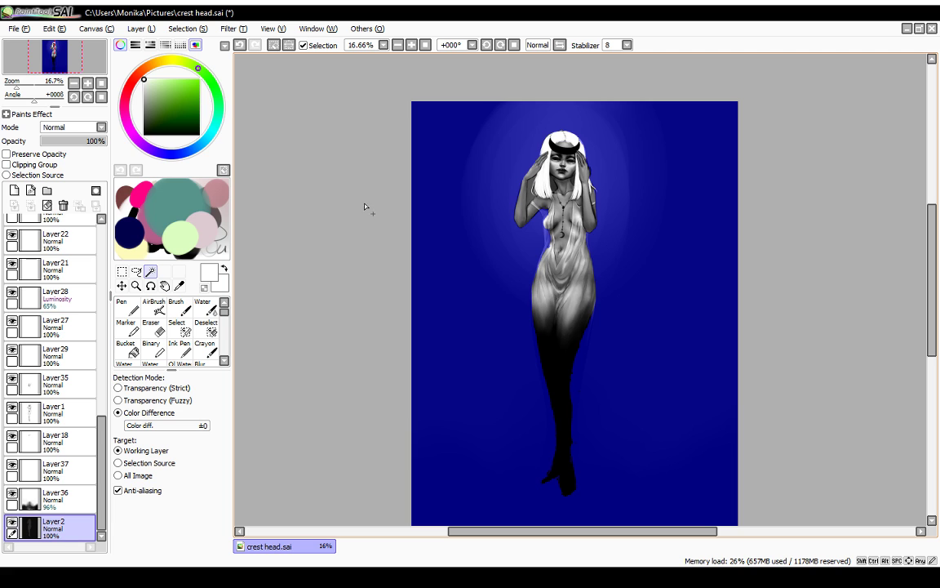
pyautogui.click(249, 32)
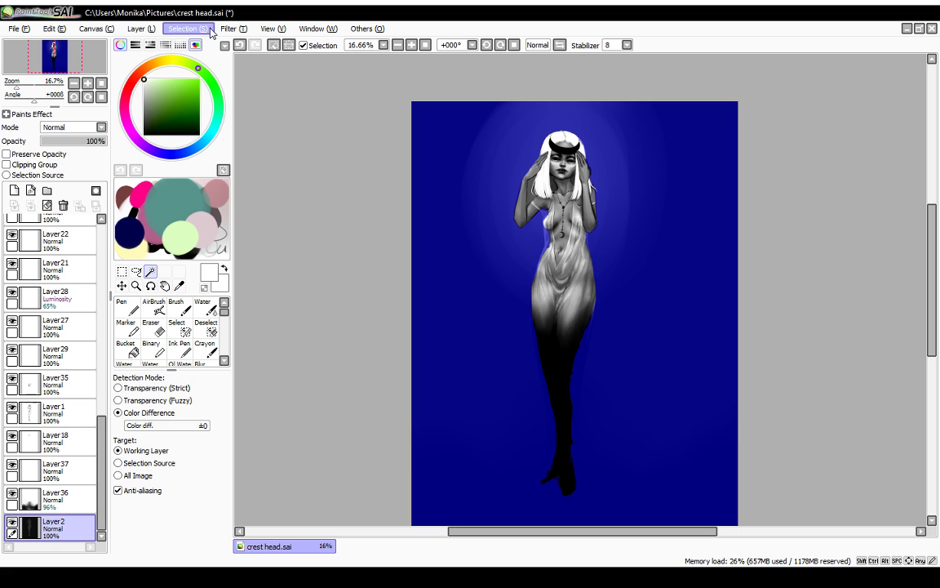
pyautogui.hotkey('ctrl', 'i')
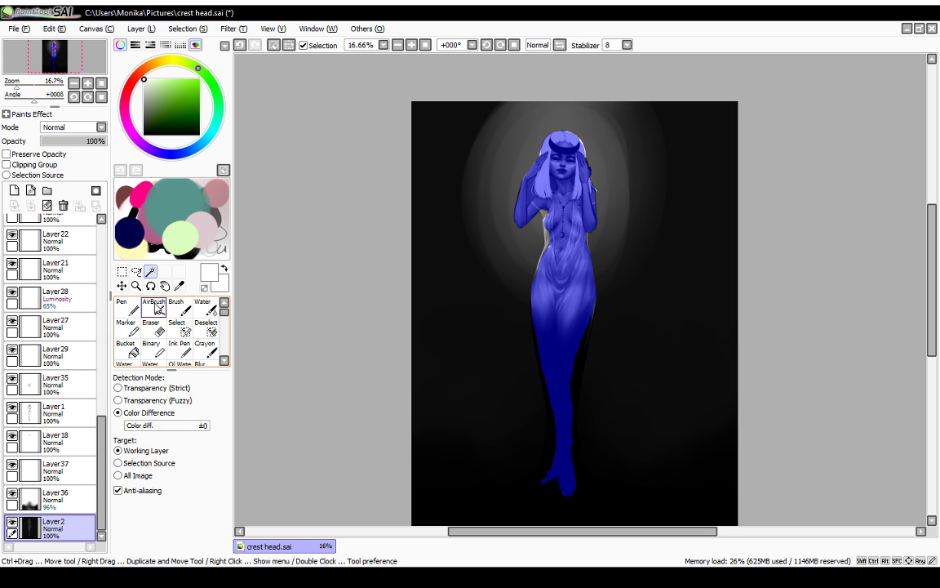
pyautogui.click(122, 271)
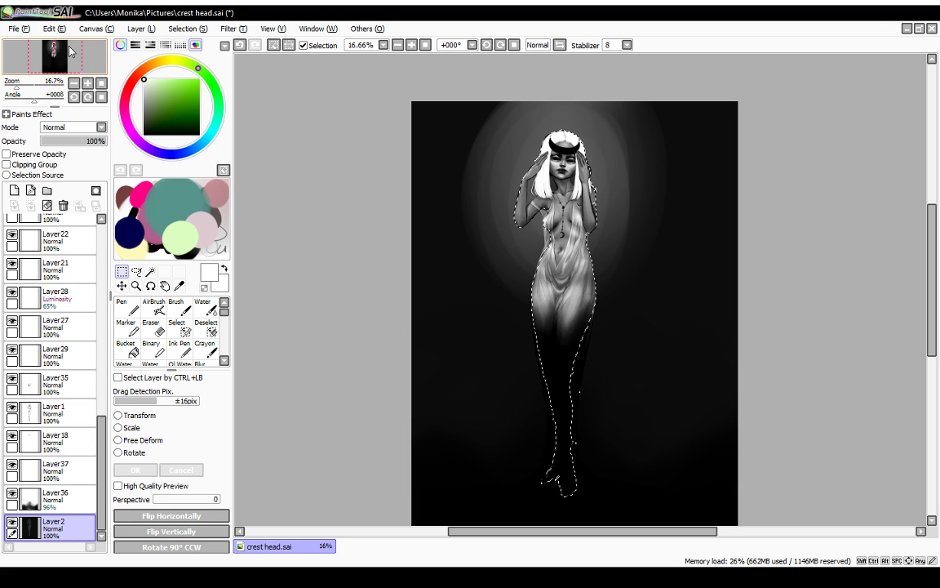
# Step: Clear the part of the glow on Layer37 that lies inside the figure selection, and remove the selection
pyautogui.click(13, 465)
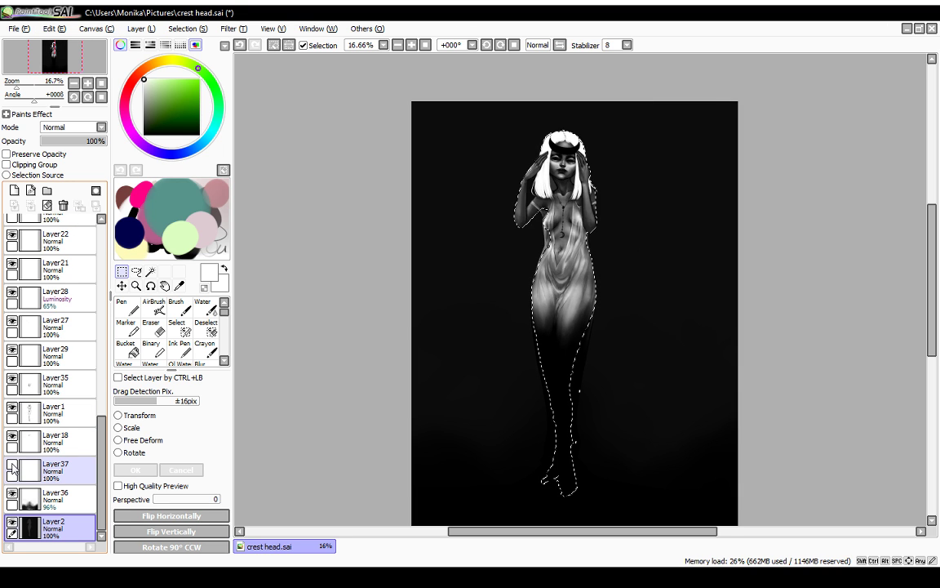
pyautogui.click(14, 464)
pyautogui.click(51, 470)
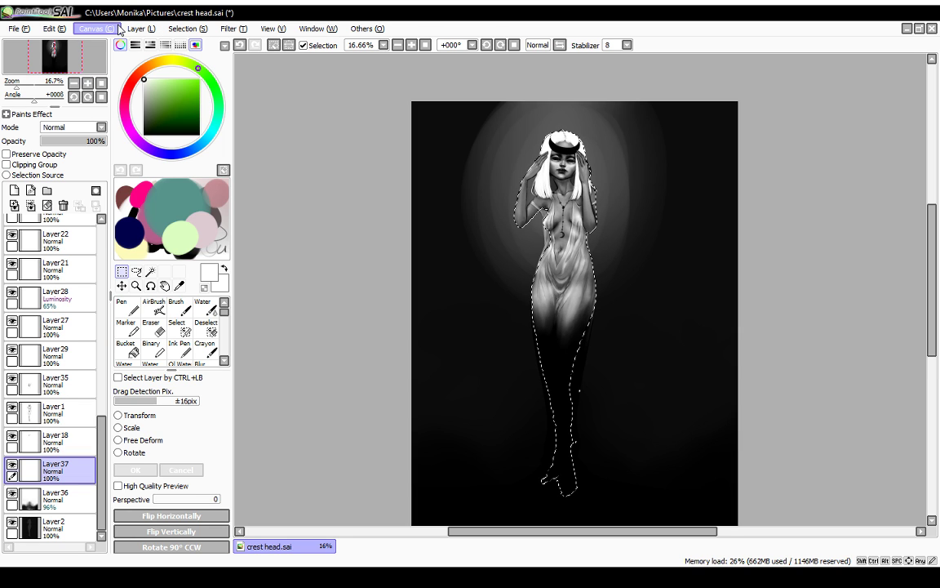
pyautogui.click(56, 67)
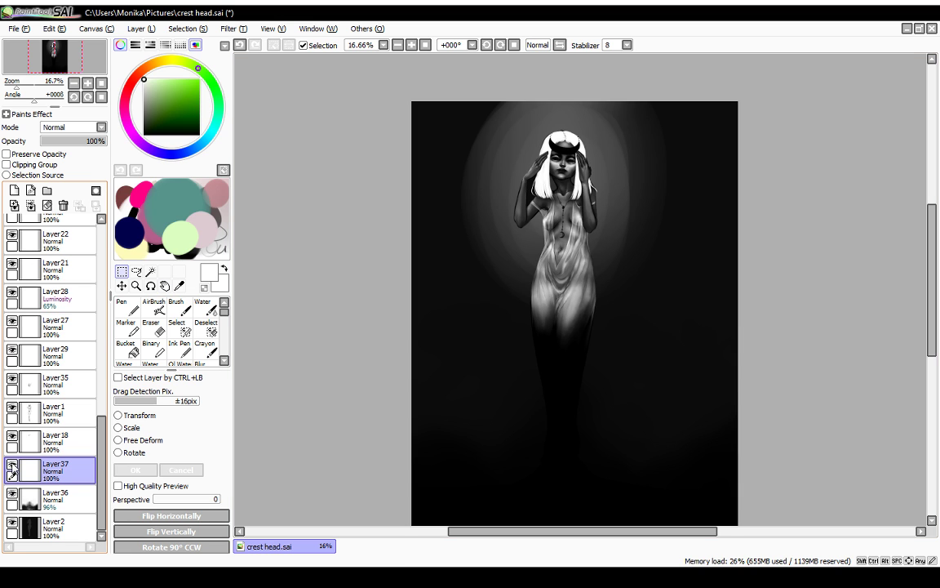
# Step: Compare the picture with and without the glow of Layer37, and undo the clearing to restore the figure selection
pyautogui.click(12, 466)
pyautogui.click(12, 465)
pyautogui.click(12, 465)
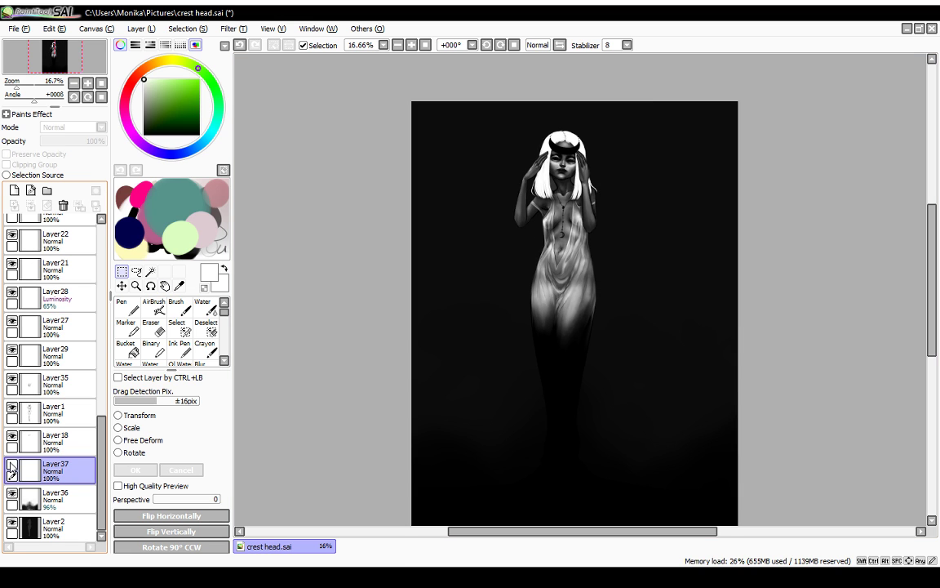
pyautogui.click(12, 465)
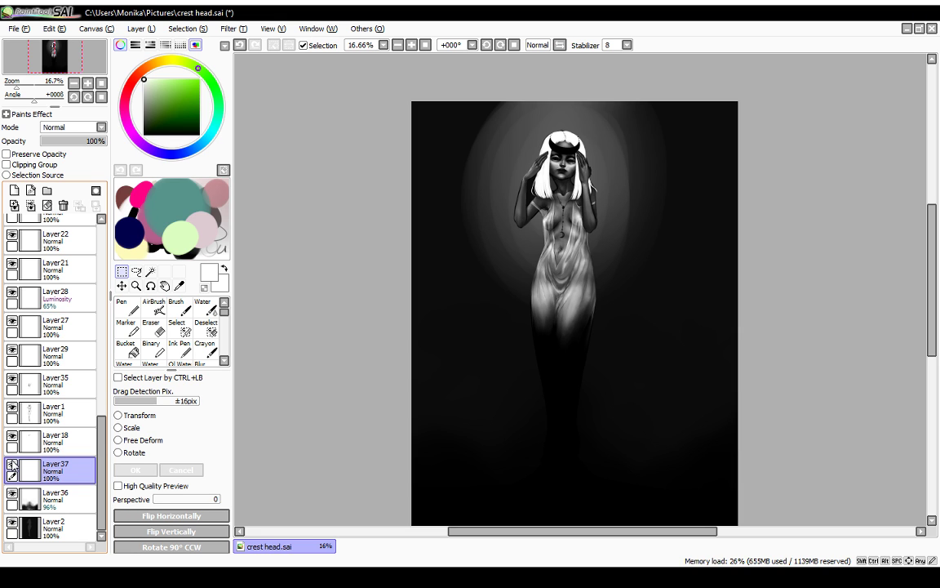
pyautogui.click(13, 466)
pyautogui.click(12, 465)
pyautogui.hotkey('ctrl', 'z')
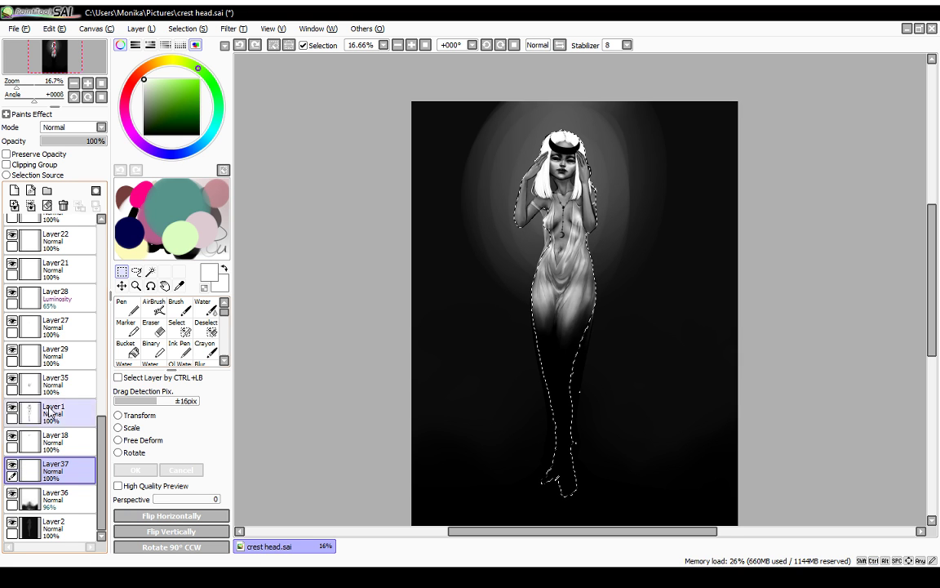
# Step: Remove the gap between the raised arm and the hair from the figure selection with the Deselect brush
pyautogui.click(411, 46)
pyautogui.click(411, 46)
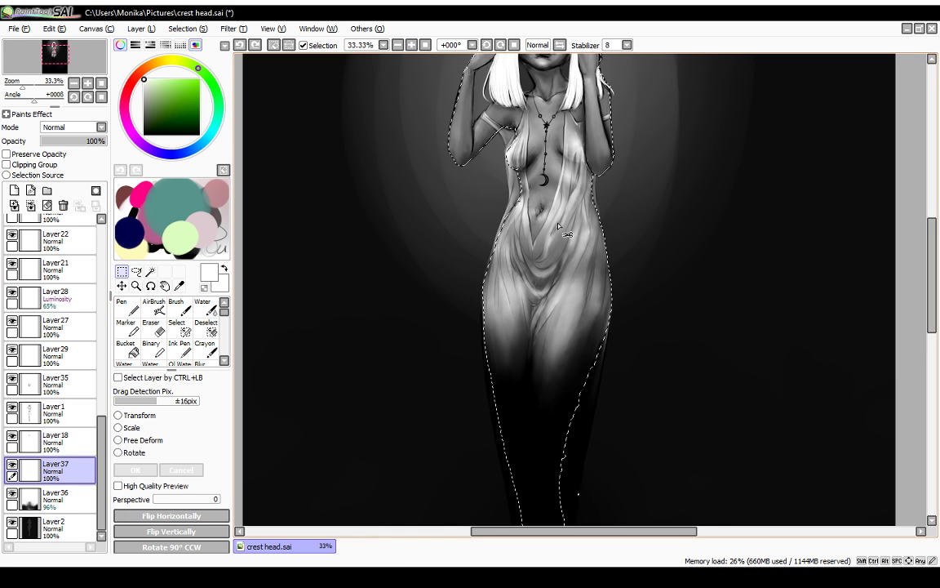
pyautogui.scroll(3, 490, 164)
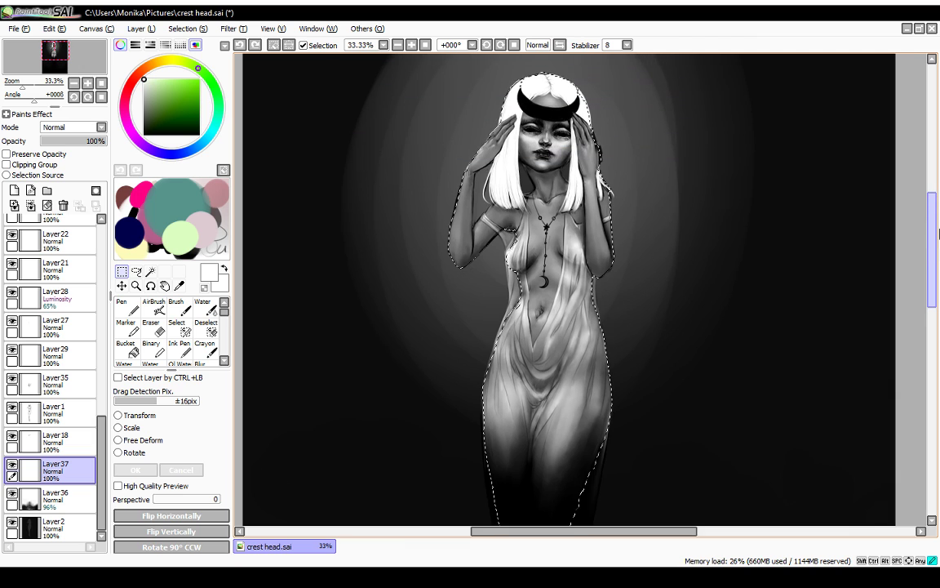
pyautogui.click(206, 330)
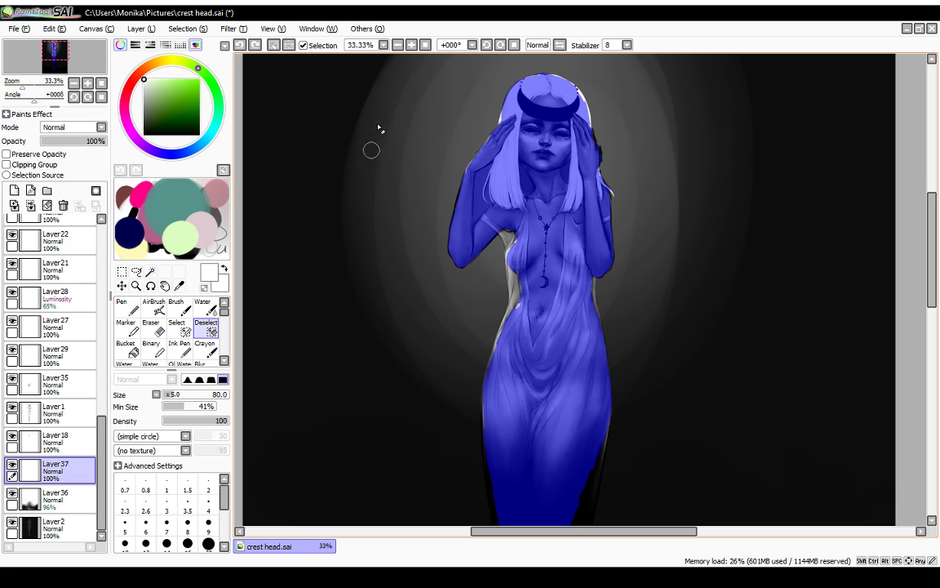
pyautogui.click(412, 44)
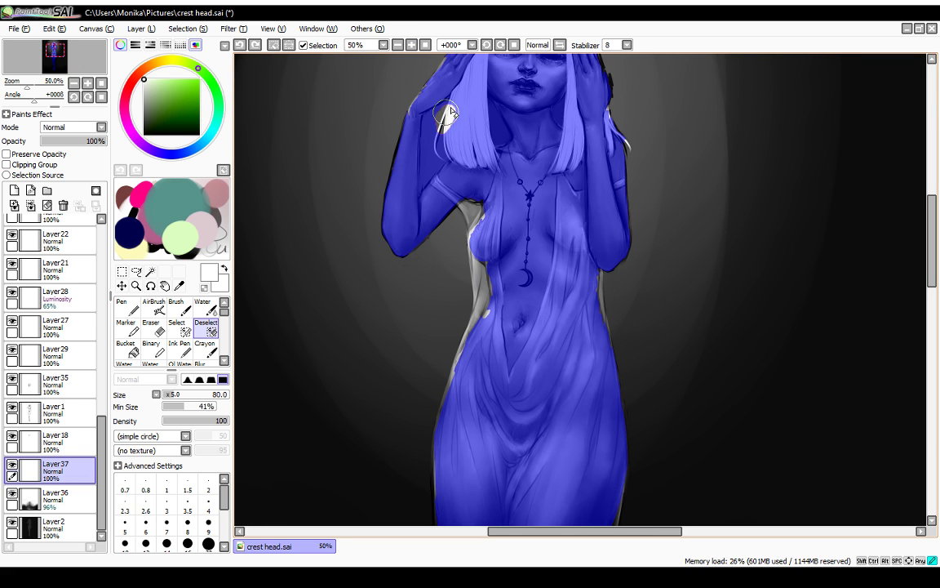
pyautogui.moveTo(446, 112)
pyautogui.mouseDown()
pyautogui.moveTo(431, 117)
pyautogui.moveTo(442, 117)
pyautogui.moveTo(428, 123)
pyautogui.moveTo(423, 154)
pyautogui.mouseUp()
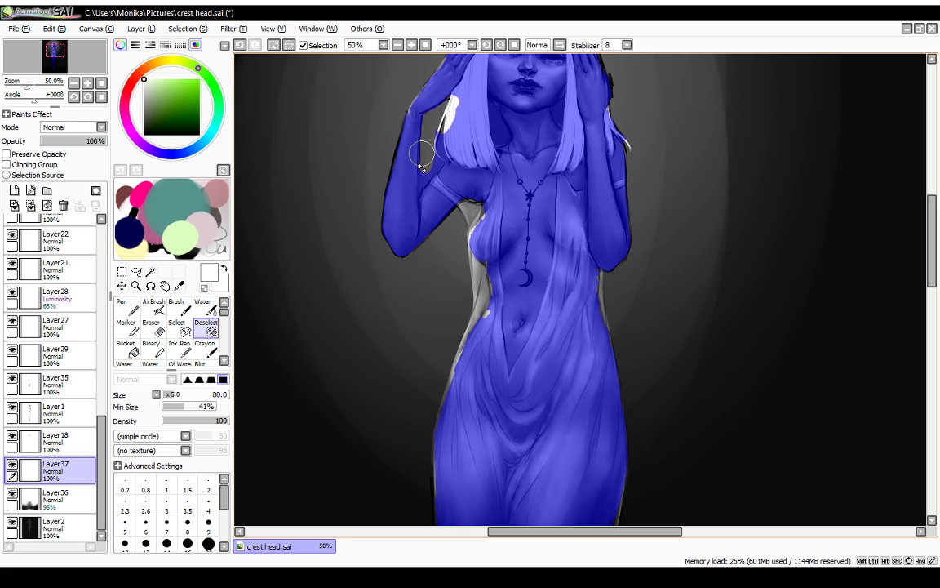
# Step: Set the Deselect brush size to 21 and trim the selection in the narrow elbow gap and along the hair edge
pyautogui.click(168, 394)
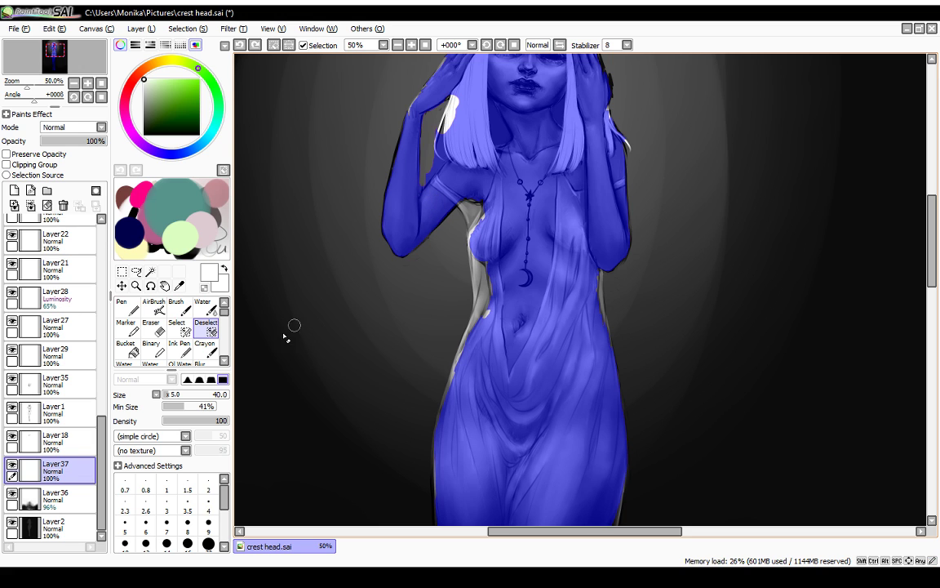
pyautogui.click(171, 422)
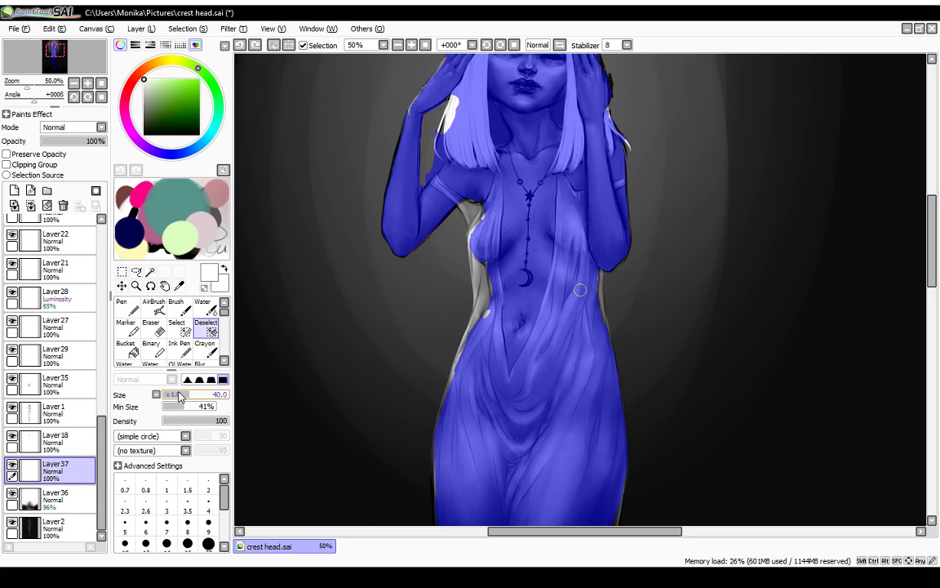
pyautogui.click(177, 395)
pyautogui.moveTo(426, 179); pyautogui.dragTo(422, 189)
pyautogui.hotkey('ctrl', 'z')
pyautogui.moveTo(421, 183); pyautogui.dragTo(421, 197)
pyautogui.hotkey('ctrl', 'z')
pyautogui.moveTo(423, 189); pyautogui.dragTo(424, 195)
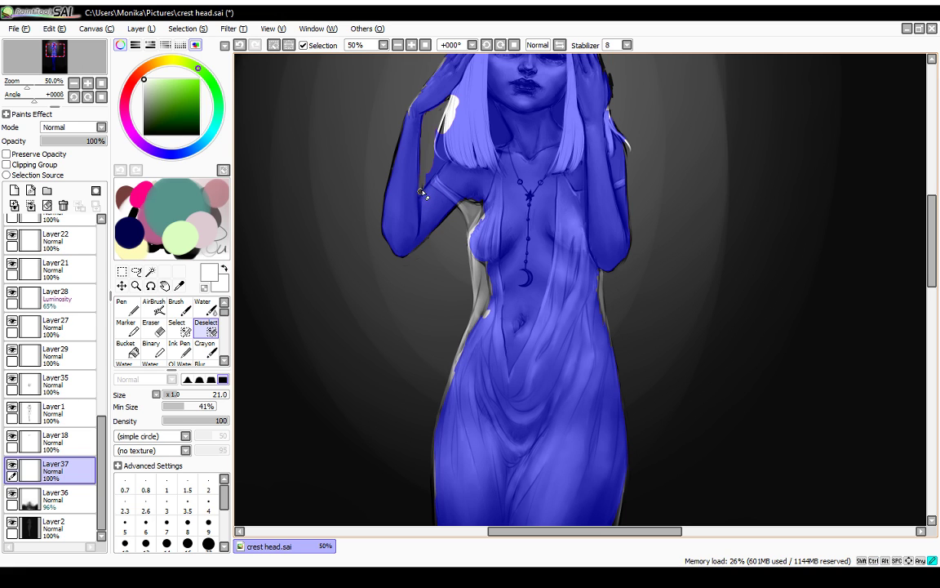
pyautogui.moveTo(438, 158); pyautogui.dragTo(435, 166)
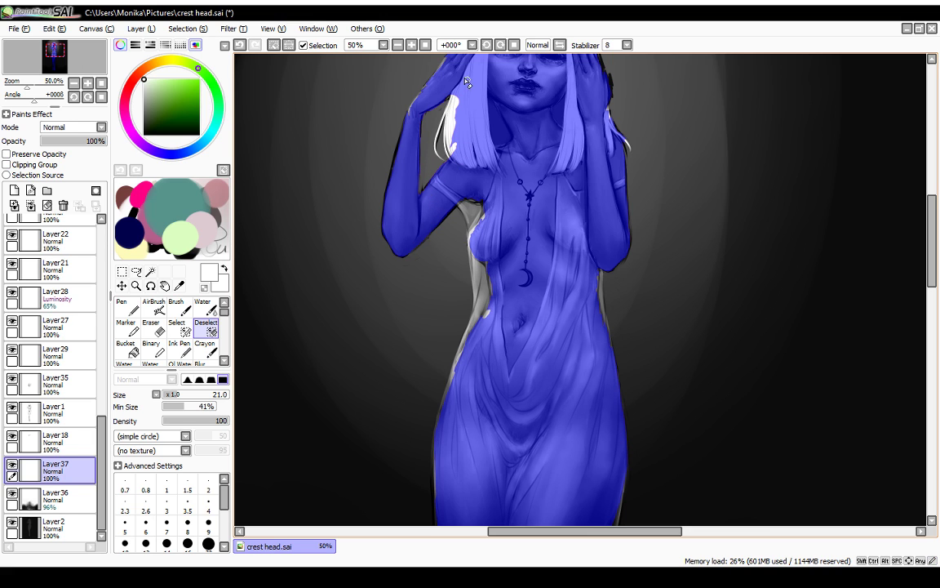
pyautogui.moveTo(440, 155); pyautogui.dragTo(457, 125)
# Step: Clear the Layer37 glow inside the refined figure selection and remove the selection
pyautogui.click(398, 45)
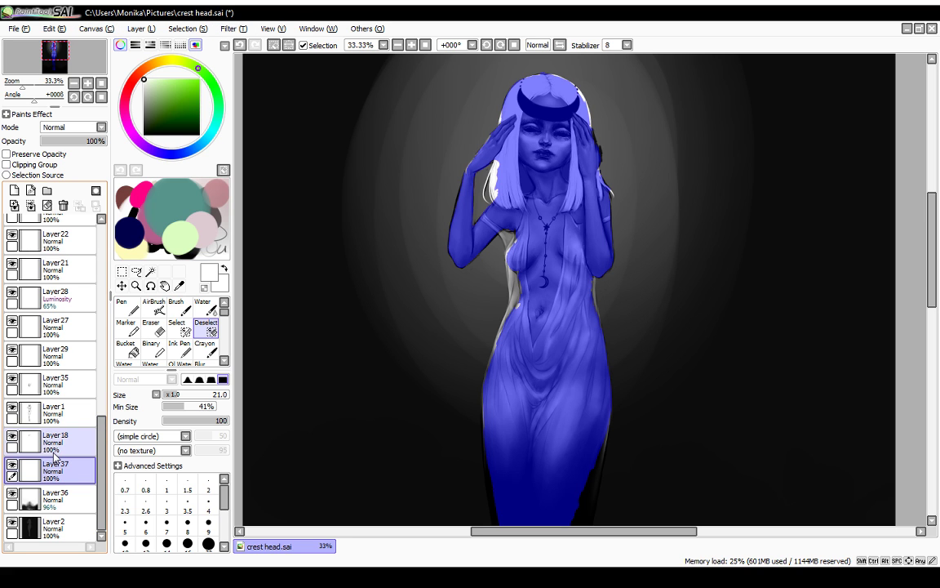
pyautogui.click(122, 271)
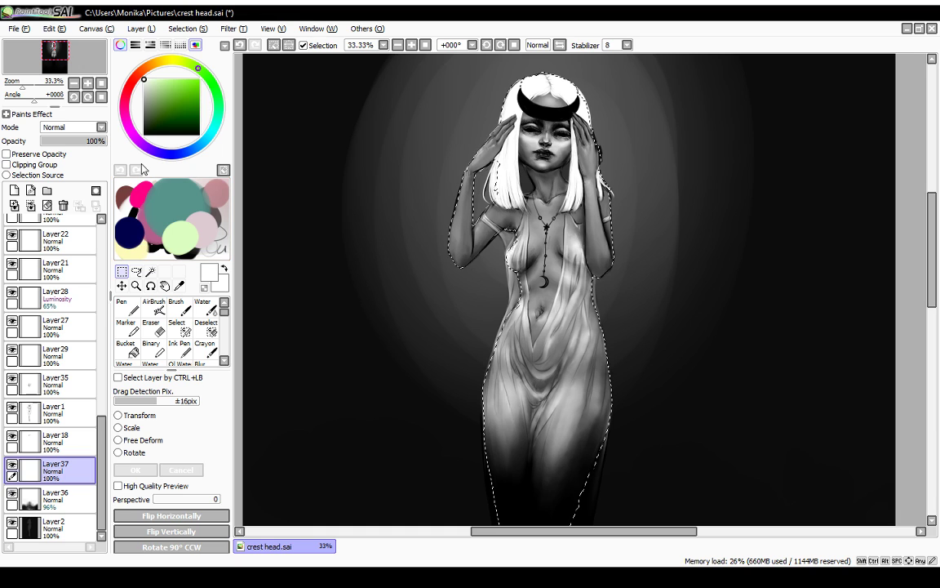
pyautogui.hotkey('ctrl', 'd')
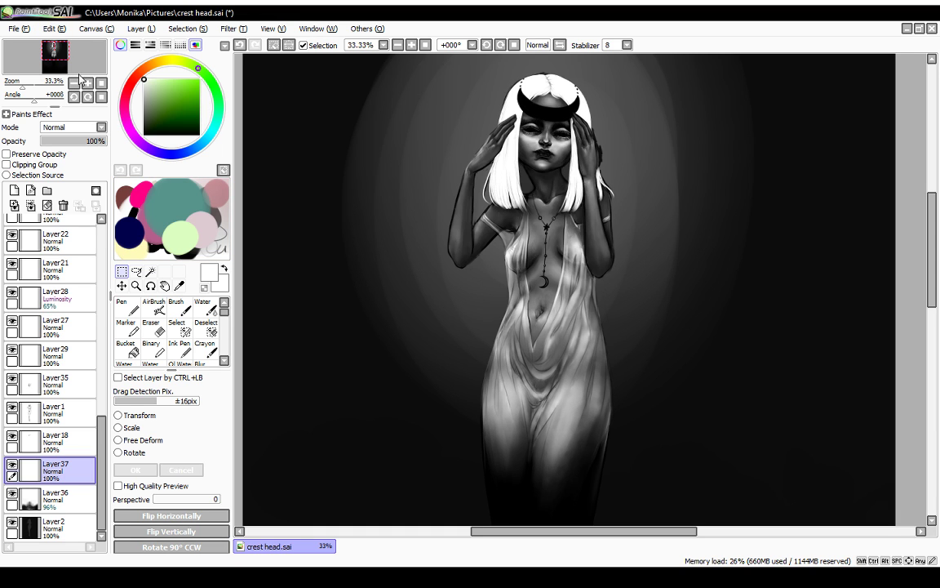
# Step: Try to touch up the glow beside the hair tips with the Water brush at size 73, and undo the stroke
pyautogui.click(398, 46)
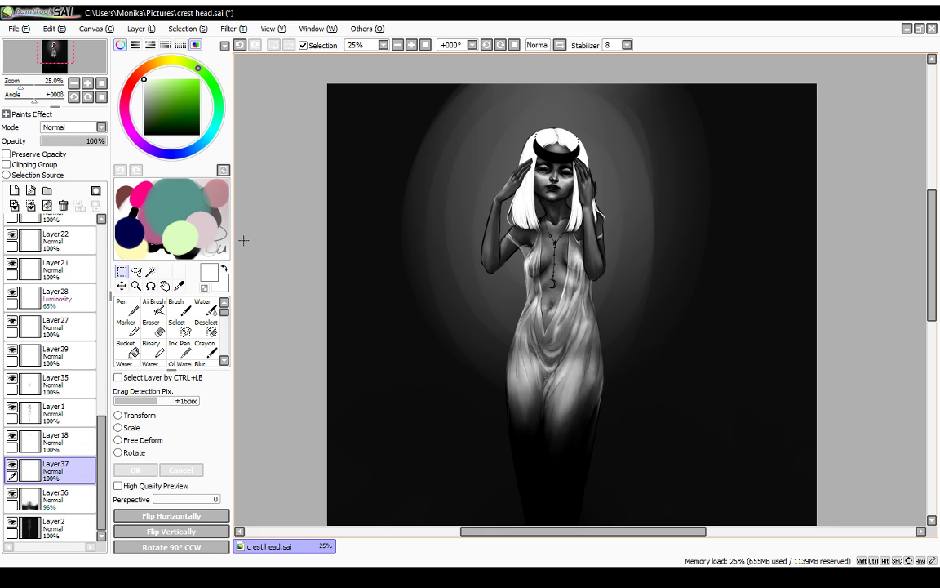
pyautogui.click(412, 47)
pyautogui.click(413, 46)
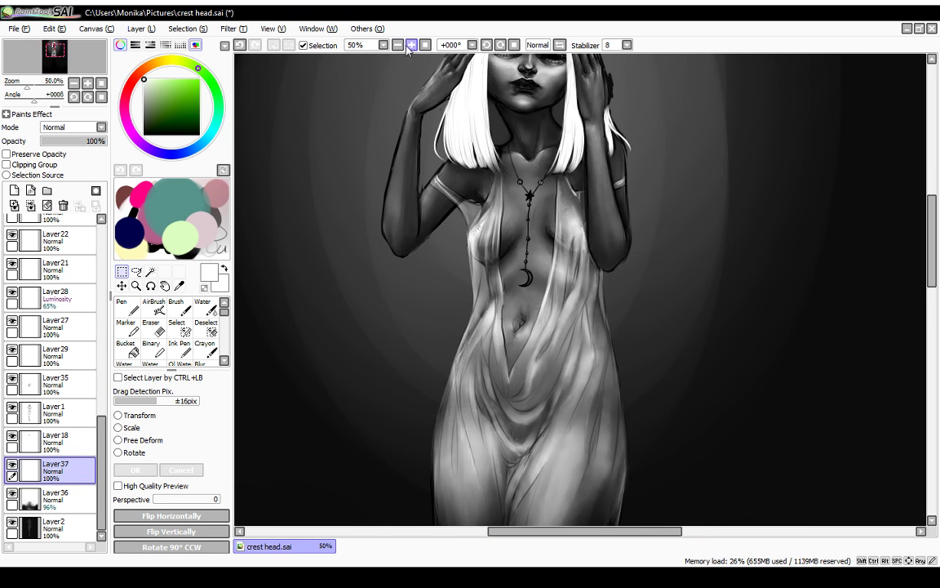
pyautogui.click(400, 46)
pyautogui.click(412, 45)
pyautogui.click(398, 46)
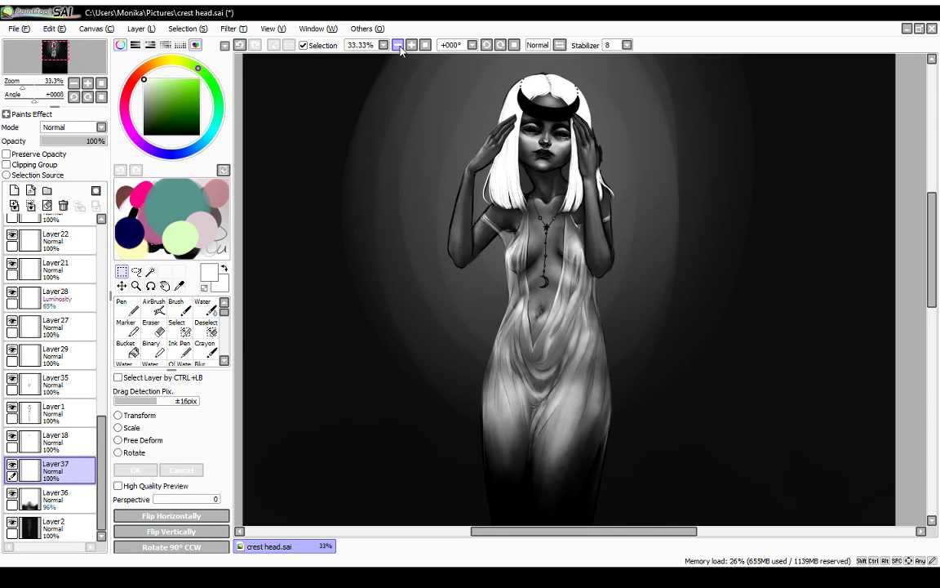
pyautogui.click(210, 309)
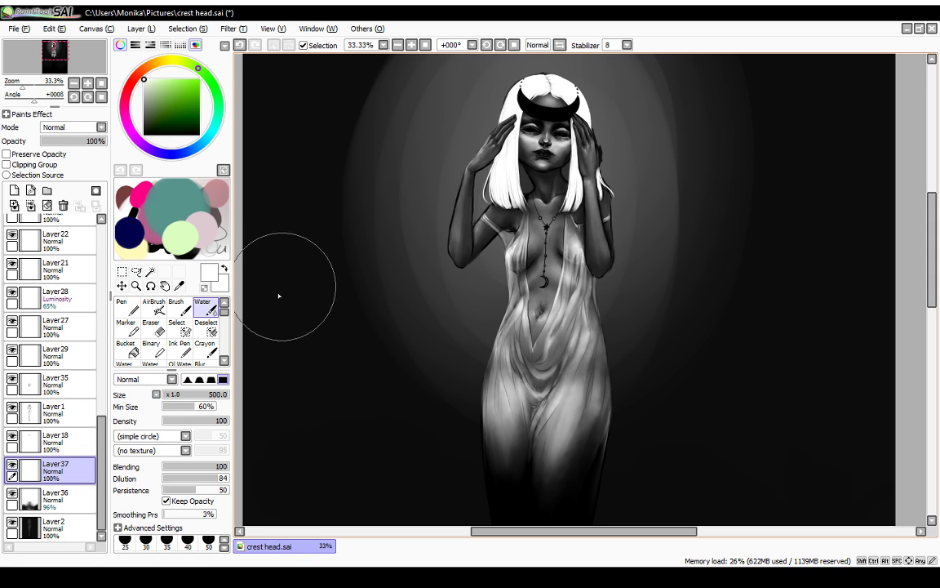
pyautogui.click(190, 395)
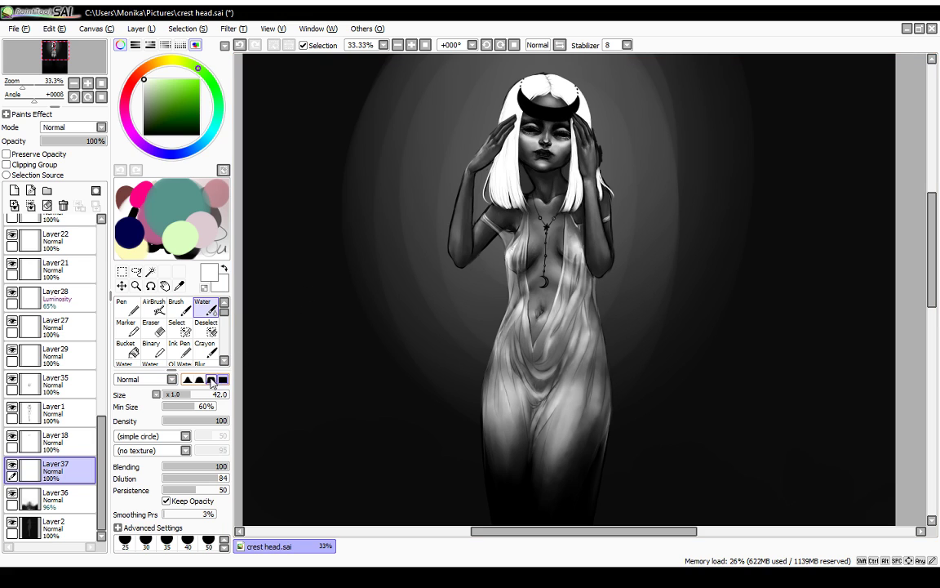
pyautogui.click(204, 395)
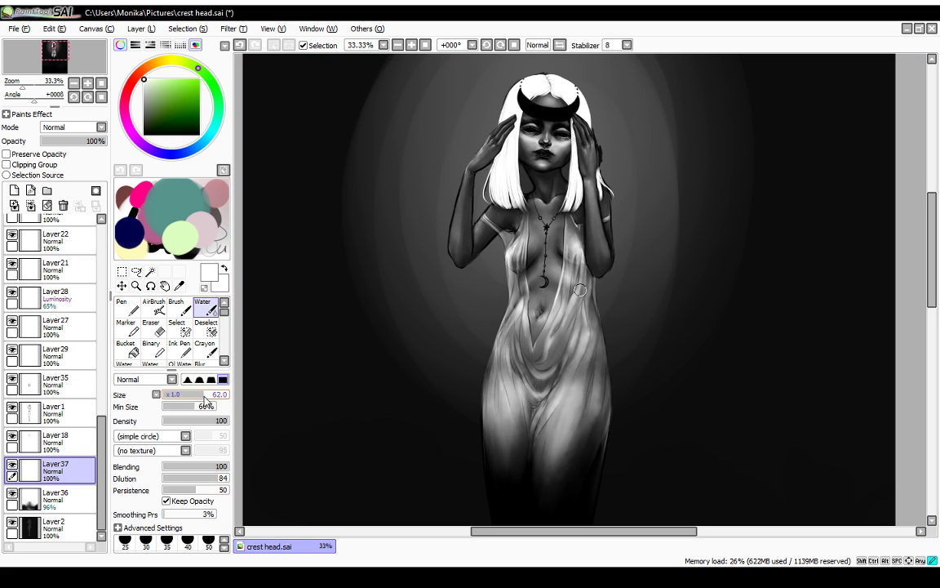
pyautogui.moveTo(204, 396); pyautogui.dragTo(211, 396)
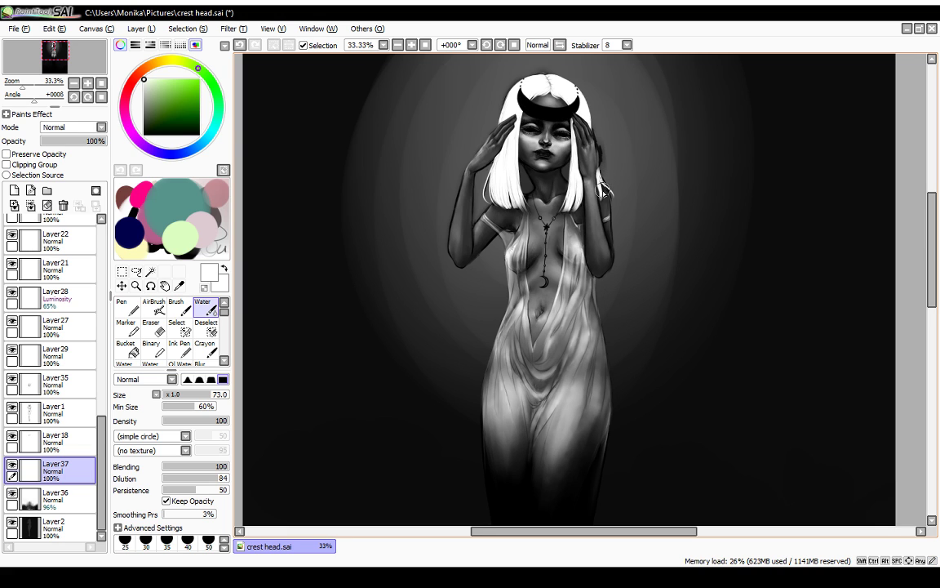
pyautogui.hotkey('ctrl', 'z')
# Step: Compare the whole picture with and without the Layer37 glow by repeatedly hiding and showing that layer
pyautogui.click(399, 46)
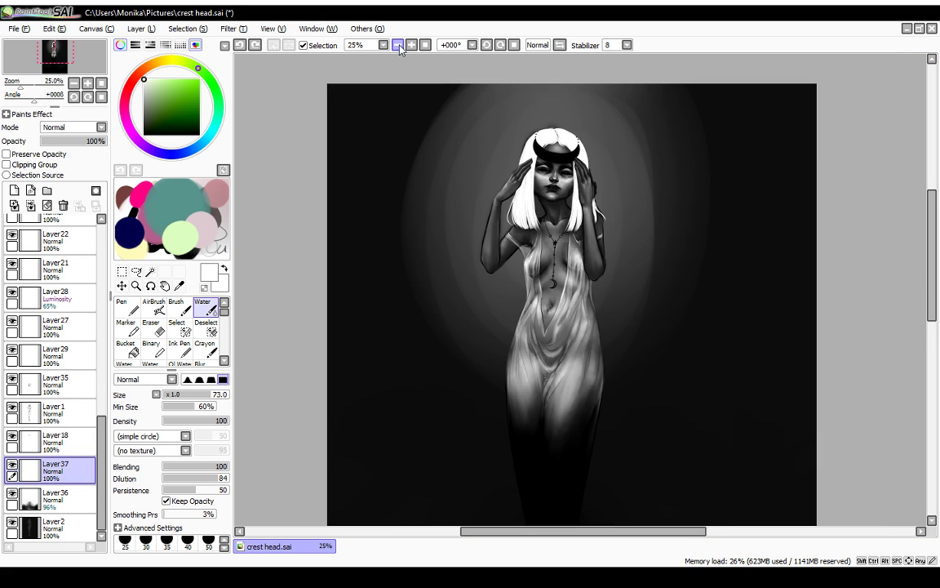
pyautogui.click(399, 45)
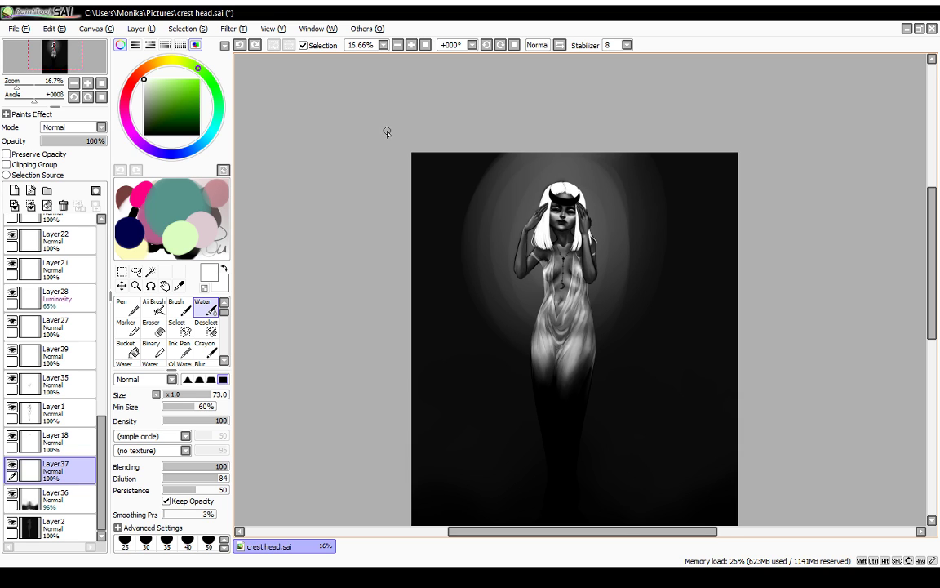
pyautogui.click(412, 46)
pyautogui.click(412, 45)
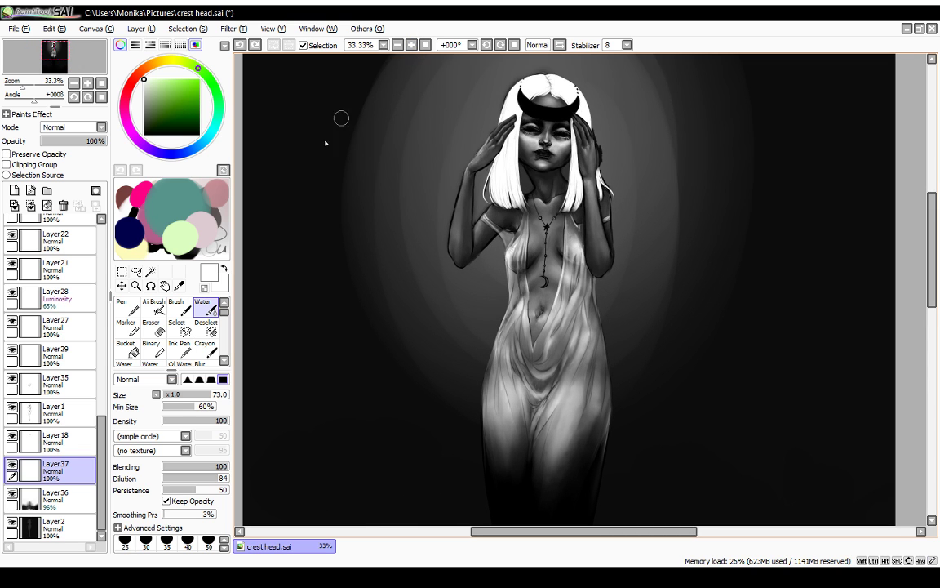
pyautogui.click(12, 465)
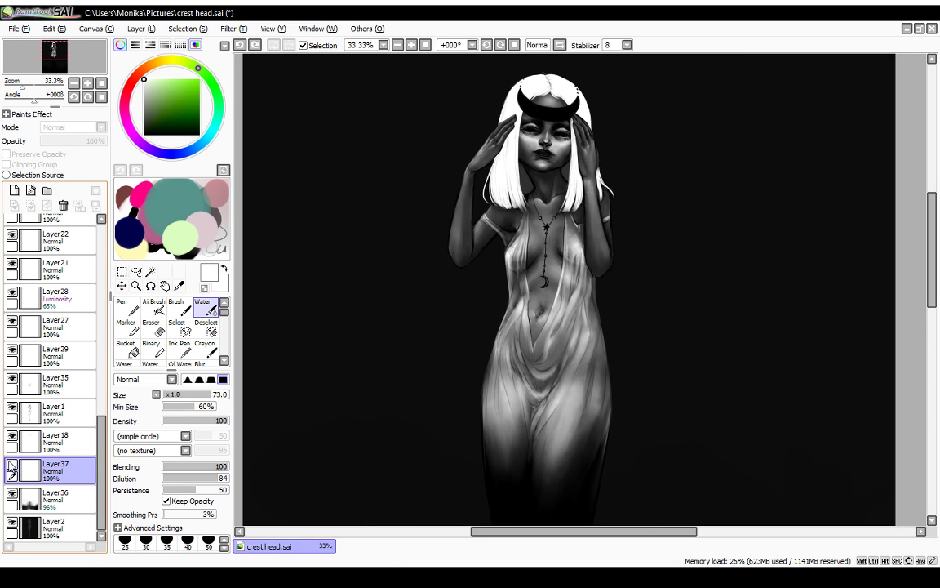
pyautogui.click(13, 466)
pyautogui.click(12, 465)
pyautogui.click(12, 466)
pyautogui.click(13, 466)
pyautogui.click(12, 465)
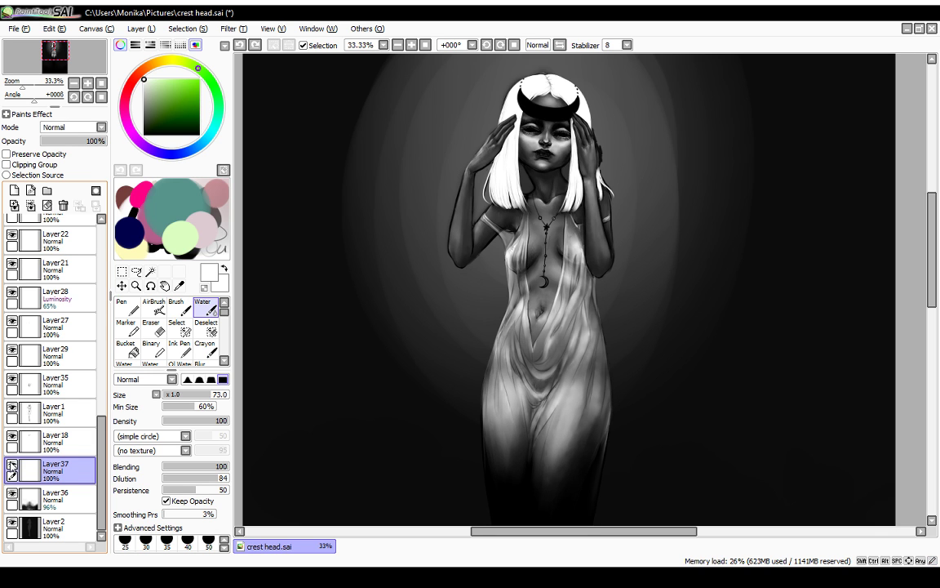
pyautogui.click(12, 465)
pyautogui.click(12, 465)
pyautogui.click(12, 465)
pyautogui.click(12, 465)
pyautogui.click(12, 466)
pyautogui.click(12, 466)
pyautogui.click(12, 465)
pyautogui.click(12, 465)
pyautogui.click(12, 465)
pyautogui.click(13, 466)
pyautogui.click(13, 465)
pyautogui.click(12, 465)
pyautogui.click(12, 466)
pyautogui.click(12, 465)
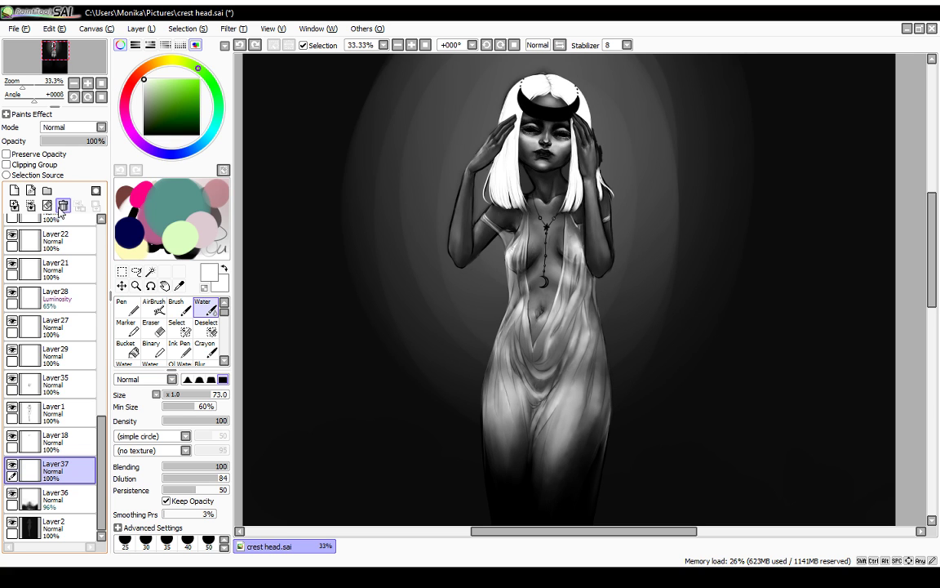
# Step: Delete the glow layer Layer37 and add a new empty layer above Layer36
pyautogui.click(62, 207)
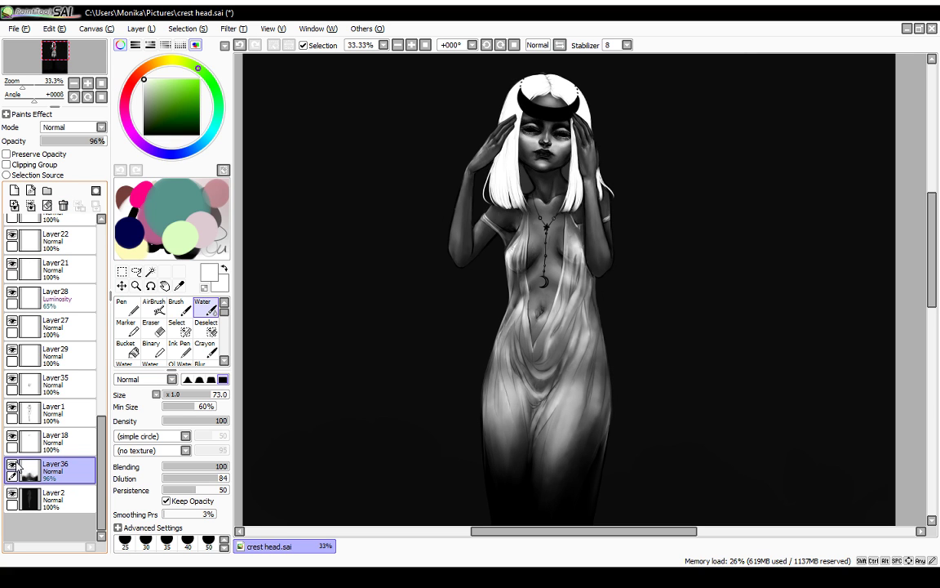
pyautogui.click(397, 44)
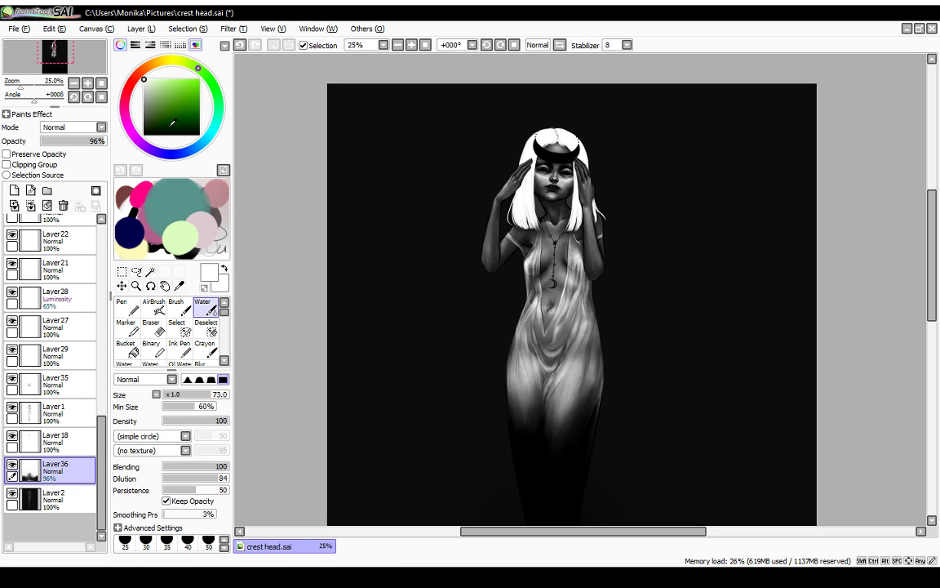
pyautogui.click(14, 189)
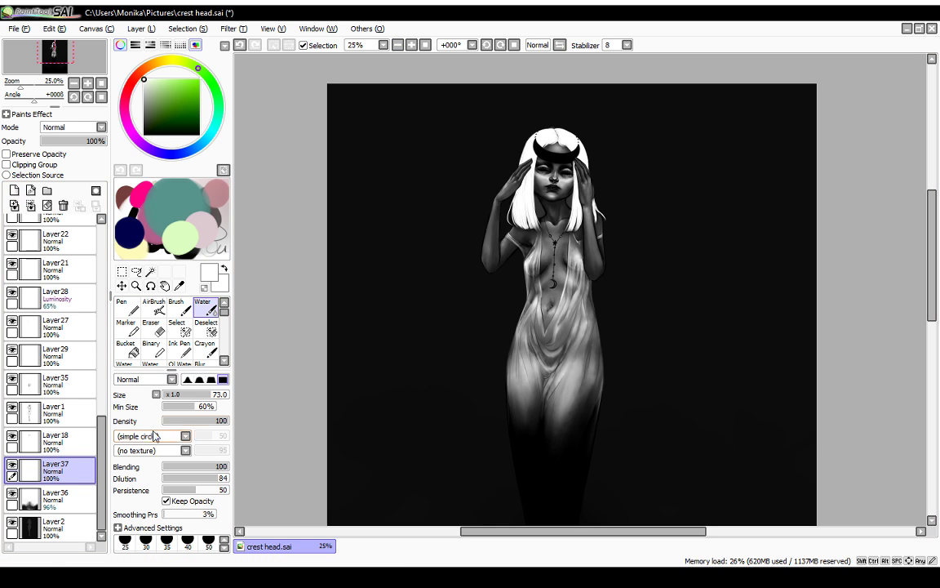
# Step: Set the Water brush size to 500 and paint soft white light into both upper corners of the background, fading it toward the figure
pyautogui.click(163, 396)
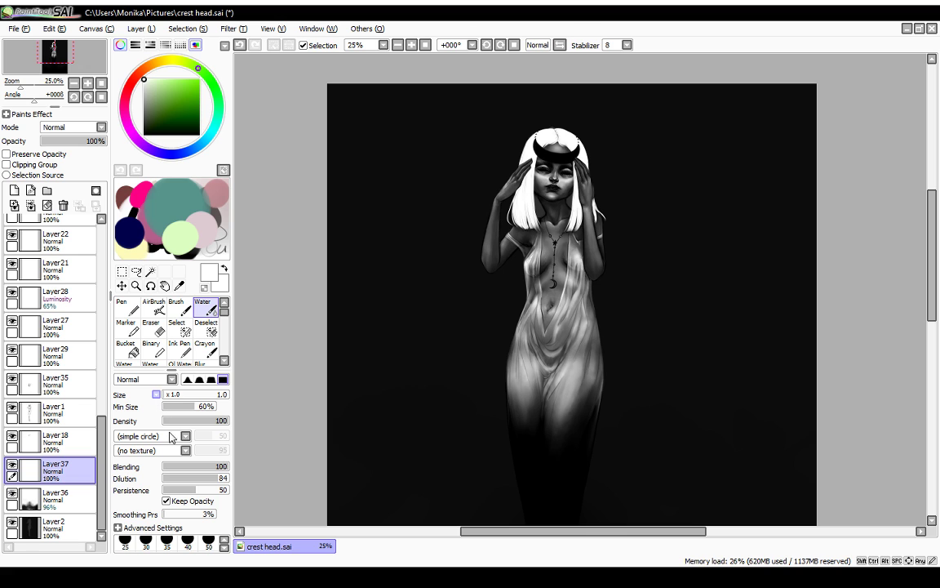
pyautogui.click(170, 433)
pyautogui.moveTo(191, 397); pyautogui.dragTo(232, 396)
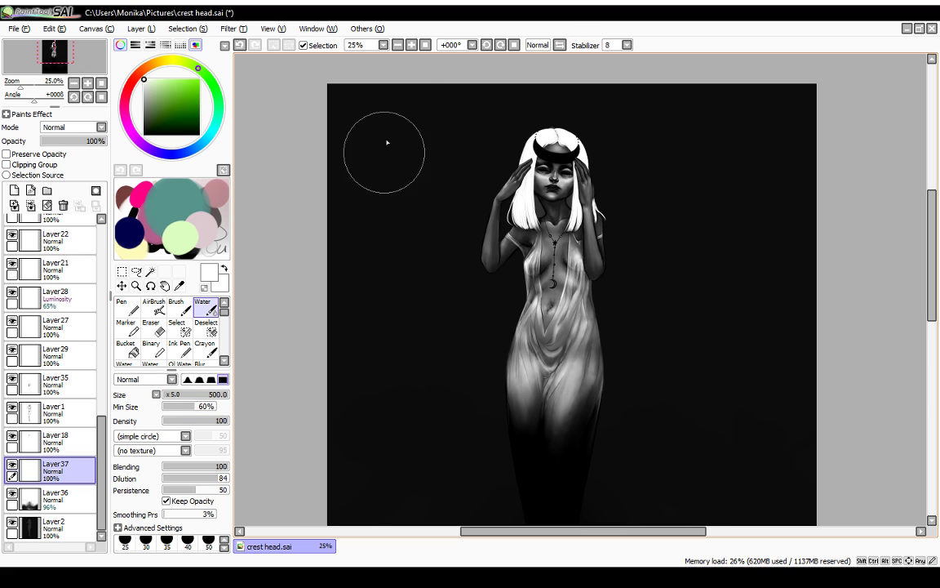
pyautogui.scroll(-1, 400, 145)
pyautogui.moveTo(665, 163); pyautogui.dragTo(368, 159)
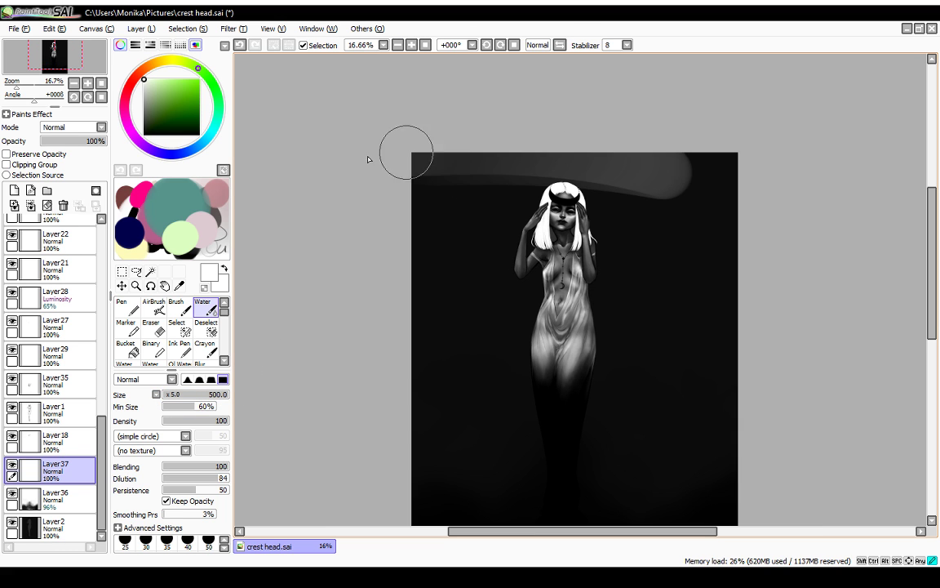
pyautogui.hotkey('ctrl', 'z')
pyautogui.moveTo(445, 141)
pyautogui.mouseDown()
pyautogui.moveTo(462, 175)
pyautogui.moveTo(575, 134)
pyautogui.moveTo(707, 160)
pyautogui.moveTo(741, 217)
pyautogui.moveTo(688, 168)
pyautogui.mouseUp()
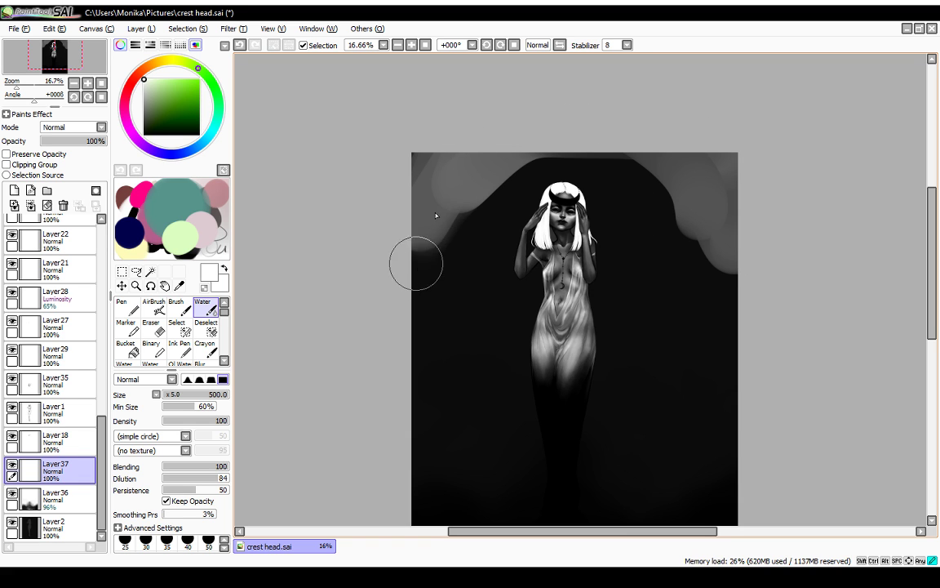
pyautogui.moveTo(417, 263)
pyautogui.mouseDown()
pyautogui.moveTo(415, 273)
pyautogui.moveTo(472, 185)
pyautogui.moveTo(497, 184)
pyautogui.moveTo(545, 153)
pyautogui.moveTo(608, 163)
pyautogui.moveTo(657, 196)
pyautogui.moveTo(689, 245)
pyautogui.moveTo(754, 282)
pyautogui.moveTo(724, 319)
pyautogui.mouseUp()
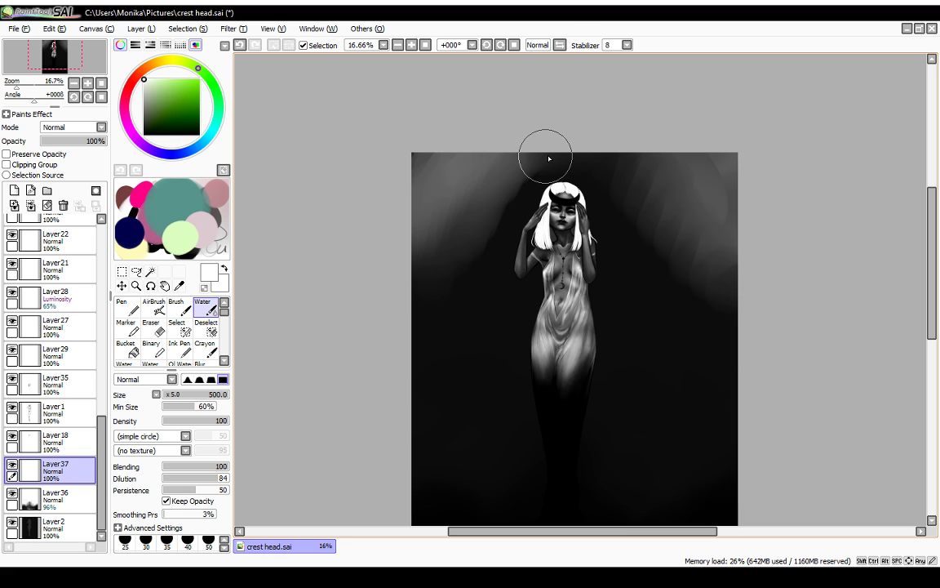
pyautogui.moveTo(549, 159)
pyautogui.mouseDown()
pyautogui.moveTo(598, 169)
pyautogui.moveTo(647, 203)
pyautogui.moveTo(661, 241)
pyautogui.moveTo(718, 286)
pyautogui.moveTo(735, 324)
pyautogui.mouseUp()
pyautogui.moveTo(631, 170)
pyautogui.mouseDown()
pyautogui.moveTo(658, 175)
pyautogui.moveTo(689, 231)
pyautogui.moveTo(745, 265)
pyautogui.mouseUp()
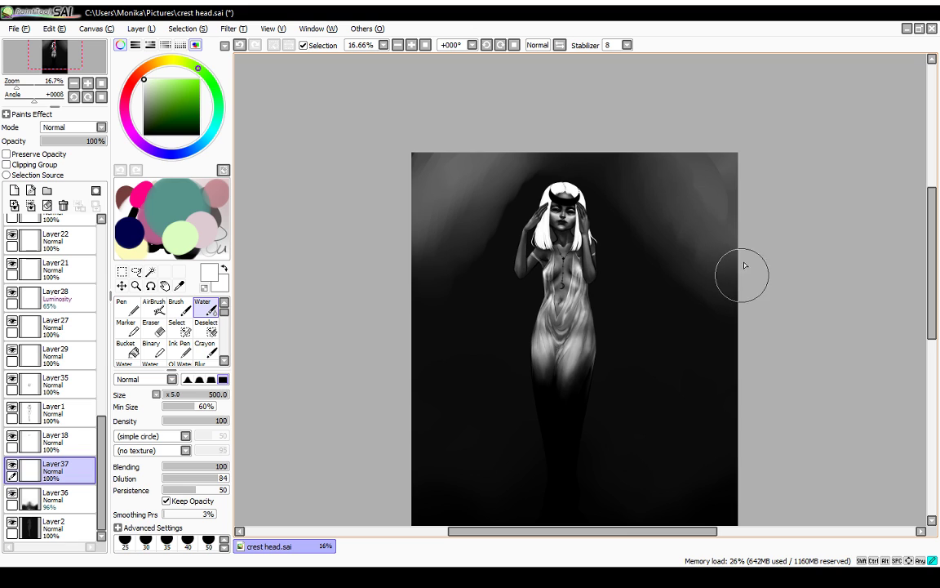
pyautogui.moveTo(423, 191)
pyautogui.mouseDown()
pyautogui.moveTo(421, 156)
pyautogui.moveTo(430, 178)
pyautogui.moveTo(465, 149)
pyautogui.moveTo(431, 243)
pyautogui.moveTo(470, 178)
pyautogui.moveTo(434, 151)
pyautogui.moveTo(417, 168)
pyautogui.moveTo(411, 243)
pyautogui.moveTo(426, 235)
pyautogui.moveTo(448, 244)
pyautogui.moveTo(491, 173)
pyautogui.mouseUp()
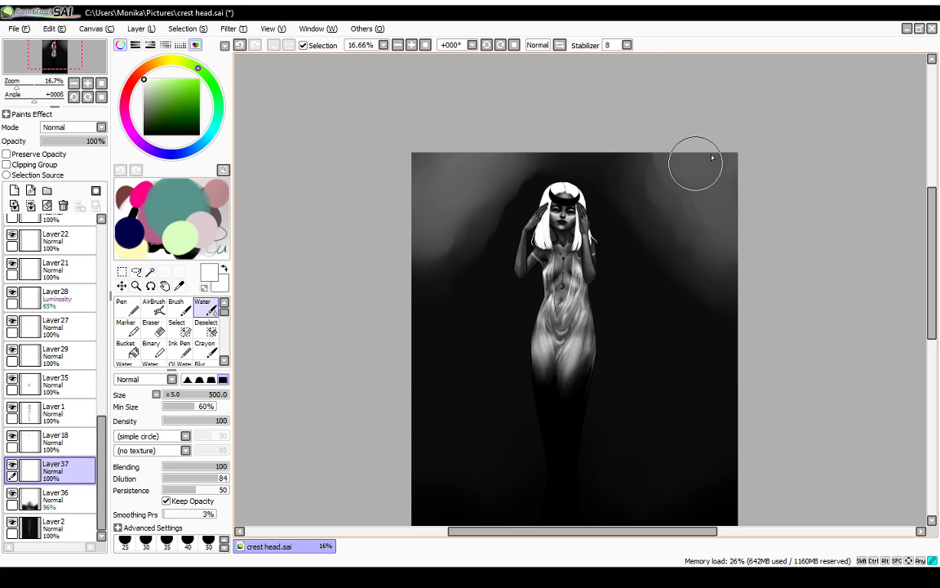
# Step: Brighten the light in the picture's upper right corner and paint faint, wing-like bands down both sides of the figure with the Water brush
pyautogui.moveTo(712, 157)
pyautogui.mouseDown()
pyautogui.moveTo(734, 243)
pyautogui.moveTo(664, 177)
pyautogui.moveTo(700, 198)
pyautogui.moveTo(737, 245)
pyautogui.mouseUp()
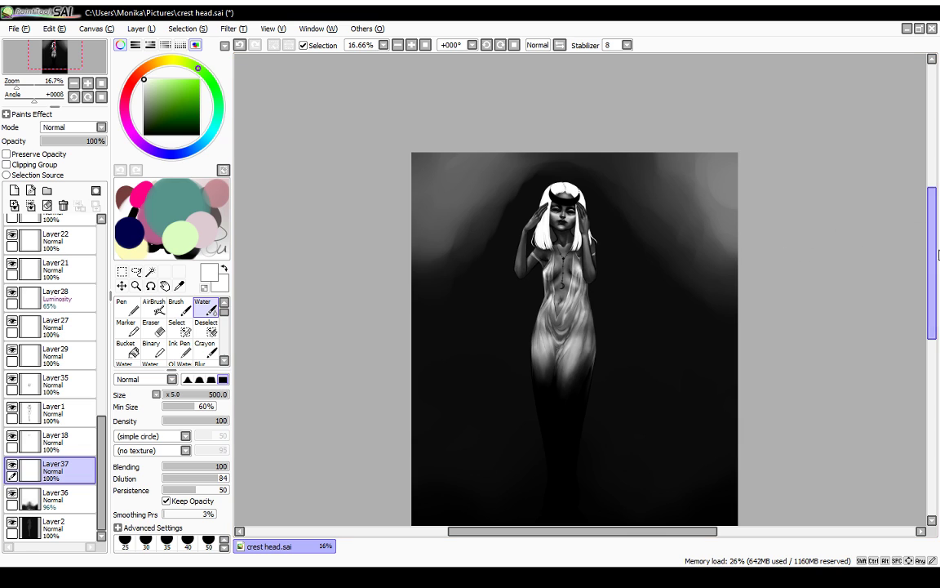
pyautogui.moveTo(934, 269); pyautogui.dragTo(933, 288)
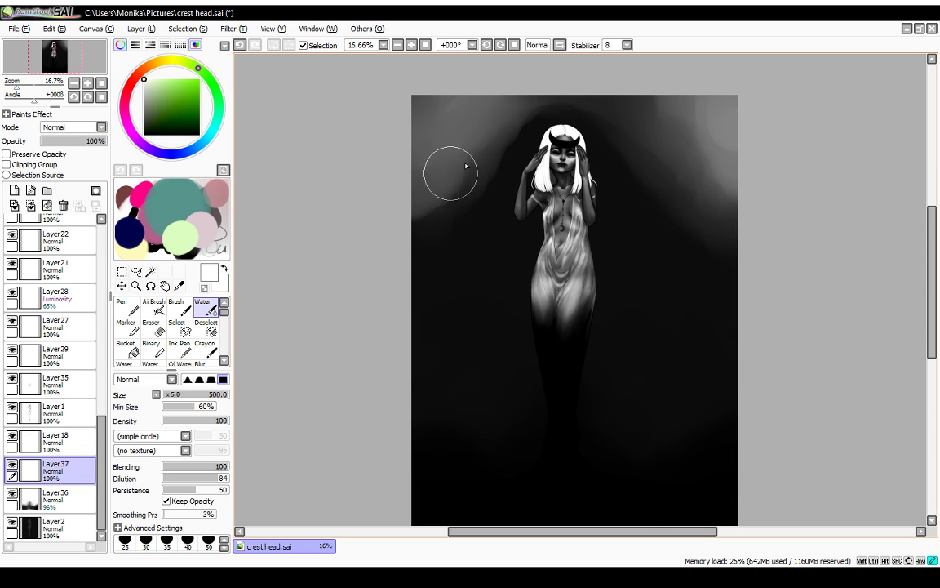
pyautogui.moveTo(466, 165)
pyautogui.mouseDown()
pyautogui.moveTo(423, 206)
pyautogui.moveTo(433, 211)
pyautogui.moveTo(451, 186)
pyautogui.moveTo(427, 241)
pyautogui.moveTo(464, 246)
pyautogui.moveTo(426, 254)
pyautogui.moveTo(448, 260)
pyautogui.moveTo(475, 231)
pyautogui.moveTo(417, 271)
pyautogui.moveTo(486, 250)
pyautogui.moveTo(419, 328)
pyautogui.moveTo(442, 331)
pyautogui.moveTo(462, 306)
pyautogui.moveTo(422, 343)
pyautogui.moveTo(433, 309)
pyautogui.moveTo(468, 290)
pyautogui.moveTo(405, 401)
pyautogui.moveTo(436, 381)
pyautogui.mouseUp()
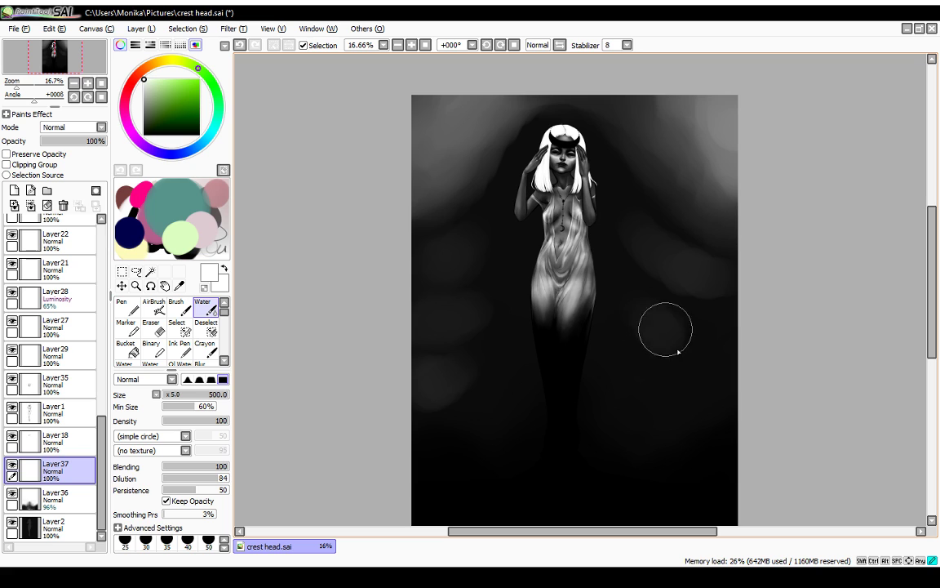
pyautogui.moveTo(665, 330); pyautogui.dragTo(726, 330)
pyautogui.moveTo(654, 313)
pyautogui.mouseDown()
pyautogui.moveTo(698, 328)
pyautogui.moveTo(726, 320)
pyautogui.mouseUp()
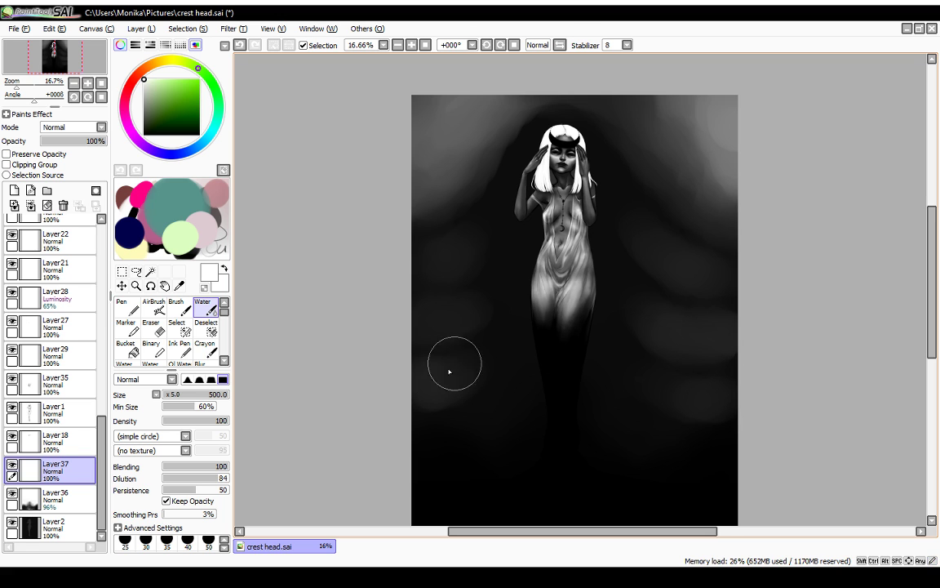
pyautogui.moveTo(429, 321)
pyautogui.mouseDown()
pyautogui.moveTo(427, 311)
pyautogui.moveTo(479, 301)
pyautogui.moveTo(493, 284)
pyautogui.moveTo(482, 240)
pyautogui.moveTo(493, 219)
pyautogui.mouseUp()
pyautogui.moveTo(446, 250)
pyautogui.mouseDown()
pyautogui.moveTo(422, 258)
pyautogui.moveTo(437, 250)
pyautogui.moveTo(413, 247)
pyautogui.moveTo(458, 262)
pyautogui.moveTo(413, 280)
pyautogui.moveTo(474, 231)
pyautogui.moveTo(442, 238)
pyautogui.mouseUp()
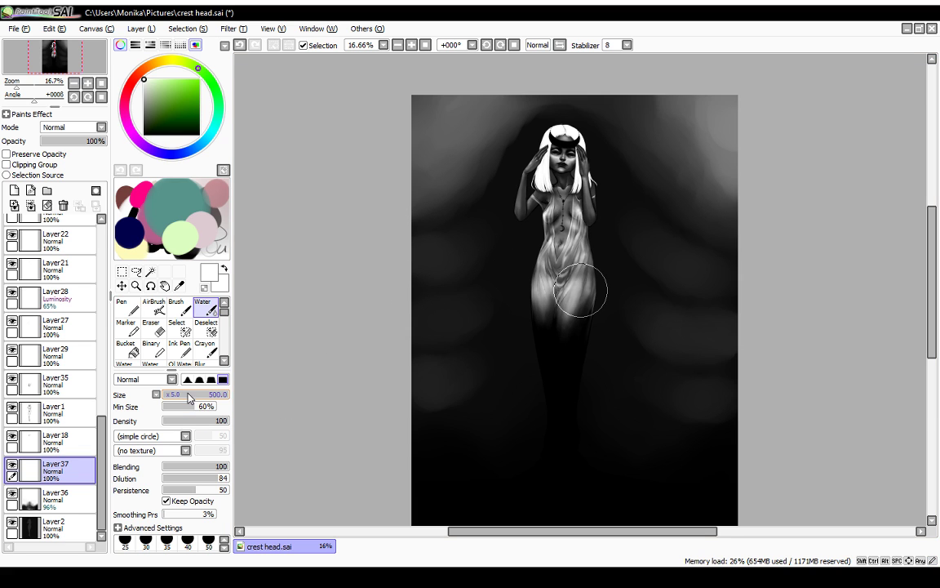
# Step: Set the Water brush size to 185 and brighten the three lower curved bands on the right side of the figure
pyautogui.moveTo(189, 397); pyautogui.dragTo(173, 398)
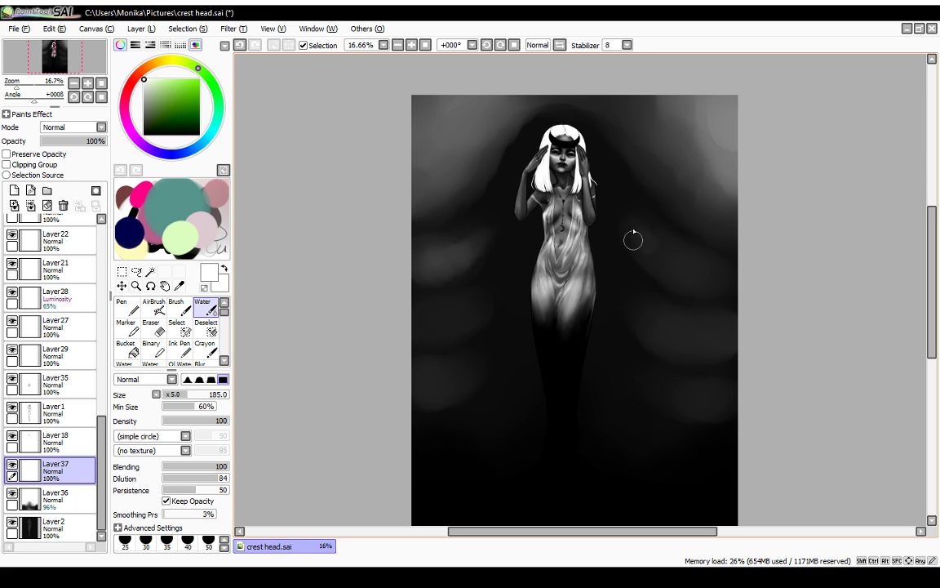
pyautogui.moveTo(651, 240)
pyautogui.mouseDown()
pyautogui.moveTo(665, 268)
pyautogui.moveTo(676, 246)
pyautogui.moveTo(682, 278)
pyautogui.moveTo(689, 272)
pyautogui.moveTo(654, 252)
pyautogui.moveTo(661, 246)
pyautogui.moveTo(673, 279)
pyautogui.moveTo(688, 267)
pyautogui.moveTo(710, 285)
pyautogui.moveTo(704, 250)
pyautogui.moveTo(664, 259)
pyautogui.moveTo(681, 284)
pyautogui.moveTo(701, 252)
pyautogui.moveTo(715, 292)
pyautogui.mouseUp()
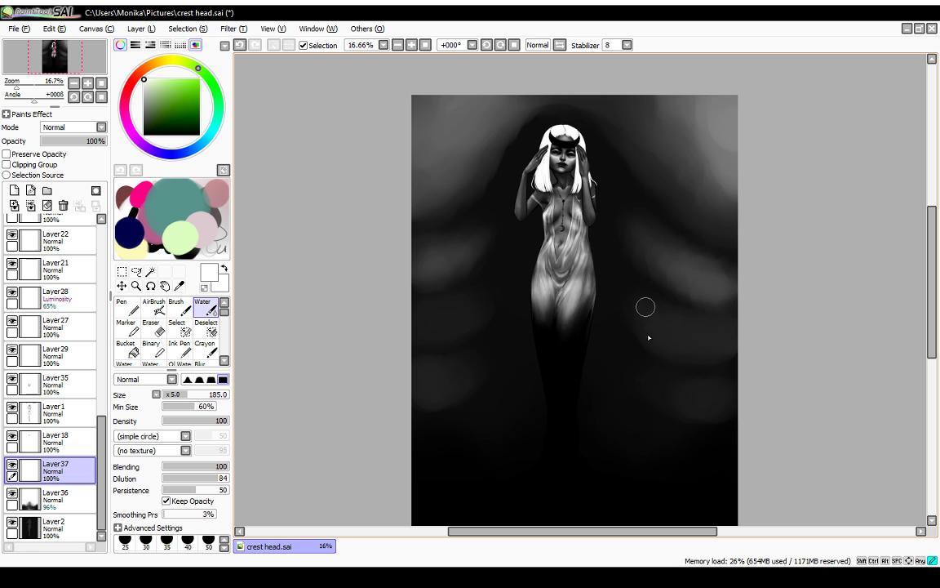
pyautogui.moveTo(657, 325)
pyautogui.mouseDown()
pyautogui.moveTo(726, 352)
pyautogui.moveTo(653, 293)
pyautogui.mouseUp()
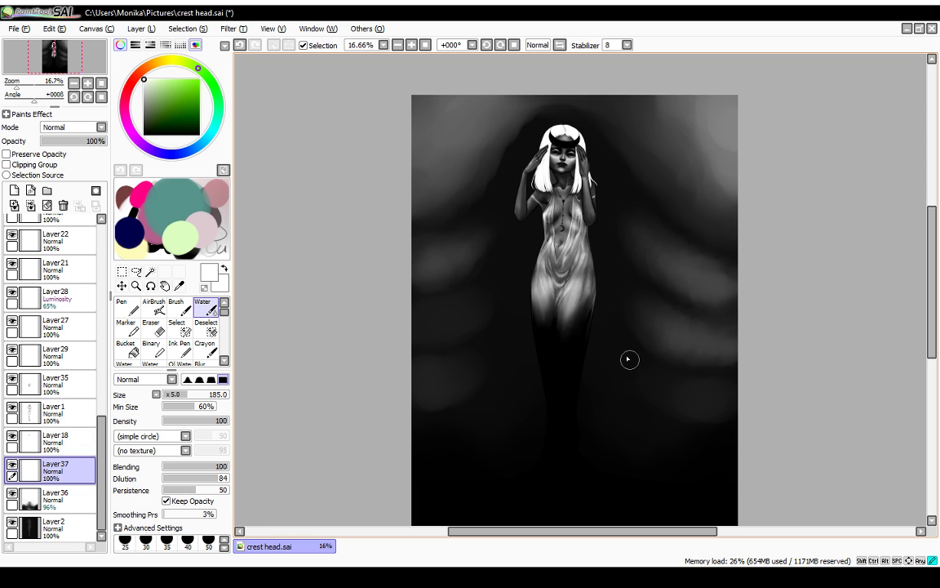
pyautogui.moveTo(669, 390); pyautogui.dragTo(730, 404)
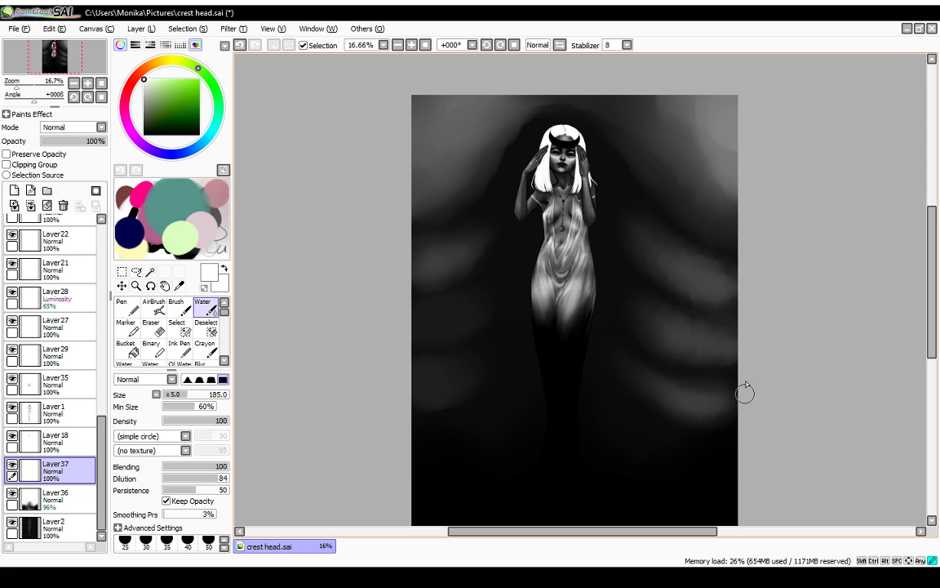
# Step: Brighten the three lower curved bands on the left side of the figure with the Water brush to match the right side
pyautogui.moveTo(408, 270)
pyautogui.mouseDown()
pyautogui.moveTo(416, 258)
pyautogui.moveTo(421, 273)
pyautogui.mouseUp()
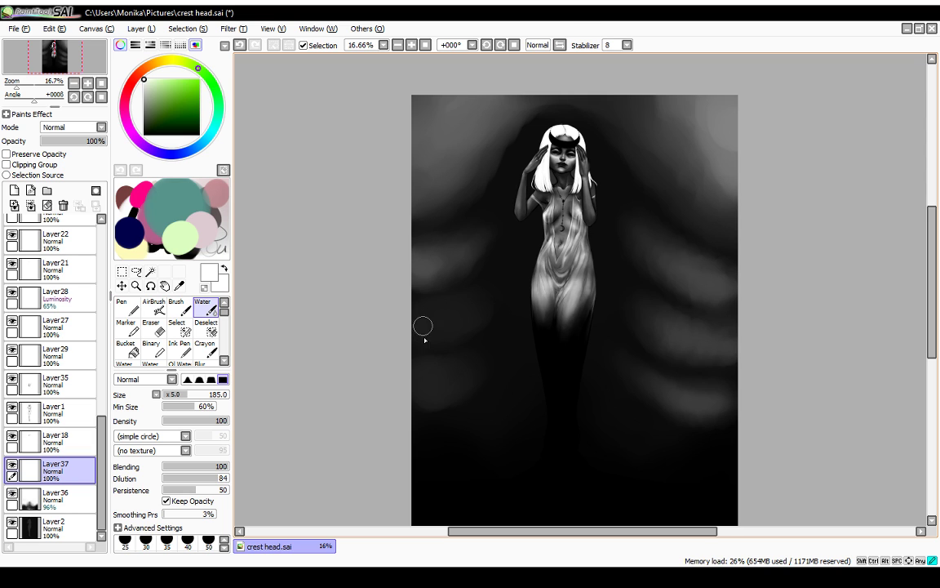
pyautogui.moveTo(423, 327)
pyautogui.mouseDown()
pyautogui.moveTo(456, 324)
pyautogui.moveTo(412, 330)
pyautogui.moveTo(433, 327)
pyautogui.moveTo(416, 332)
pyautogui.moveTo(448, 342)
pyautogui.mouseUp()
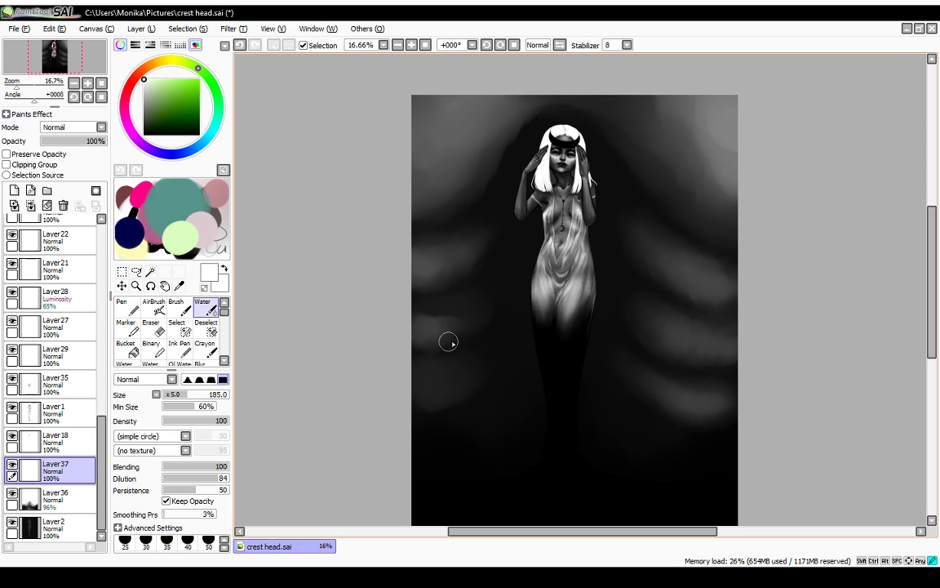
pyautogui.moveTo(422, 307)
pyautogui.mouseDown()
pyautogui.moveTo(474, 310)
pyautogui.moveTo(498, 275)
pyautogui.moveTo(422, 319)
pyautogui.moveTo(430, 328)
pyautogui.moveTo(478, 309)
pyautogui.mouseUp()
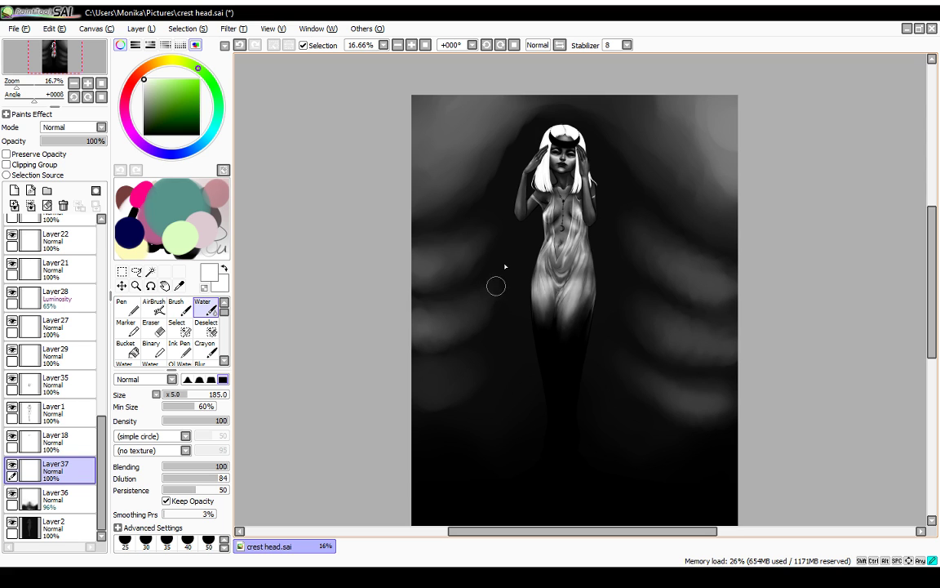
pyautogui.moveTo(420, 392)
pyautogui.mouseDown()
pyautogui.moveTo(473, 370)
pyautogui.moveTo(416, 376)
pyautogui.moveTo(431, 385)
pyautogui.moveTo(464, 363)
pyautogui.moveTo(416, 406)
pyautogui.moveTo(435, 411)
pyautogui.moveTo(476, 367)
pyautogui.moveTo(417, 389)
pyautogui.moveTo(434, 398)
pyautogui.moveTo(477, 364)
pyautogui.moveTo(417, 403)
pyautogui.moveTo(422, 409)
pyautogui.moveTo(461, 393)
pyautogui.moveTo(477, 371)
pyautogui.moveTo(440, 372)
pyautogui.mouseUp()
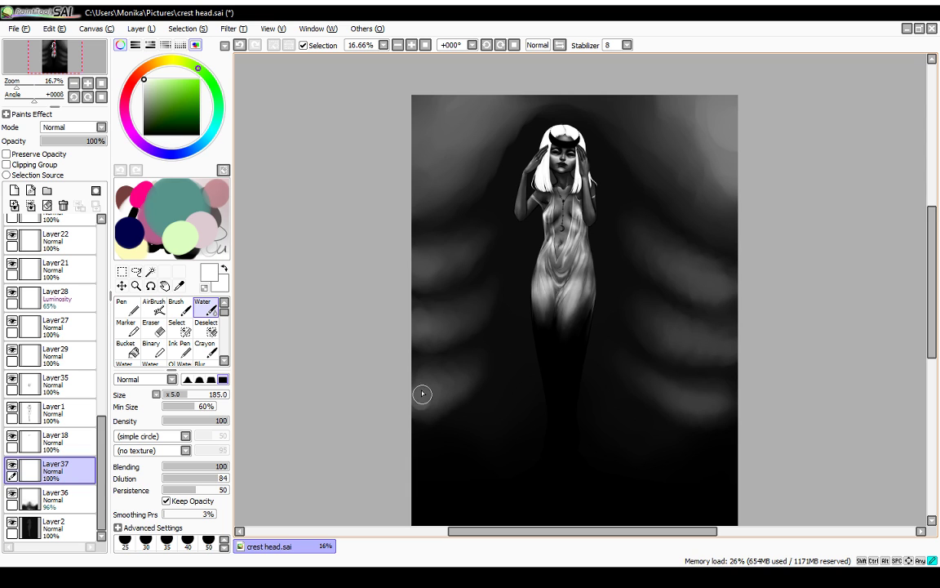
pyautogui.moveTo(422, 394)
pyautogui.mouseDown()
pyautogui.moveTo(471, 367)
pyautogui.moveTo(419, 390)
pyautogui.moveTo(452, 374)
pyautogui.moveTo(422, 379)
pyautogui.moveTo(416, 369)
pyautogui.moveTo(456, 383)
pyautogui.moveTo(415, 401)
pyautogui.moveTo(443, 398)
pyautogui.moveTo(486, 351)
pyautogui.mouseUp()
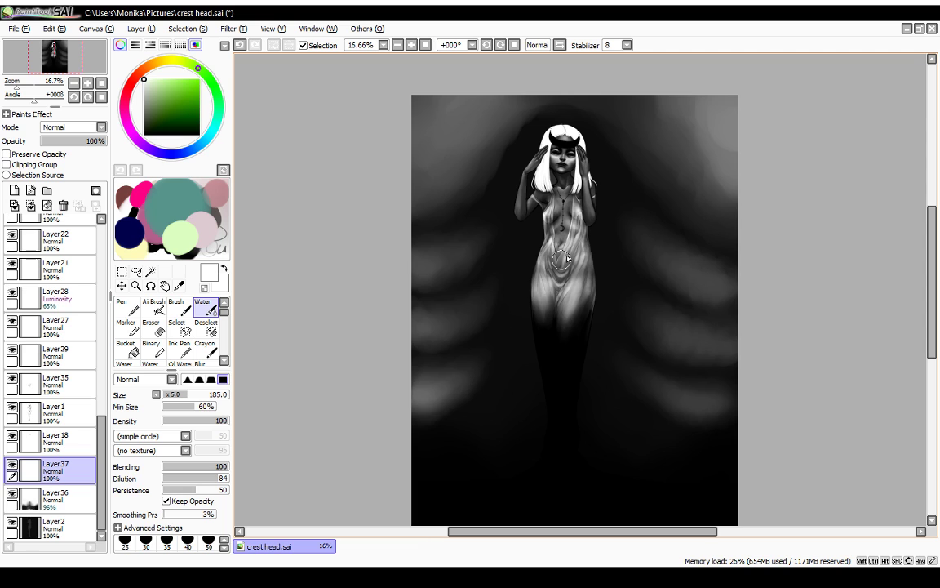
# Step: Lighten the outer ends of the bands, shape the uppermost pair beside the shoulders, and compare the picture with and without Layer37
pyautogui.moveTo(426, 267); pyautogui.dragTo(458, 258)
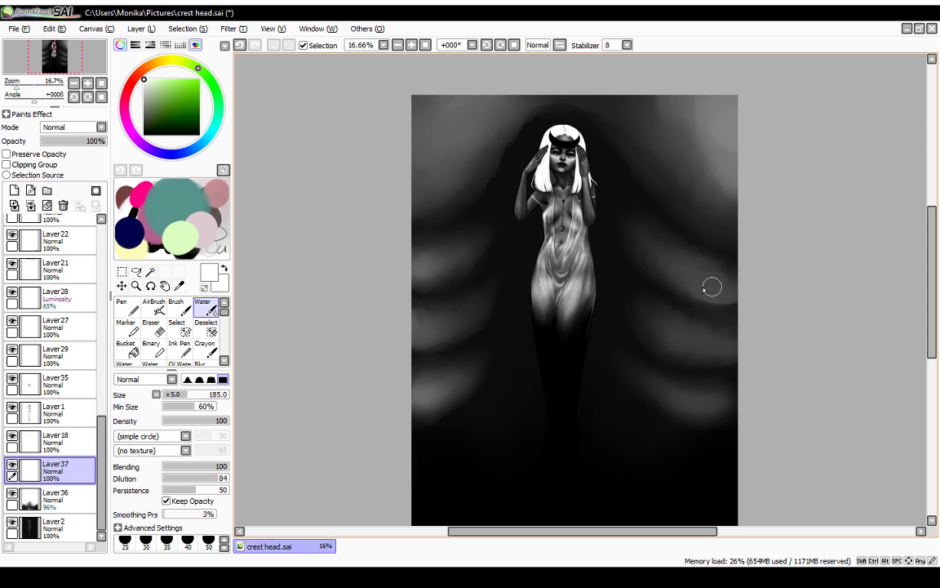
pyautogui.moveTo(720, 299)
pyautogui.mouseDown()
pyautogui.moveTo(728, 281)
pyautogui.moveTo(692, 286)
pyautogui.moveTo(734, 300)
pyautogui.mouseUp()
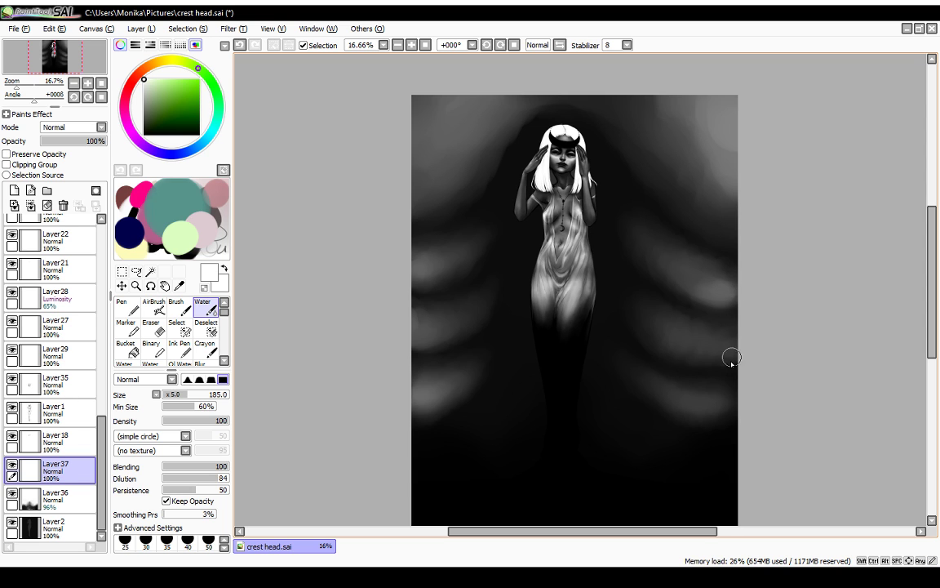
pyautogui.moveTo(705, 354)
pyautogui.mouseDown()
pyautogui.moveTo(722, 357)
pyautogui.moveTo(694, 355)
pyautogui.moveTo(697, 342)
pyautogui.moveTo(724, 352)
pyautogui.moveTo(678, 357)
pyautogui.moveTo(717, 370)
pyautogui.mouseUp()
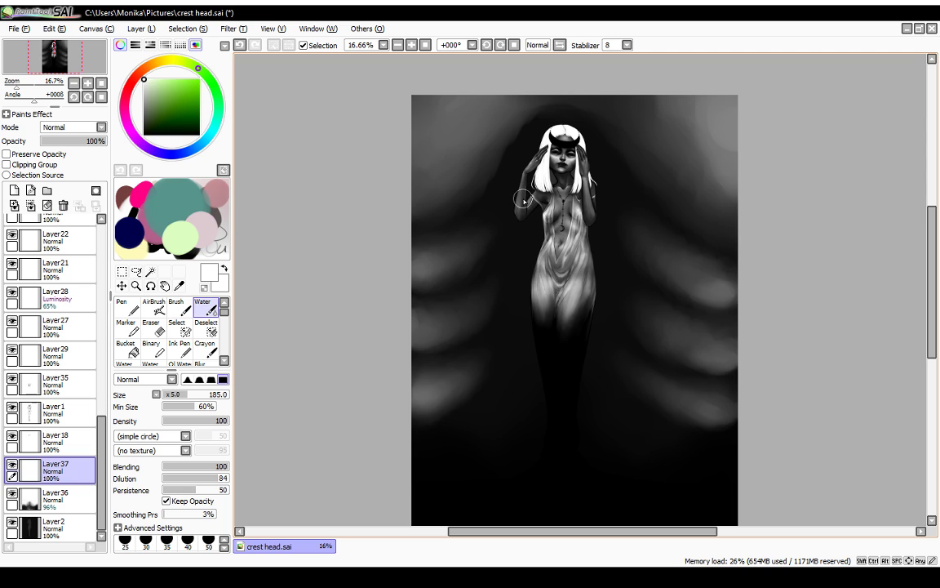
pyautogui.moveTo(444, 187)
pyautogui.mouseDown()
pyautogui.moveTo(414, 189)
pyautogui.moveTo(419, 182)
pyautogui.moveTo(429, 194)
pyautogui.moveTo(438, 177)
pyautogui.moveTo(416, 196)
pyautogui.moveTo(450, 187)
pyautogui.moveTo(414, 181)
pyautogui.moveTo(436, 153)
pyautogui.moveTo(444, 188)
pyautogui.moveTo(464, 162)
pyautogui.moveTo(419, 212)
pyautogui.moveTo(428, 202)
pyautogui.moveTo(440, 212)
pyautogui.moveTo(456, 174)
pyautogui.moveTo(476, 167)
pyautogui.moveTo(406, 213)
pyautogui.moveTo(539, 135)
pyautogui.moveTo(649, 183)
pyautogui.moveTo(420, 170)
pyautogui.moveTo(448, 193)
pyautogui.moveTo(460, 162)
pyautogui.moveTo(477, 166)
pyautogui.moveTo(439, 176)
pyautogui.moveTo(417, 155)
pyautogui.moveTo(436, 158)
pyautogui.moveTo(449, 200)
pyautogui.moveTo(446, 165)
pyautogui.moveTo(459, 175)
pyautogui.moveTo(517, 118)
pyautogui.mouseUp()
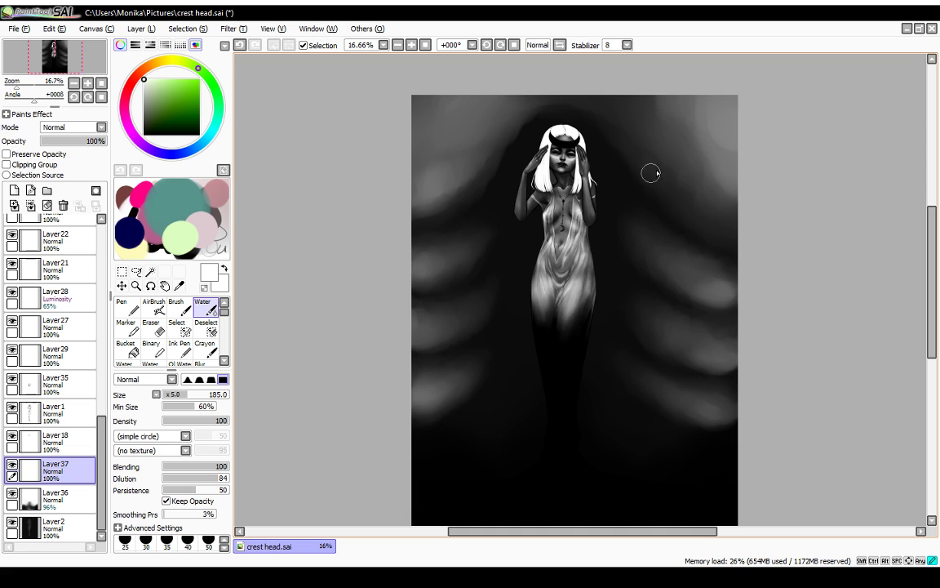
pyautogui.moveTo(653, 173)
pyautogui.mouseDown()
pyautogui.moveTo(675, 200)
pyautogui.moveTo(697, 198)
pyautogui.moveTo(706, 218)
pyautogui.moveTo(676, 149)
pyautogui.moveTo(654, 174)
pyautogui.moveTo(675, 190)
pyautogui.moveTo(694, 175)
pyautogui.moveTo(714, 220)
pyautogui.mouseUp()
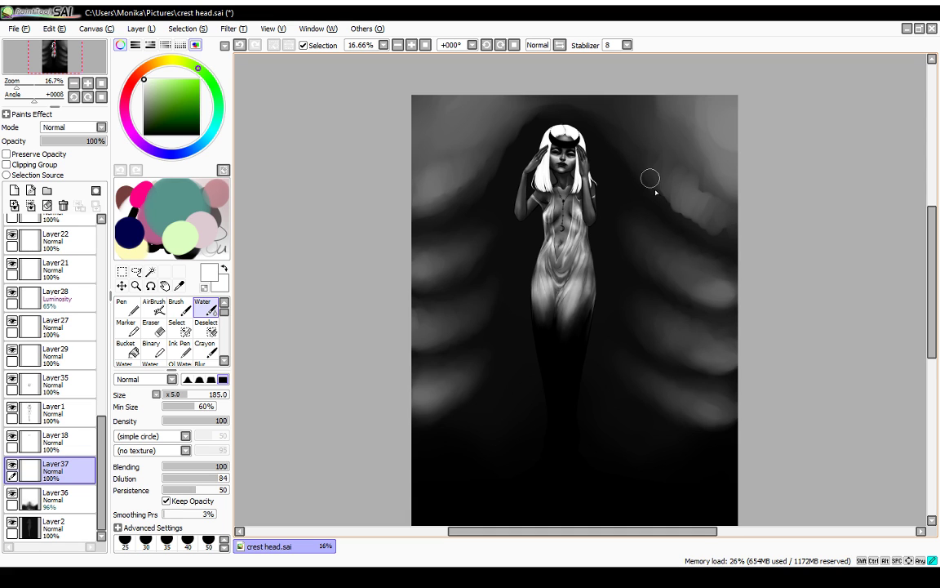
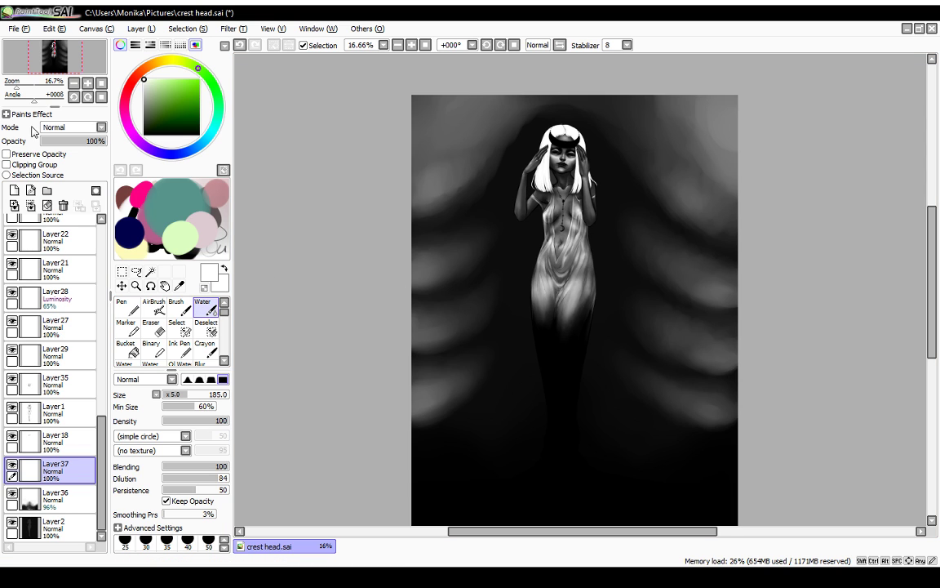
pyautogui.click(12, 465)
pyautogui.click(13, 465)
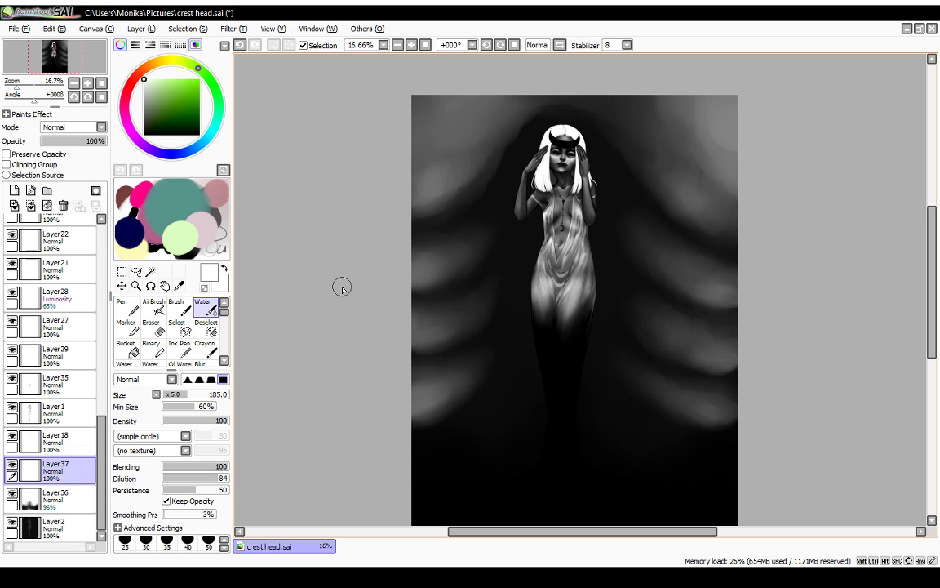
# Step: Add a new layer above Layer37 and draw white zigzag highlights on the outer ends of the bands with the Marker at size 34
pyautogui.click(15, 190)
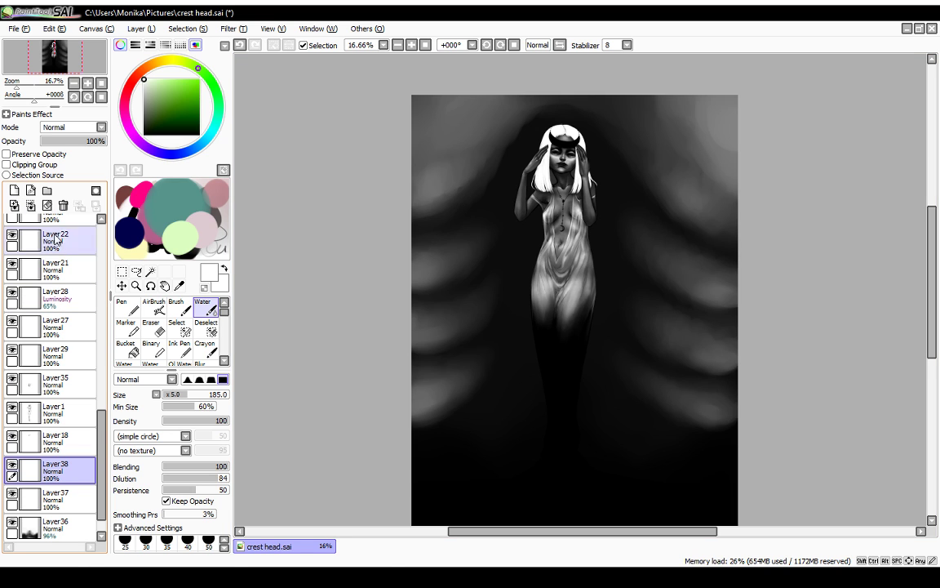
pyautogui.click(128, 329)
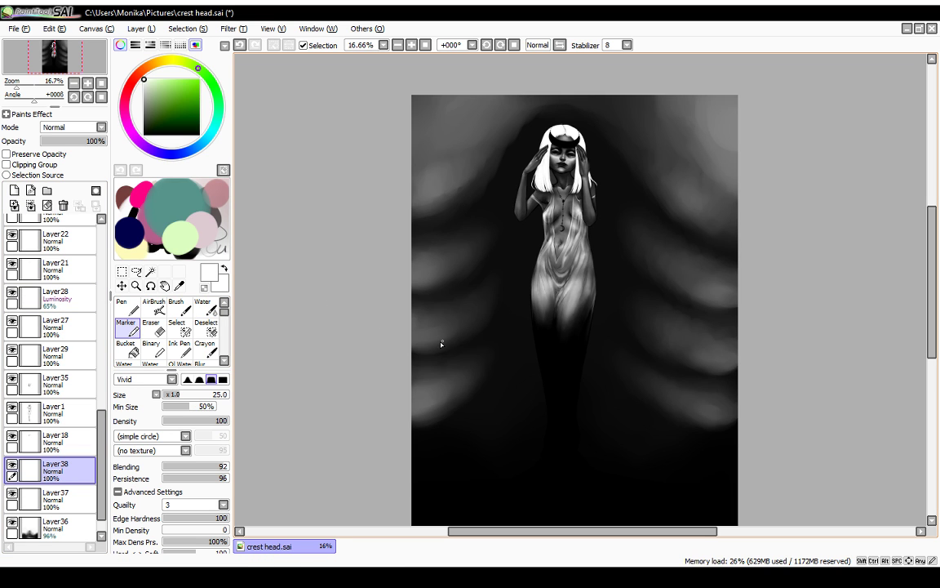
pyautogui.click(185, 395)
pyautogui.moveTo(416, 336); pyautogui.dragTo(452, 334)
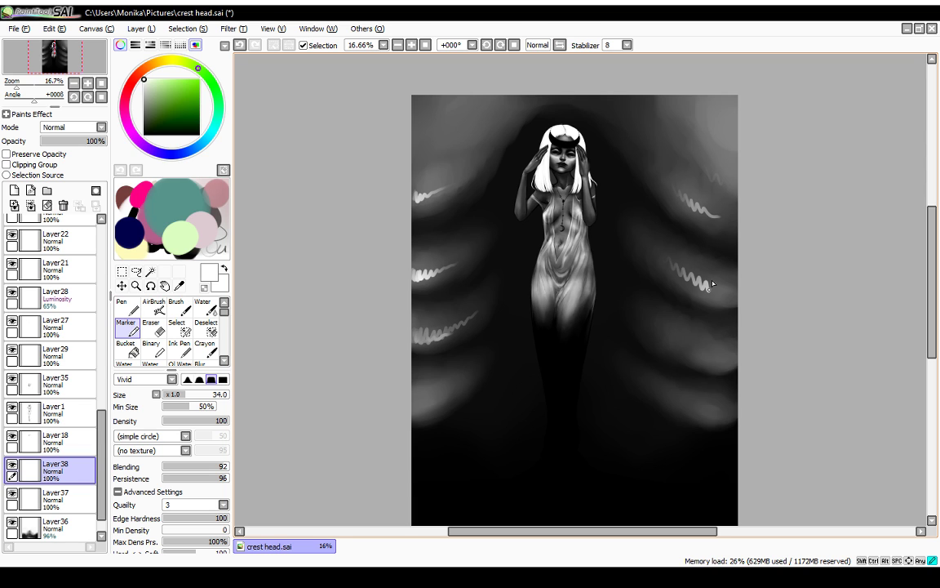
pyautogui.moveTo(730, 290); pyautogui.dragTo(738, 287)
pyautogui.moveTo(675, 342)
pyautogui.mouseDown()
pyautogui.moveTo(718, 359)
pyautogui.moveTo(743, 350)
pyautogui.mouseUp()
pyautogui.moveTo(709, 413); pyautogui.dragTo(730, 420)
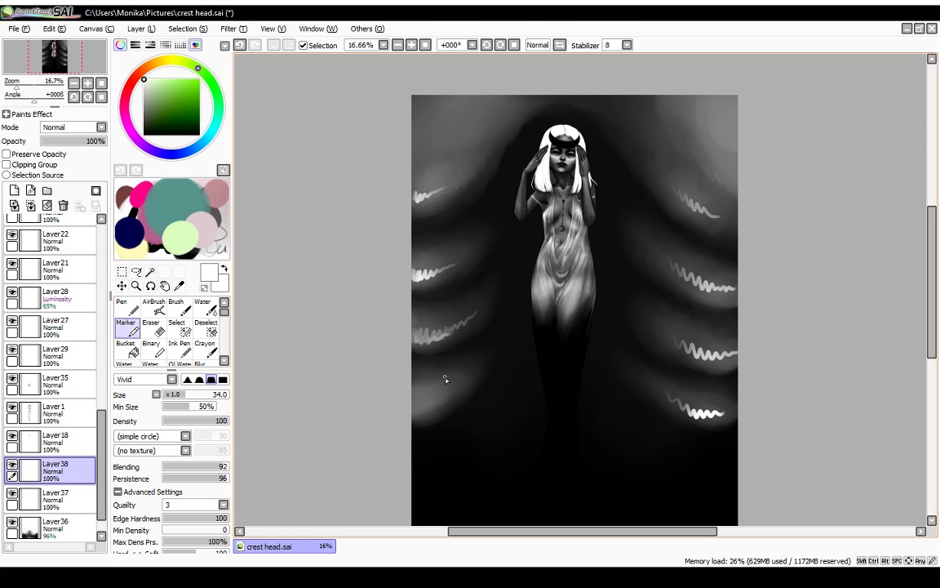
pyautogui.moveTo(441, 400); pyautogui.dragTo(437, 400)
# Step: Set the Water brush size to 270 and blend the zigzag highlights on both sides into a soft glow along the bands
pyautogui.click(204, 306)
pyautogui.moveTo(208, 396); pyautogui.dragTo(198, 392)
pyautogui.moveTo(408, 396)
pyautogui.mouseDown()
pyautogui.moveTo(435, 391)
pyautogui.moveTo(415, 405)
pyautogui.moveTo(463, 381)
pyautogui.mouseUp()
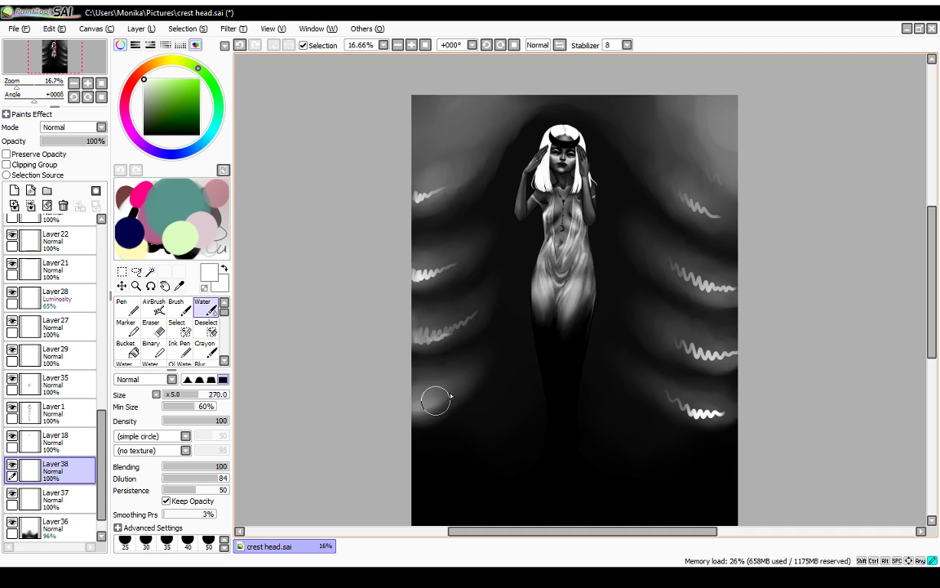
pyautogui.moveTo(671, 397)
pyautogui.mouseDown()
pyautogui.moveTo(712, 395)
pyautogui.moveTo(653, 396)
pyautogui.mouseUp()
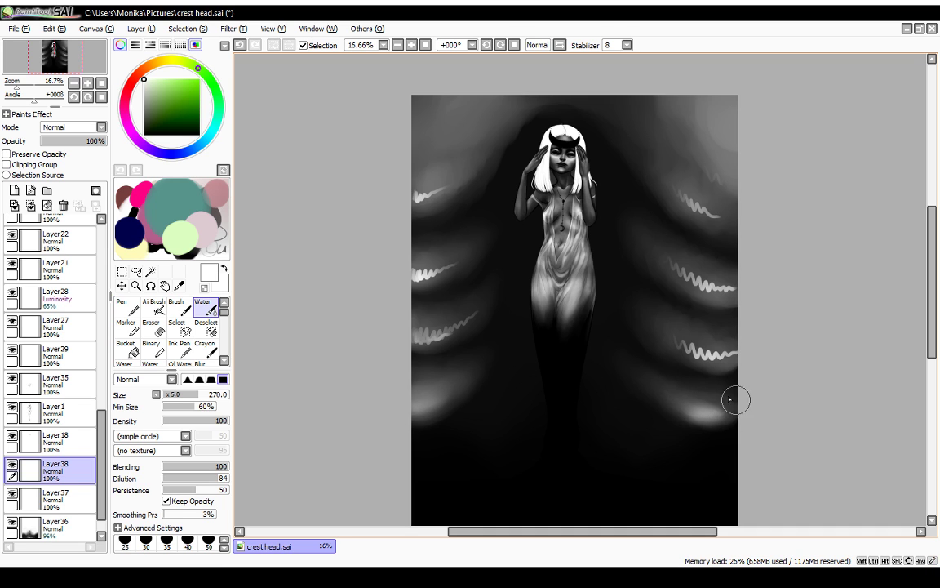
pyautogui.moveTo(731, 360)
pyautogui.mouseDown()
pyautogui.moveTo(670, 342)
pyautogui.moveTo(751, 347)
pyautogui.moveTo(743, 358)
pyautogui.moveTo(757, 348)
pyautogui.moveTo(681, 353)
pyautogui.moveTo(653, 320)
pyautogui.mouseUp()
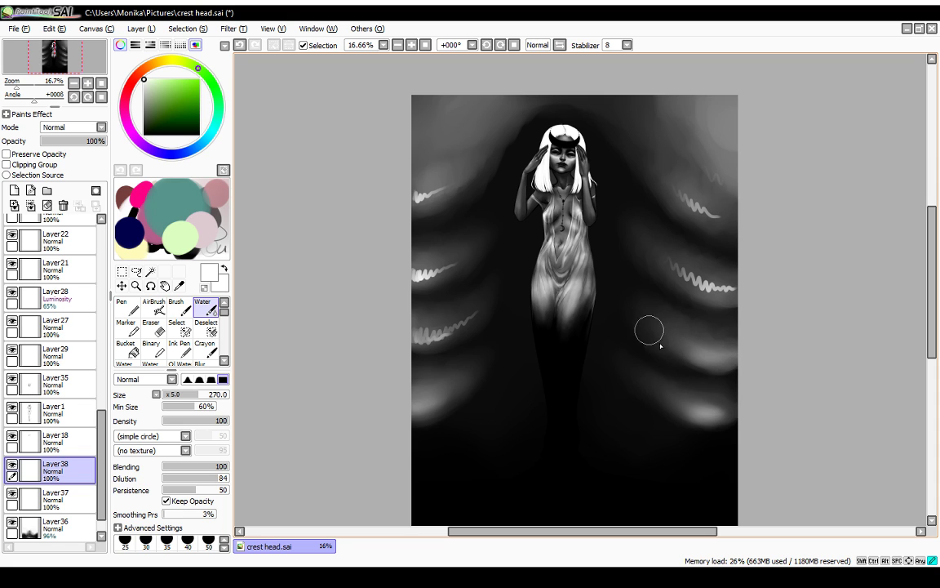
pyautogui.moveTo(672, 283)
pyautogui.mouseDown()
pyautogui.moveTo(655, 248)
pyautogui.moveTo(686, 242)
pyautogui.moveTo(729, 263)
pyautogui.mouseUp()
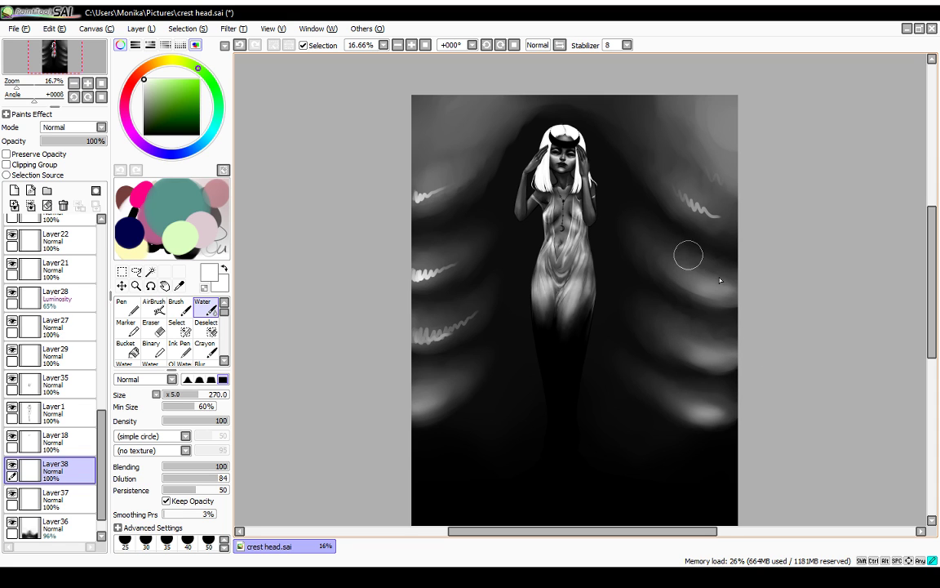
pyautogui.moveTo(710, 208)
pyautogui.mouseDown()
pyautogui.moveTo(687, 183)
pyautogui.moveTo(742, 225)
pyautogui.moveTo(700, 179)
pyautogui.moveTo(715, 164)
pyautogui.moveTo(737, 241)
pyautogui.mouseUp()
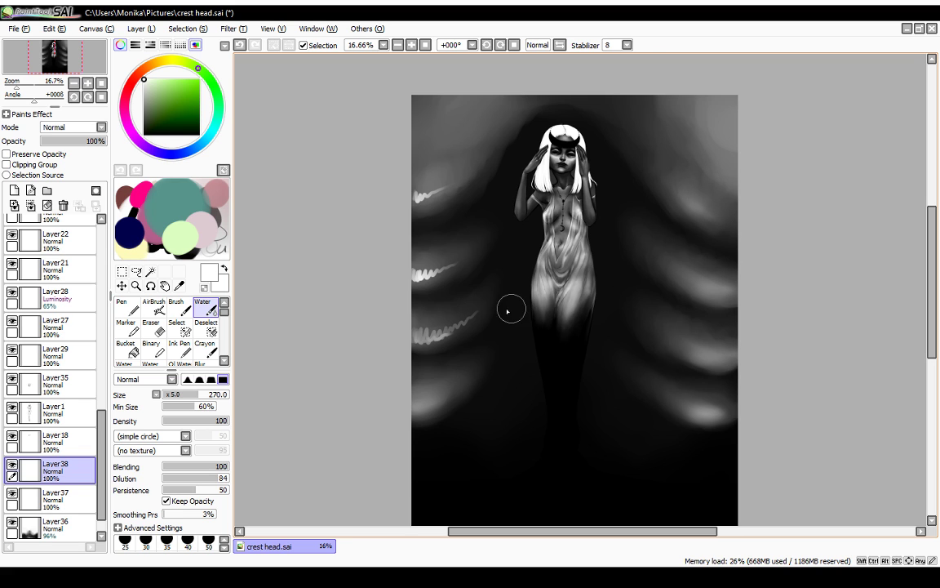
pyautogui.moveTo(451, 185)
pyautogui.mouseDown()
pyautogui.moveTo(411, 209)
pyautogui.moveTo(399, 195)
pyautogui.moveTo(411, 177)
pyautogui.moveTo(429, 234)
pyautogui.moveTo(415, 266)
pyautogui.moveTo(452, 263)
pyautogui.mouseUp()
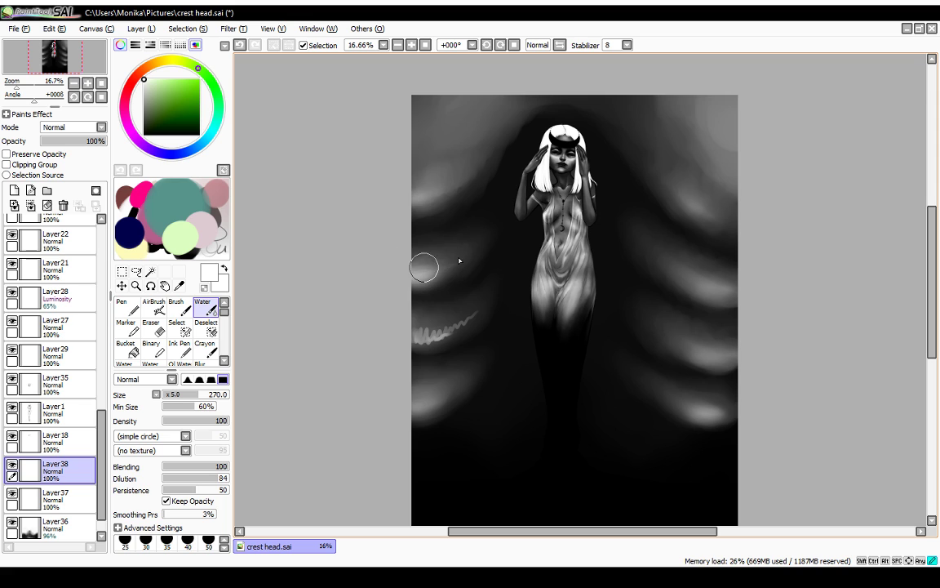
pyautogui.moveTo(427, 330)
pyautogui.mouseDown()
pyautogui.moveTo(474, 304)
pyautogui.moveTo(441, 321)
pyautogui.moveTo(473, 321)
pyautogui.moveTo(463, 339)
pyautogui.moveTo(485, 305)
pyautogui.moveTo(440, 337)
pyautogui.mouseUp()
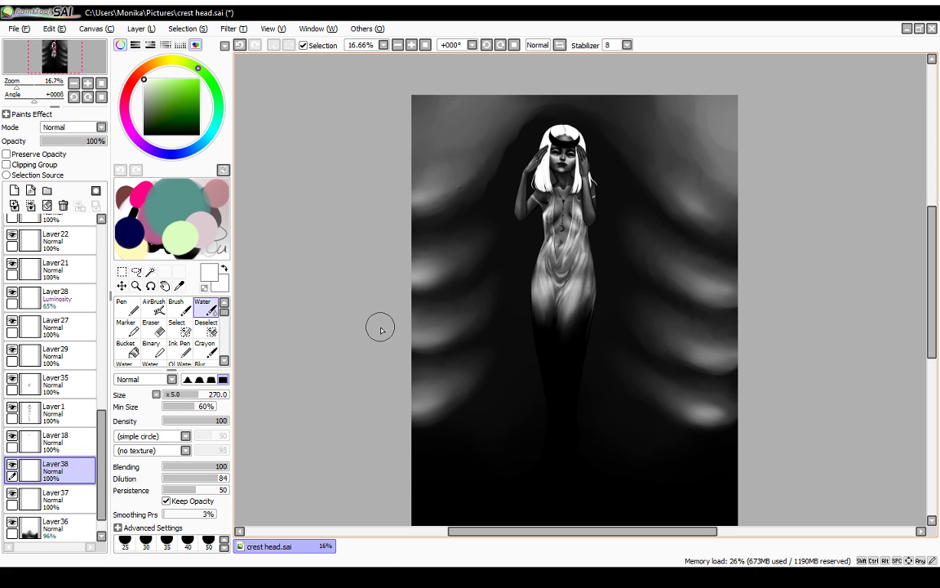
# Step: Compare the picture with and without Layer38, and brighten the light in both upper corners of the background with the Water brush
pyautogui.click(11, 467)
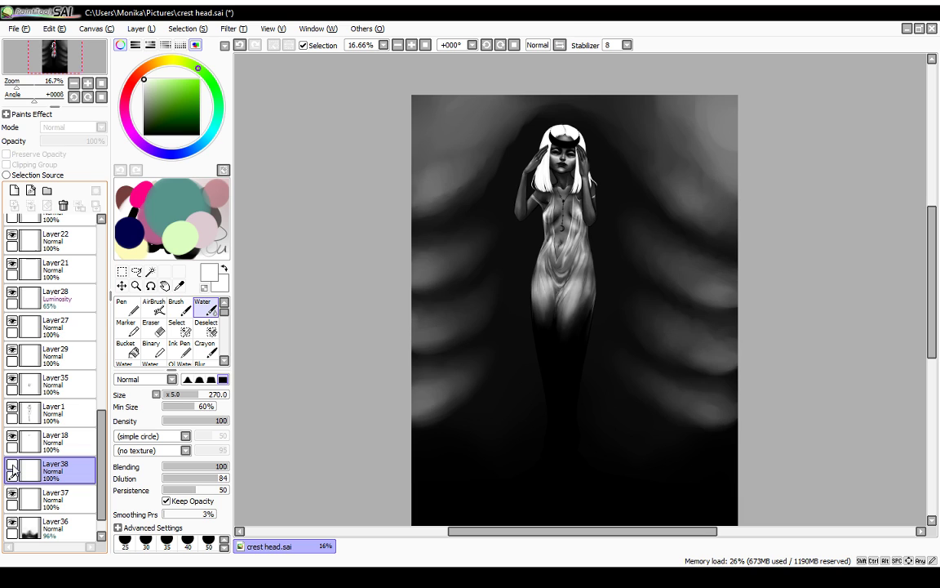
pyautogui.click(11, 466)
pyautogui.moveTo(440, 130)
pyautogui.mouseDown()
pyautogui.moveTo(432, 109)
pyautogui.moveTo(413, 101)
pyautogui.moveTo(438, 111)
pyautogui.moveTo(420, 85)
pyautogui.moveTo(441, 95)
pyautogui.moveTo(430, 130)
pyautogui.moveTo(464, 133)
pyautogui.moveTo(406, 111)
pyautogui.moveTo(424, 77)
pyautogui.moveTo(476, 107)
pyautogui.moveTo(416, 110)
pyautogui.moveTo(427, 169)
pyautogui.mouseUp()
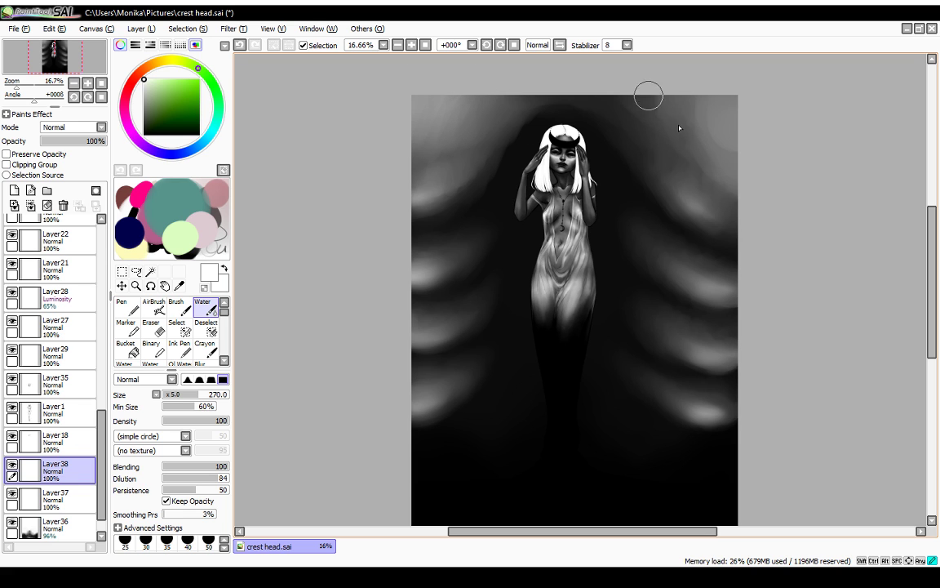
pyautogui.moveTo(649, 95)
pyautogui.mouseDown()
pyautogui.moveTo(715, 144)
pyautogui.moveTo(738, 126)
pyautogui.moveTo(727, 99)
pyautogui.moveTo(660, 97)
pyautogui.moveTo(643, 83)
pyautogui.moveTo(693, 89)
pyautogui.moveTo(710, 155)
pyautogui.moveTo(749, 128)
pyautogui.moveTo(694, 95)
pyautogui.moveTo(632, 93)
pyautogui.moveTo(721, 152)
pyautogui.moveTo(730, 83)
pyautogui.moveTo(753, 115)
pyautogui.moveTo(679, 88)
pyautogui.moveTo(733, 83)
pyautogui.moveTo(718, 166)
pyautogui.moveTo(752, 195)
pyautogui.moveTo(714, 218)
pyautogui.moveTo(694, 200)
pyautogui.moveTo(661, 104)
pyautogui.moveTo(644, 96)
pyautogui.moveTo(670, 114)
pyautogui.moveTo(665, 187)
pyautogui.moveTo(597, 216)
pyautogui.moveTo(663, 166)
pyautogui.moveTo(714, 105)
pyautogui.moveTo(679, 117)
pyautogui.moveTo(694, 132)
pyautogui.moveTo(681, 210)
pyautogui.moveTo(636, 103)
pyautogui.moveTo(666, 102)
pyautogui.moveTo(665, 149)
pyautogui.moveTo(688, 147)
pyautogui.moveTo(732, 113)
pyautogui.moveTo(737, 168)
pyautogui.moveTo(660, 107)
pyautogui.moveTo(621, 91)
pyautogui.moveTo(741, 112)
pyautogui.moveTo(620, 122)
pyautogui.moveTo(720, 189)
pyautogui.mouseUp()
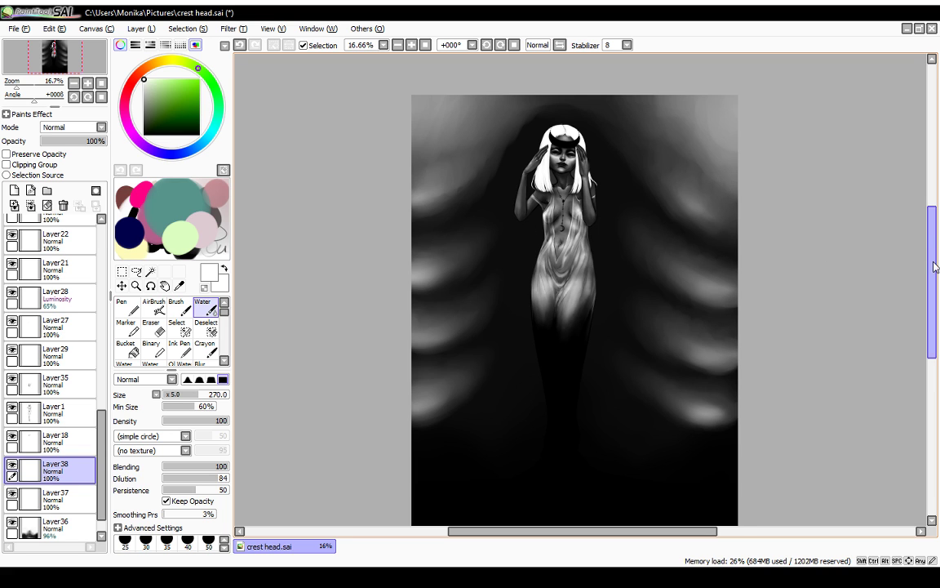
# Step: Compare the picture with and without the light painted on Layer38
pyautogui.moveTo(931, 269); pyautogui.dragTo(934, 267)
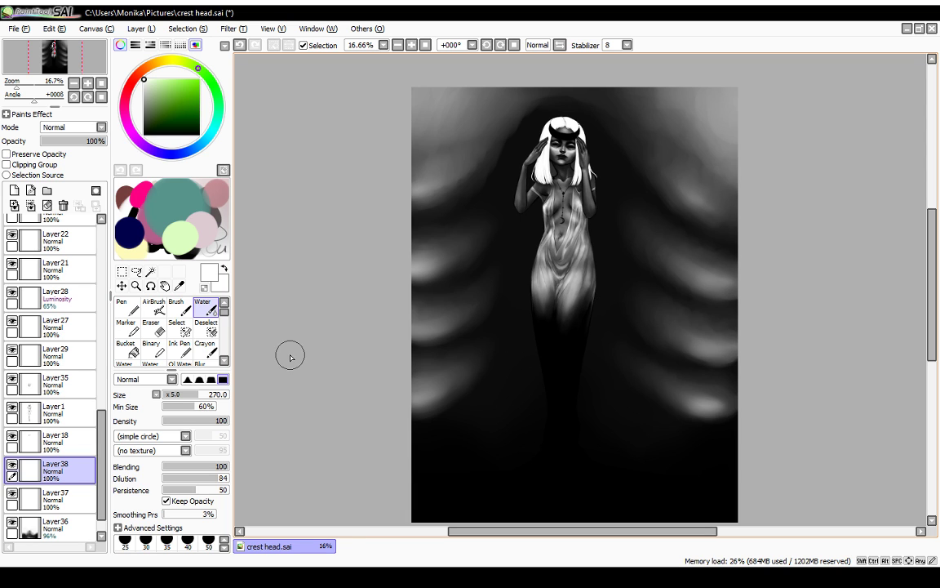
pyautogui.click(13, 466)
pyautogui.click(13, 465)
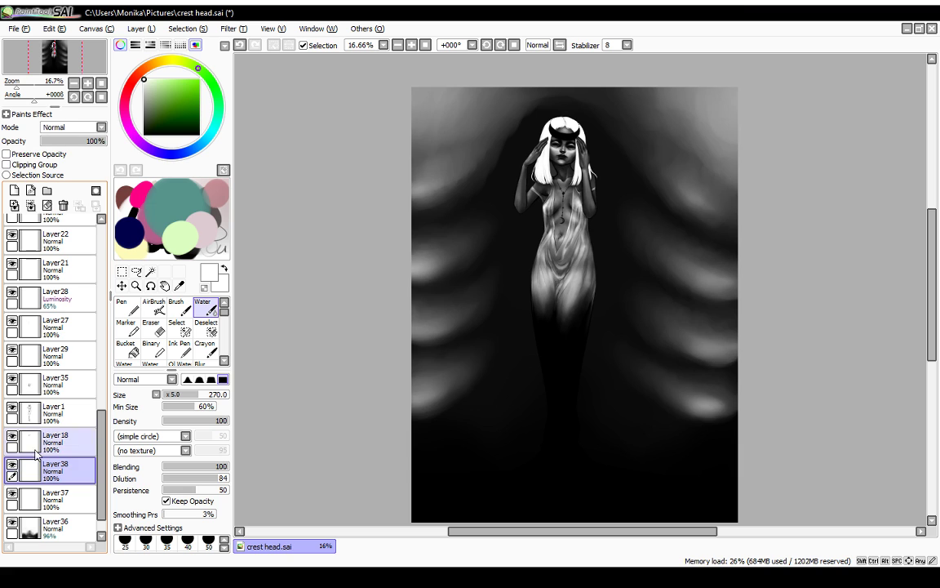
# Step: Add a new layer above Layer30 and paint V-shaped light patches down the shins, feet and lower edge with the Marker at size 100
pyautogui.moveTo(101, 420); pyautogui.dragTo(108, 213)
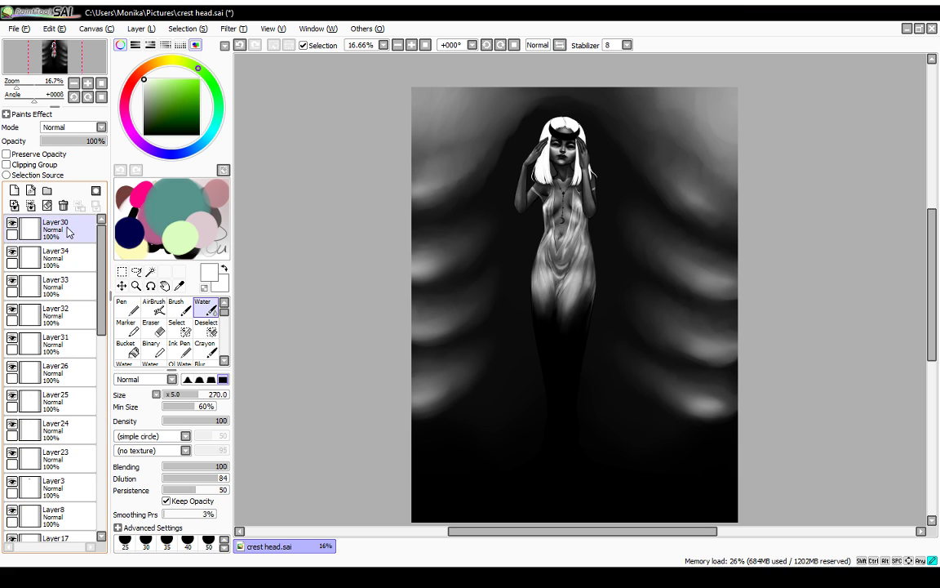
pyautogui.click(14, 189)
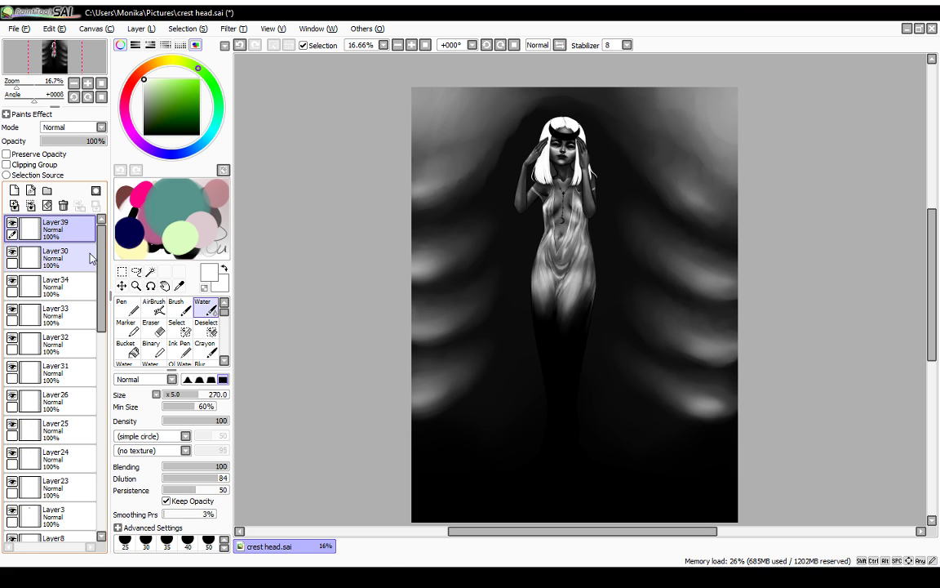
pyautogui.click(127, 327)
pyautogui.moveTo(184, 397); pyautogui.dragTo(243, 399)
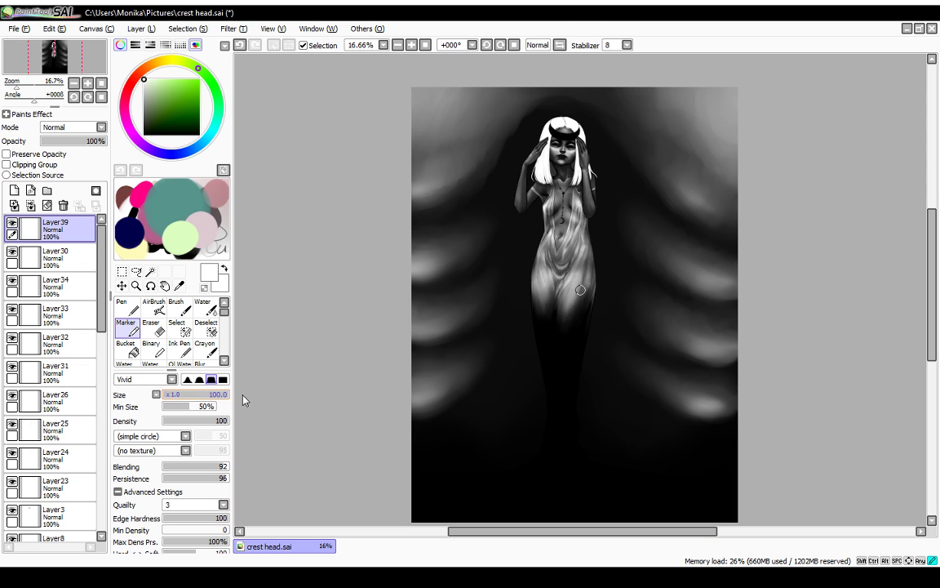
pyautogui.scroll(-1, 870, 360)
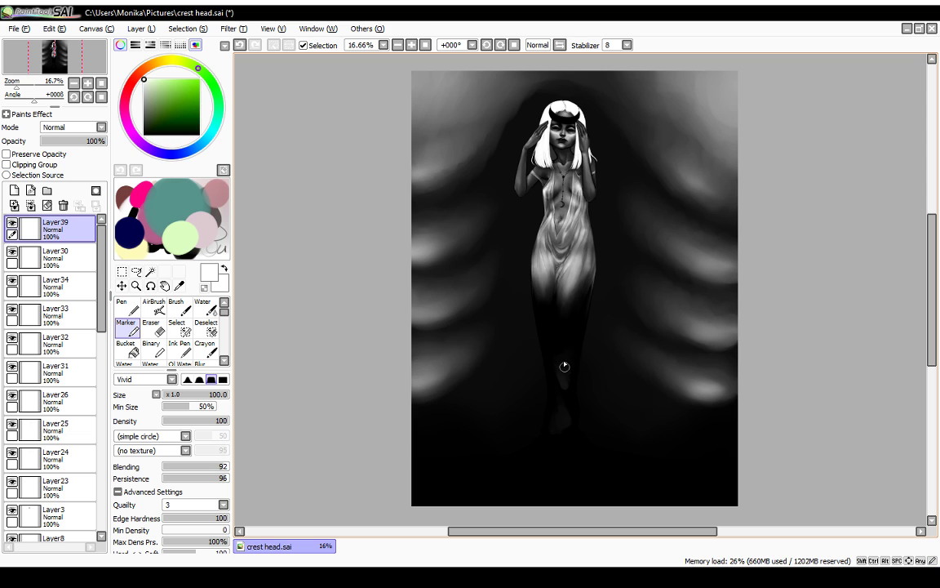
pyautogui.moveTo(569, 422)
pyautogui.mouseDown()
pyautogui.moveTo(557, 440)
pyautogui.moveTo(560, 471)
pyautogui.moveTo(553, 462)
pyautogui.moveTo(583, 458)
pyautogui.mouseUp()
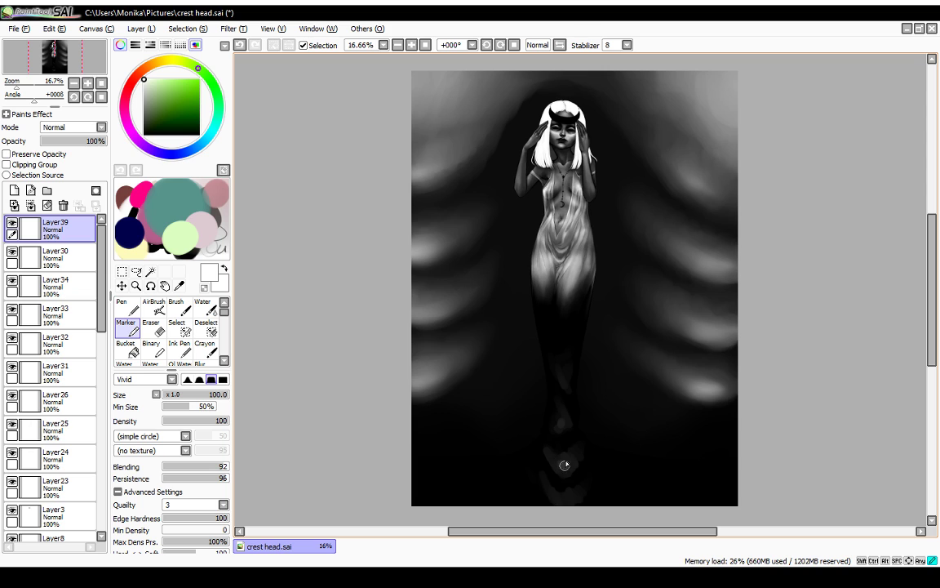
pyautogui.moveTo(564, 465)
pyautogui.mouseDown()
pyautogui.moveTo(551, 489)
pyautogui.moveTo(570, 500)
pyautogui.moveTo(548, 484)
pyautogui.mouseUp()
pyautogui.moveTo(571, 497); pyautogui.dragTo(576, 494)
# Step: Set the Water brush size to 105 and blend the light patches on the shins and feet into a soft glow
pyautogui.click(203, 307)
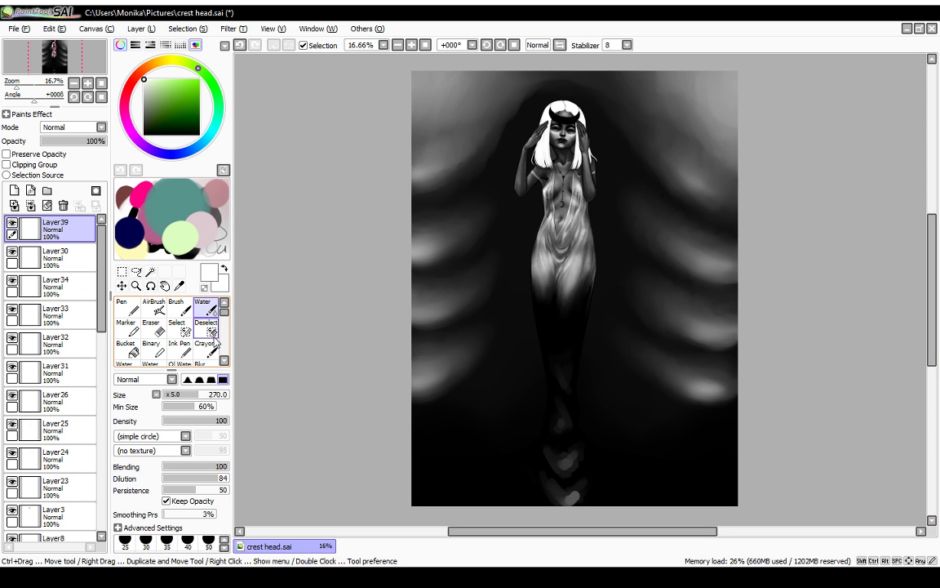
pyautogui.click(179, 395)
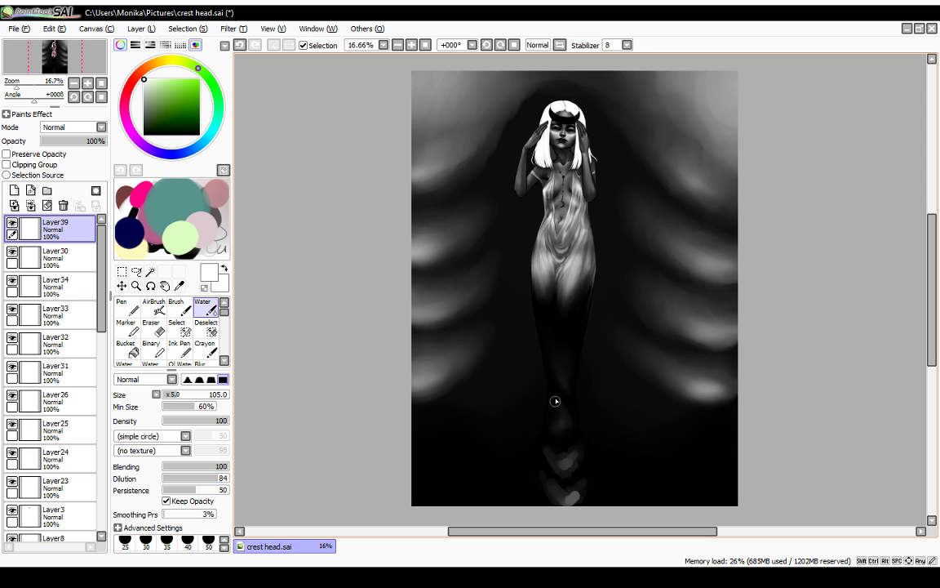
pyautogui.moveTo(567, 422); pyautogui.dragTo(555, 474)
pyautogui.moveTo(541, 452); pyautogui.dragTo(579, 447)
pyautogui.moveTo(573, 471)
pyautogui.mouseDown()
pyautogui.moveTo(581, 437)
pyautogui.moveTo(546, 442)
pyautogui.moveTo(567, 450)
pyautogui.moveTo(548, 482)
pyautogui.moveTo(547, 467)
pyautogui.moveTo(567, 492)
pyautogui.moveTo(579, 468)
pyautogui.moveTo(546, 479)
pyautogui.moveTo(558, 496)
pyautogui.moveTo(552, 484)
pyautogui.moveTo(576, 494)
pyautogui.moveTo(593, 456)
pyautogui.moveTo(547, 481)
pyautogui.mouseUp()
pyautogui.moveTo(582, 491)
pyautogui.mouseDown()
pyautogui.moveTo(591, 464)
pyautogui.moveTo(554, 492)
pyautogui.moveTo(575, 505)
pyautogui.mouseUp()
pyautogui.moveTo(541, 484); pyautogui.dragTo(560, 486)
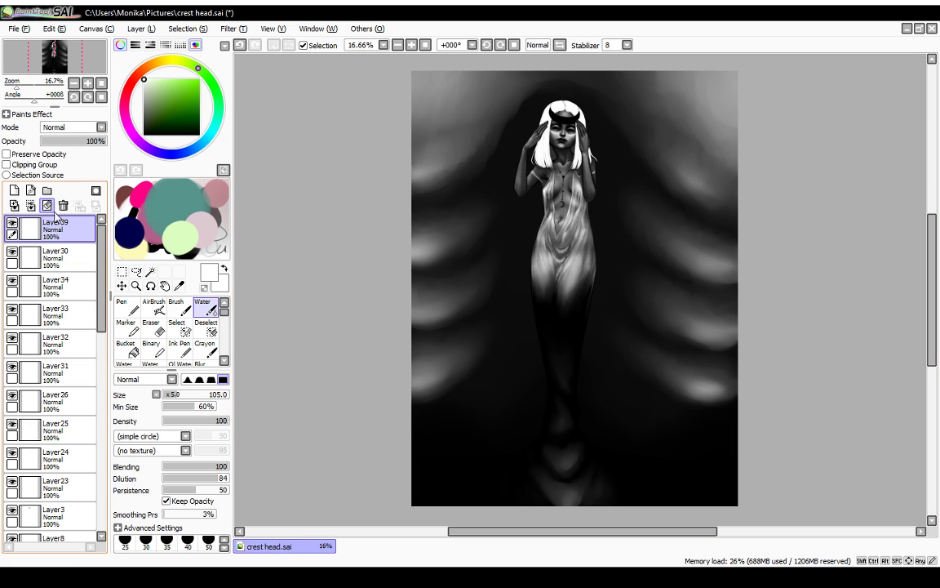
# Step: Add a new layer above Layer39 and paint brighter highlights in the centres of the leg and foot glows with the Marker at size 49
pyautogui.click(14, 189)
pyautogui.click(126, 326)
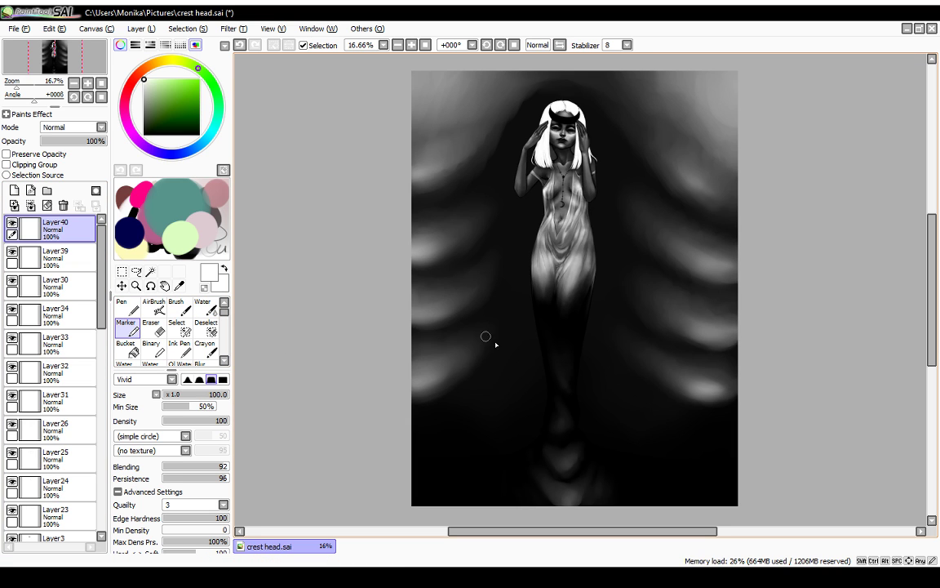
pyautogui.click(196, 397)
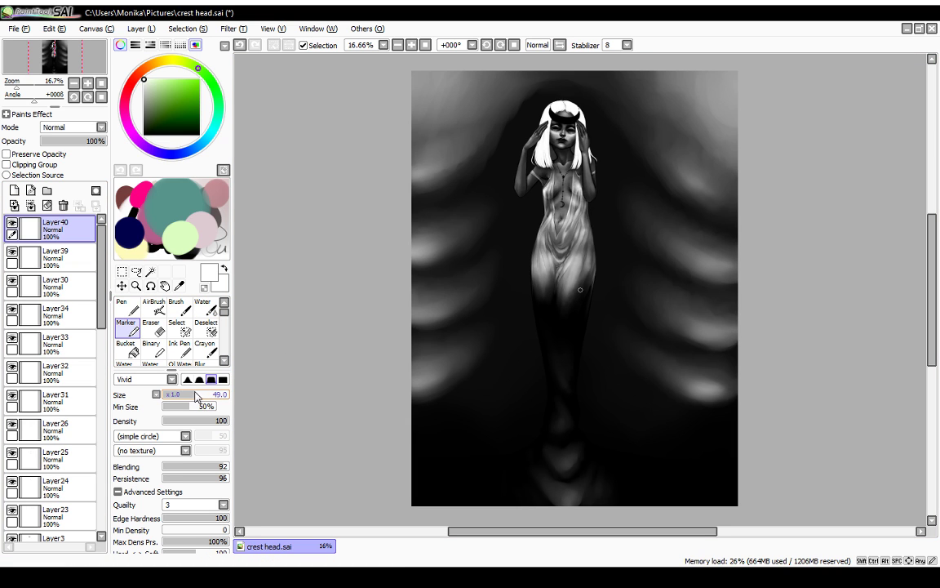
pyautogui.click(562, 432)
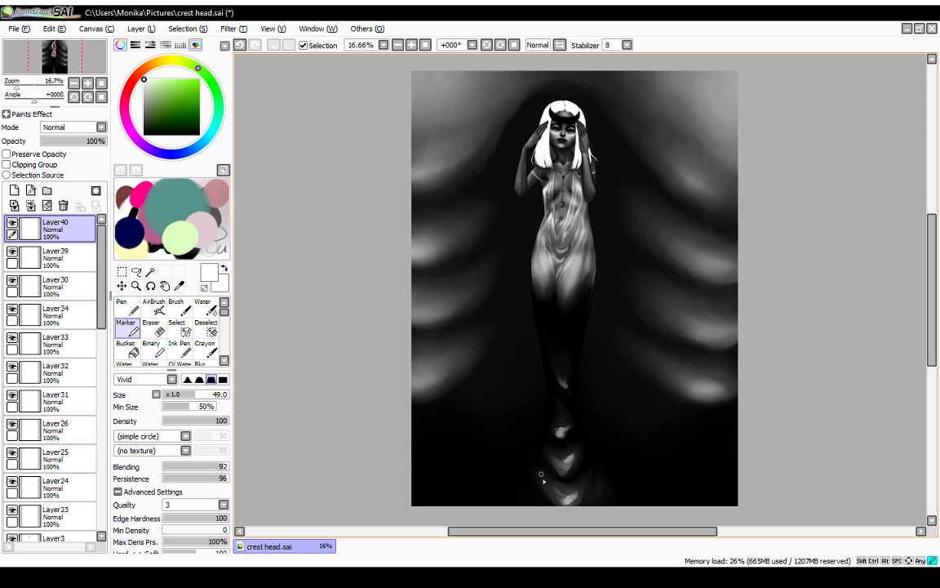
# Step: Set the Water brush size to 110 and soften the bright highlights on the shins and feet
pyautogui.click(206, 309)
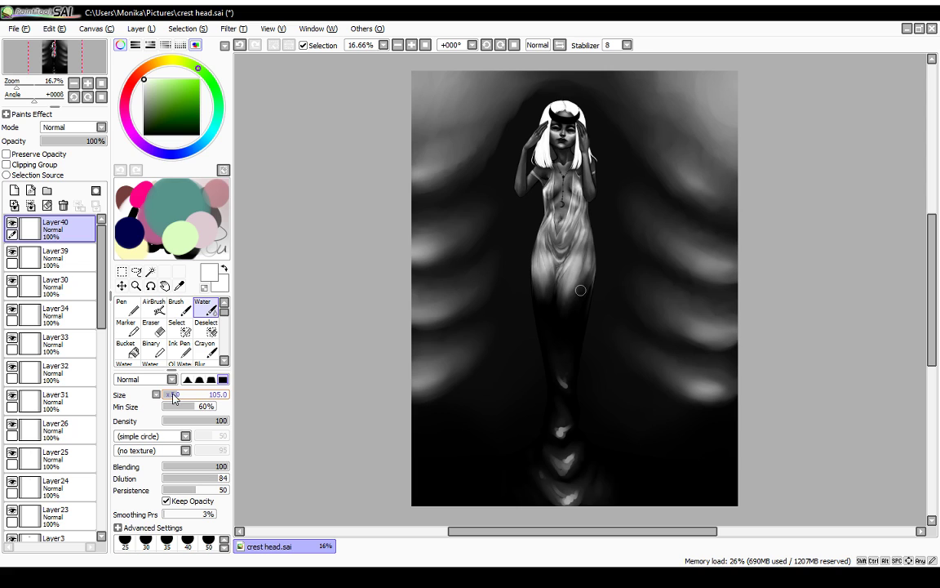
pyautogui.moveTo(173, 397); pyautogui.dragTo(197, 394)
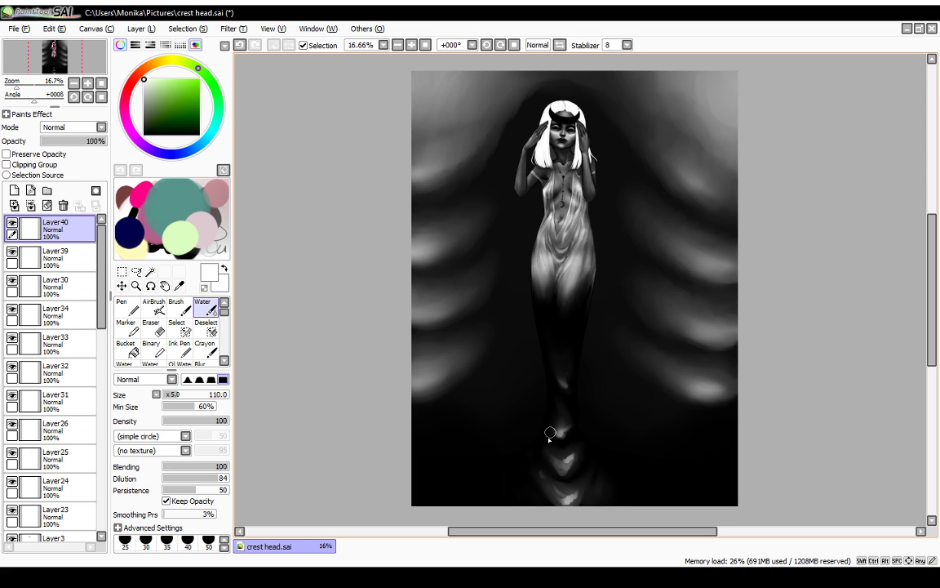
pyautogui.moveTo(547, 460); pyautogui.dragTo(572, 463)
pyautogui.press('e')
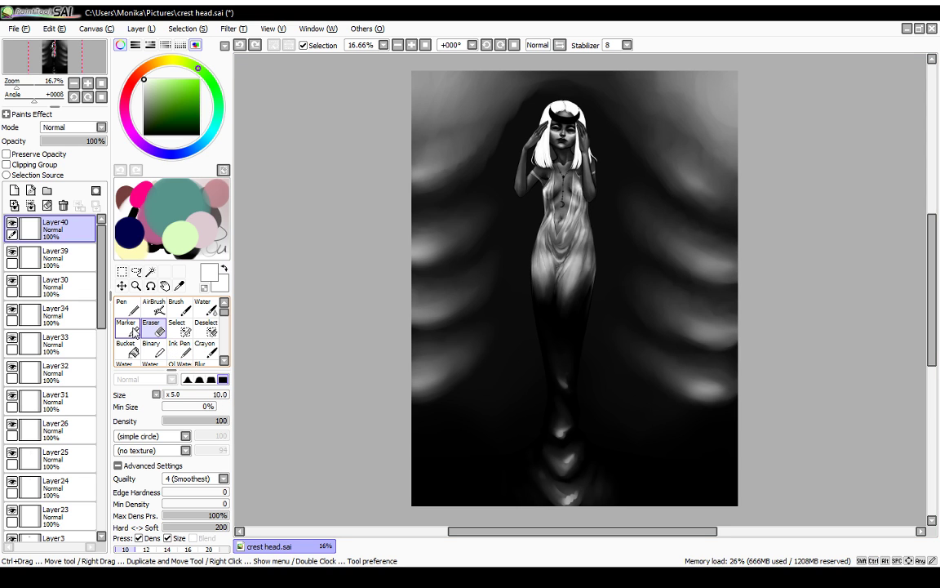
pyautogui.click(206, 310)
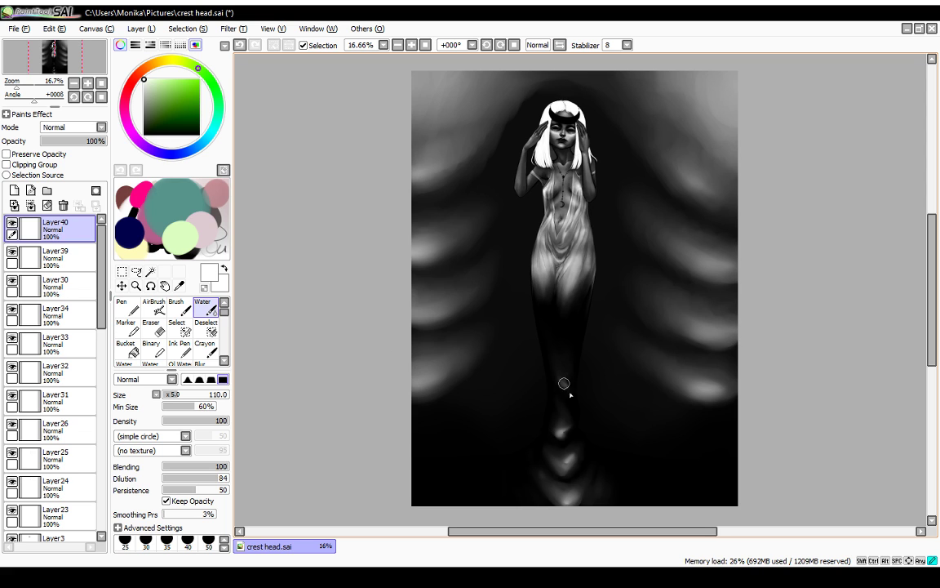
# Step: Compare the picture with and without the leg highlights on Layer40
pyautogui.click(14, 222)
pyautogui.click(14, 222)
pyautogui.click(12, 223)
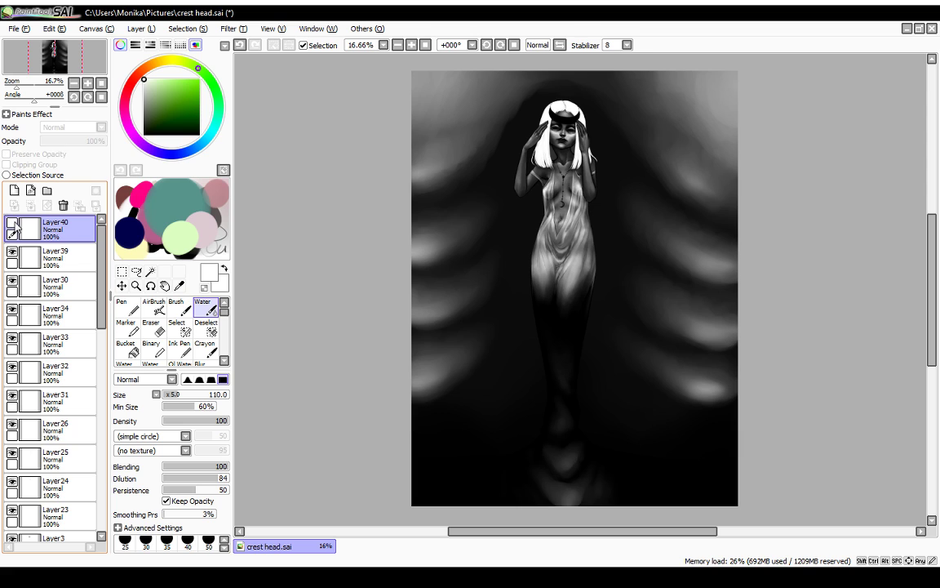
pyautogui.click(12, 224)
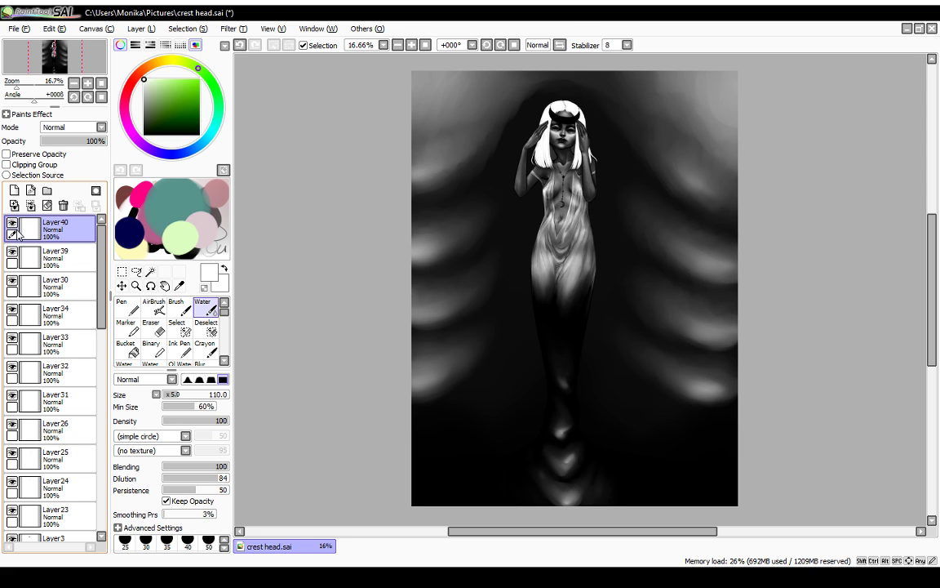
pyautogui.click(12, 224)
pyautogui.click(12, 224)
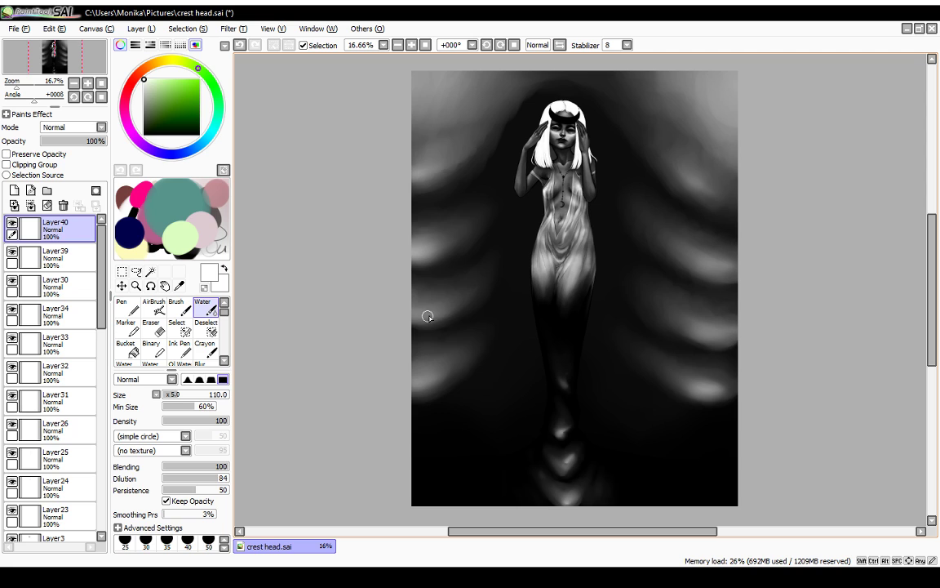
# Step: Draw white highlights on the outer ends of the background bands with the Marker at size 49, redoing the lowest one beside the legs
pyautogui.click(132, 329)
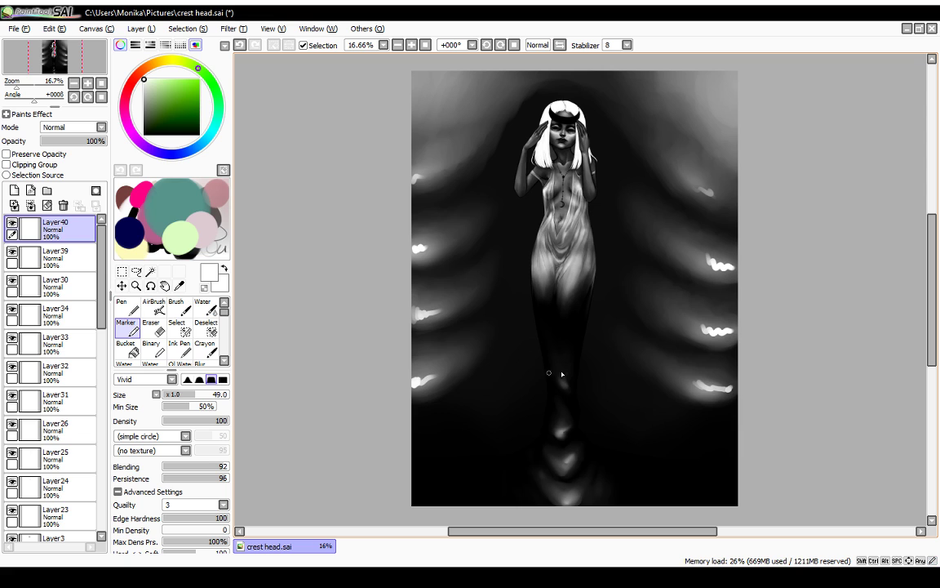
pyautogui.hotkey('ctrl', 'z')
pyautogui.moveTo(686, 382); pyautogui.dragTo(730, 384)
# Step: Set the Water brush size to 200, blend the white band highlights on both sides into a glow, and compare with and without Layer40
pyautogui.press('c')
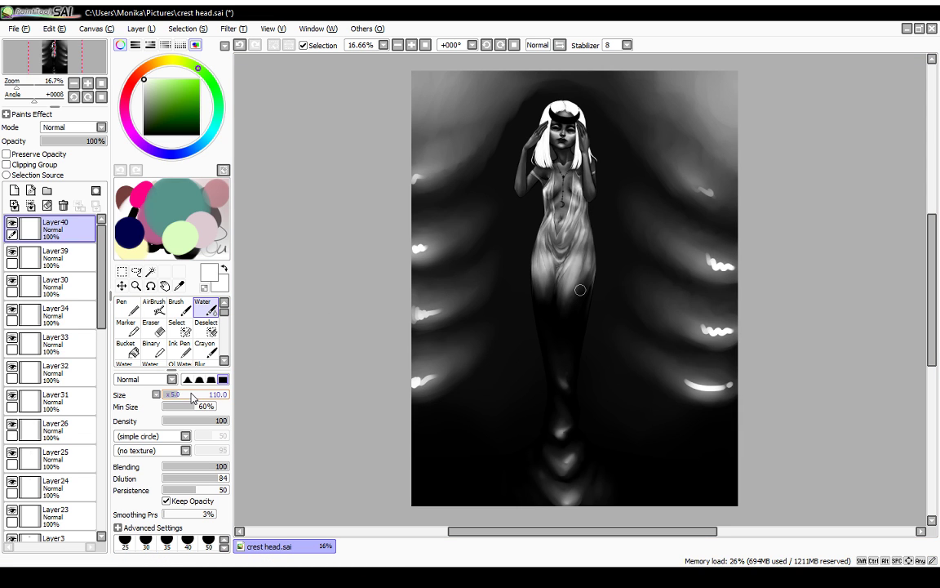
pyautogui.moveTo(191, 395); pyautogui.dragTo(190, 395)
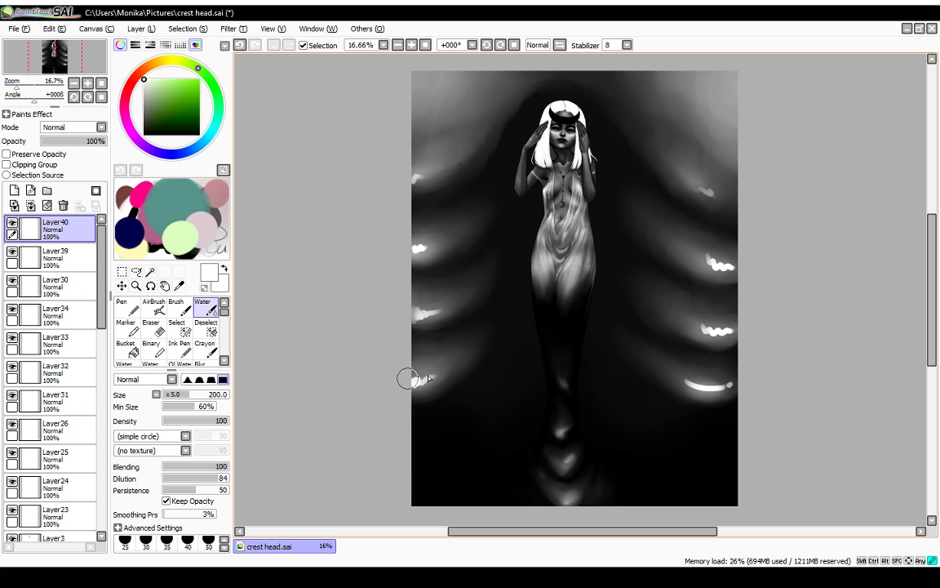
pyautogui.moveTo(408, 381)
pyautogui.mouseDown()
pyautogui.moveTo(437, 383)
pyautogui.moveTo(405, 388)
pyautogui.moveTo(450, 363)
pyautogui.moveTo(408, 373)
pyautogui.moveTo(397, 363)
pyautogui.moveTo(452, 312)
pyautogui.moveTo(410, 305)
pyautogui.moveTo(439, 300)
pyautogui.moveTo(448, 311)
pyautogui.moveTo(408, 311)
pyautogui.moveTo(410, 299)
pyautogui.moveTo(468, 263)
pyautogui.moveTo(431, 252)
pyautogui.mouseUp()
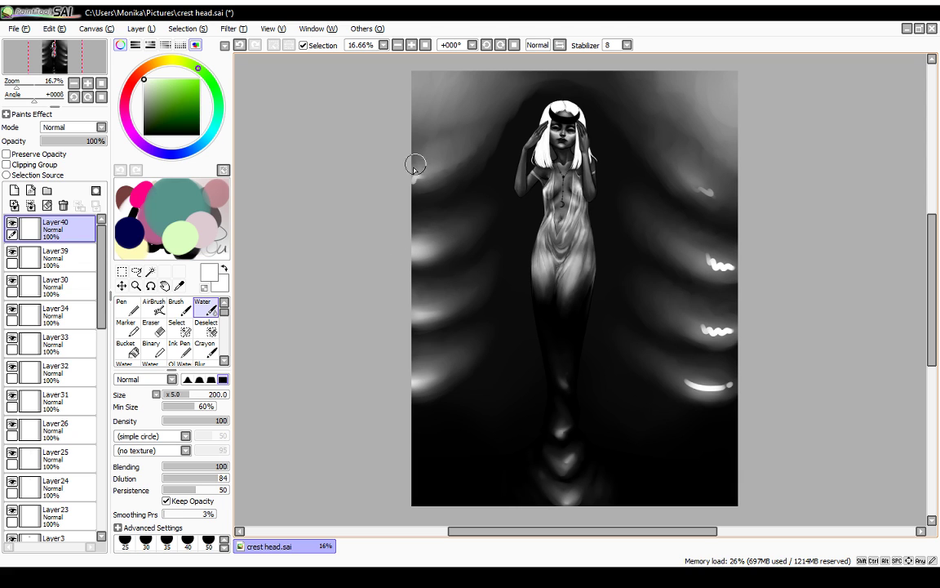
pyautogui.moveTo(414, 163); pyautogui.dragTo(430, 168)
pyautogui.moveTo(714, 199); pyautogui.dragTo(699, 187)
pyautogui.moveTo(712, 268)
pyautogui.mouseDown()
pyautogui.moveTo(731, 256)
pyautogui.moveTo(727, 266)
pyautogui.mouseUp()
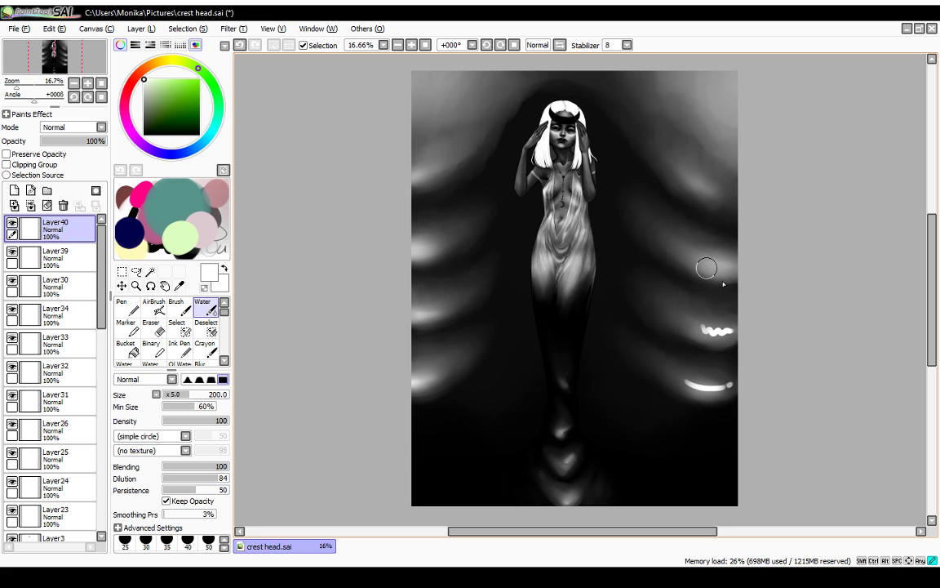
pyautogui.moveTo(687, 324)
pyautogui.mouseDown()
pyautogui.moveTo(737, 327)
pyautogui.moveTo(724, 335)
pyautogui.mouseUp()
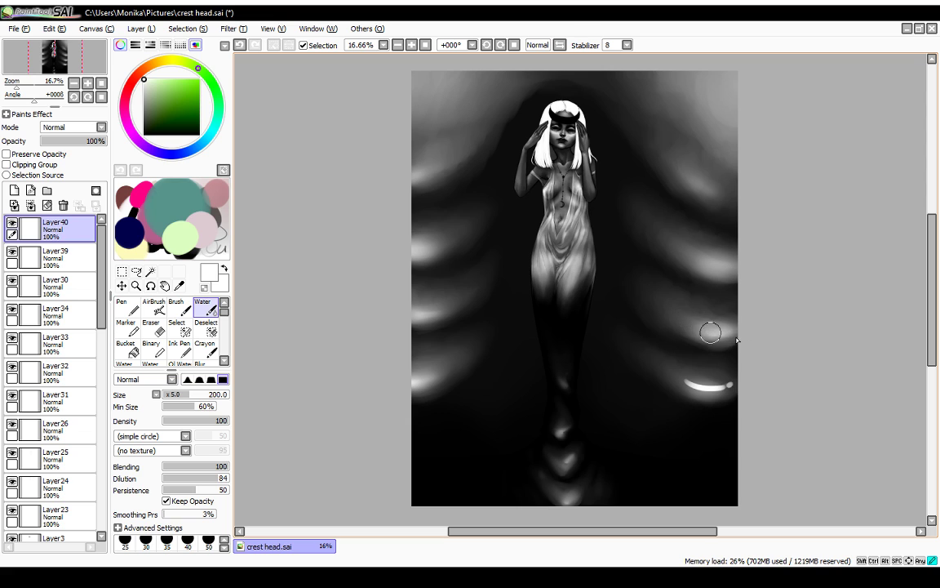
pyautogui.moveTo(686, 378); pyautogui.dragTo(726, 387)
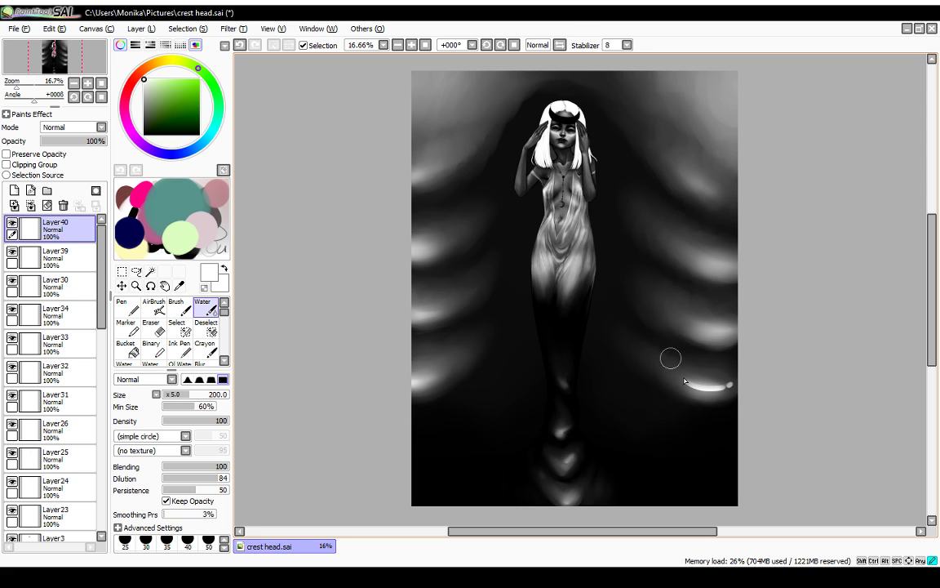
pyautogui.moveTo(672, 360); pyautogui.dragTo(739, 385)
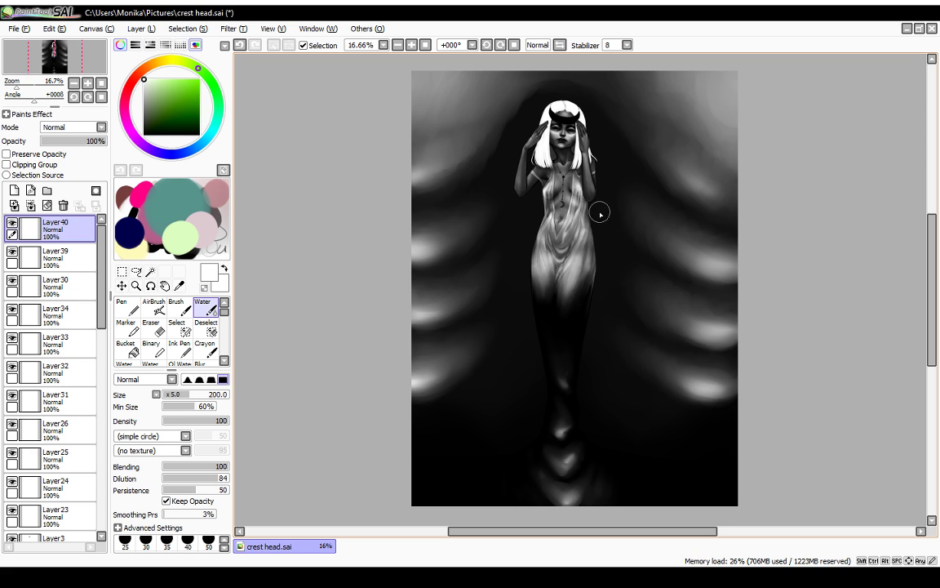
pyautogui.click(12, 222)
pyautogui.click(14, 223)
# Step: Add a new layer above Layer40 and draw black strokes in the gaps between the light bands with the Marker at size 49
pyautogui.click(14, 191)
pyautogui.moveTo(168, 100); pyautogui.dragTo(139, 141)
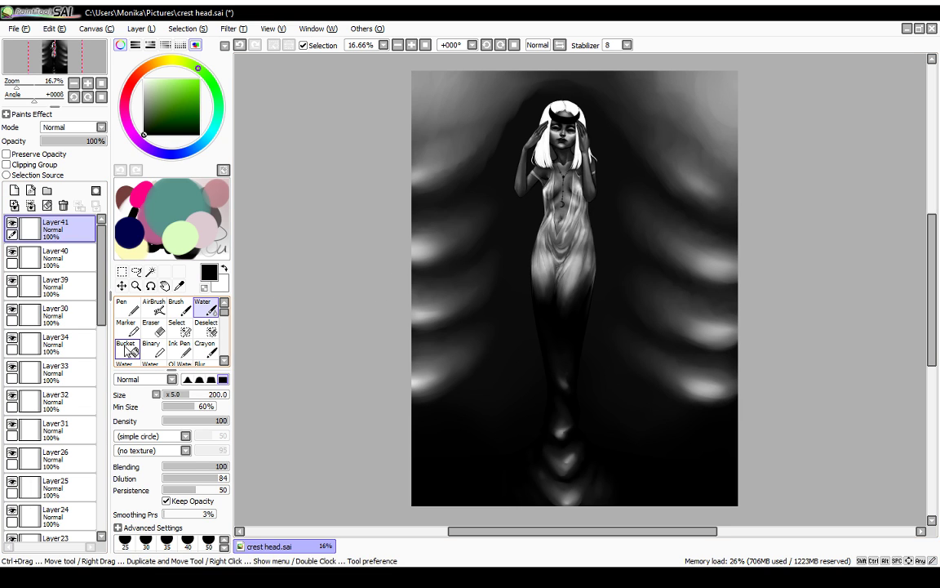
pyautogui.click(131, 330)
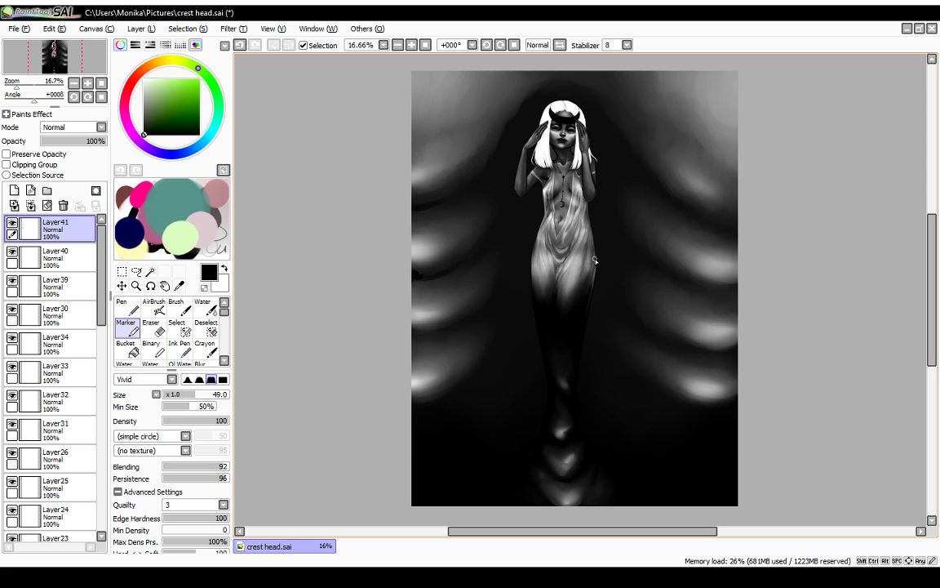
pyautogui.moveTo(411, 337); pyautogui.dragTo(438, 331)
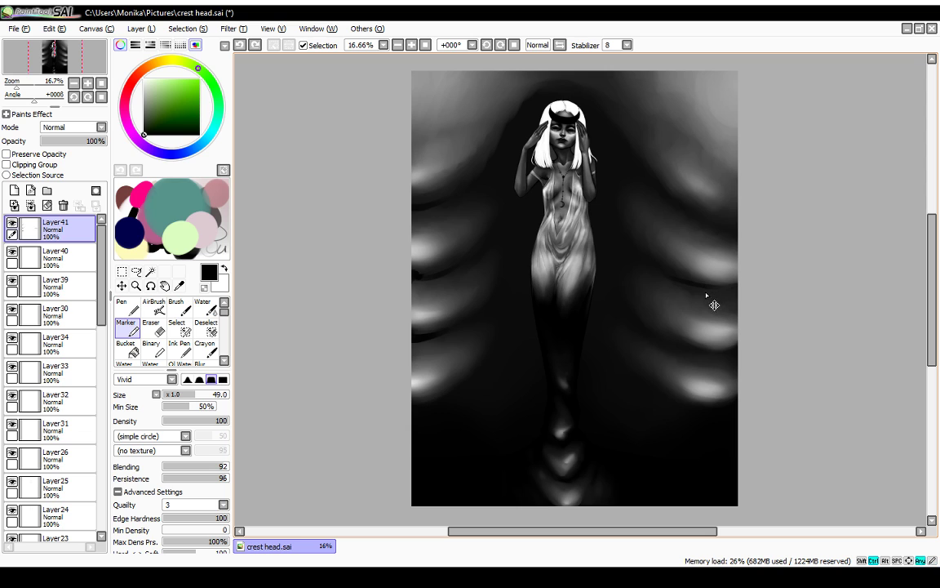
pyautogui.moveTo(731, 237); pyautogui.dragTo(704, 215)
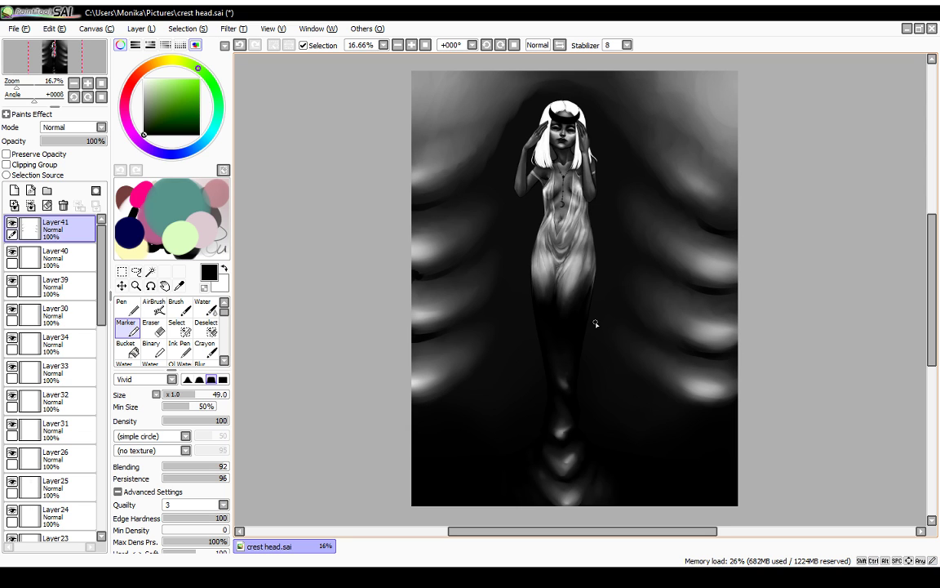
# Step: Blend the black strokes between the bands into soft shadows with the Water brush at size 200, and inspect the upper figure up close
pyautogui.click(202, 308)
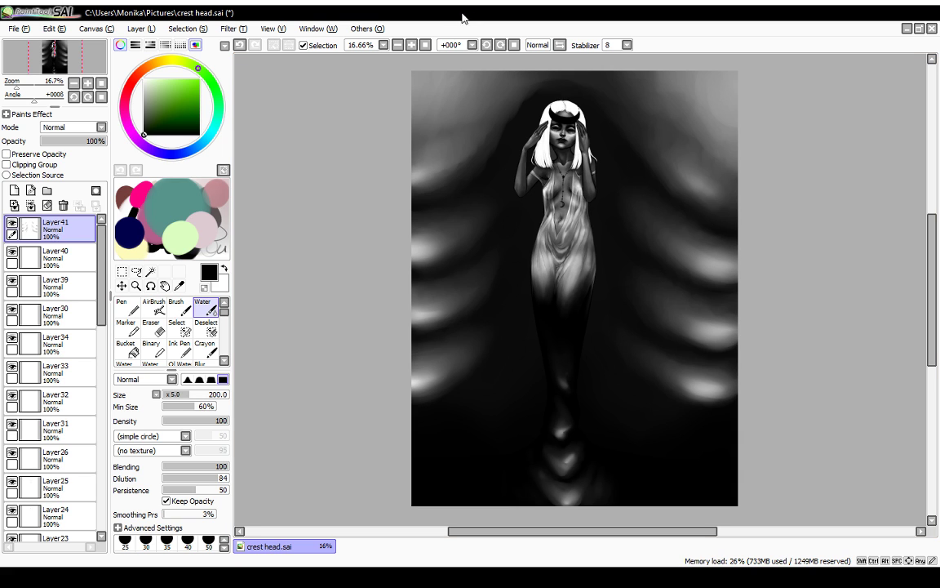
pyautogui.click(425, 45)
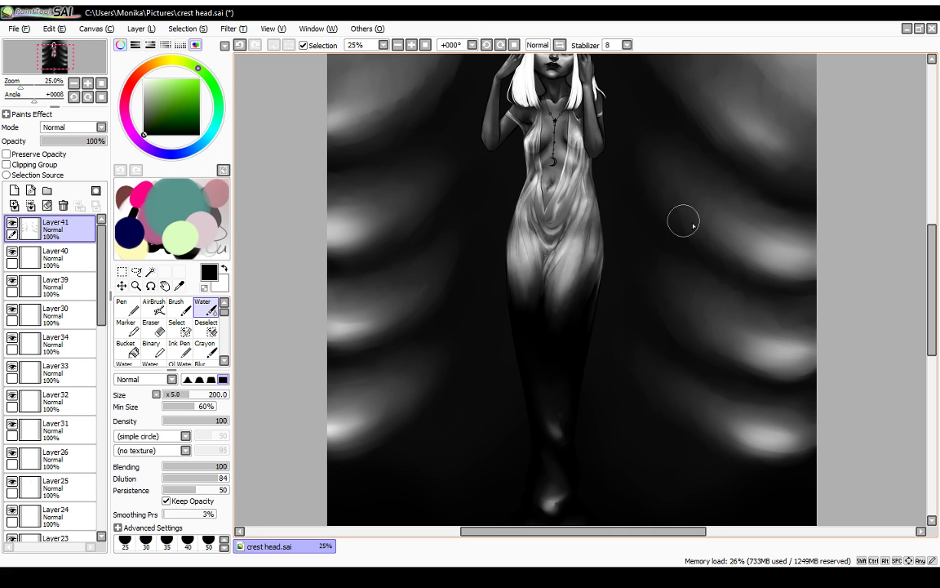
pyautogui.moveTo(932, 273); pyautogui.dragTo(932, 251)
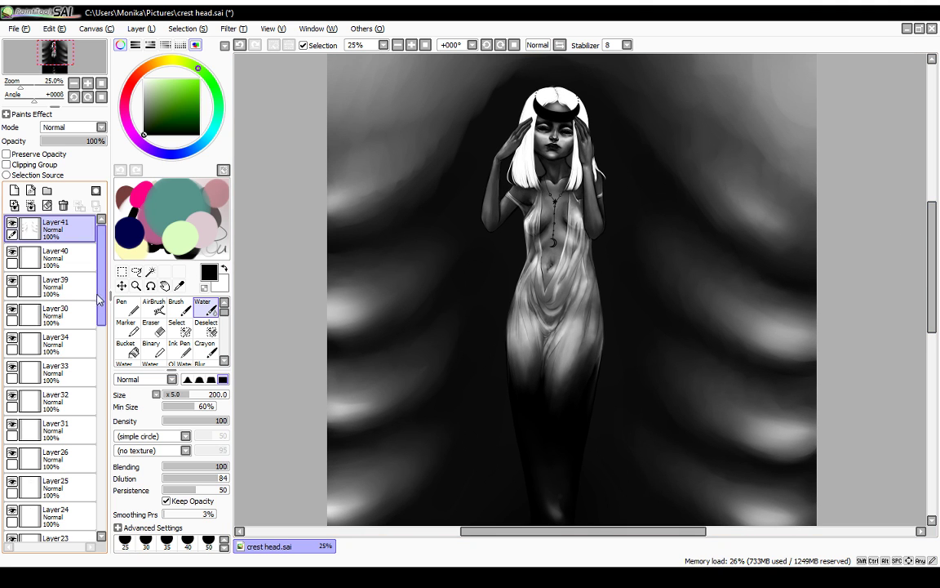
# Step: Look through the bottom layers of the stack and compare the painting with and without Layer1
pyautogui.moveTo(97, 269); pyautogui.dragTo(97, 414)
pyautogui.click(37, 482)
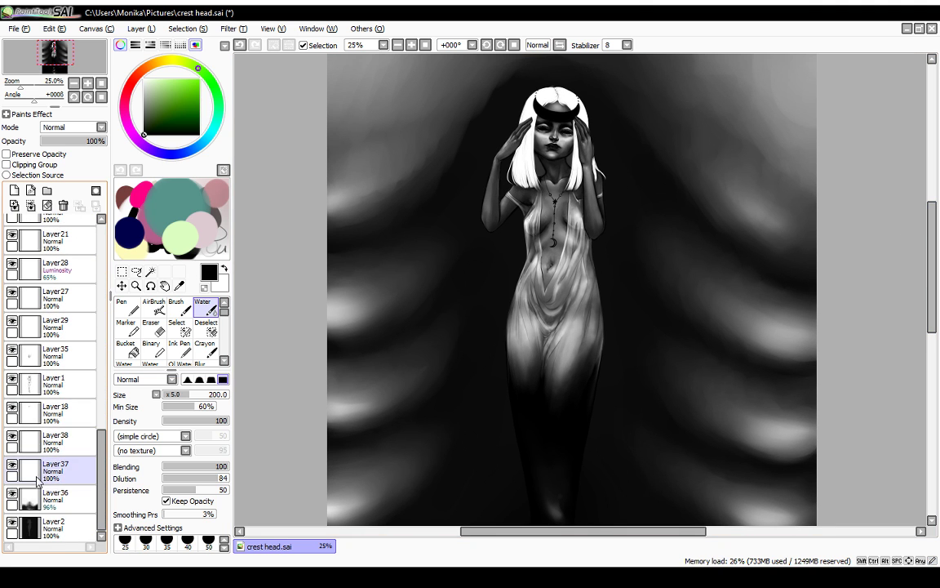
pyautogui.click(34, 500)
pyautogui.click(31, 473)
pyautogui.click(30, 443)
pyautogui.click(27, 387)
pyautogui.click(13, 378)
pyautogui.click(13, 379)
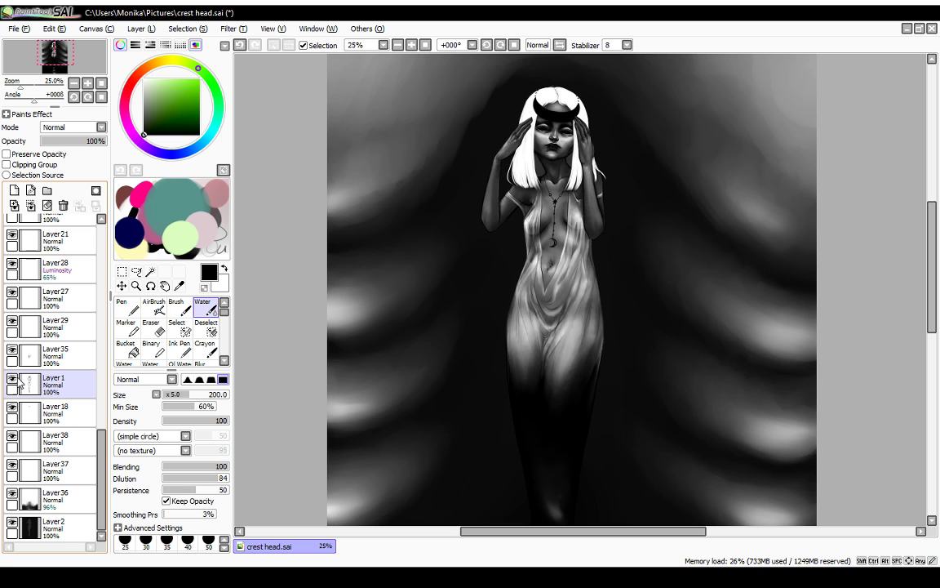
pyautogui.click(13, 379)
pyautogui.click(13, 379)
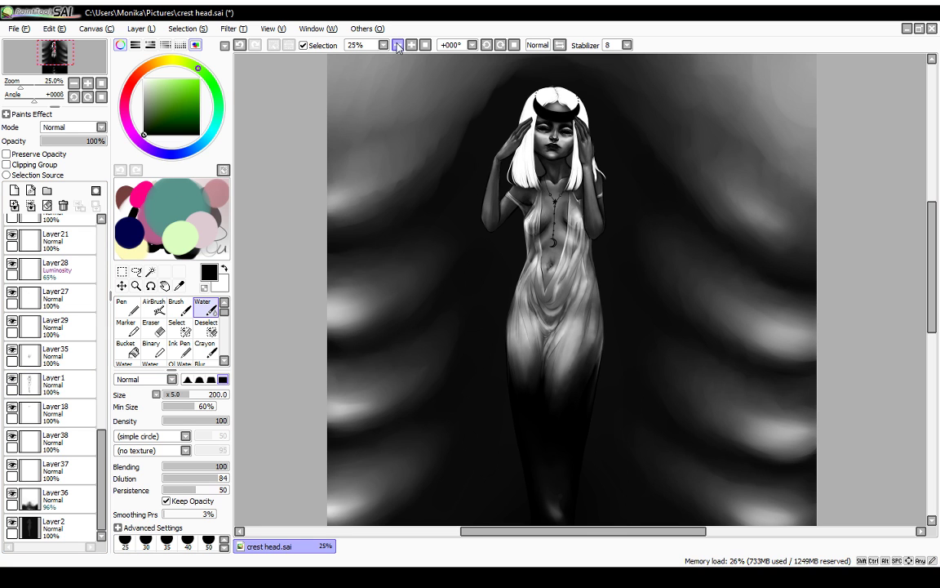
# Step: Undo the Marker stroke beside the raised elbow on Layer2 and blend the area with the Water brush at size 70
pyautogui.click(397, 46)
pyautogui.click(398, 46)
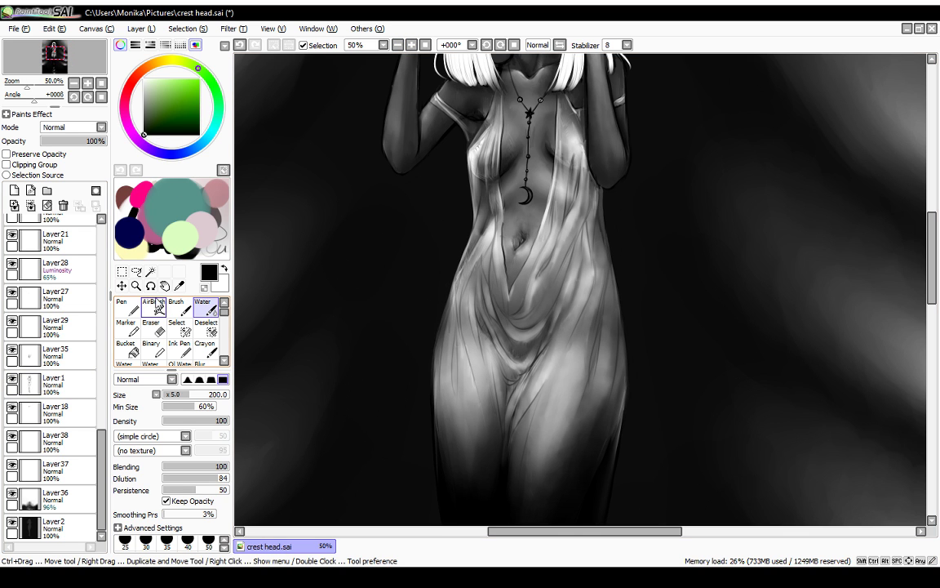
pyautogui.click(49, 526)
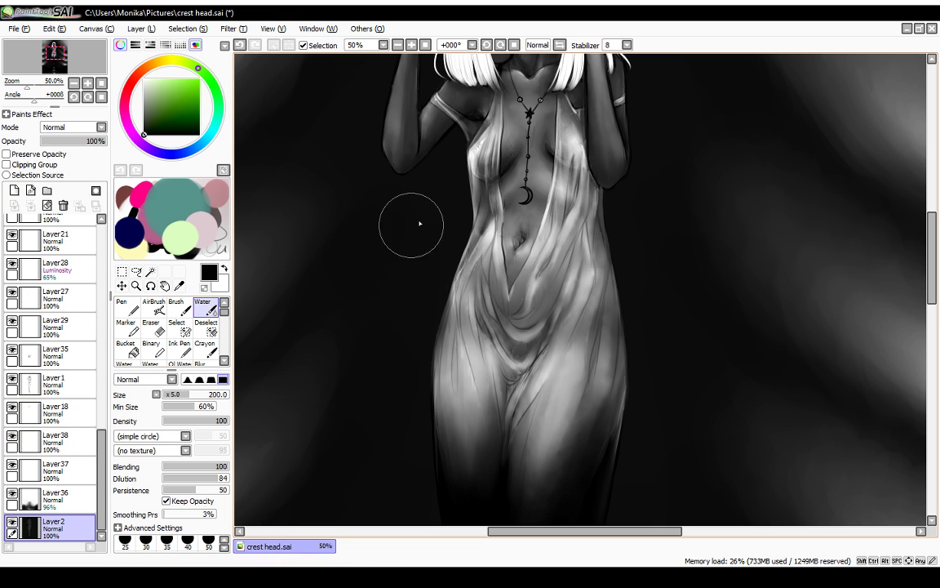
pyautogui.click(131, 329)
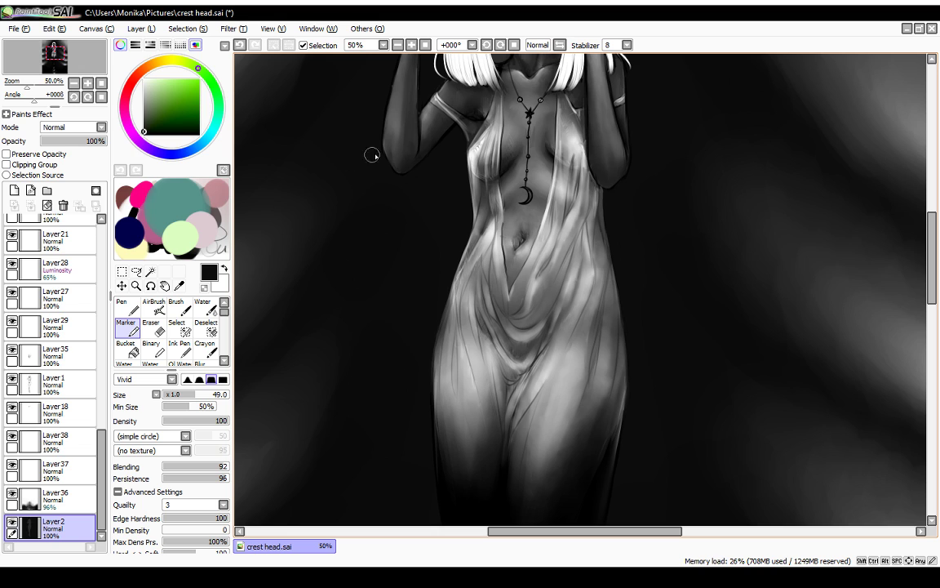
pyautogui.moveTo(382, 149)
pyautogui.mouseDown()
pyautogui.moveTo(369, 181)
pyautogui.moveTo(370, 130)
pyautogui.moveTo(401, 104)
pyautogui.moveTo(410, 56)
pyautogui.moveTo(386, 163)
pyautogui.mouseUp()
pyautogui.click(179, 347)
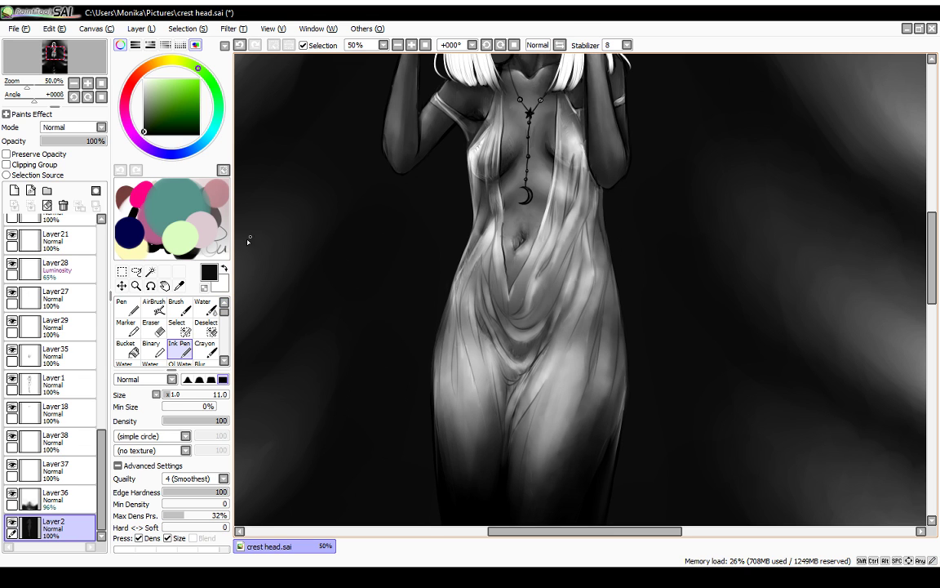
pyautogui.click(202, 307)
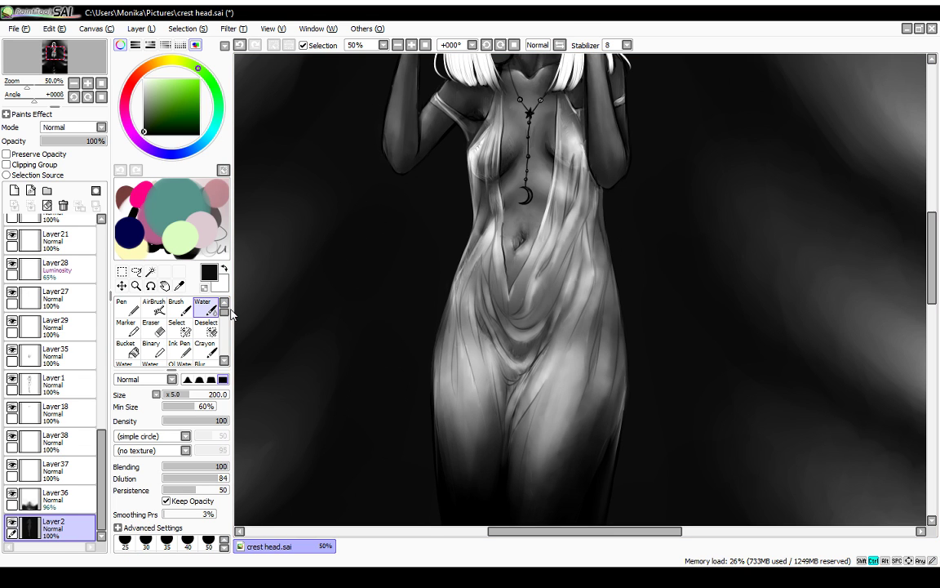
pyautogui.hotkey('ctrl', 'z')
pyautogui.click(171, 395)
pyautogui.moveTo(391, 132); pyautogui.dragTo(392, 150)
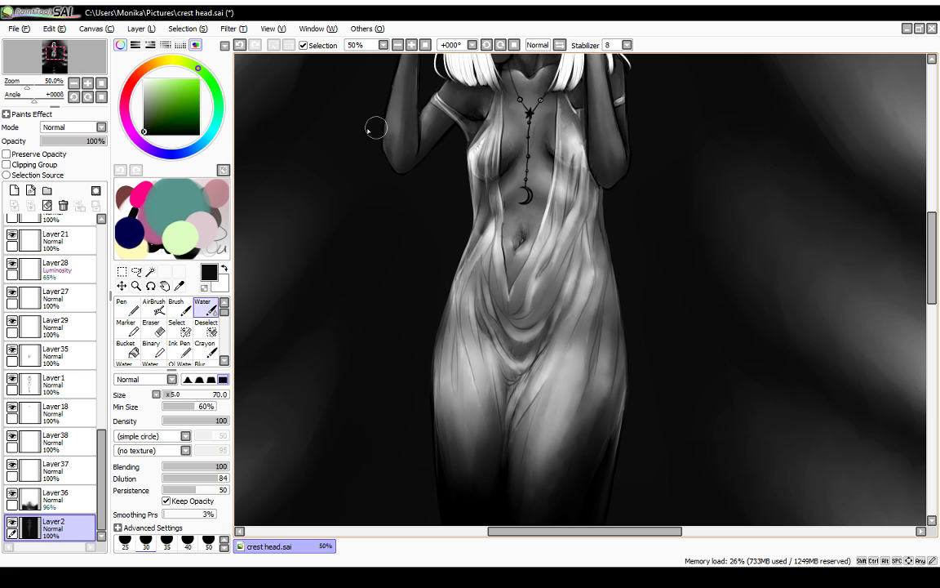
# Step: Compare the figure with and without the Layer1 line work, then make Layer1 active with the Eraser at size 10
pyautogui.click(12, 379)
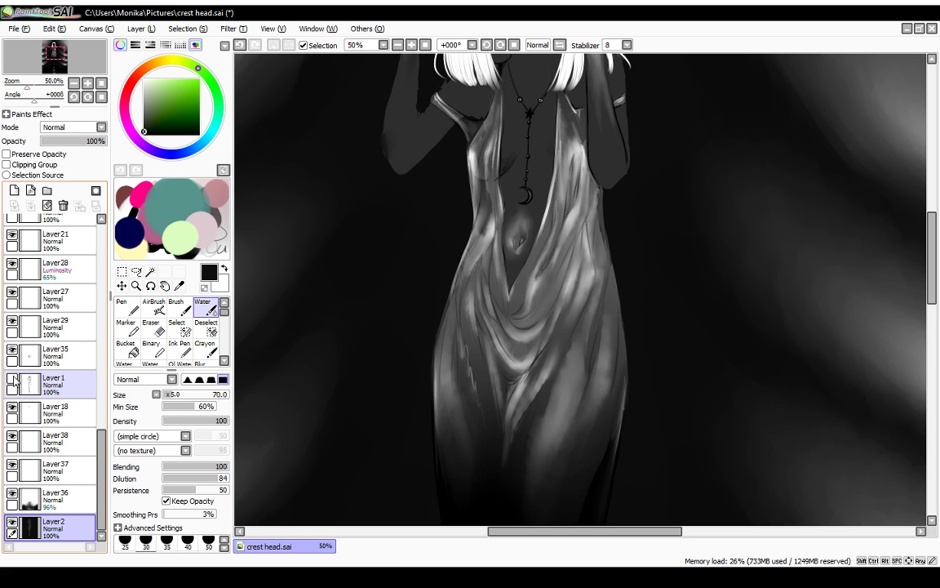
pyautogui.click(12, 379)
pyautogui.click(13, 379)
pyautogui.click(12, 379)
pyautogui.click(49, 384)
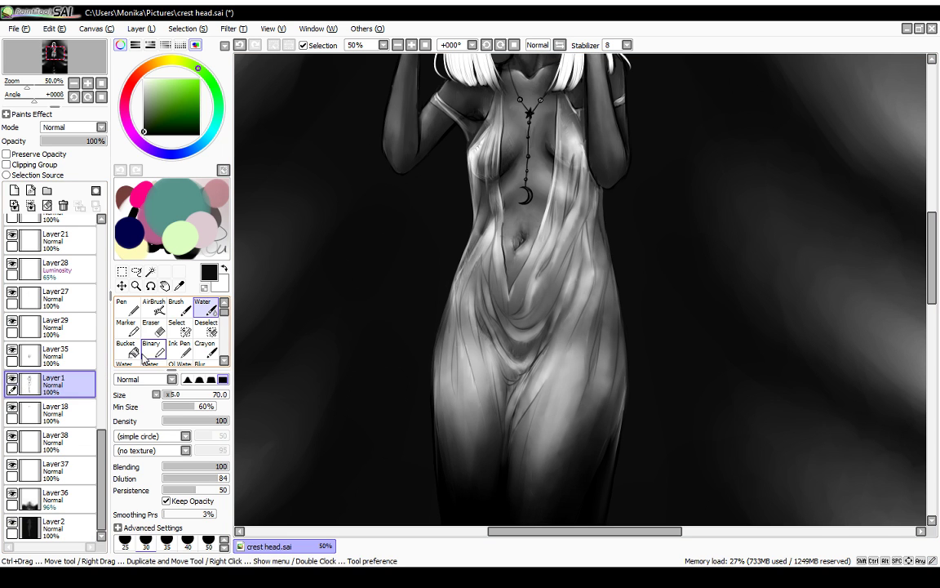
pyautogui.click(151, 327)
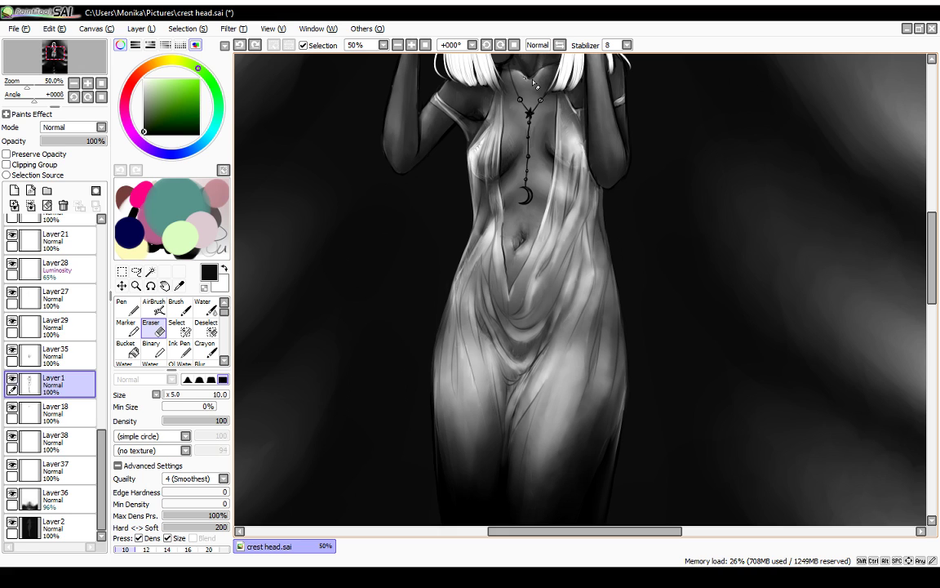
pyautogui.scroll(5, 920, 229)
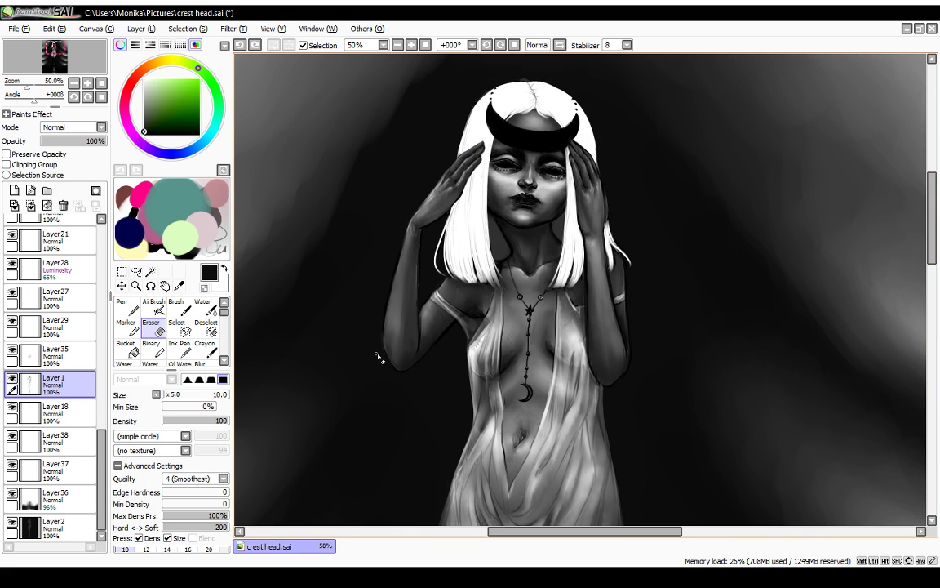
pyautogui.press('ctrl')
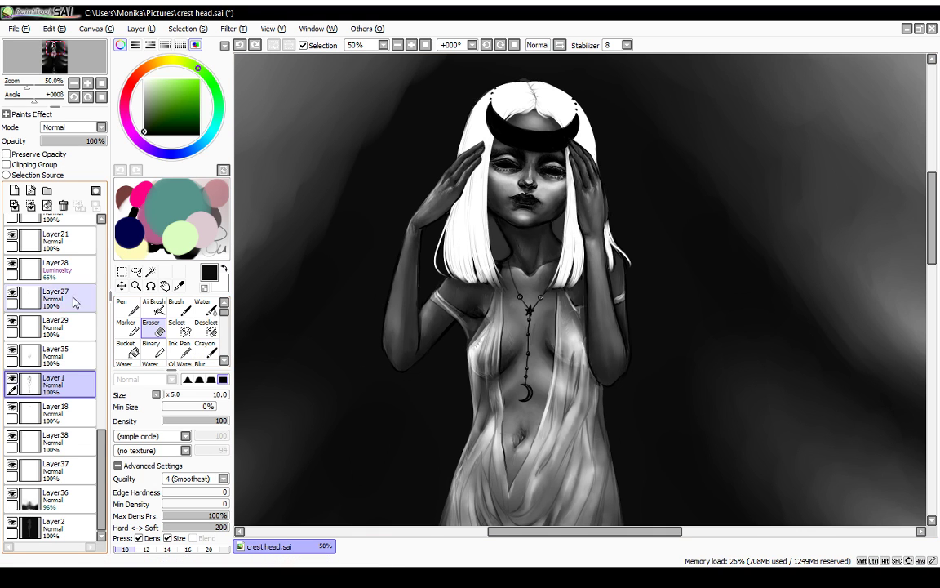
# Step: Add a new layer above Layer1 and trace thin black outlines along the raised arm with the Marker at size 1
pyautogui.click(13, 350)
pyautogui.click(14, 349)
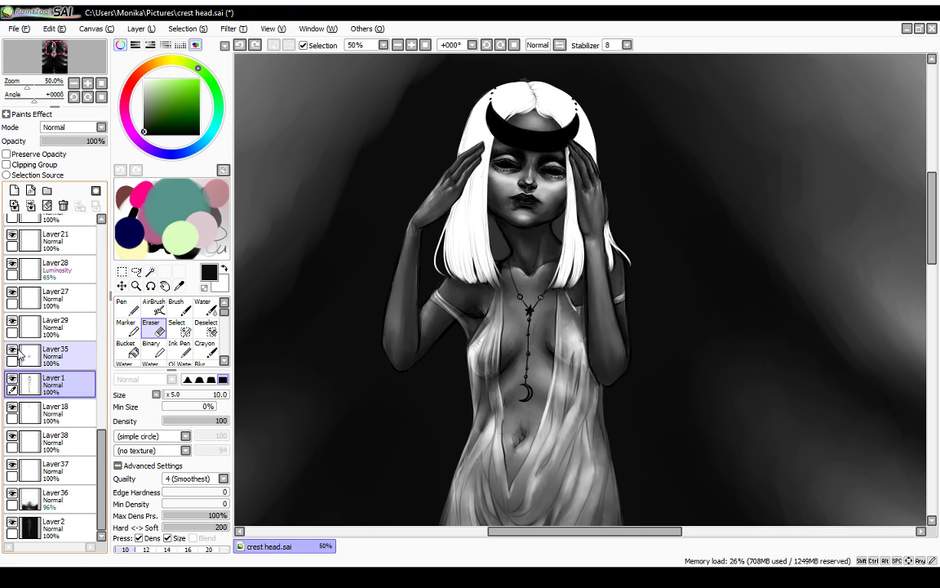
pyautogui.click(12, 380)
pyautogui.click(12, 380)
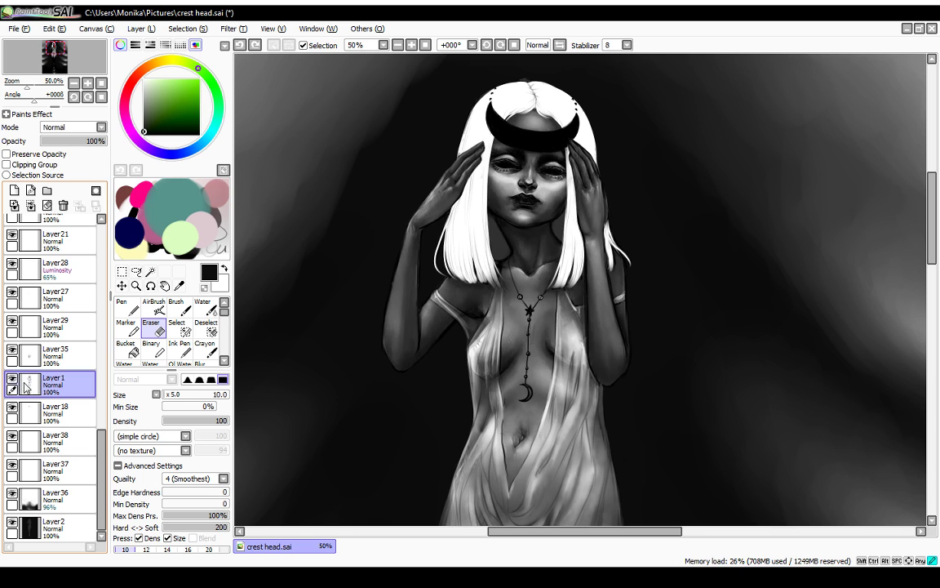
pyautogui.click(14, 191)
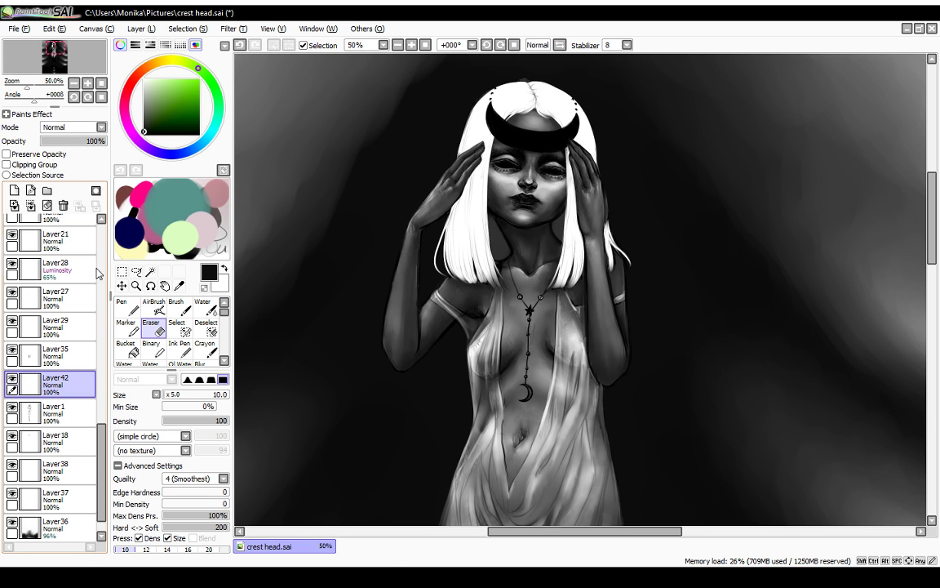
pyautogui.click(135, 331)
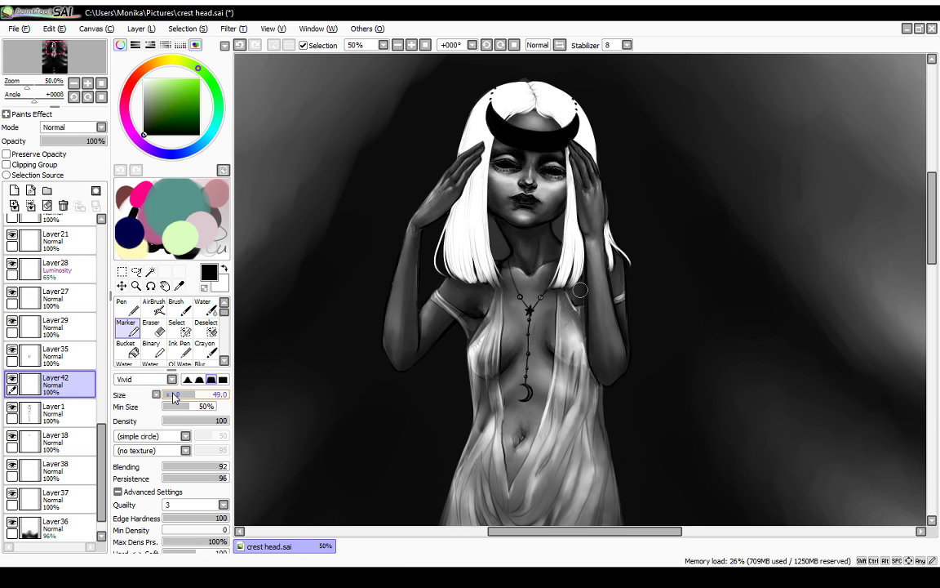
pyautogui.moveTo(173, 394); pyautogui.dragTo(163, 395)
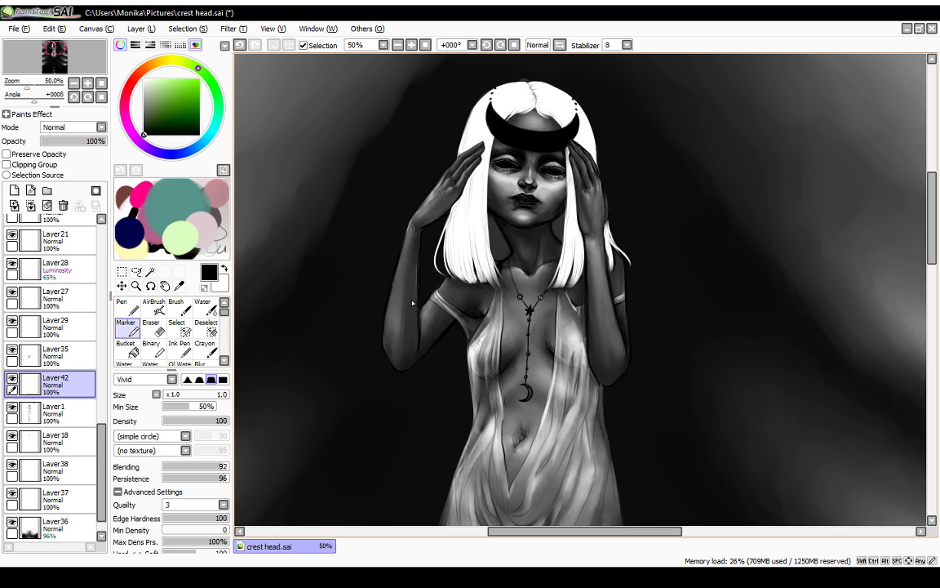
pyautogui.click(413, 47)
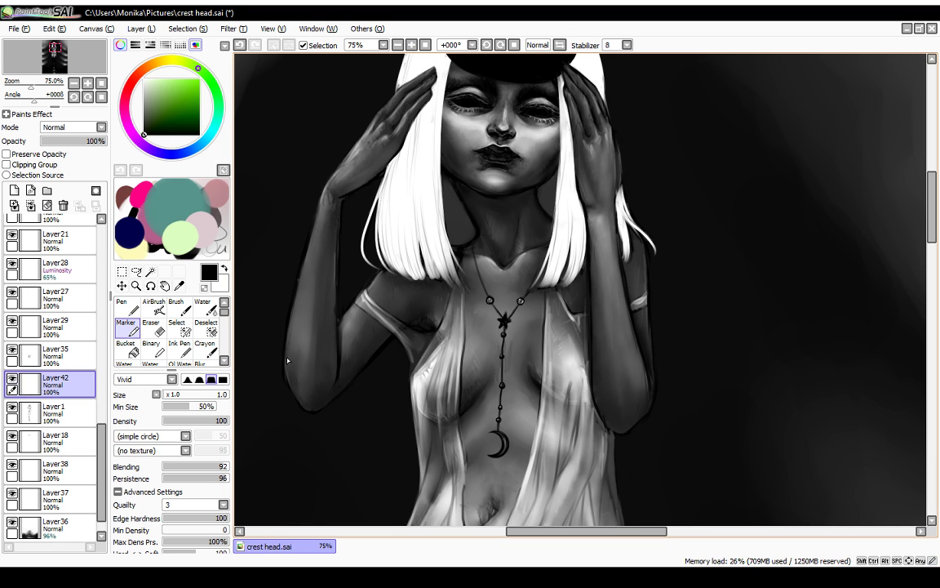
pyautogui.moveTo(287, 360)
pyautogui.mouseDown()
pyautogui.moveTo(291, 386)
pyautogui.moveTo(286, 351)
pyautogui.mouseUp()
pyautogui.click(397, 45)
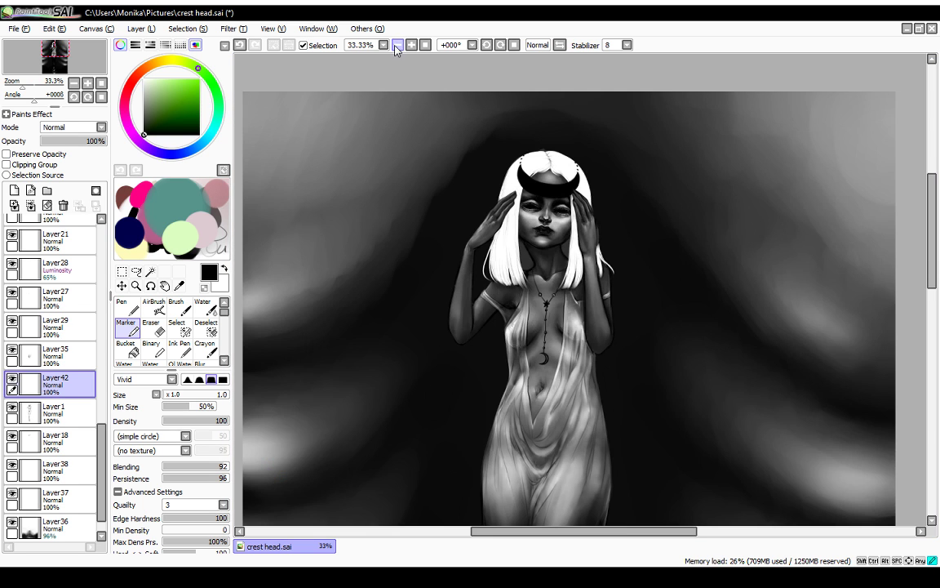
pyautogui.click(411, 45)
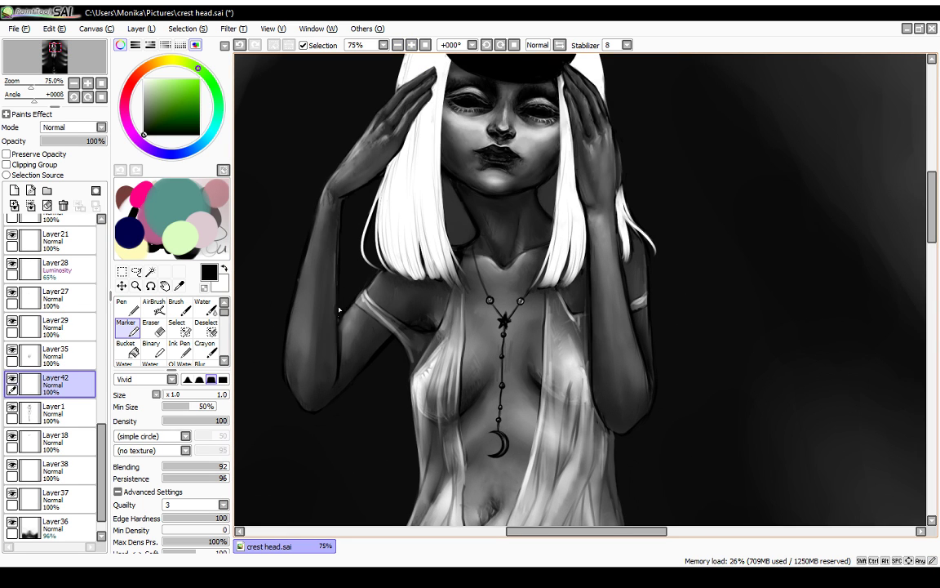
pyautogui.moveTo(339, 286); pyautogui.dragTo(339, 318)
# Step: View the upper part of the painting at 25% and save it as crest head.sai
pyautogui.click(397, 45)
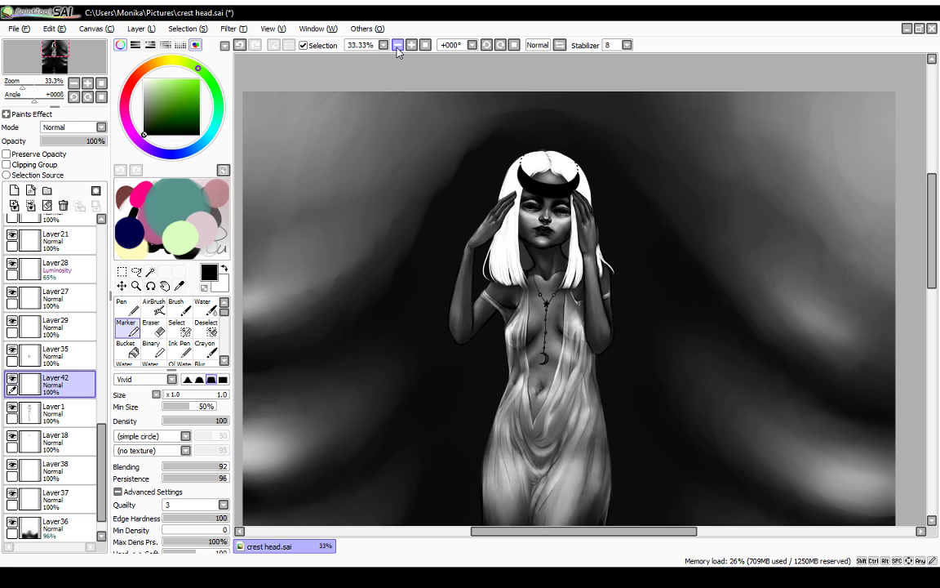
pyautogui.click(398, 45)
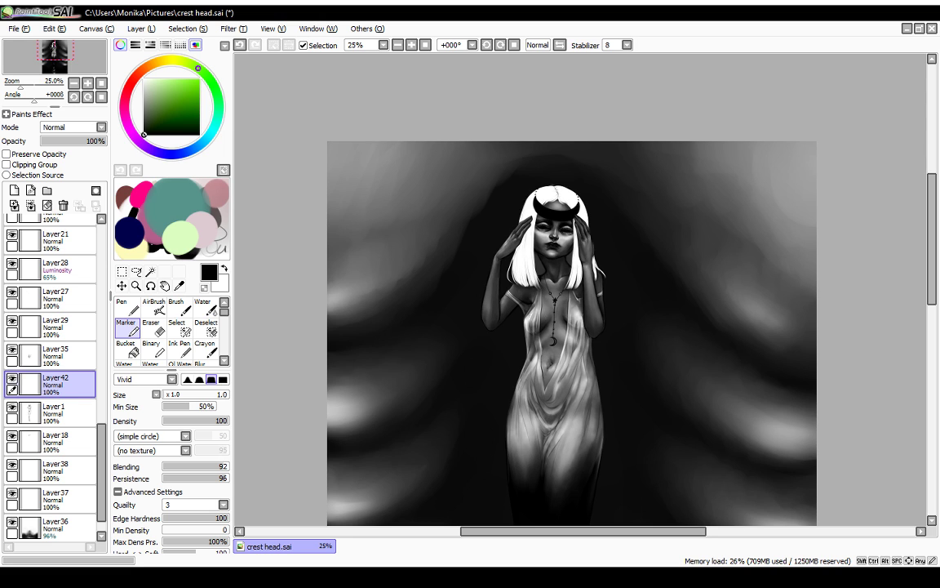
pyautogui.hotkey('ctrl', 's')
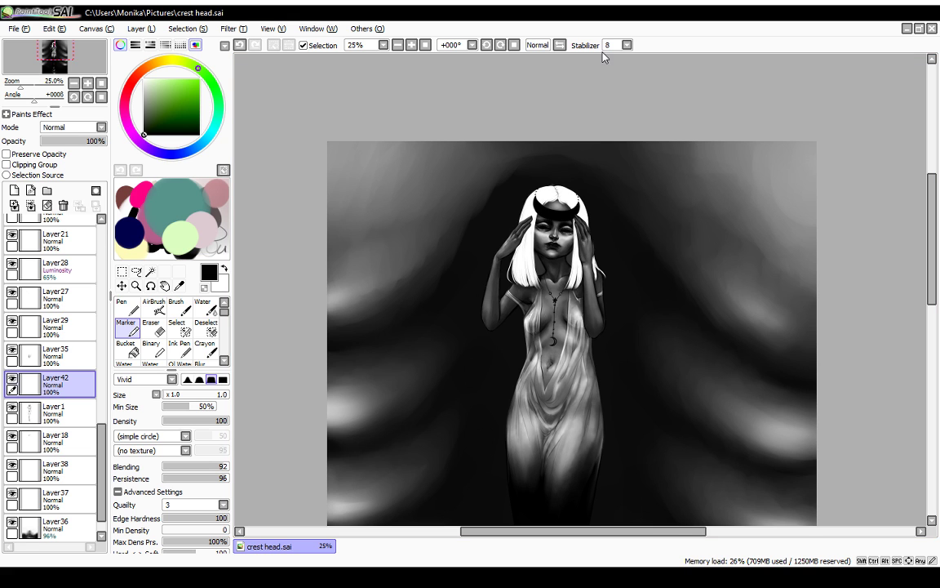
# Step: Examine the legs and the lower light bands, hiding and showing some of the bottom layers for comparison
pyautogui.moveTo(932, 225); pyautogui.dragTo(939, 308)
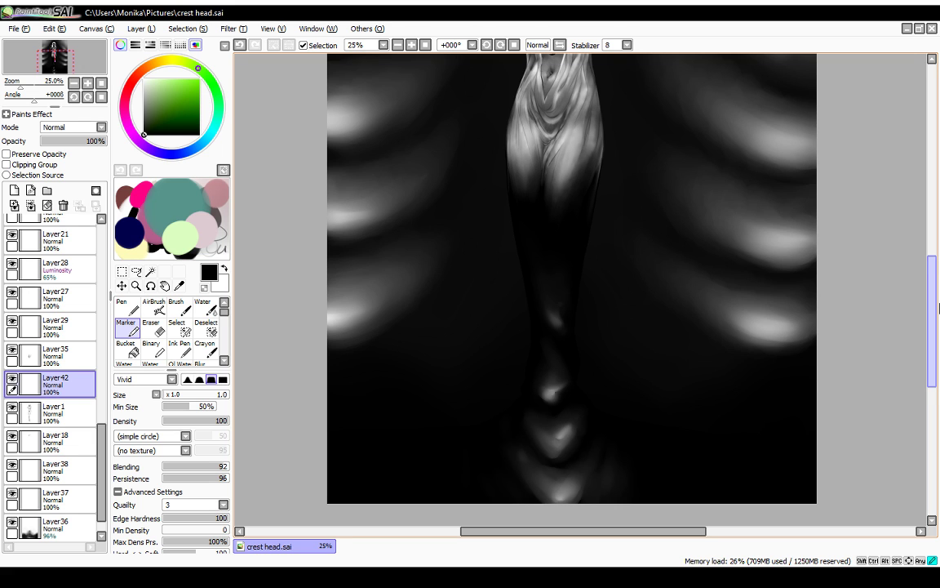
pyautogui.moveTo(939, 309); pyautogui.dragTo(909, 292)
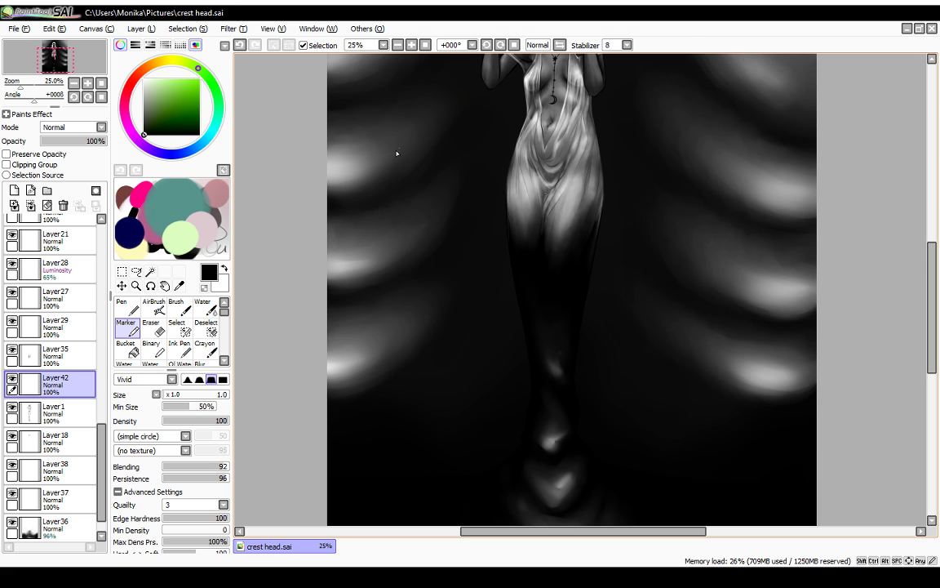
pyautogui.moveTo(101, 428); pyautogui.dragTo(67, 454)
pyautogui.click(13, 368)
pyautogui.click(12, 368)
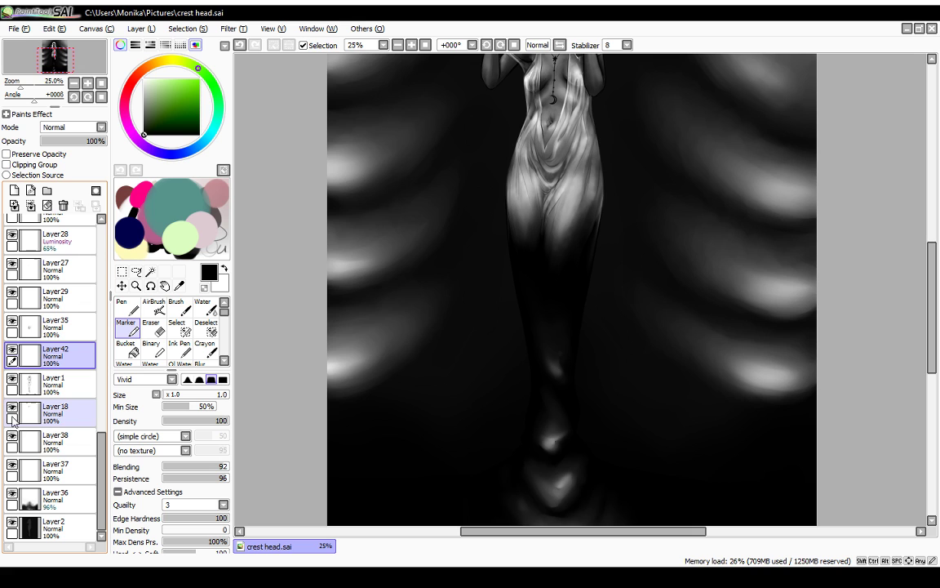
pyautogui.click(13, 436)
pyautogui.click(12, 436)
pyautogui.moveTo(102, 454); pyautogui.dragTo(116, 243)
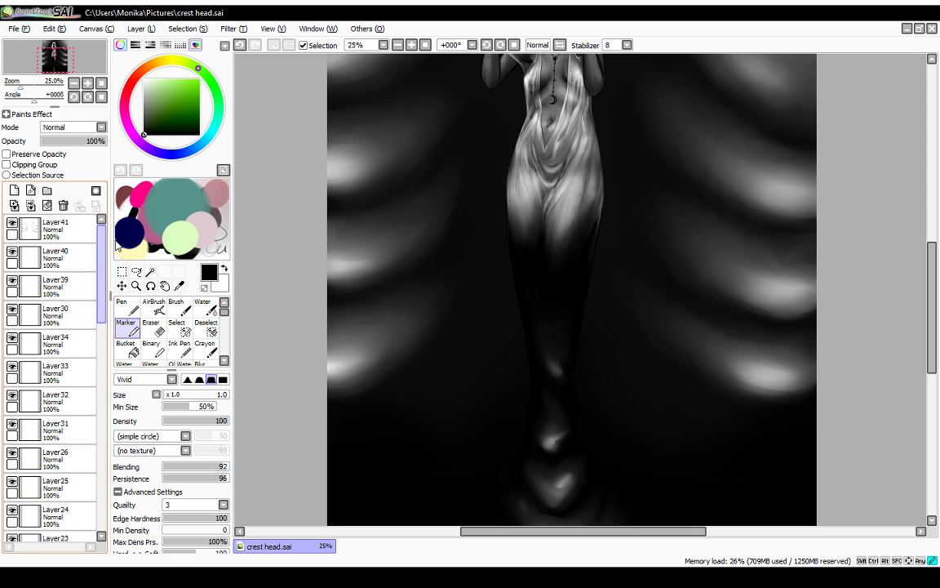
# Step: Compare with and without Layer40, then blend that layer over the lower legs with the Water brush at size 70
pyautogui.click(12, 252)
pyautogui.click(12, 253)
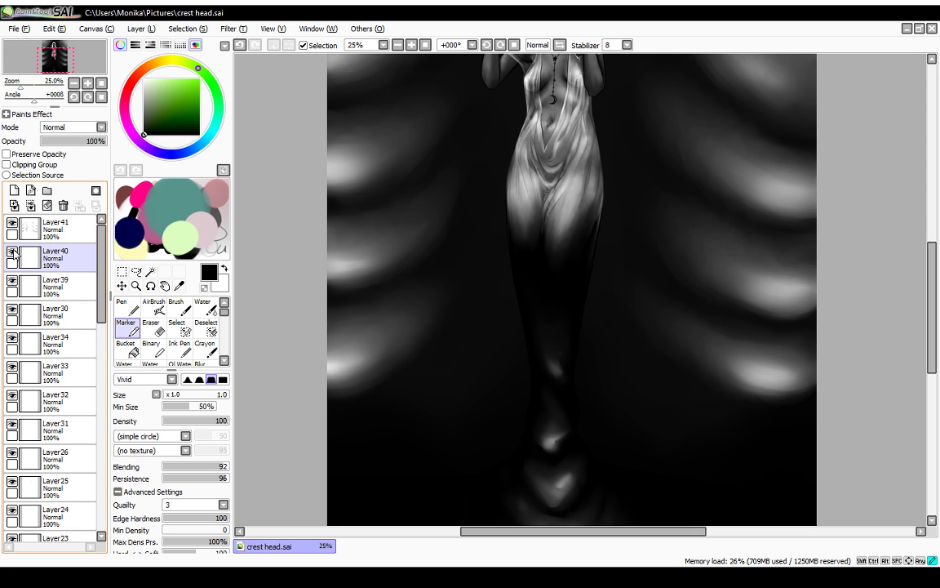
pyautogui.click(13, 252)
pyautogui.click(13, 252)
pyautogui.click(32, 258)
pyautogui.click(215, 304)
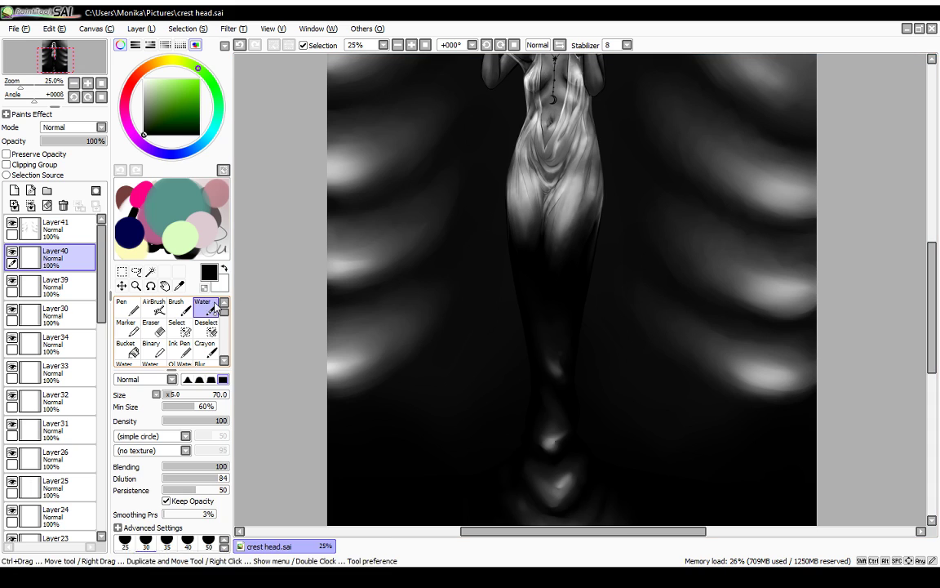
pyautogui.moveTo(561, 317); pyautogui.dragTo(560, 351)
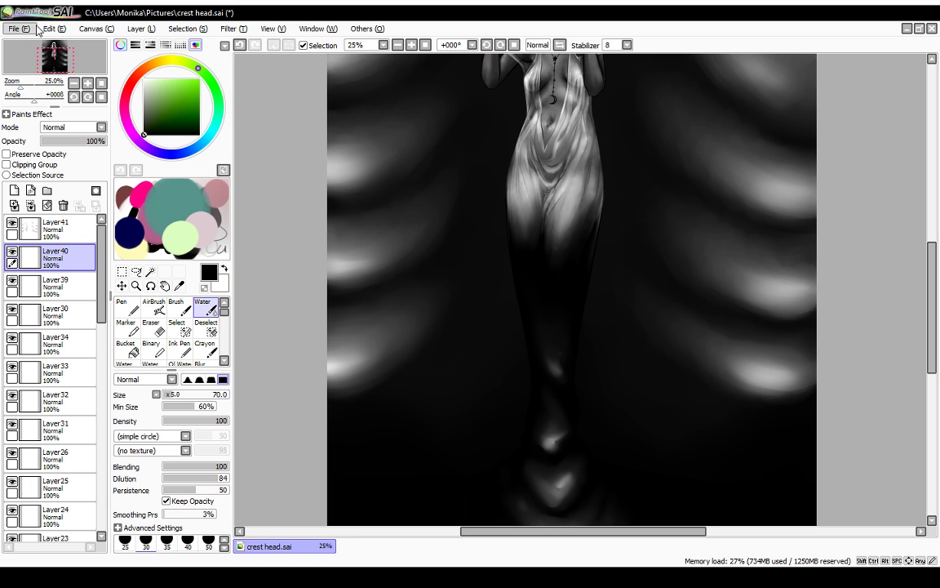
# Step: Save the painting, including a copy as crest head.png, and check the whole picture at 12.5%
pyautogui.hotkey('ctrl', 's')
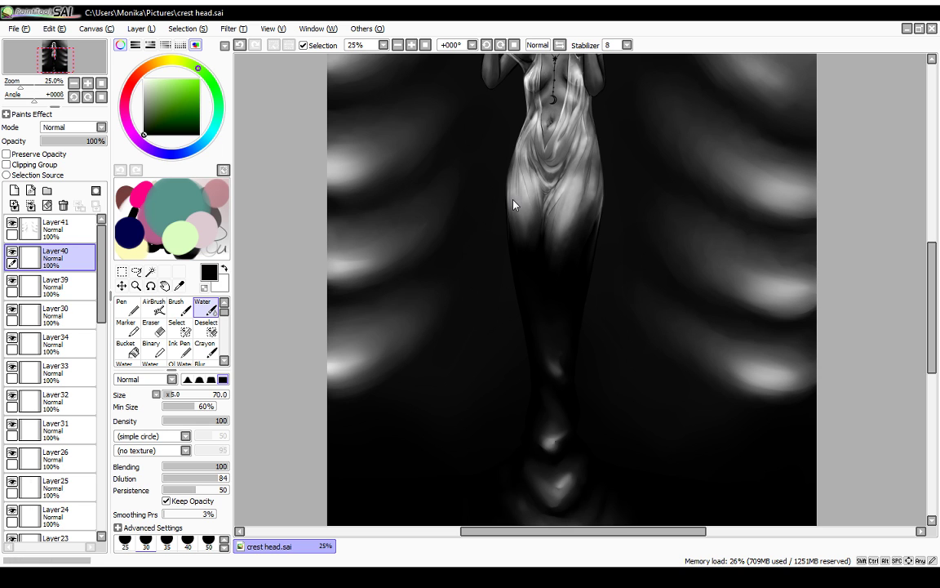
pyautogui.scroll(-3, 618, 218)
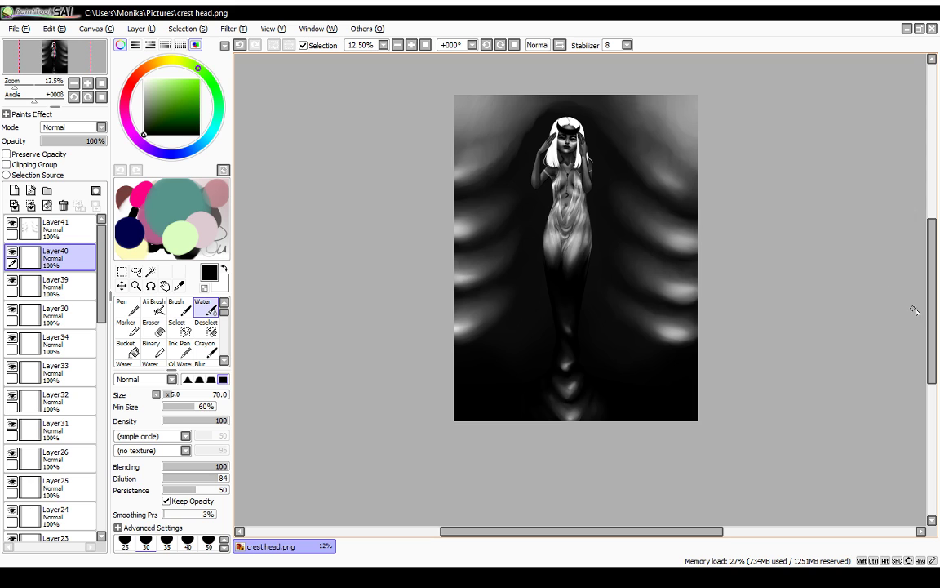
pyautogui.scroll(1, 506, 213)
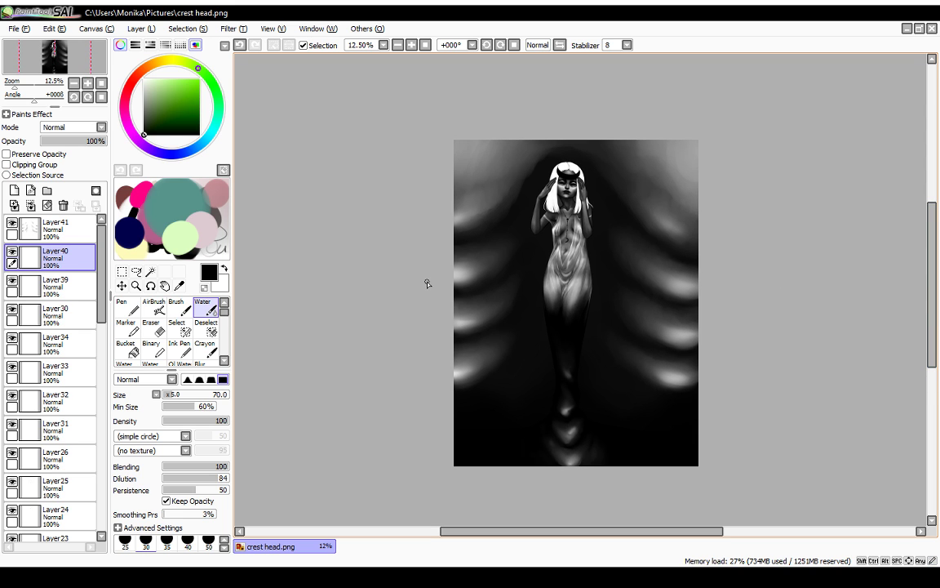